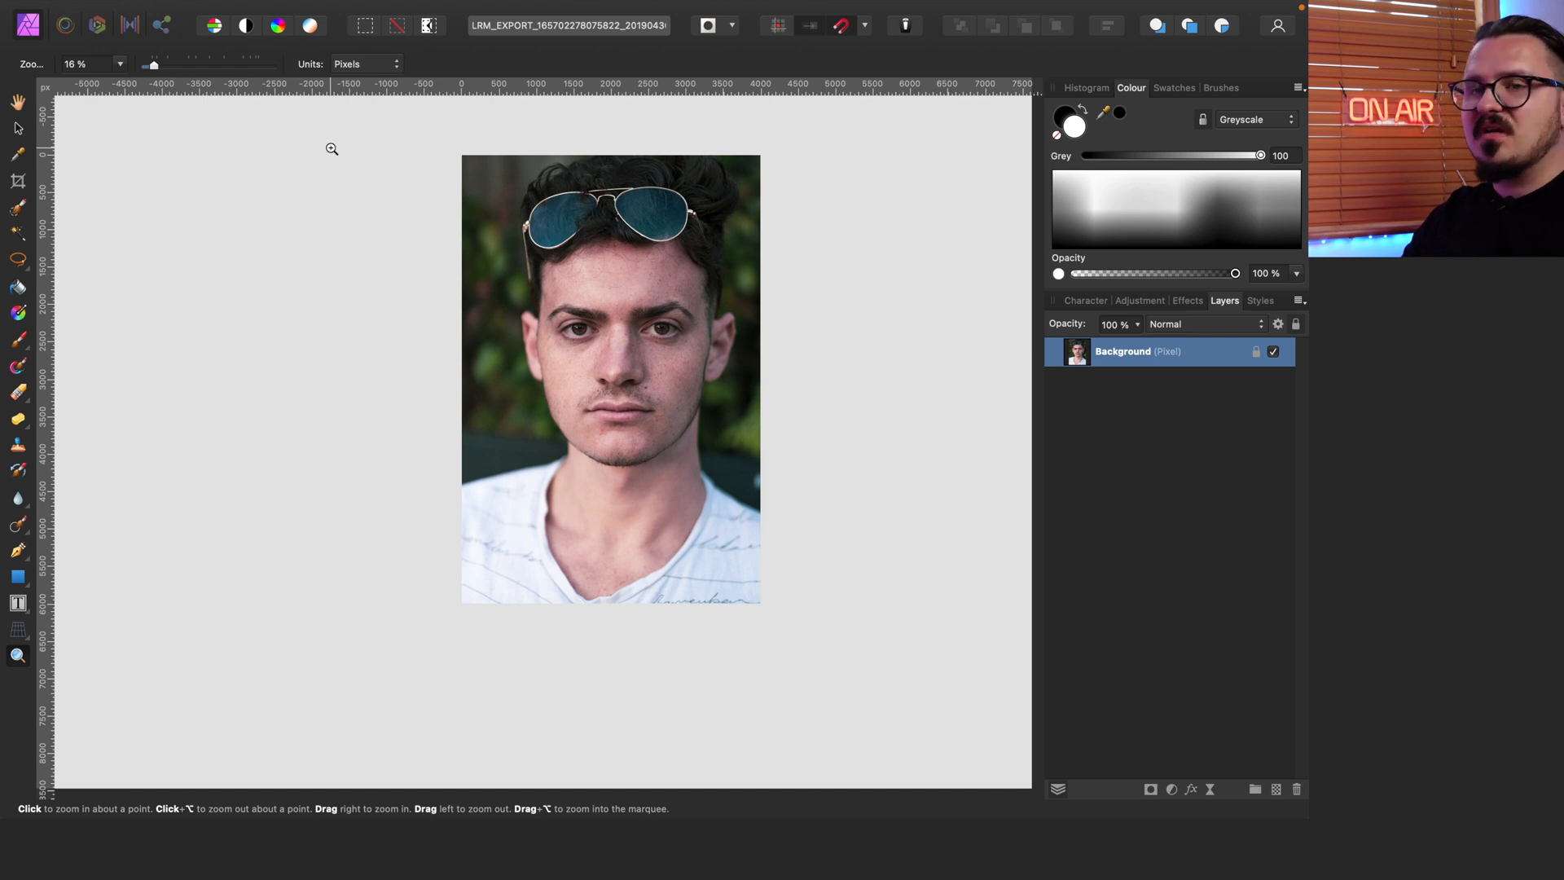
Launch the Dehancer Film plugin on the portrait's Background layer
mouse_move(279, 8)
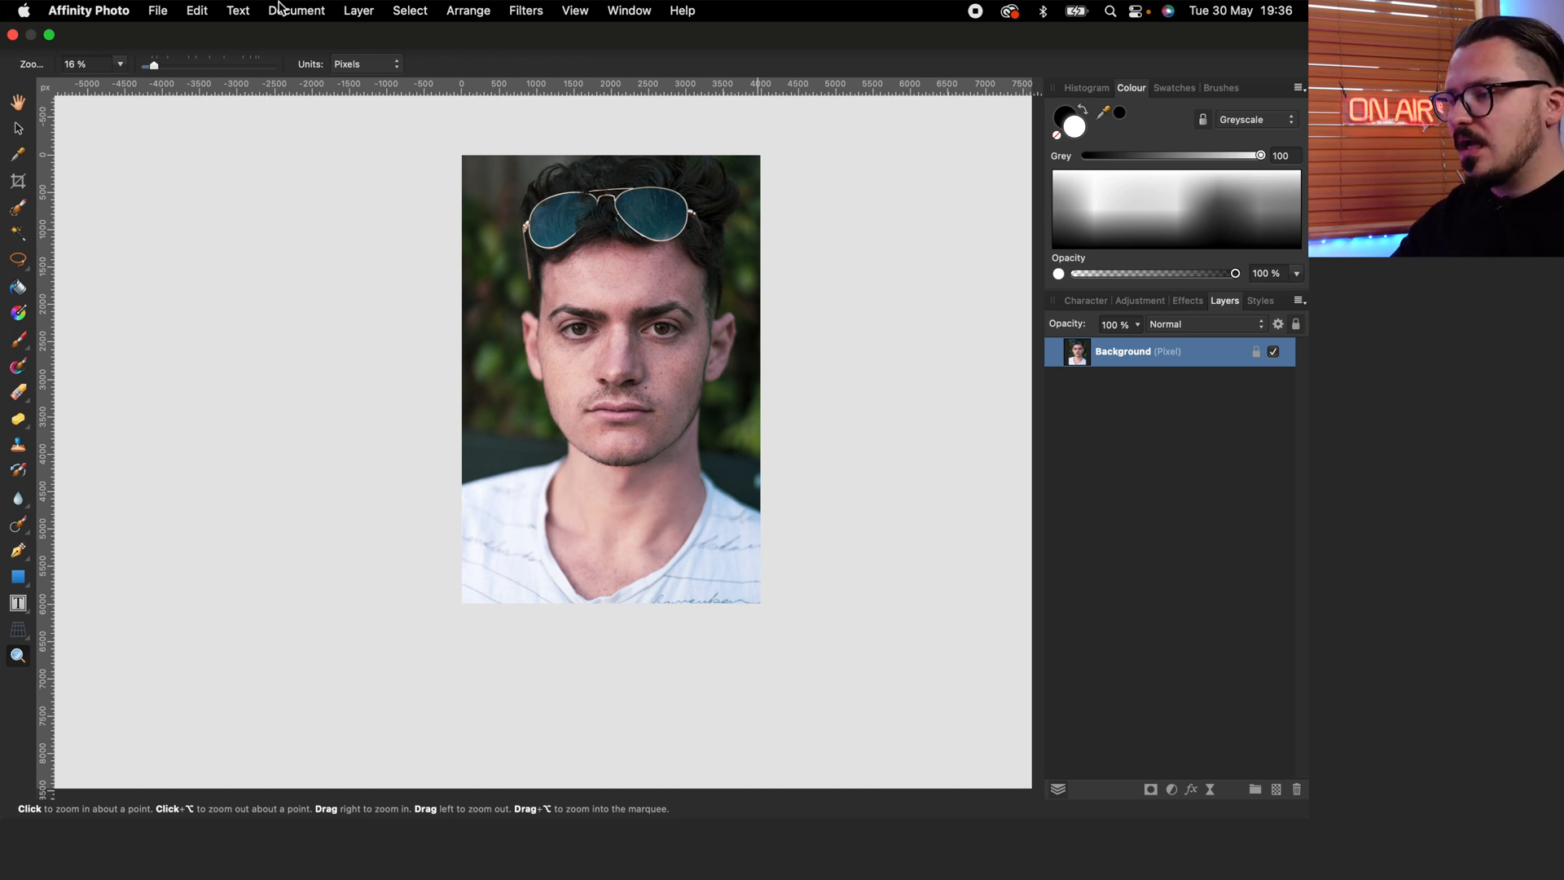
left_click(536, 13)
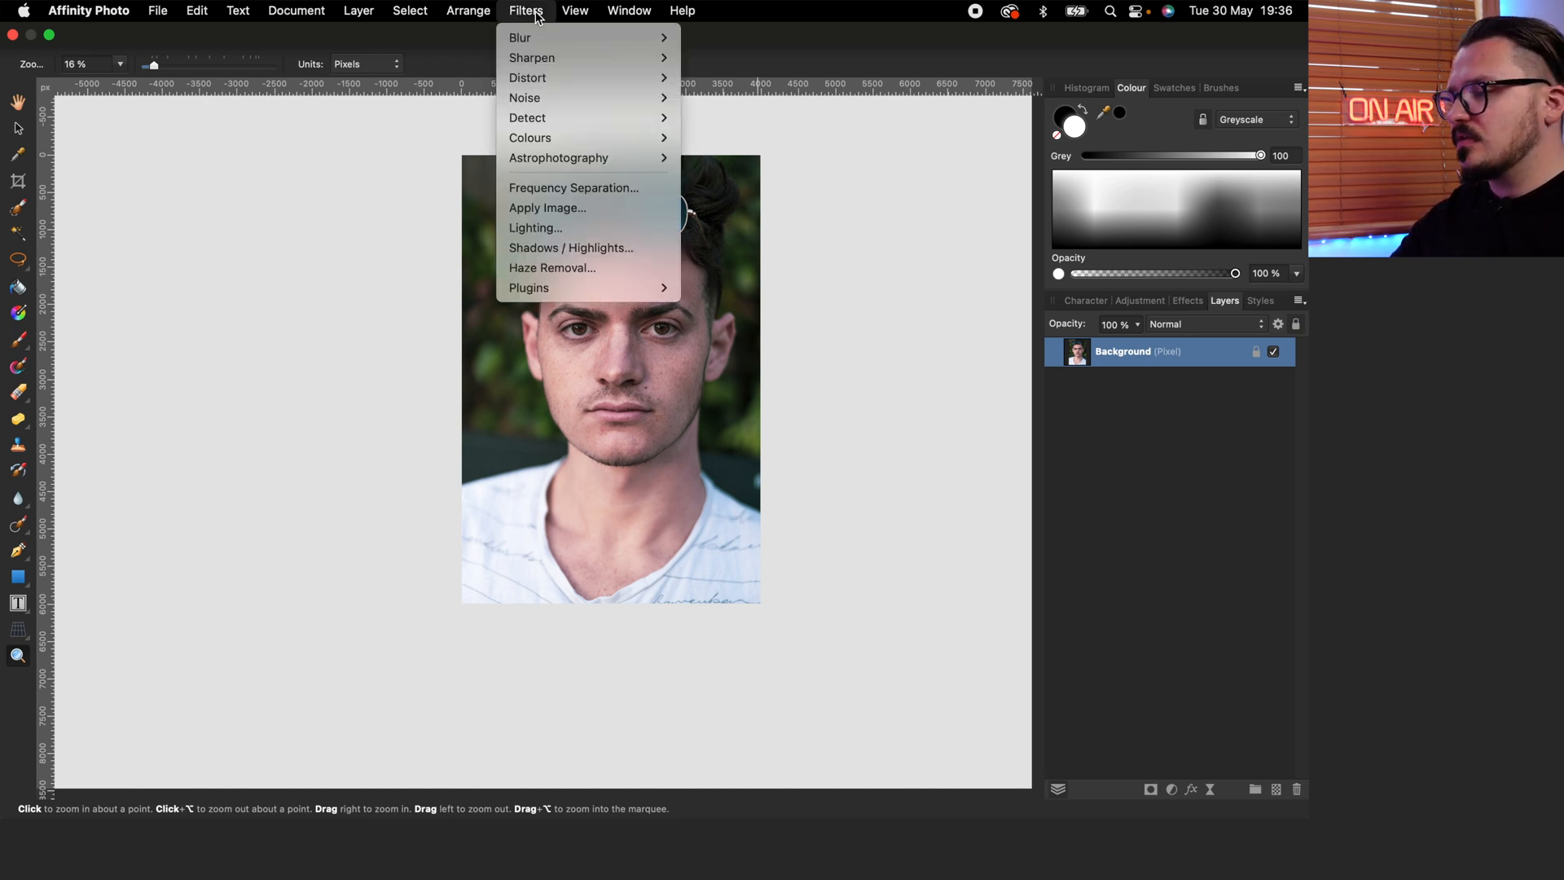
mouse_move(555, 296)
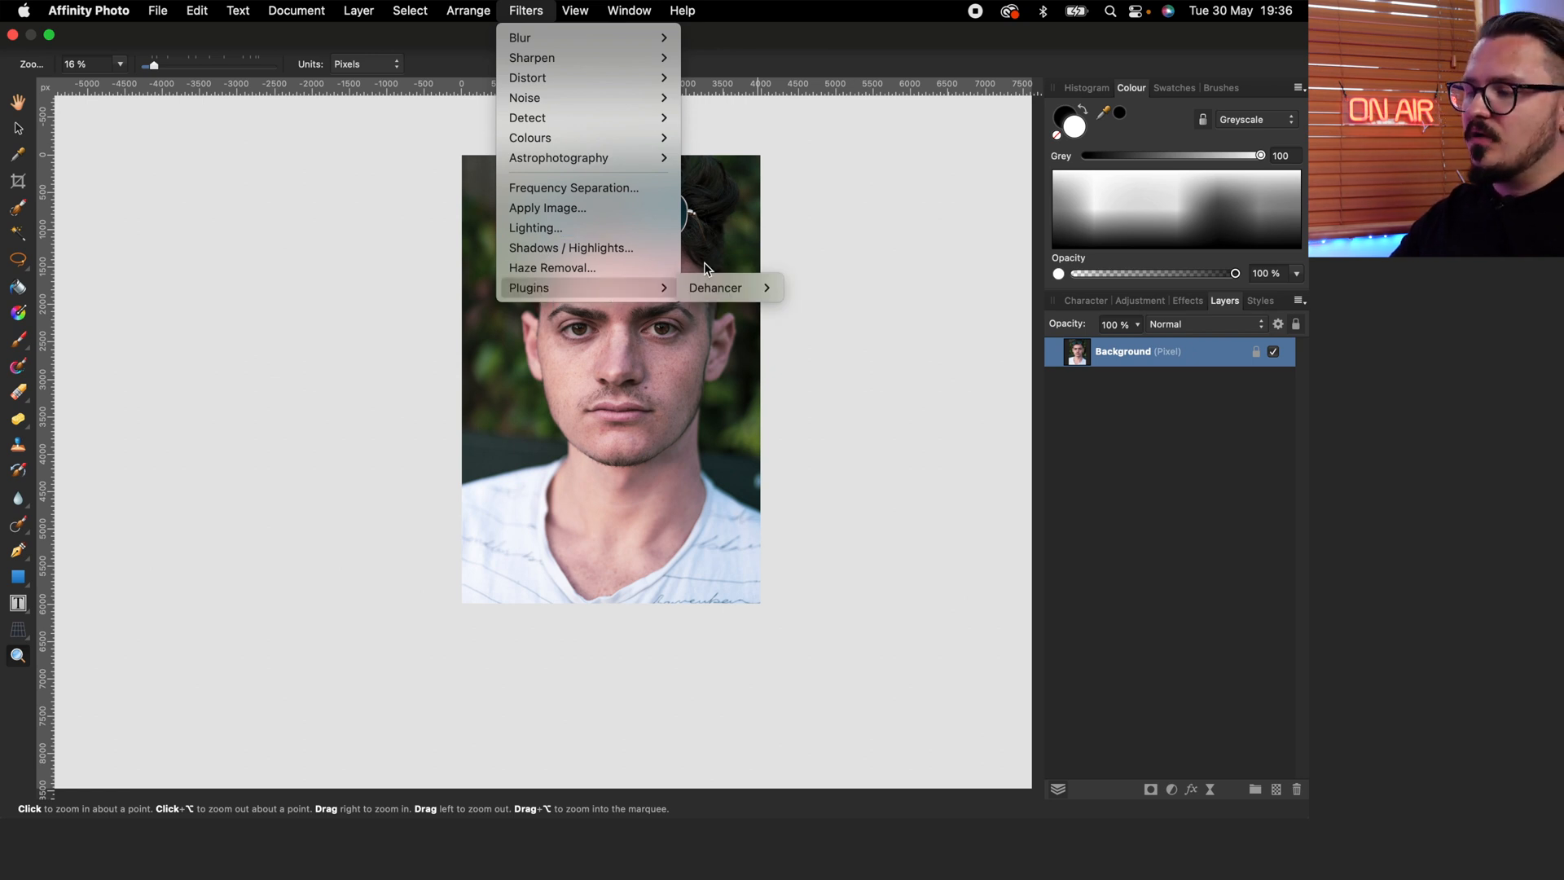
mouse_move(715, 284)
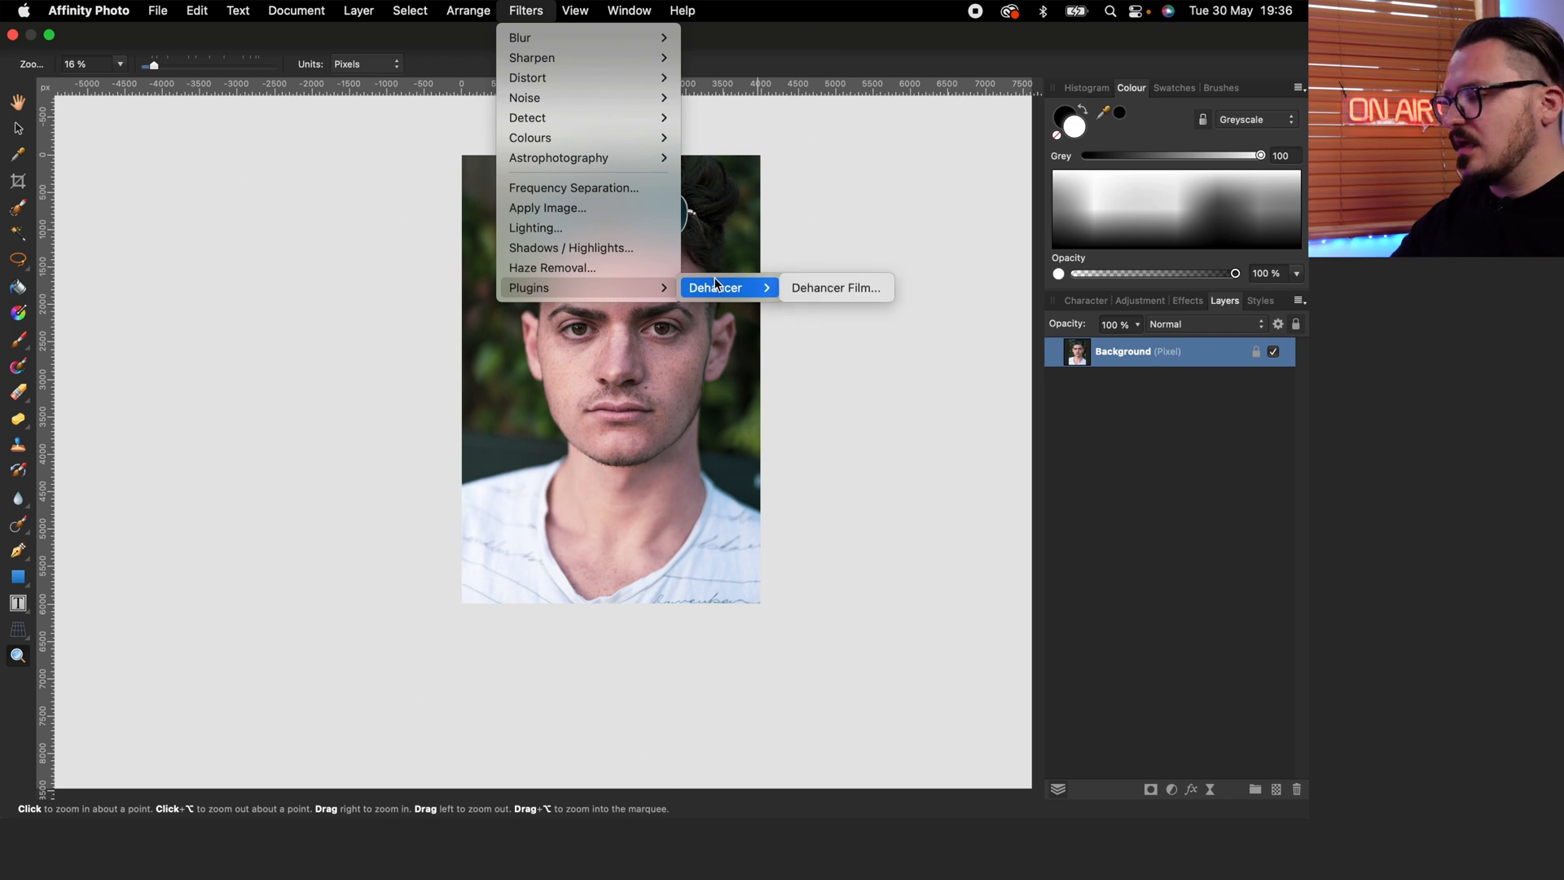
left_click(814, 287)
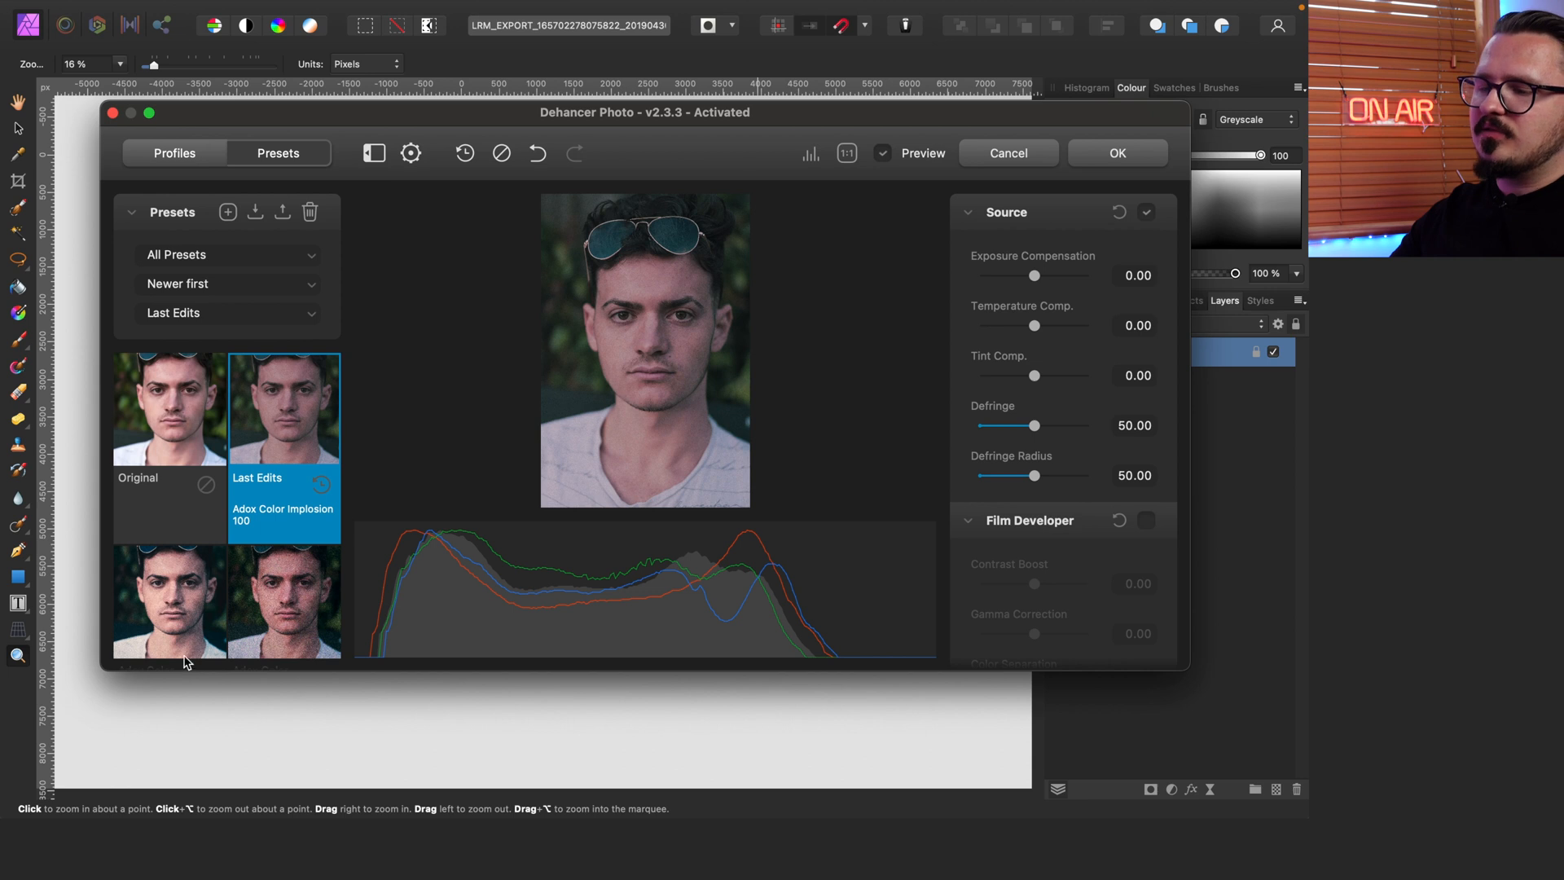
Look through the plugin's adjustment sections, from Source, Film Developer and Film Compression through Color Head and grain settings to Halation
scroll(286, 492, "down", 5)
scroll(285, 493, "up", 10)
scroll(998, 391, "down", 5)
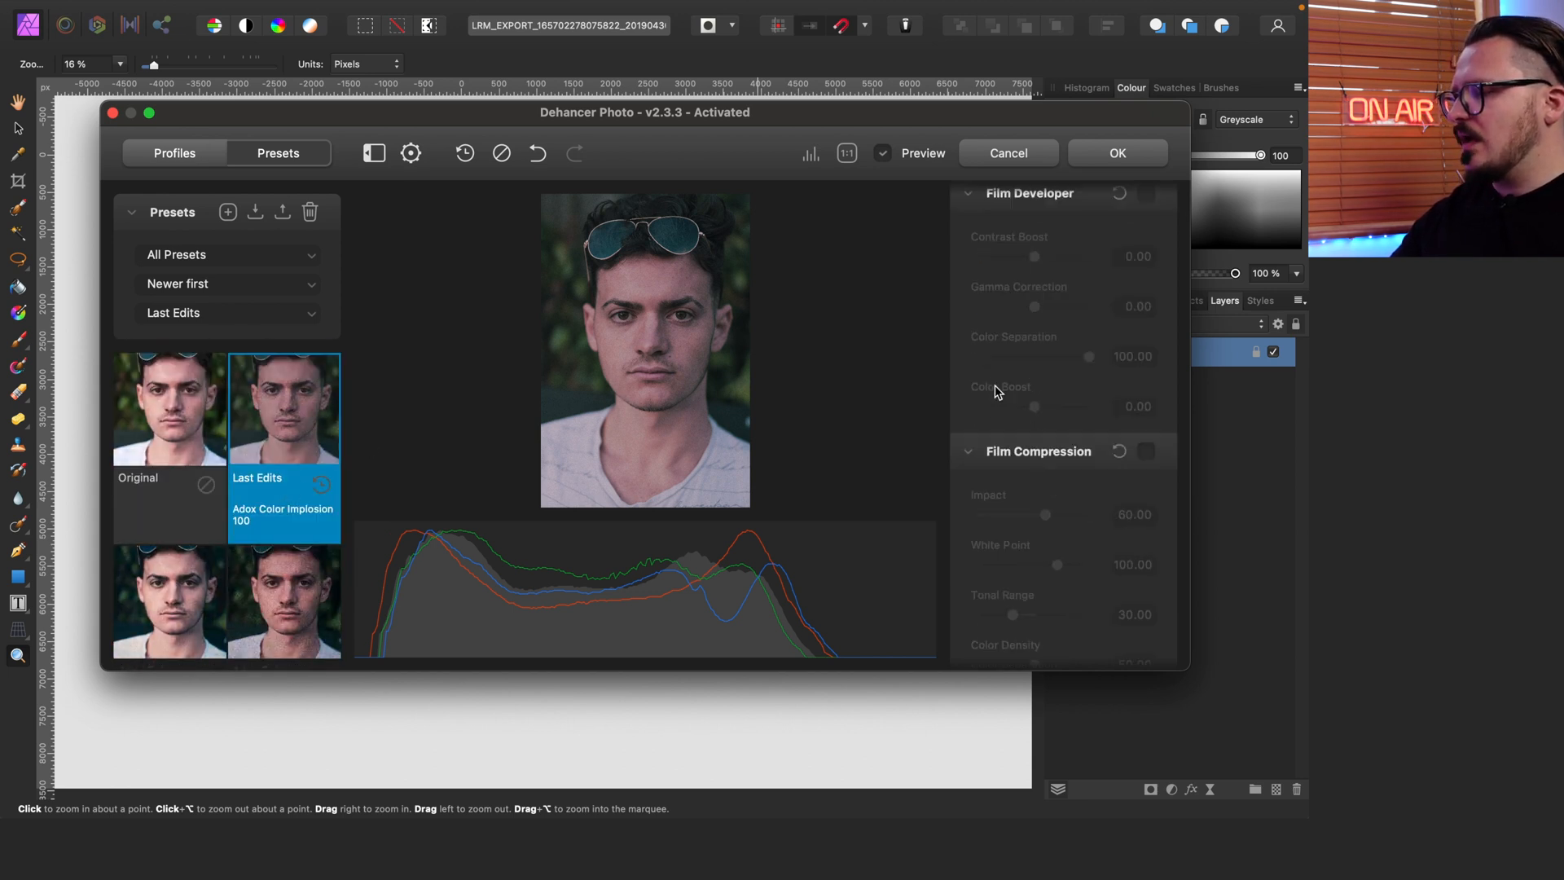
scroll(998, 391, "down", 5)
scroll(999, 383, "up", 3)
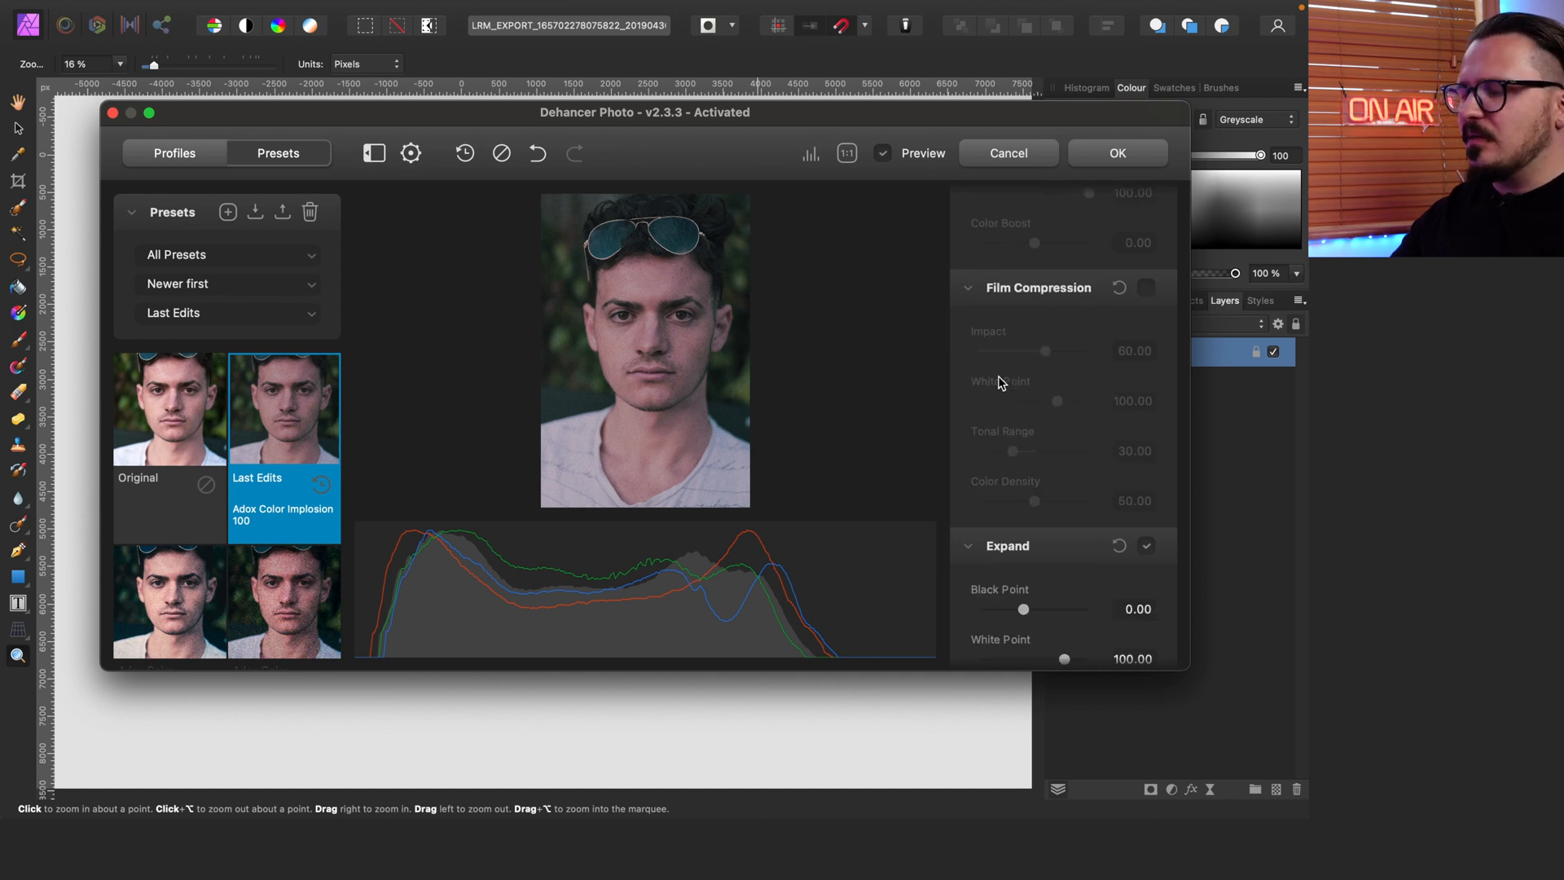
scroll(999, 383, "down", 7)
scroll(998, 383, "down", 8)
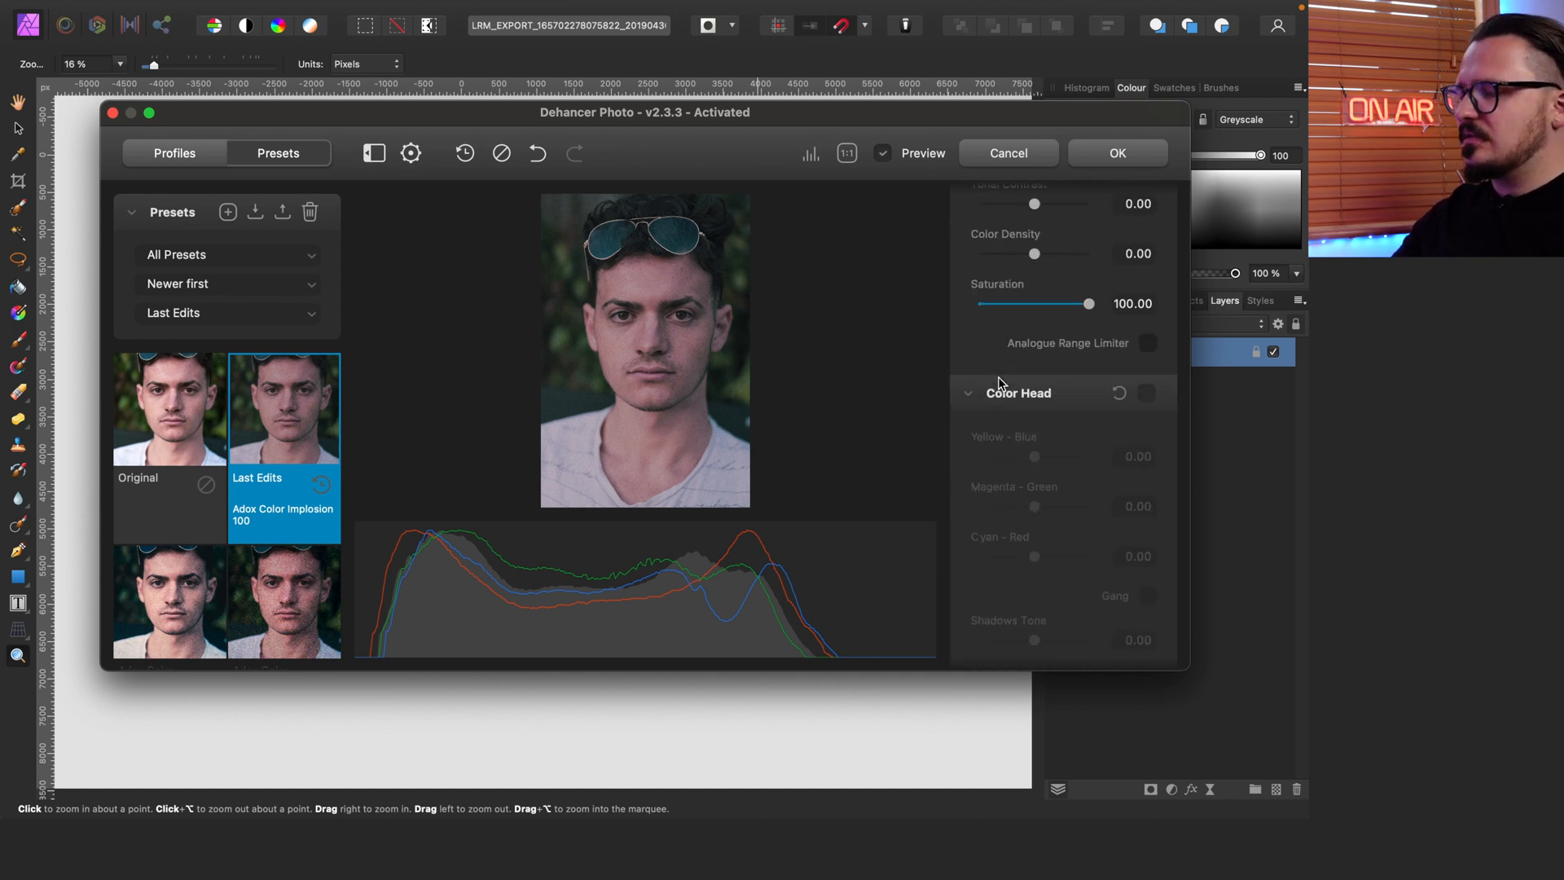
scroll(1010, 471, "down", 4)
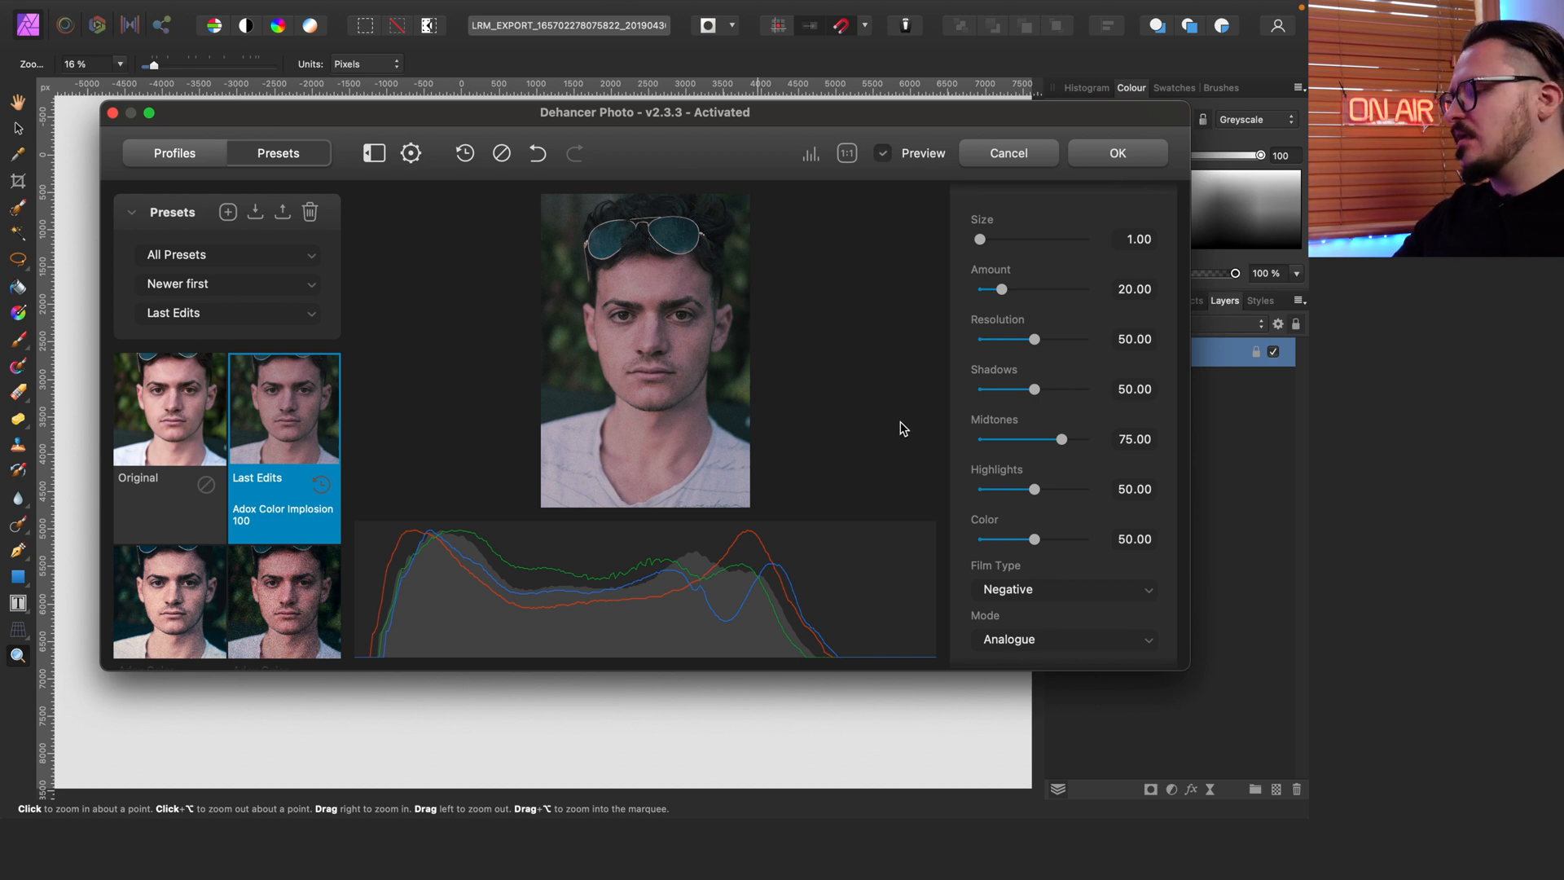
scroll(1096, 495, "down", 4)
scroll(1093, 461, "down", 3)
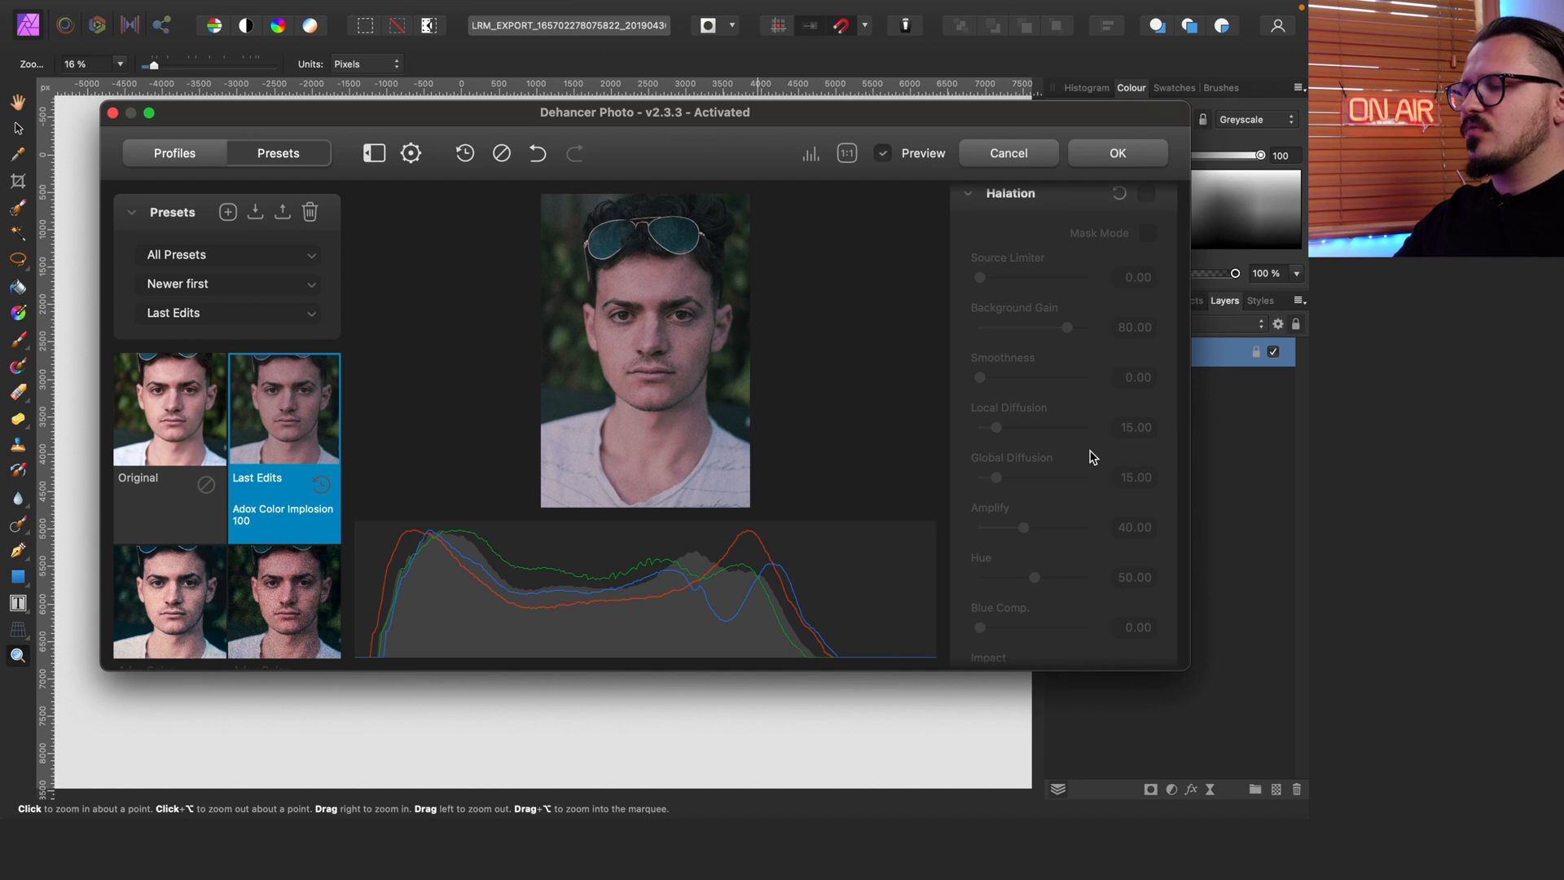
scroll(1091, 453, "down", 2)
scroll(1090, 454, "down", 3)
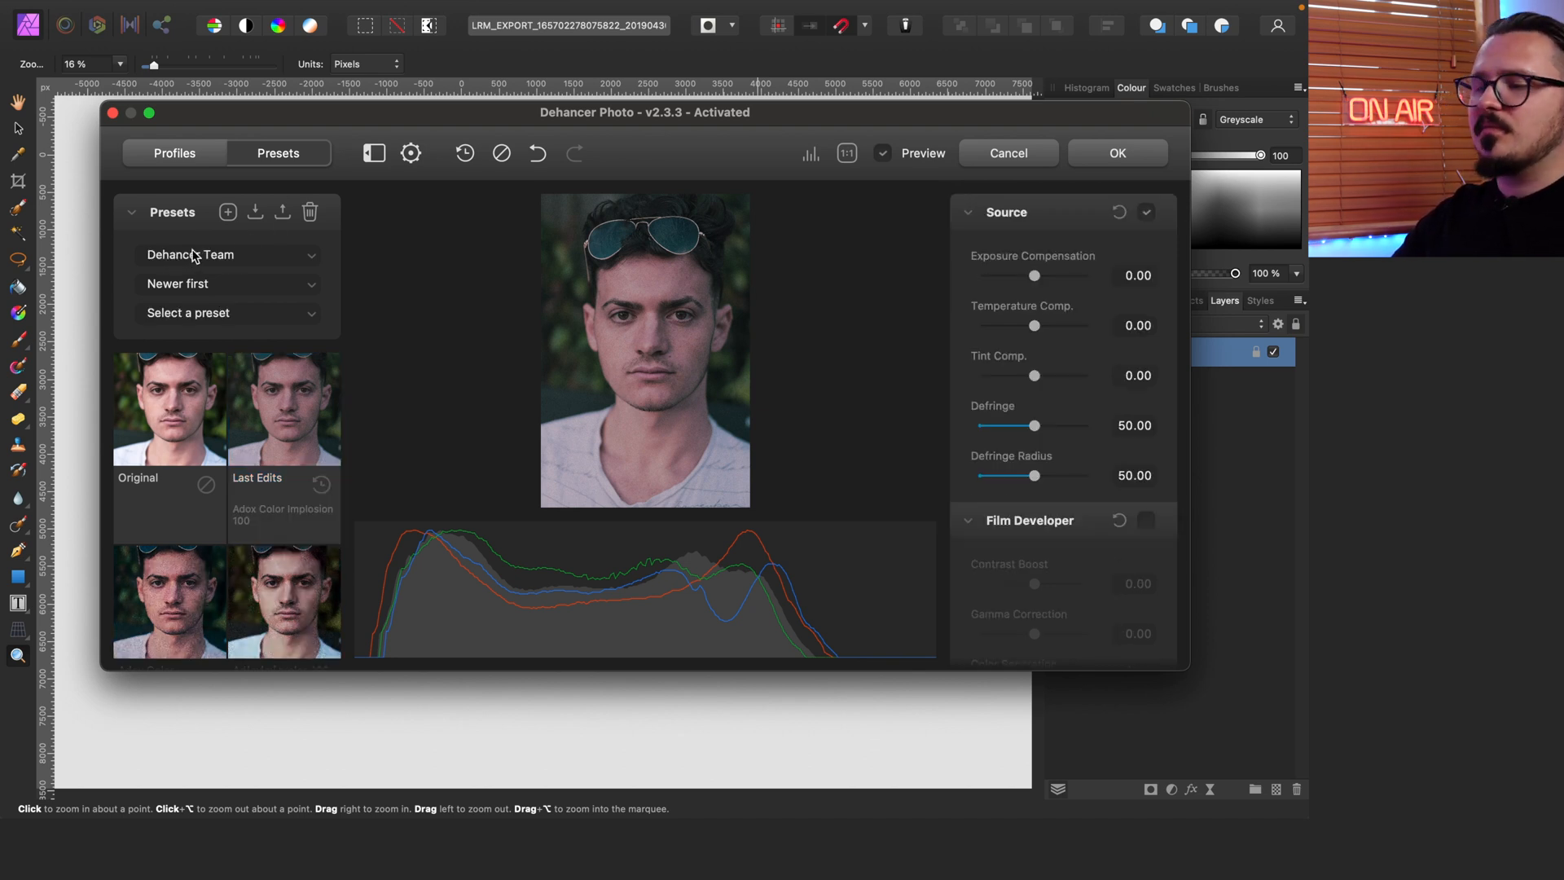
Set the preset filter to All Presets, browse the preset list, and enlarge the Dehancer window to fill the screen
left_click(155, 258)
left_click(280, 231)
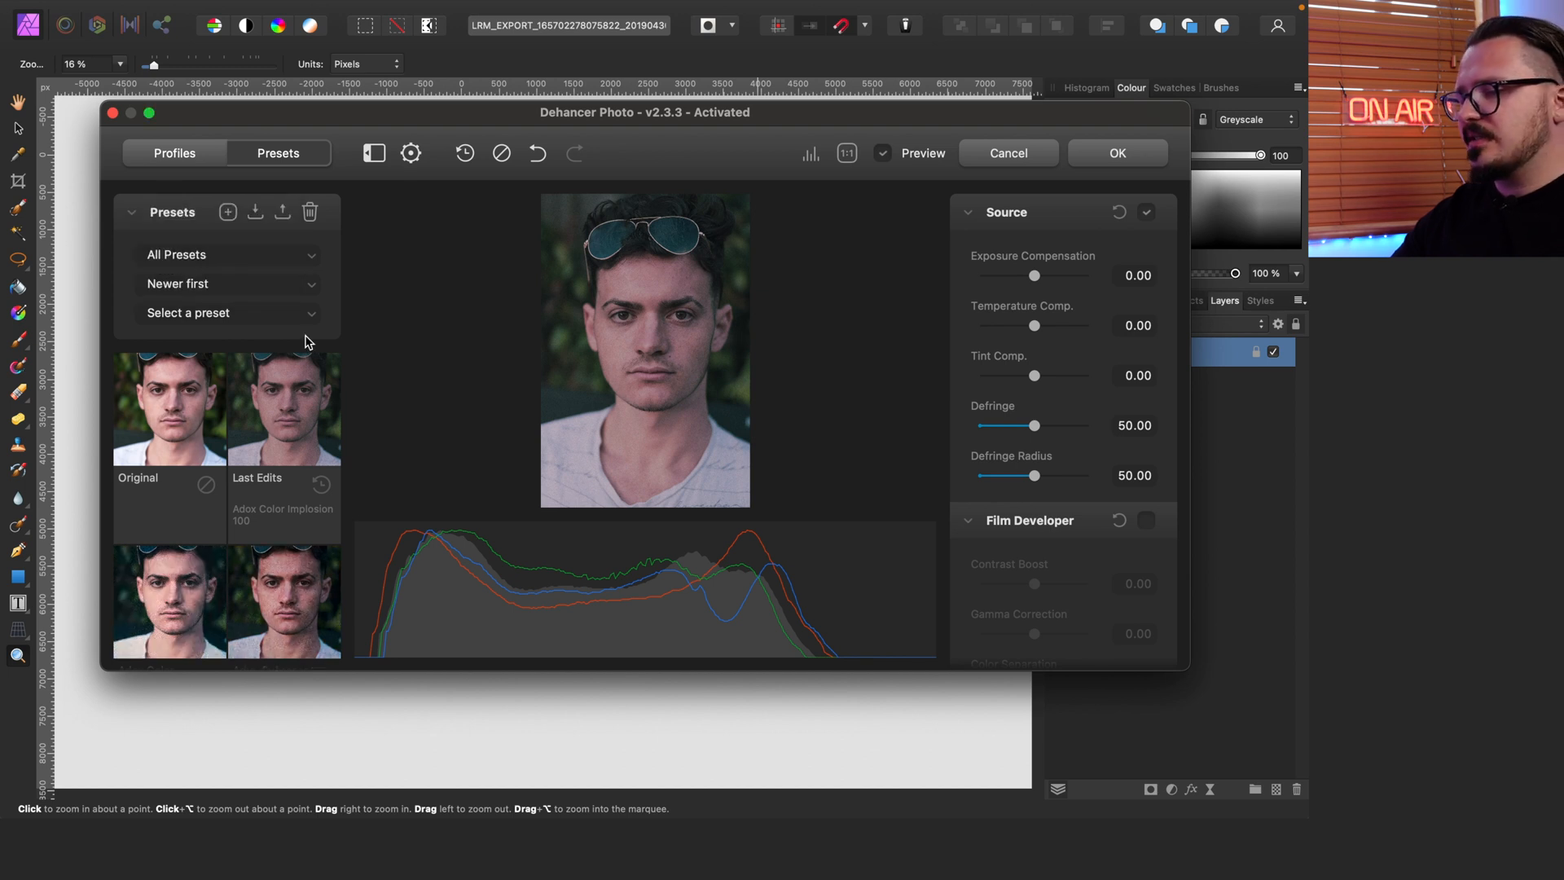
scroll(281, 509, "down", 10)
scroll(285, 504, "up", 10)
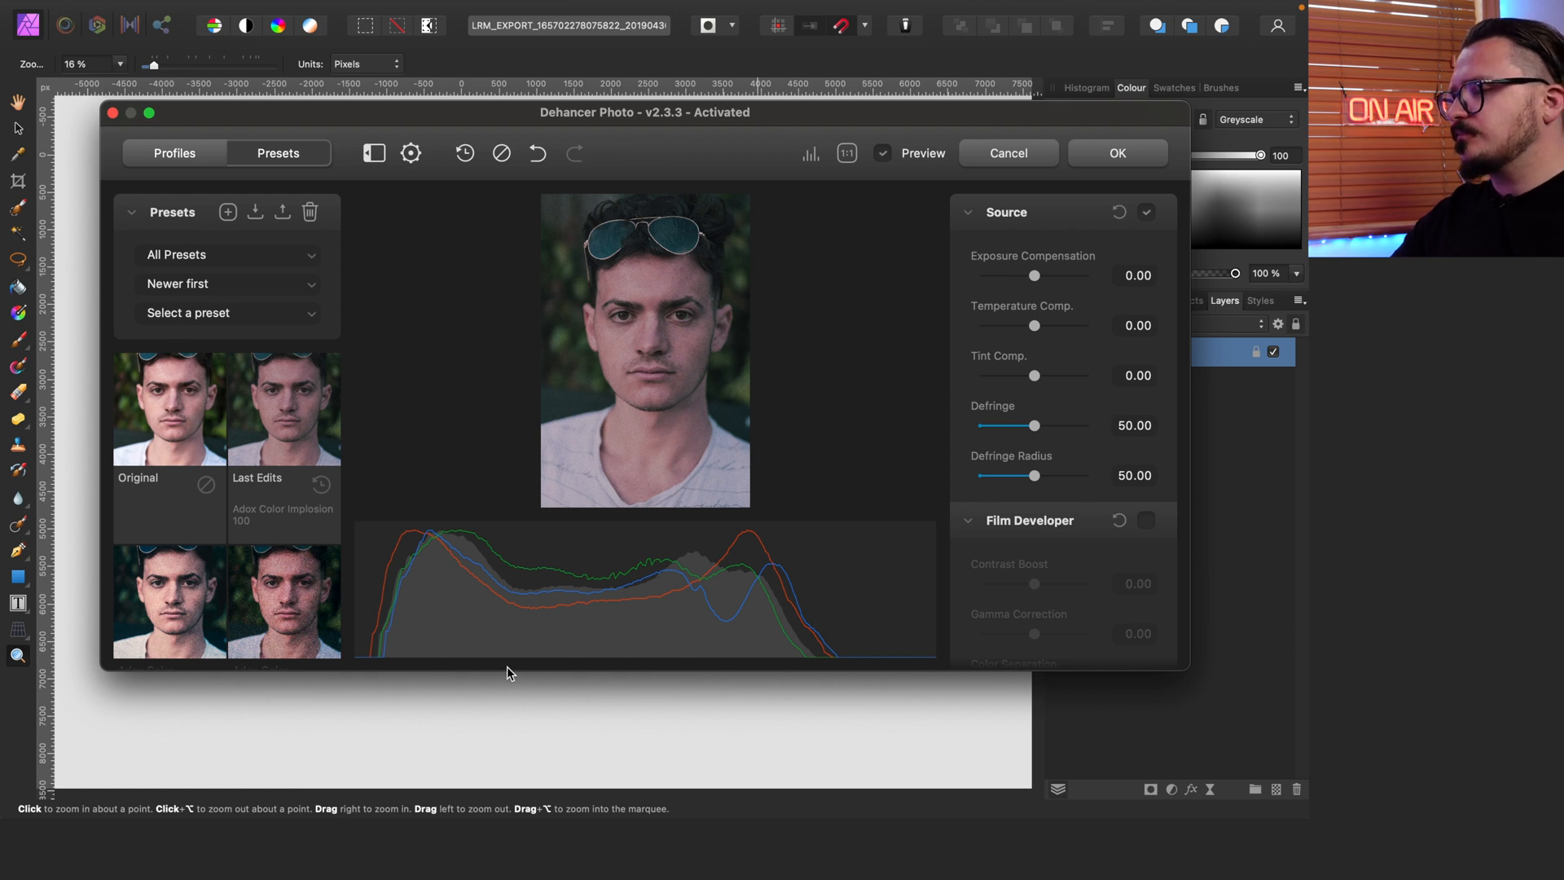
left_click(149, 112)
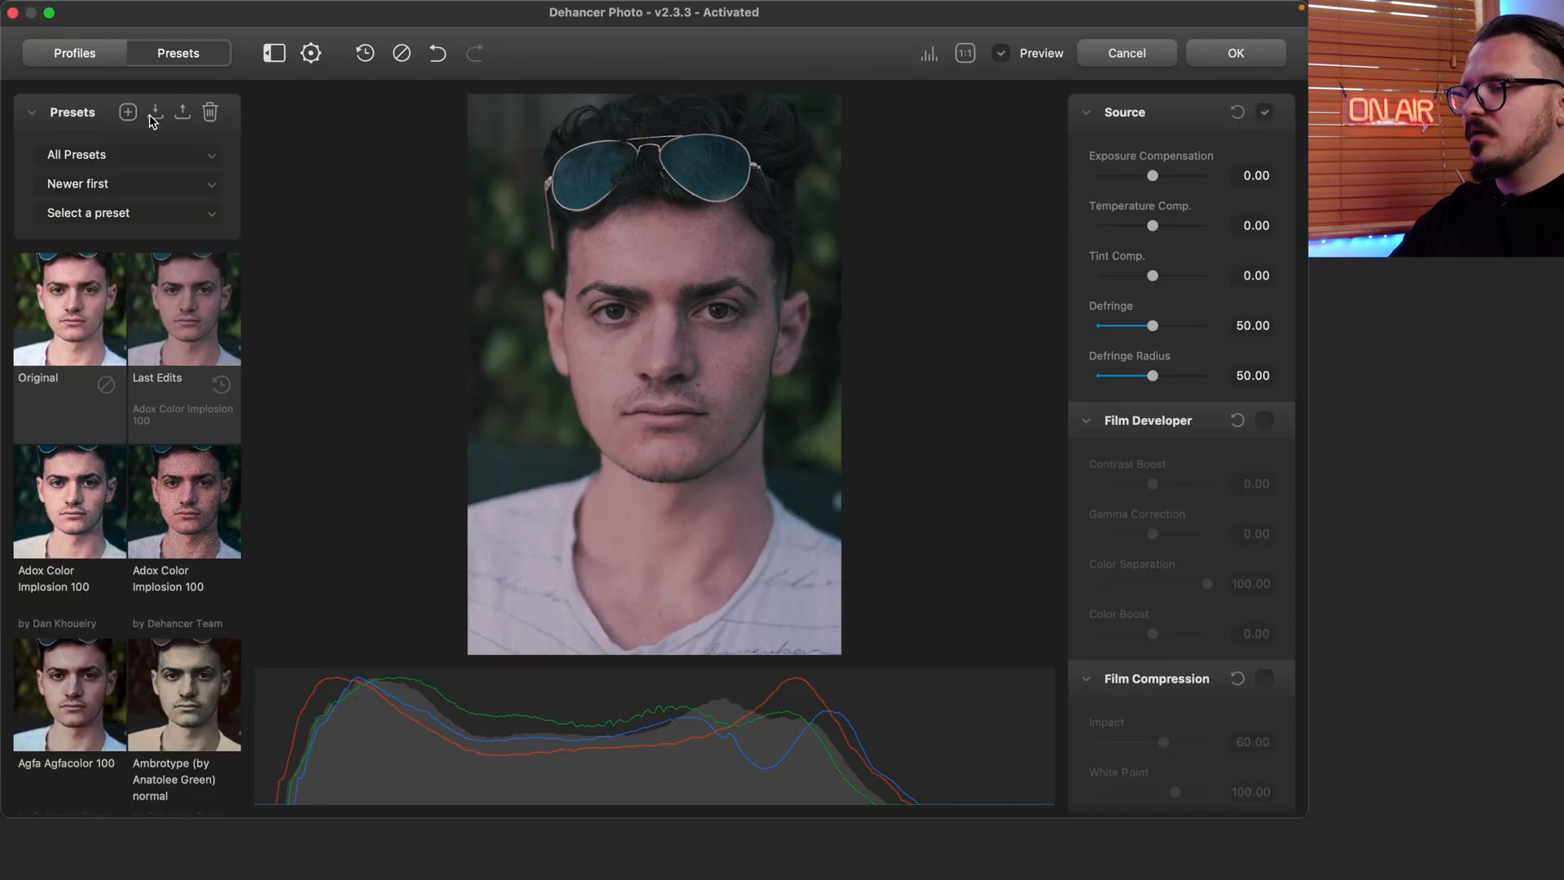
Try the Original, Adox Color Implosion 100, Agfa Agfacolor 100 and Ambrotype normal presets, inspecting the Ambrotype look at closer magnification
left_click(75, 297)
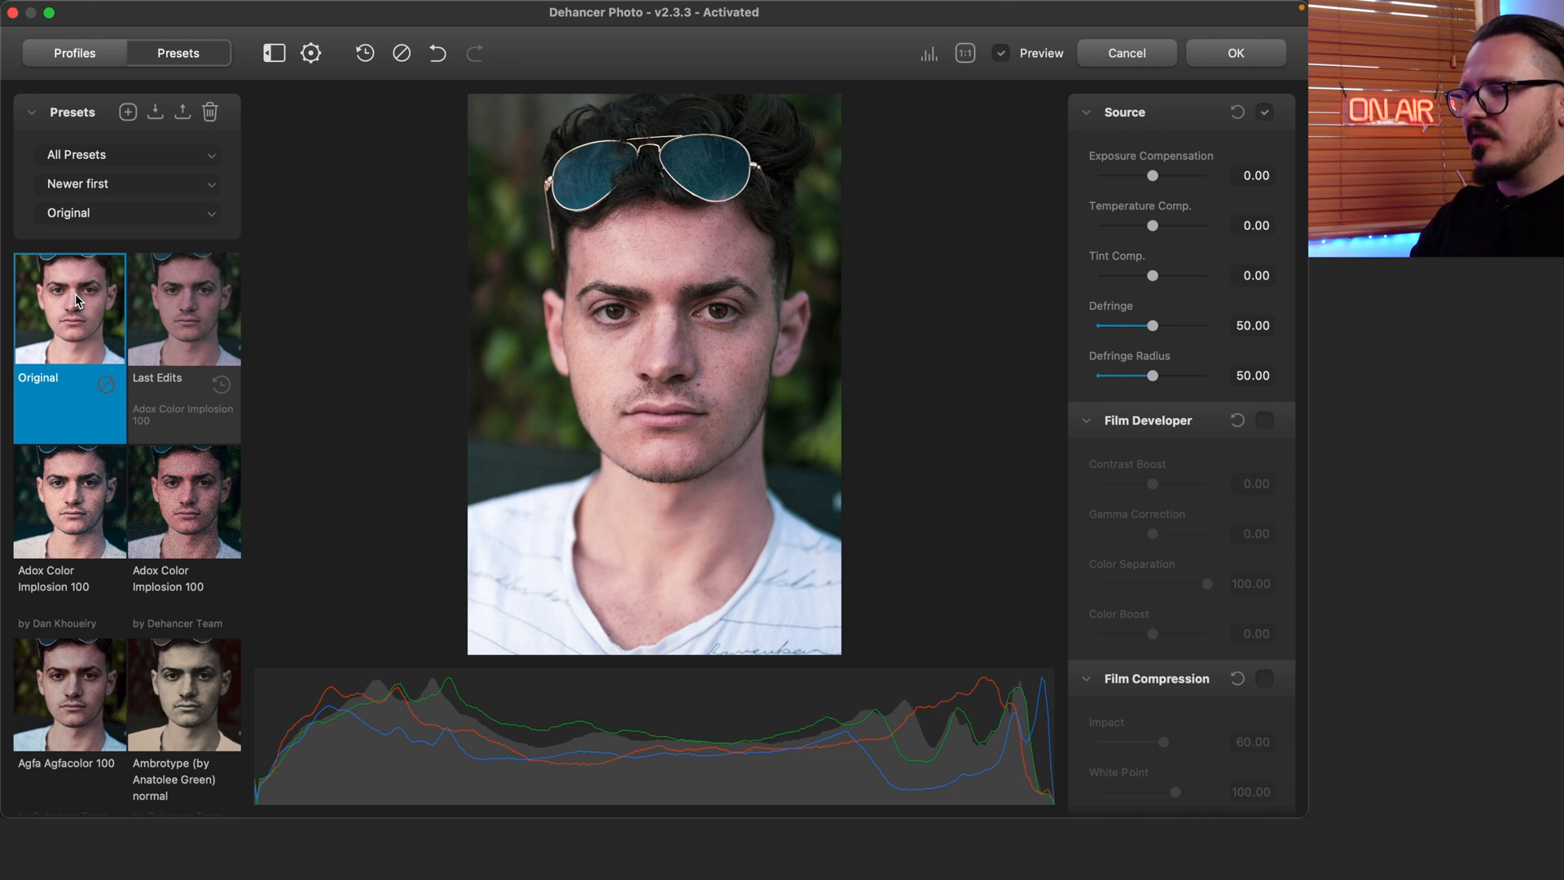
key("Down")
scroll(75, 299, "down", 2)
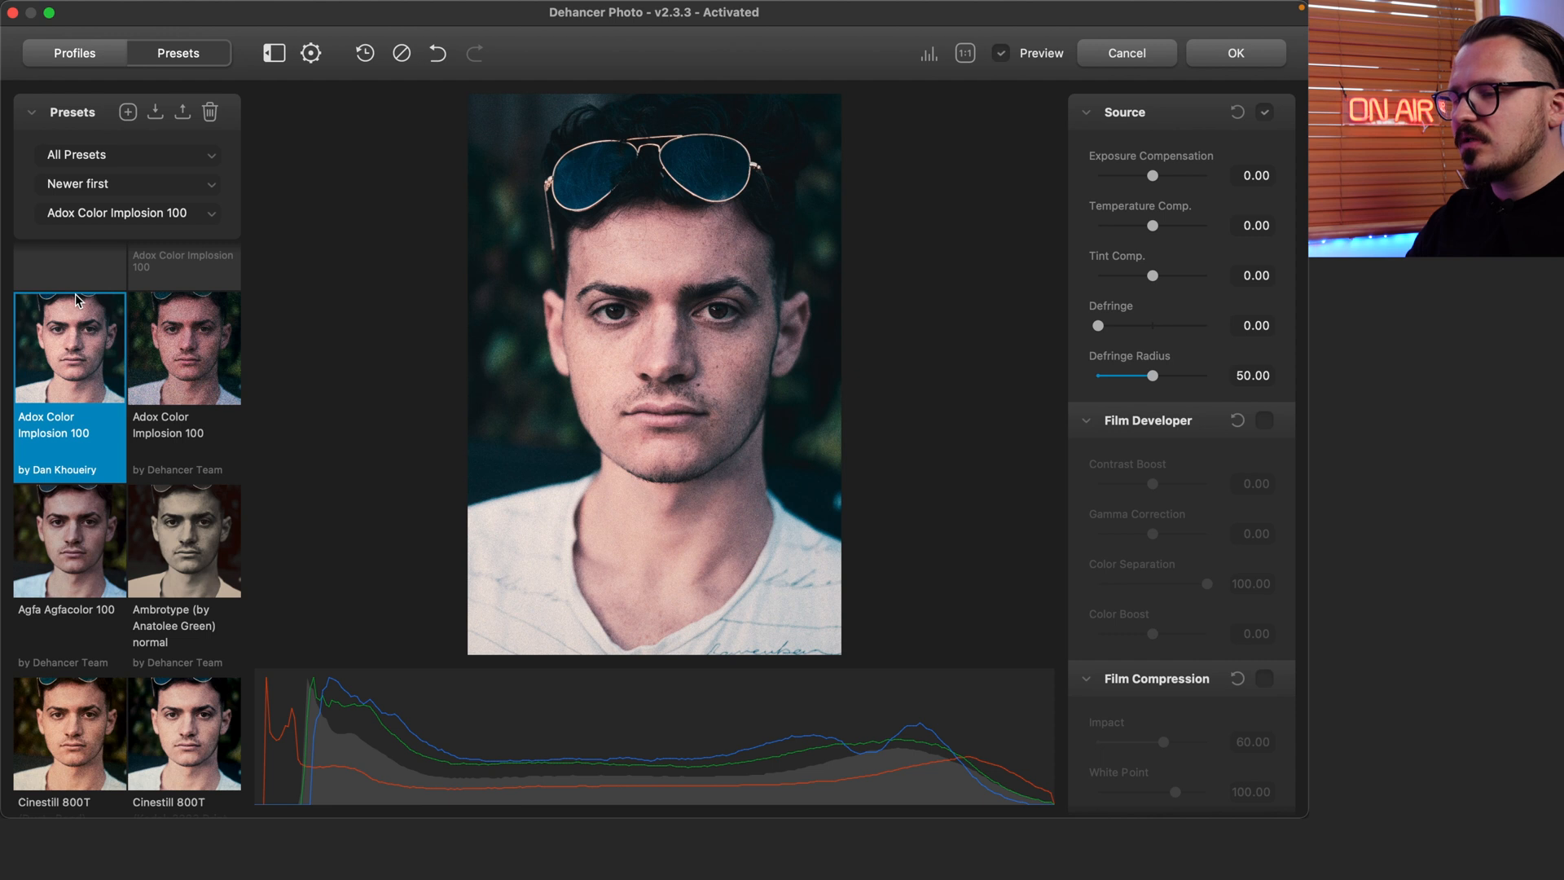
key("Down")
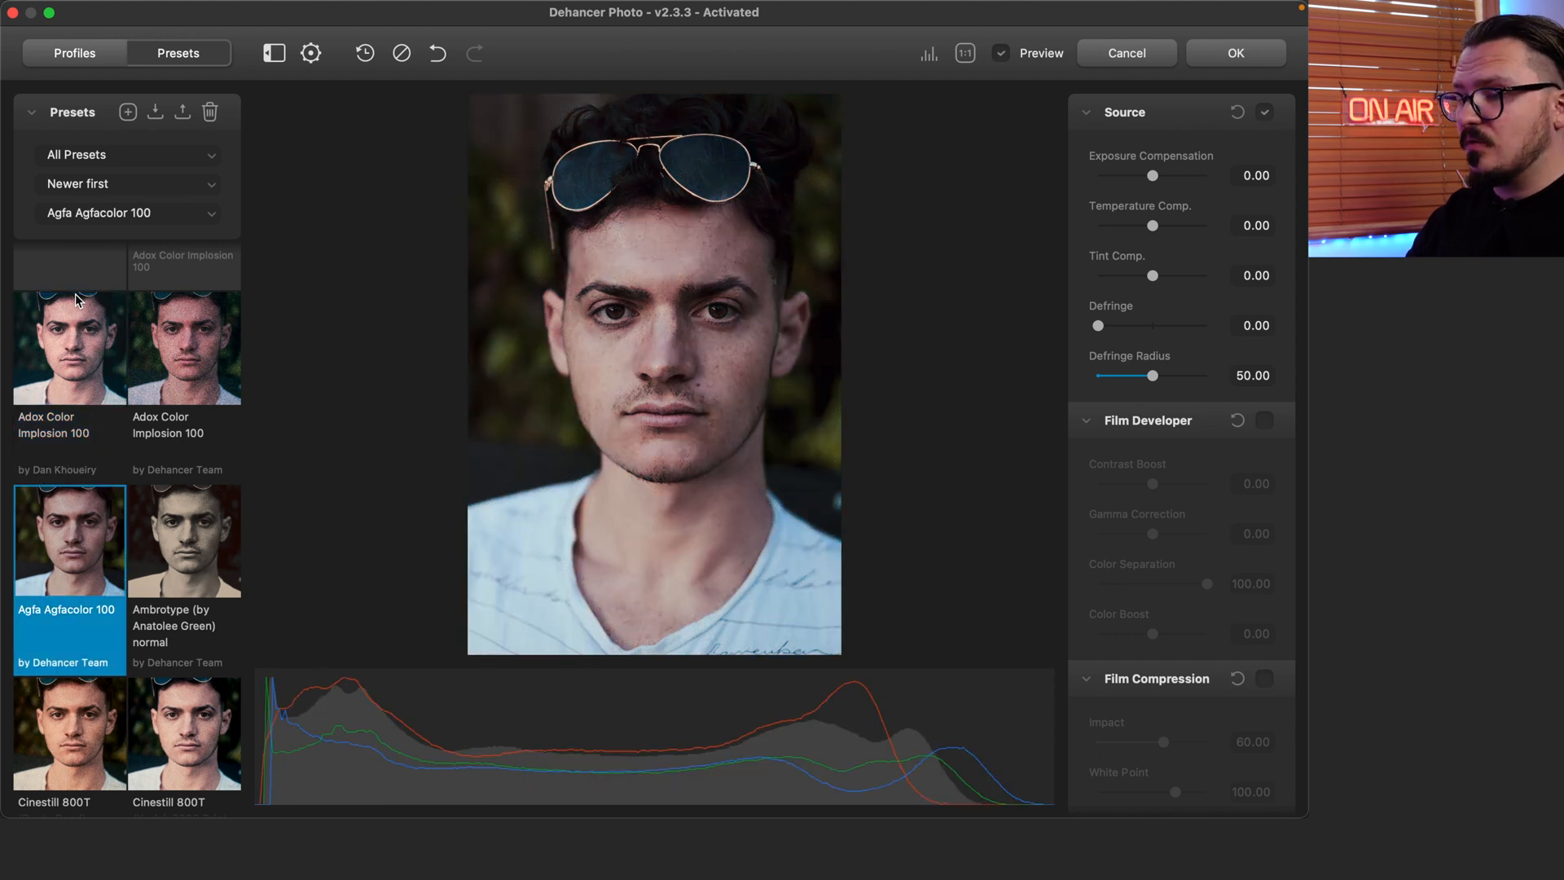
key("Right")
scroll(75, 299, "down", 1)
left_click(652, 217)
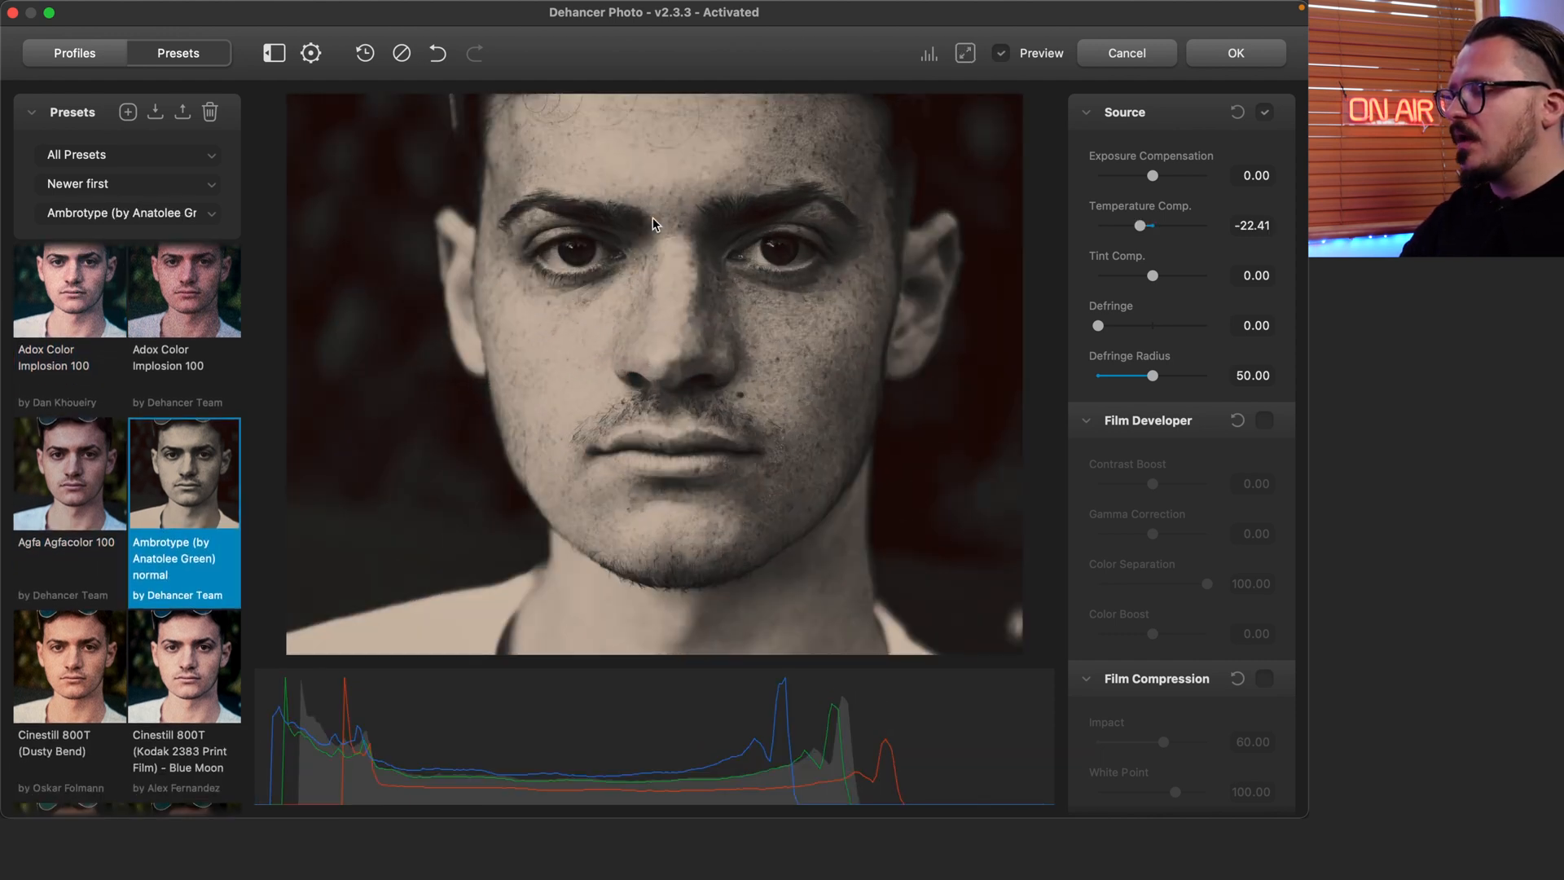
left_click(653, 217)
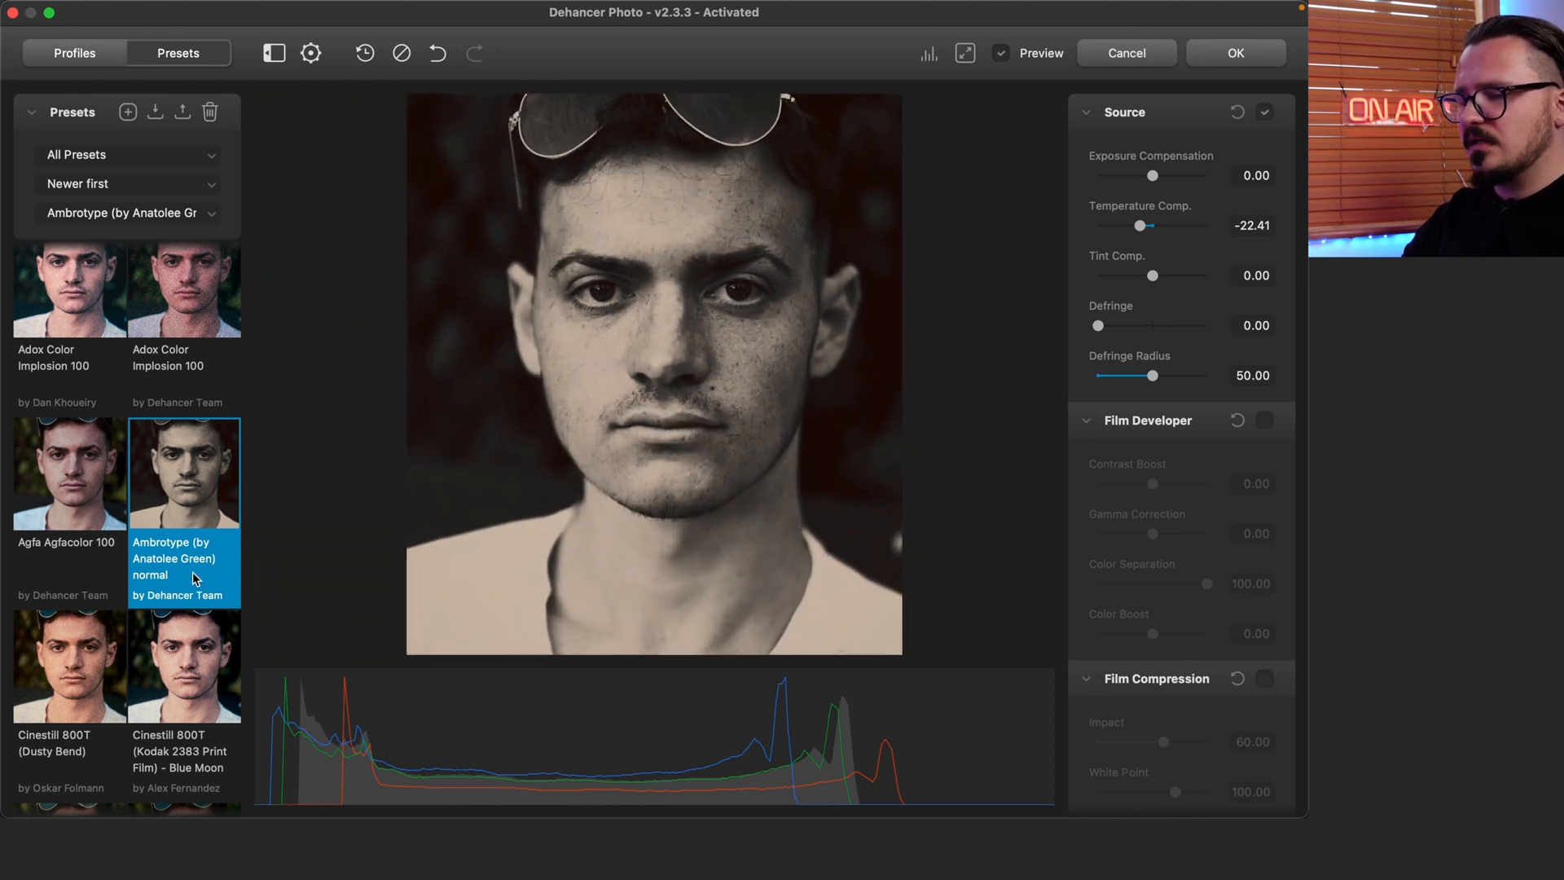
Try the Cinestill 800T presets, including Dusty Bend and Kodak Endura Glossy Paper, and the Fuji Eterna Vivid 500 (Exp.2013) presets
left_click(112, 612)
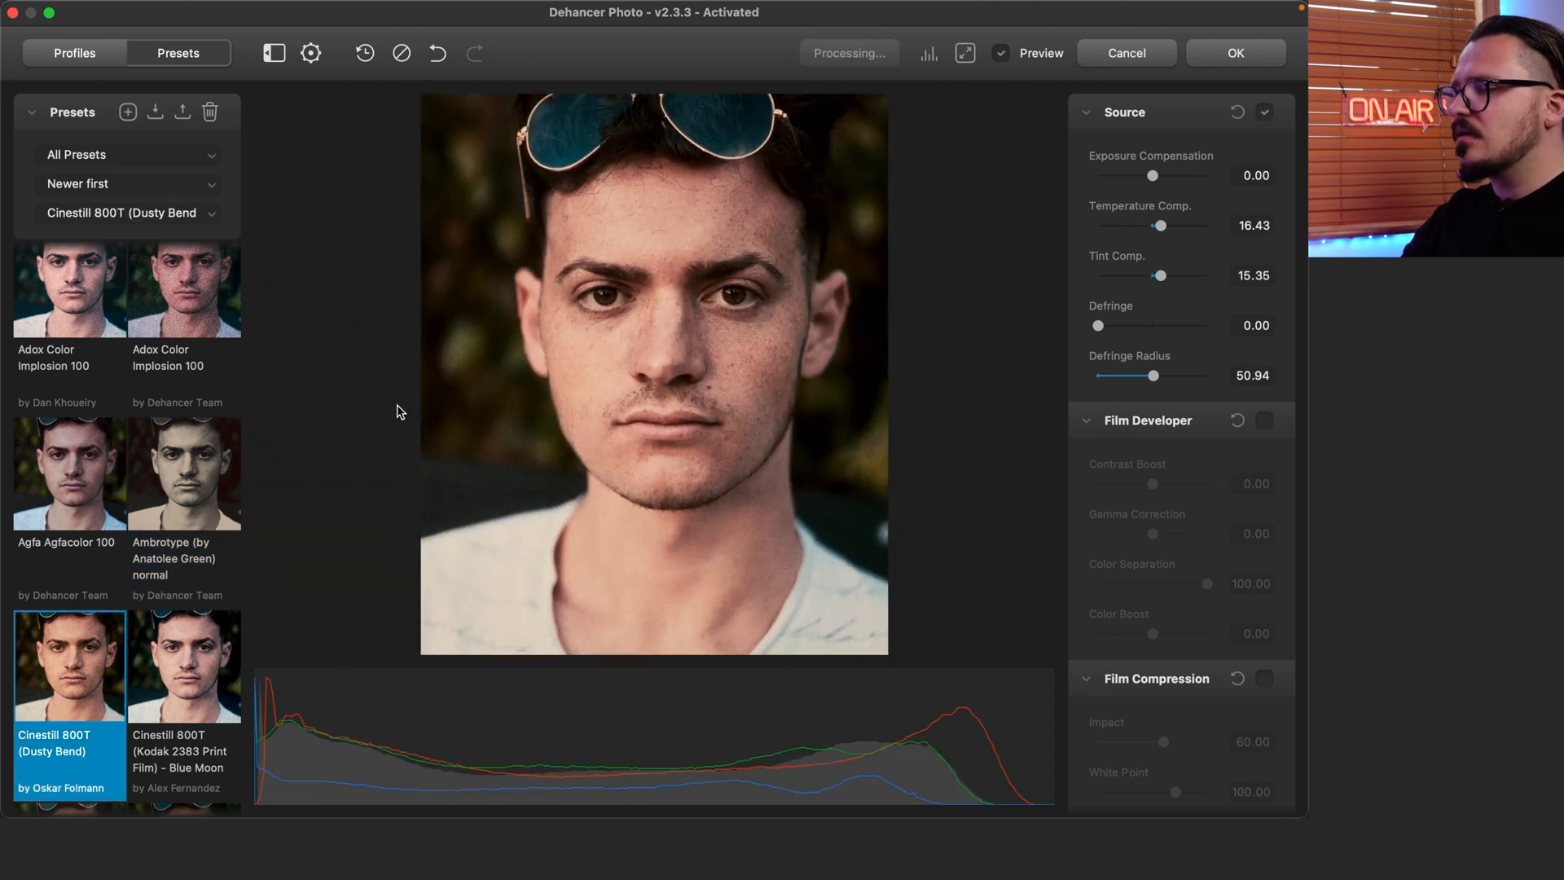
scroll(40, 692, "down", 3)
left_click(62, 617)
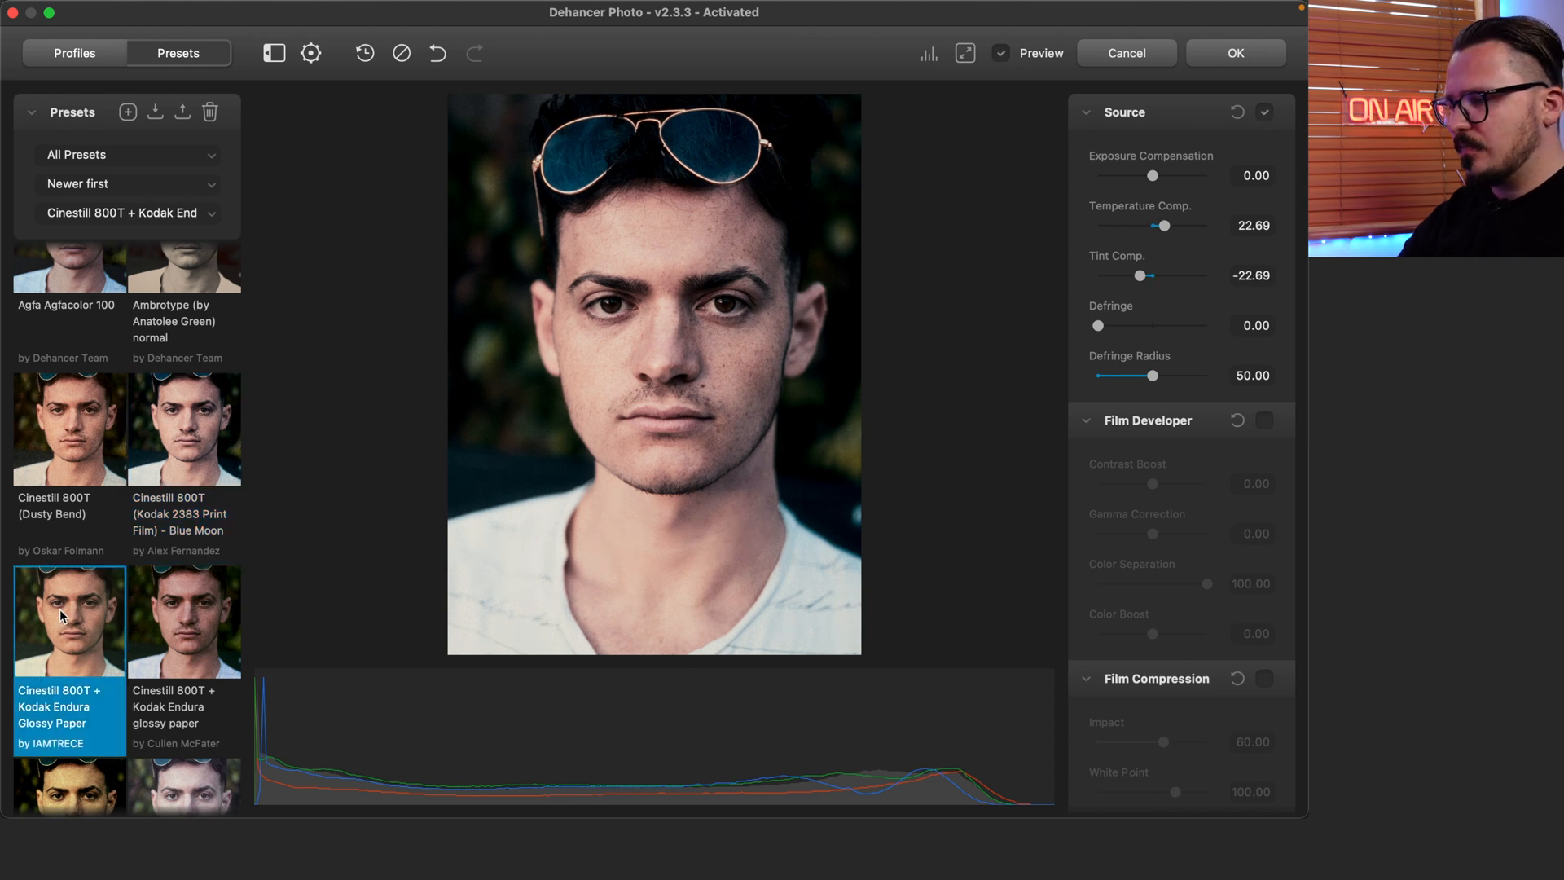
scroll(62, 616, "down", 2)
left_click(183, 521)
scroll(122, 529, "down", 3)
left_click(70, 538)
left_click(152, 530)
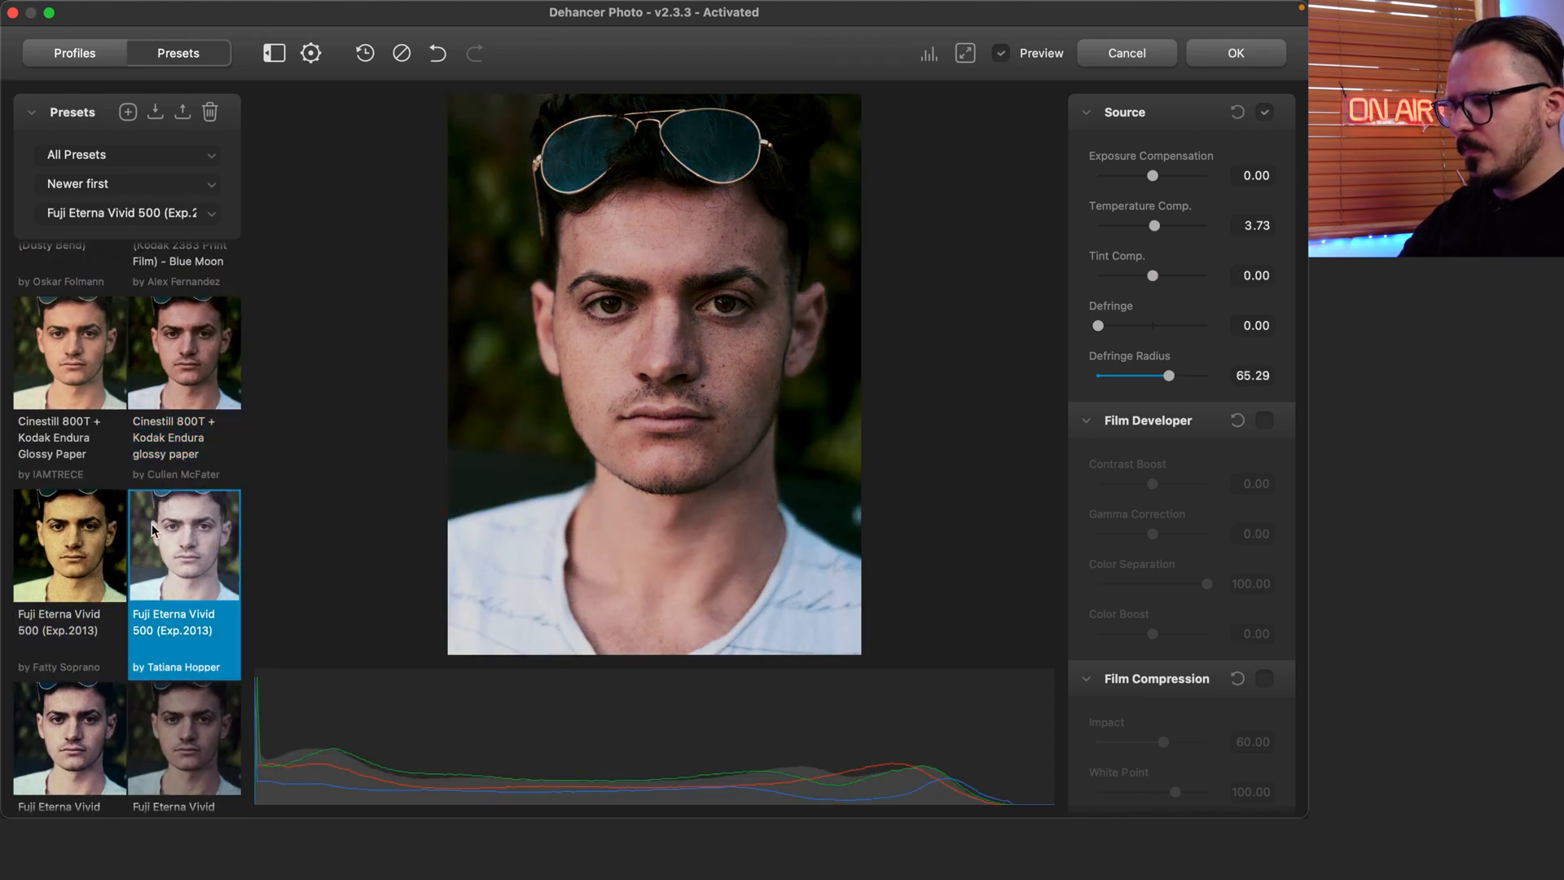
Try the Fuji Eterna Vivid 500 variants combined with 2383, 3513, Kodak Endura and Kodak Endura Glossy Paper
scroll(153, 529, "down", 3)
left_click(90, 539)
left_click(153, 549)
scroll(153, 549, "down", 4)
left_click(99, 483)
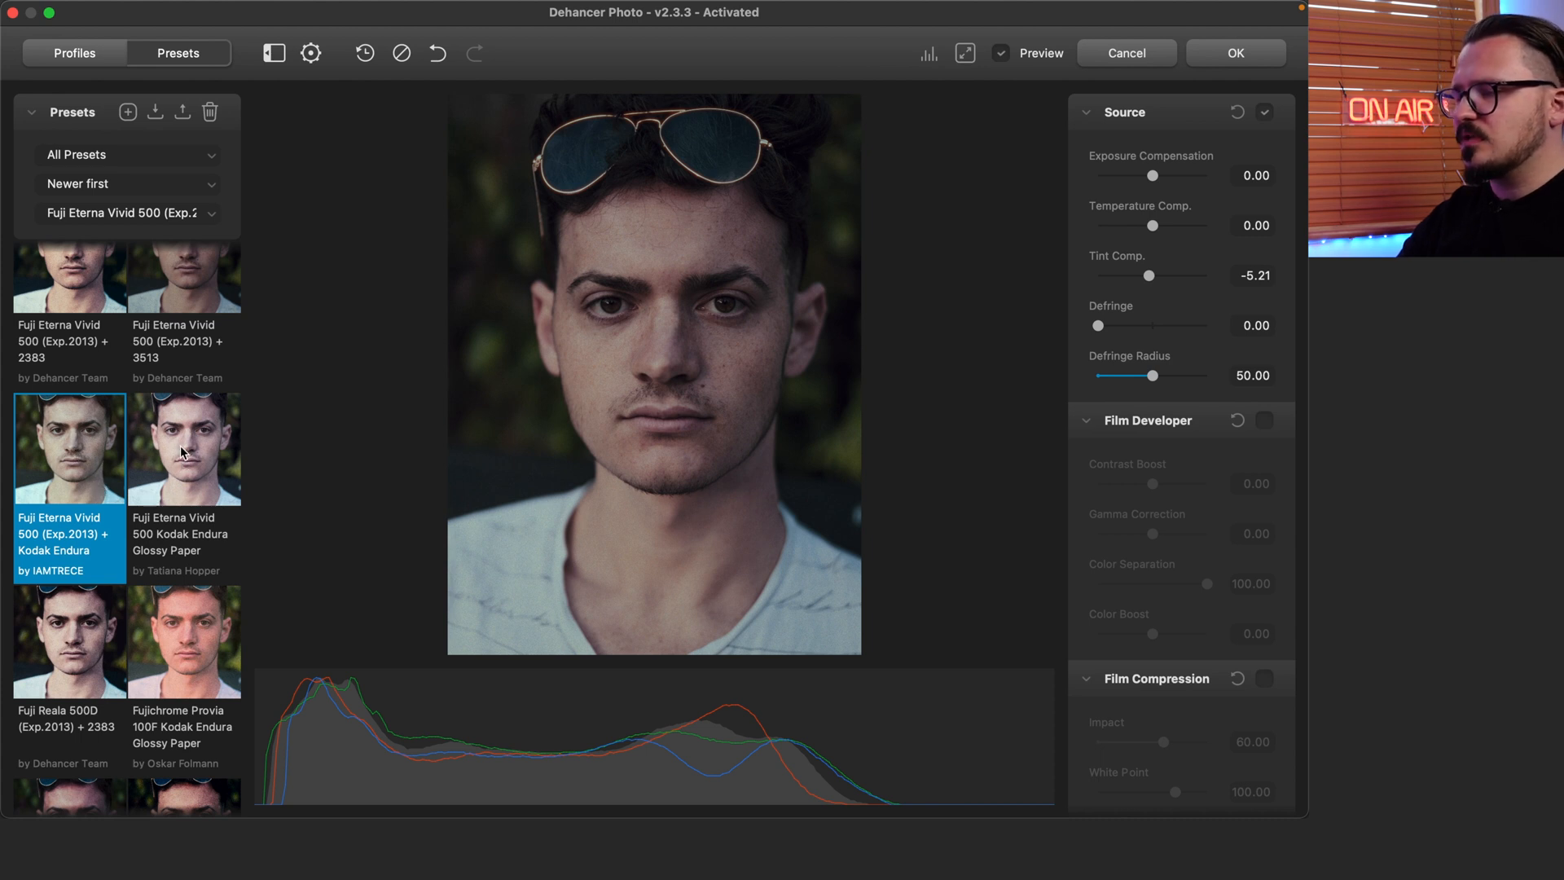
left_click(181, 449)
Try the Fuji Reala 500D (Exp.2013) + 2383 and Fujichrome Provia 100F Kodak Endura Glossy Paper presets
scroll(77, 488, "down", 3)
left_click(76, 485)
left_click(170, 486)
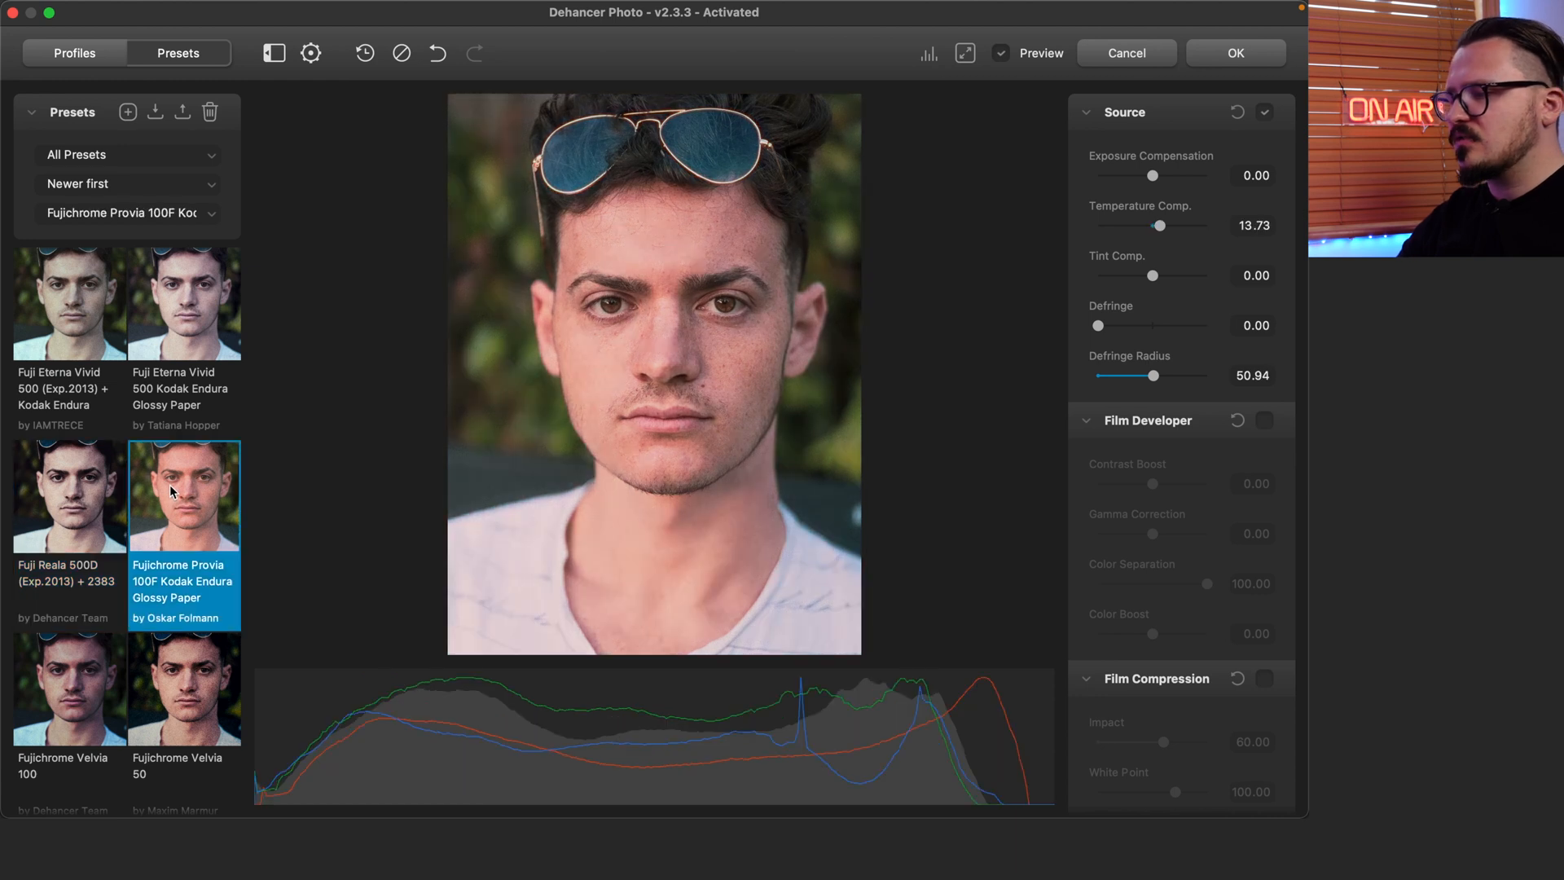
Try several presets further down the list, ending with Kodak Vision3 200T, and inspect the face at closer magnification
scroll(169, 485, "down", 5)
left_click(50, 491)
scroll(50, 491, "down", 2)
left_click(69, 588)
scroll(170, 588, "down", 4)
left_click(70, 492)
scroll(173, 492, "down", 6)
left_click(173, 492)
scroll(154, 570, "down", 8)
left_click(172, 562)
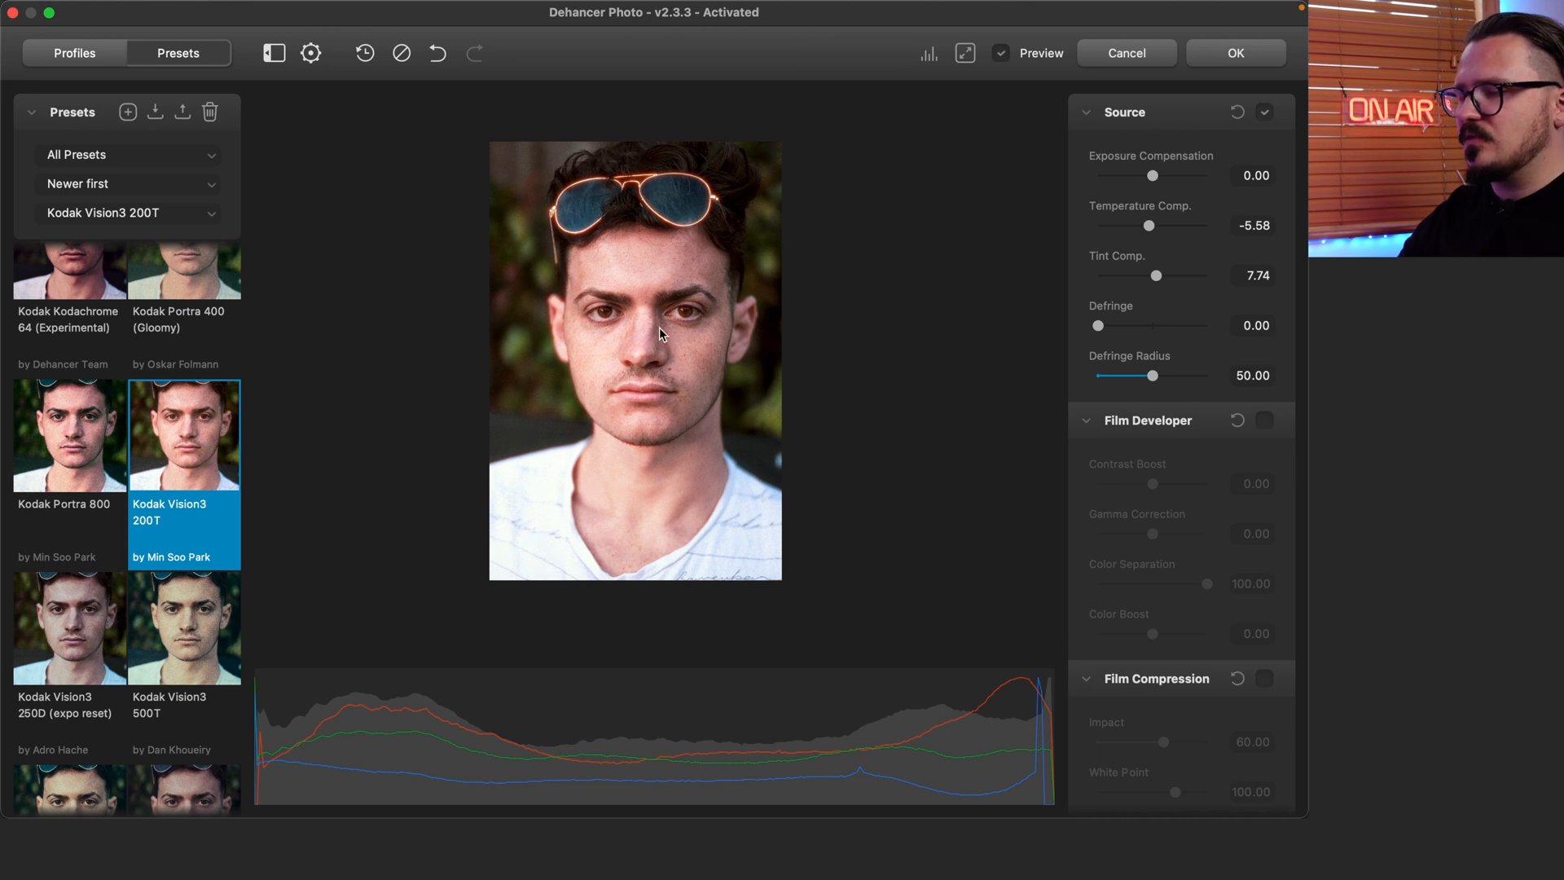
left_click(631, 191)
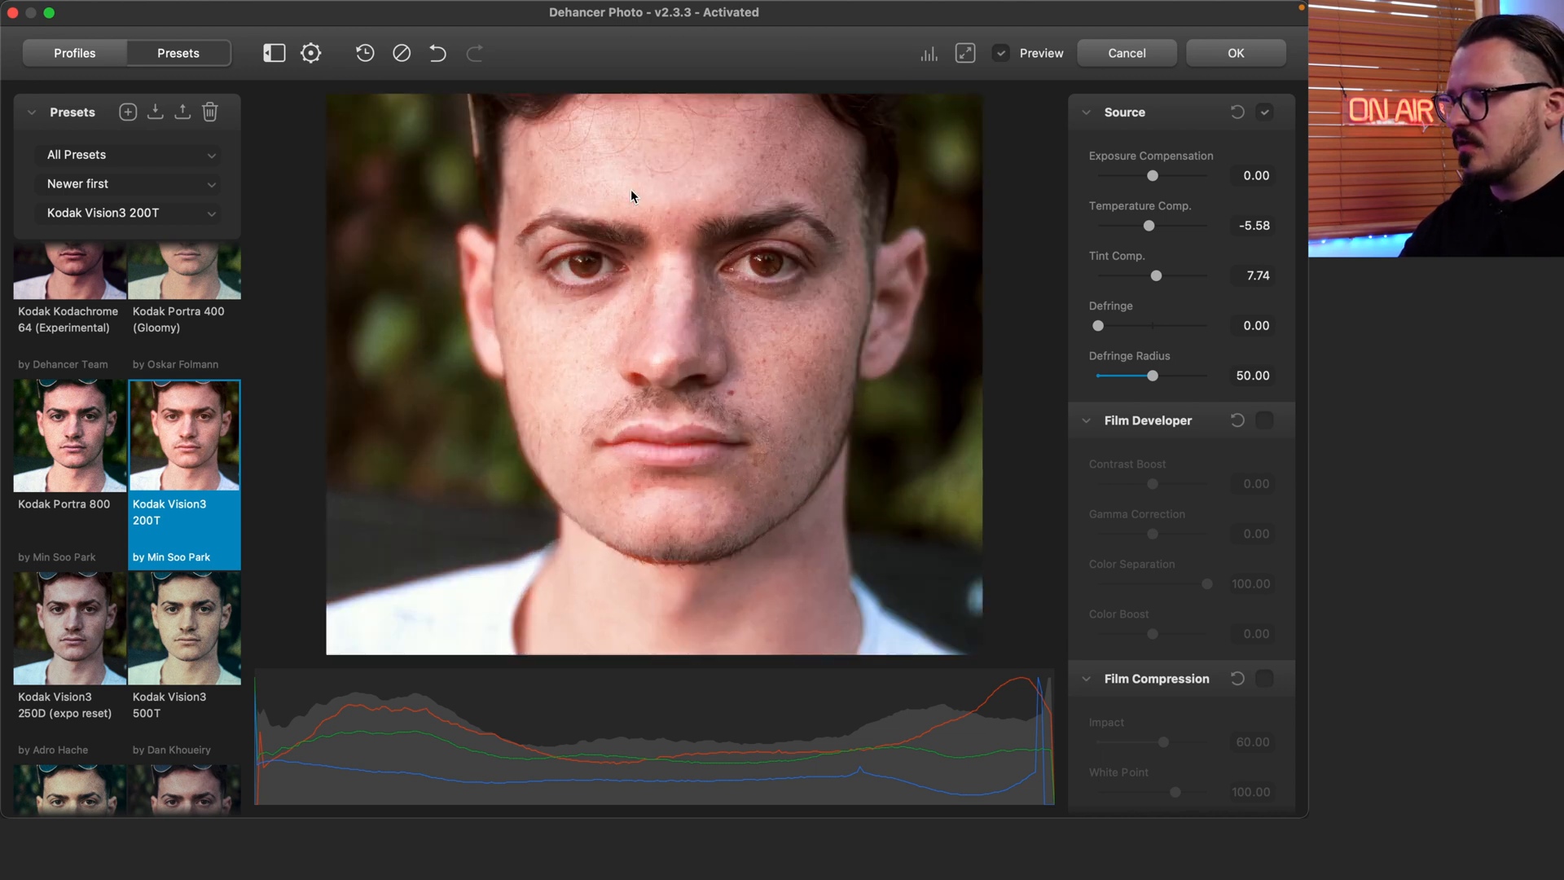
left_click(631, 192)
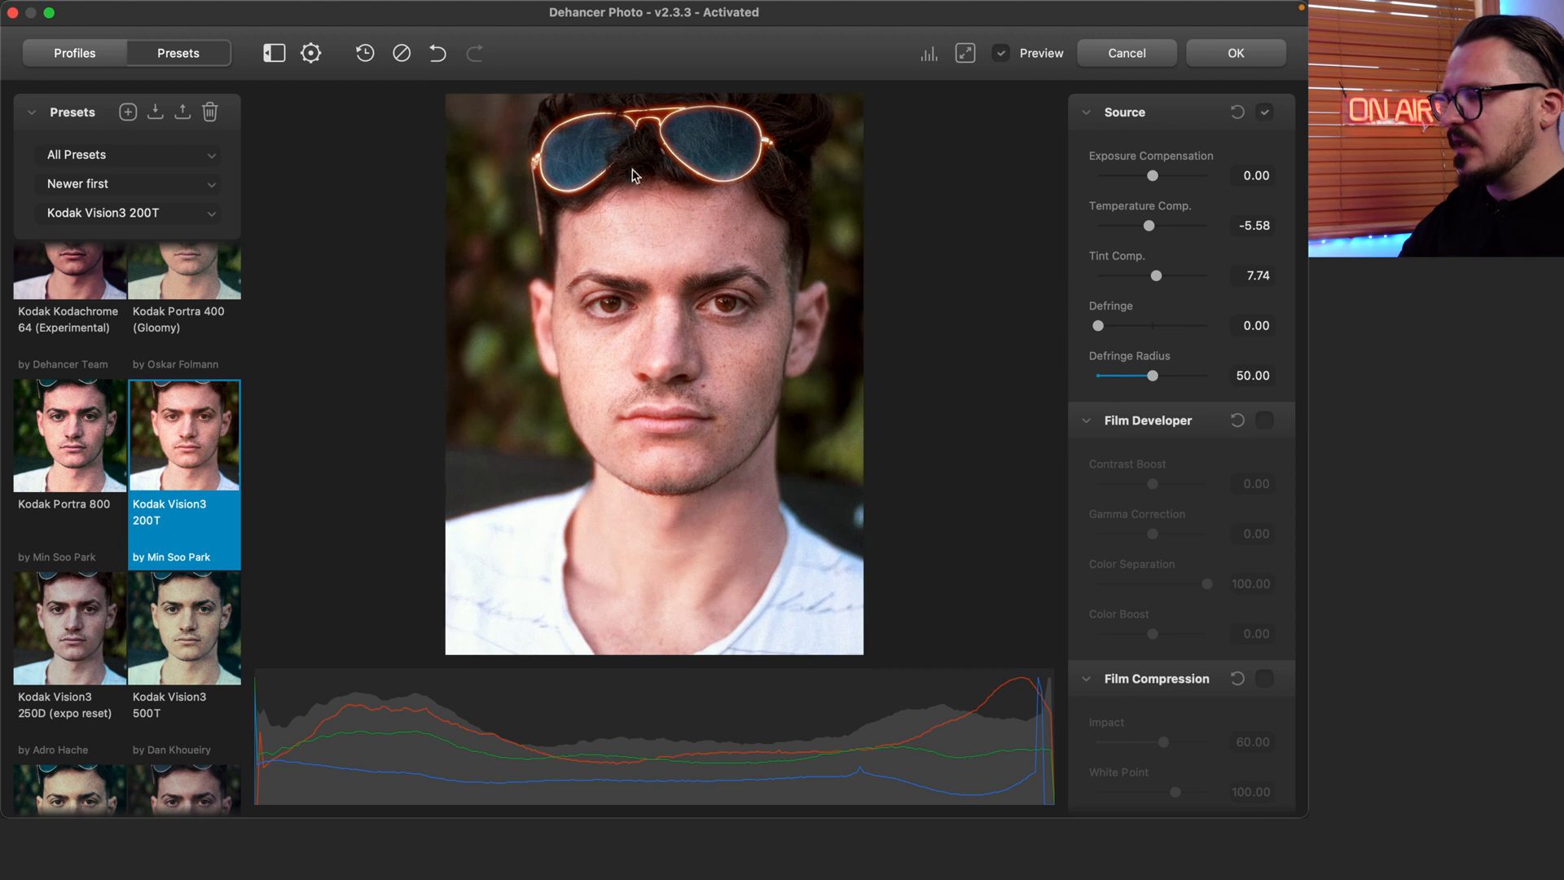
Try the ORWO Chrom UT21 Daylight (Exp.1992) and Svema Type-42 (Exp.1991) presets near the end of the list
scroll(104, 574, "down", 2)
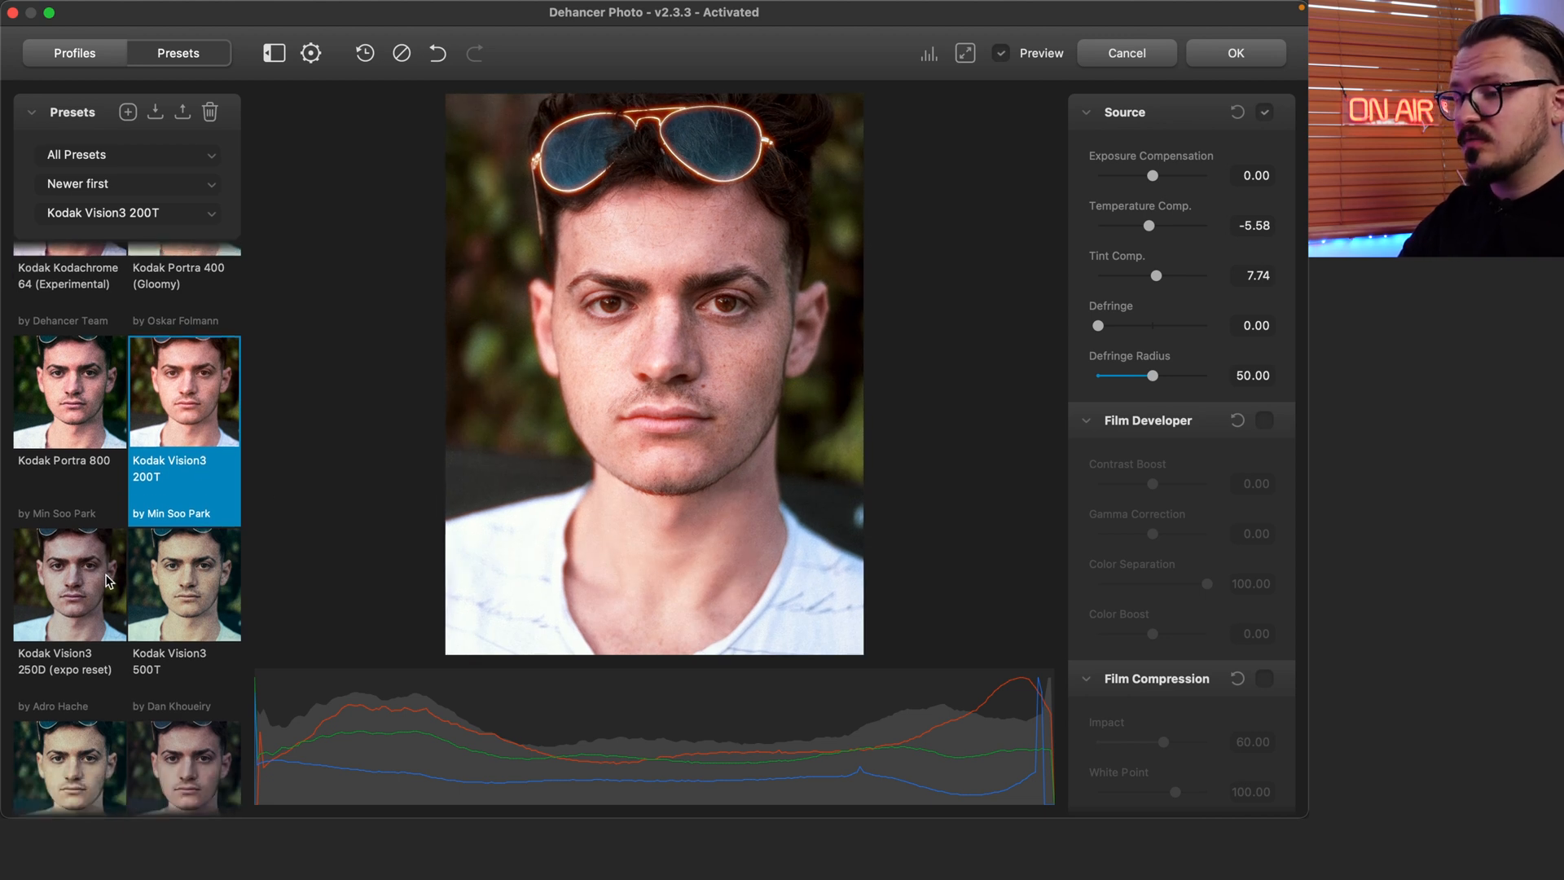
left_click(222, 342)
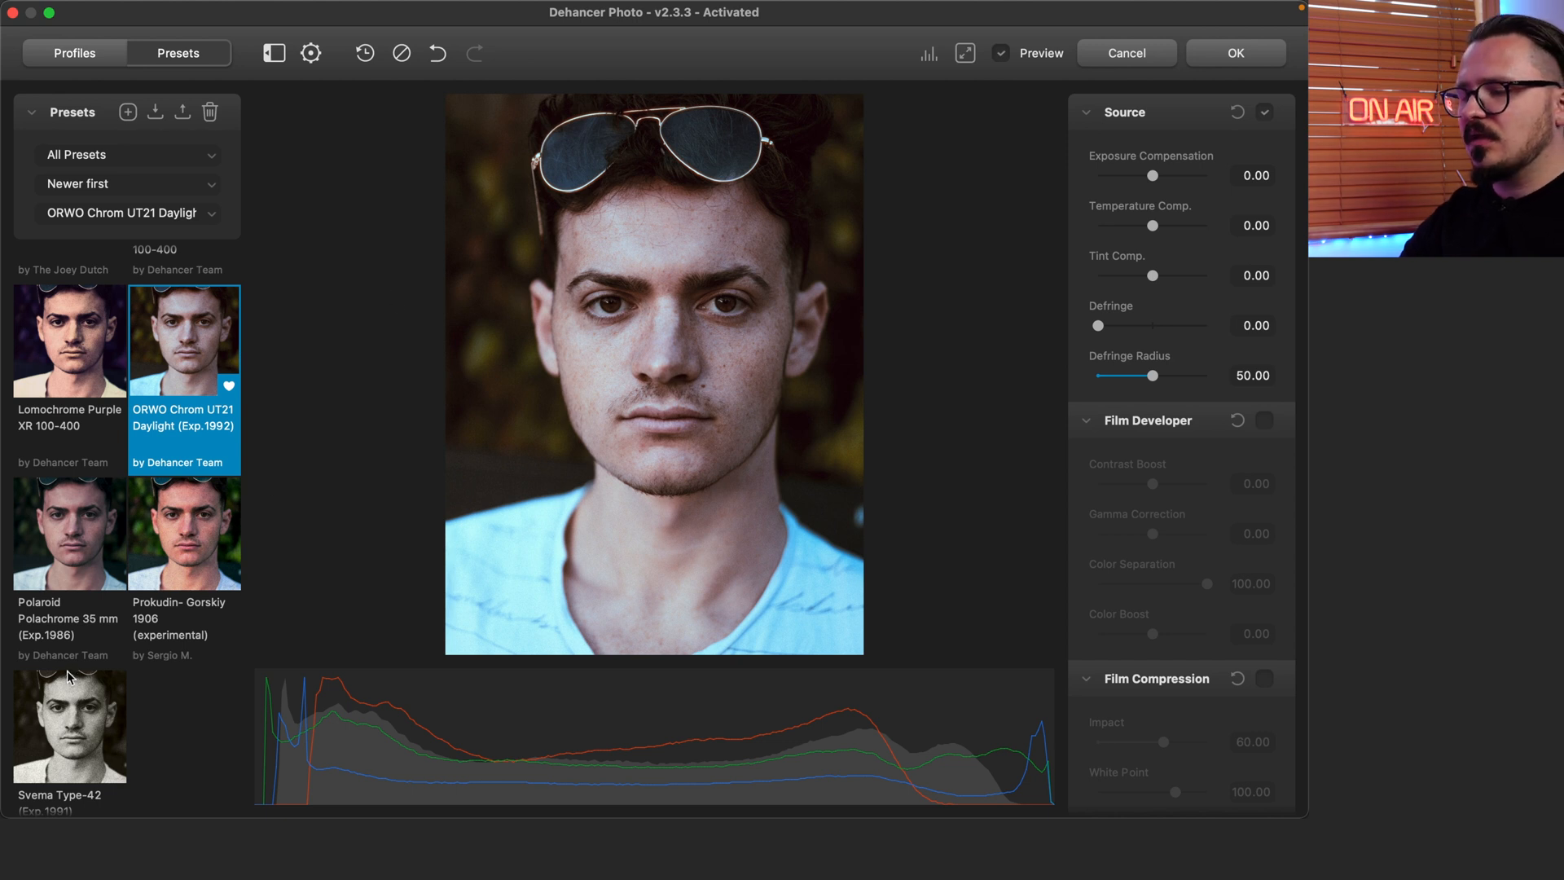
scroll(64, 710, "down", 2)
left_click(64, 705)
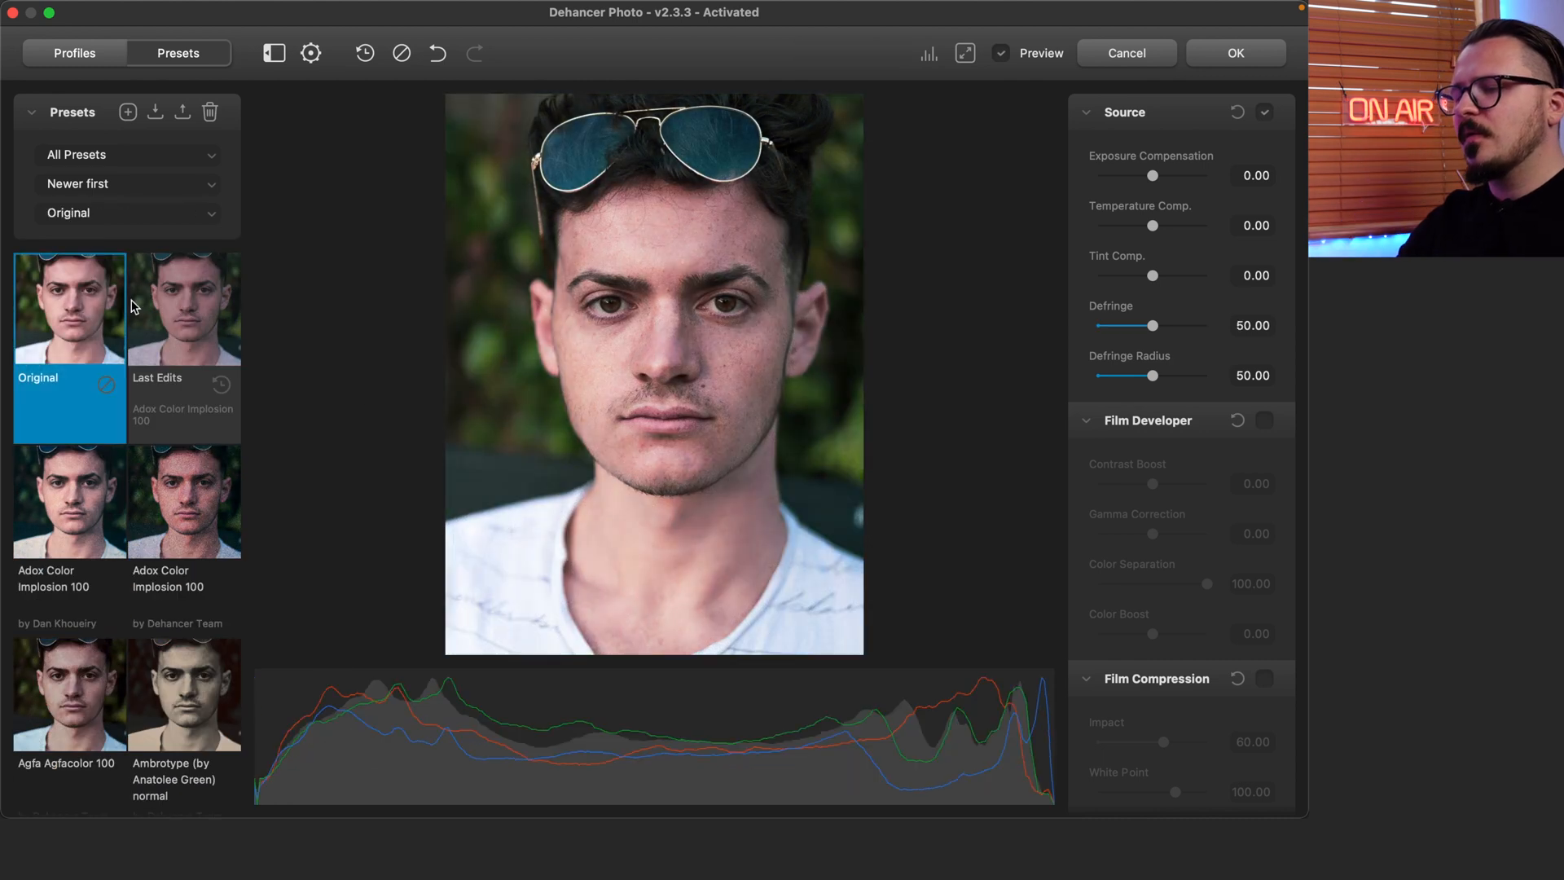
Starting from the Original look, reapply the Adox Color Implosion 100 and Fuji Eterna Vivid 500 (Exp.2013) presets for comparison
left_click(202, 559)
scroll(202, 558, "down", 2)
left_click(203, 556)
scroll(203, 559, "down", 10)
left_click(206, 601)
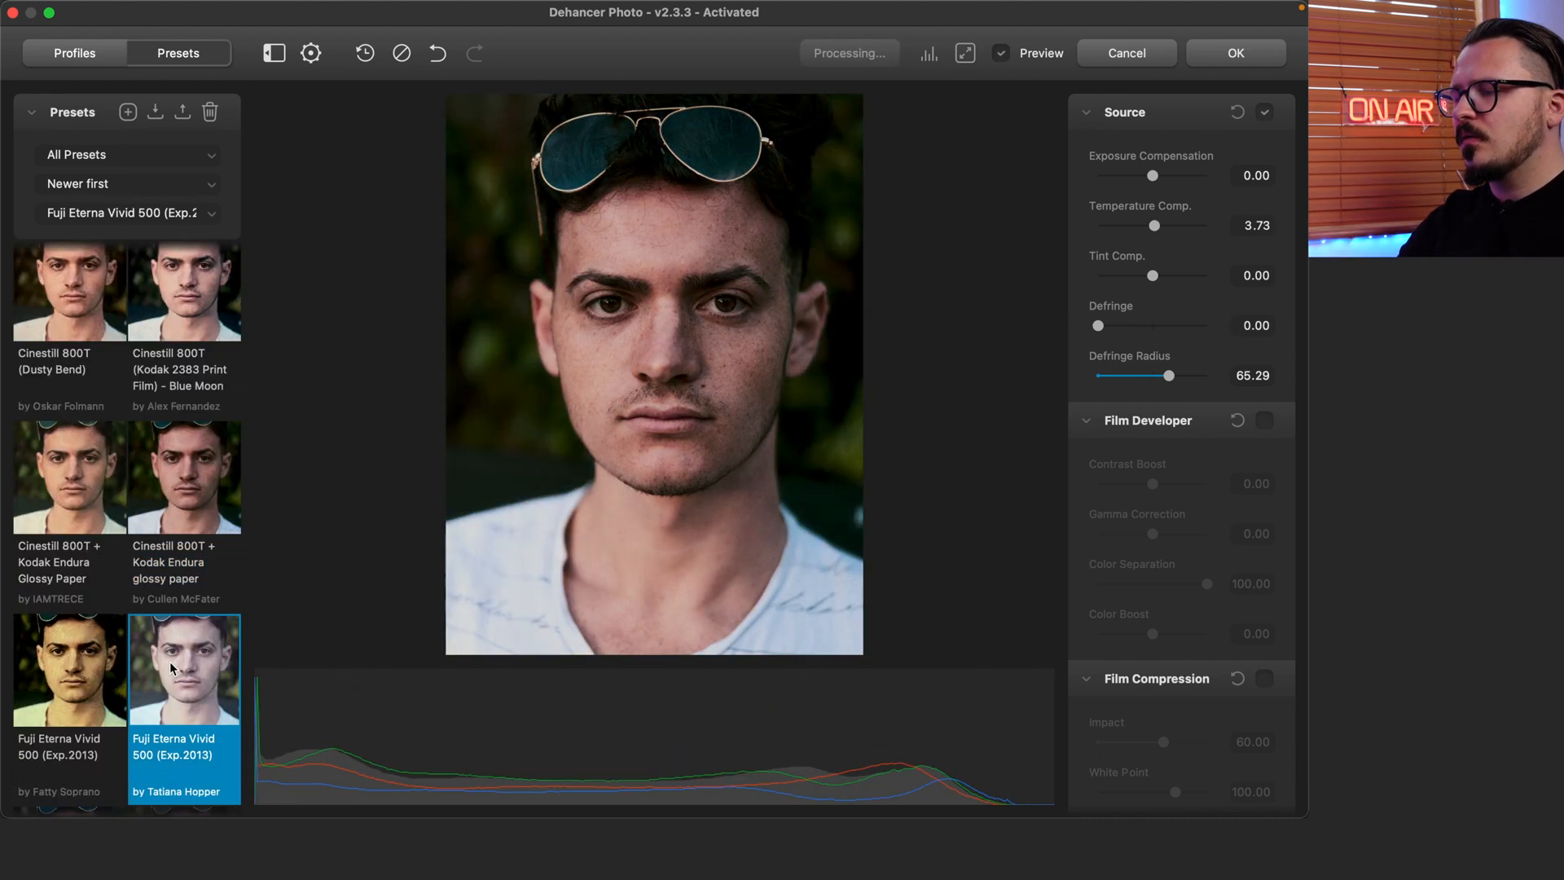
Switch the portrait back to the Kodak Vision3 200T preset
scroll(206, 600, "down", 3)
left_click(188, 628)
scroll(188, 628, "down", 7)
left_click(184, 440)
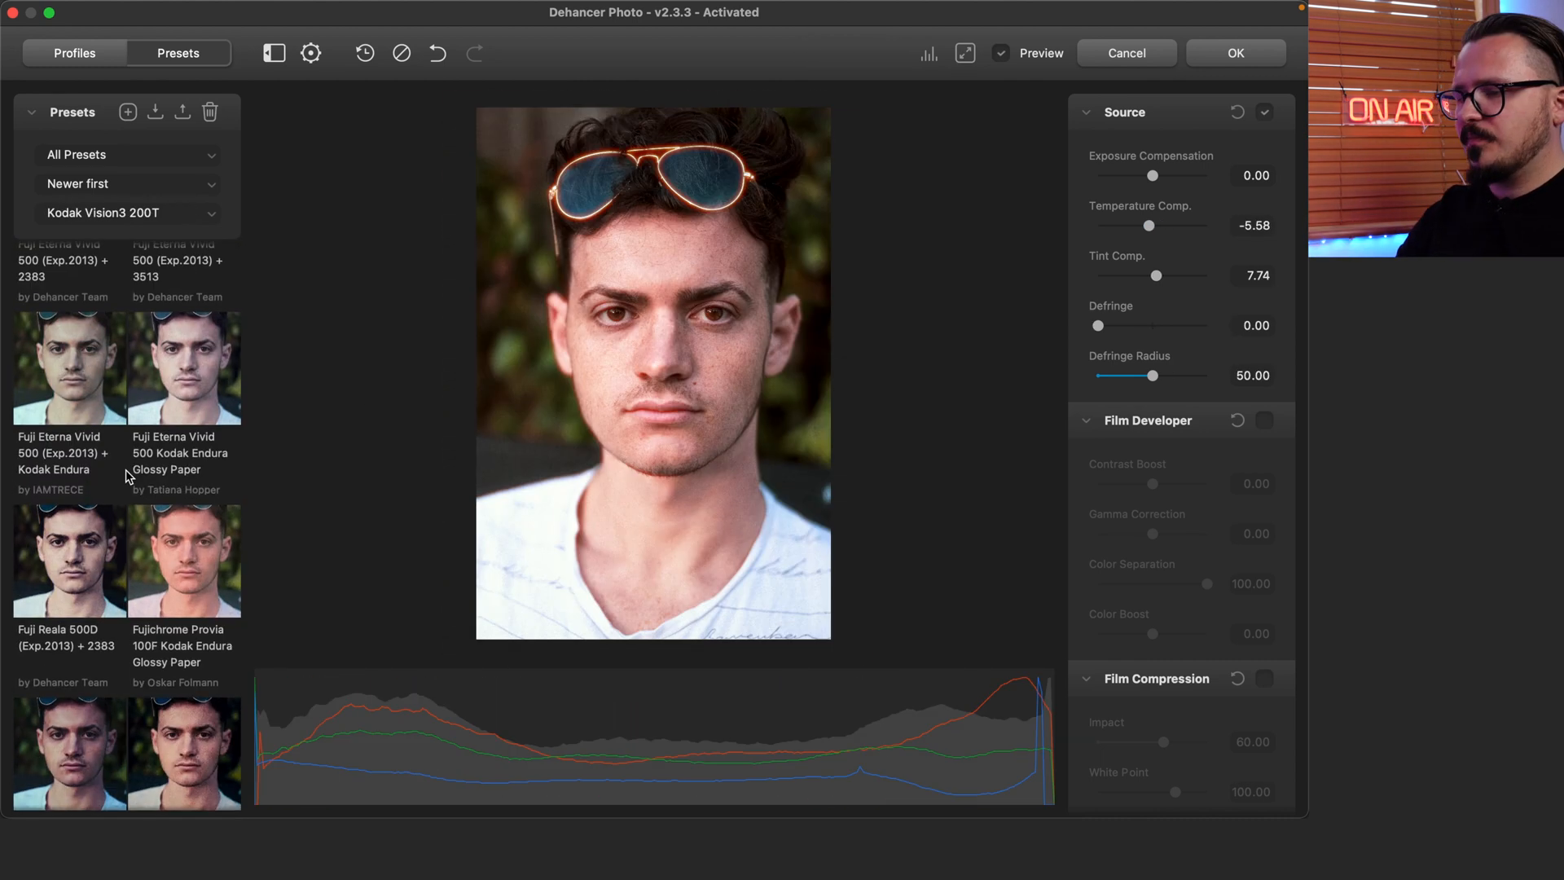
Apply the Ambrotype normal preset to the portrait
scroll(128, 477, "up", 15)
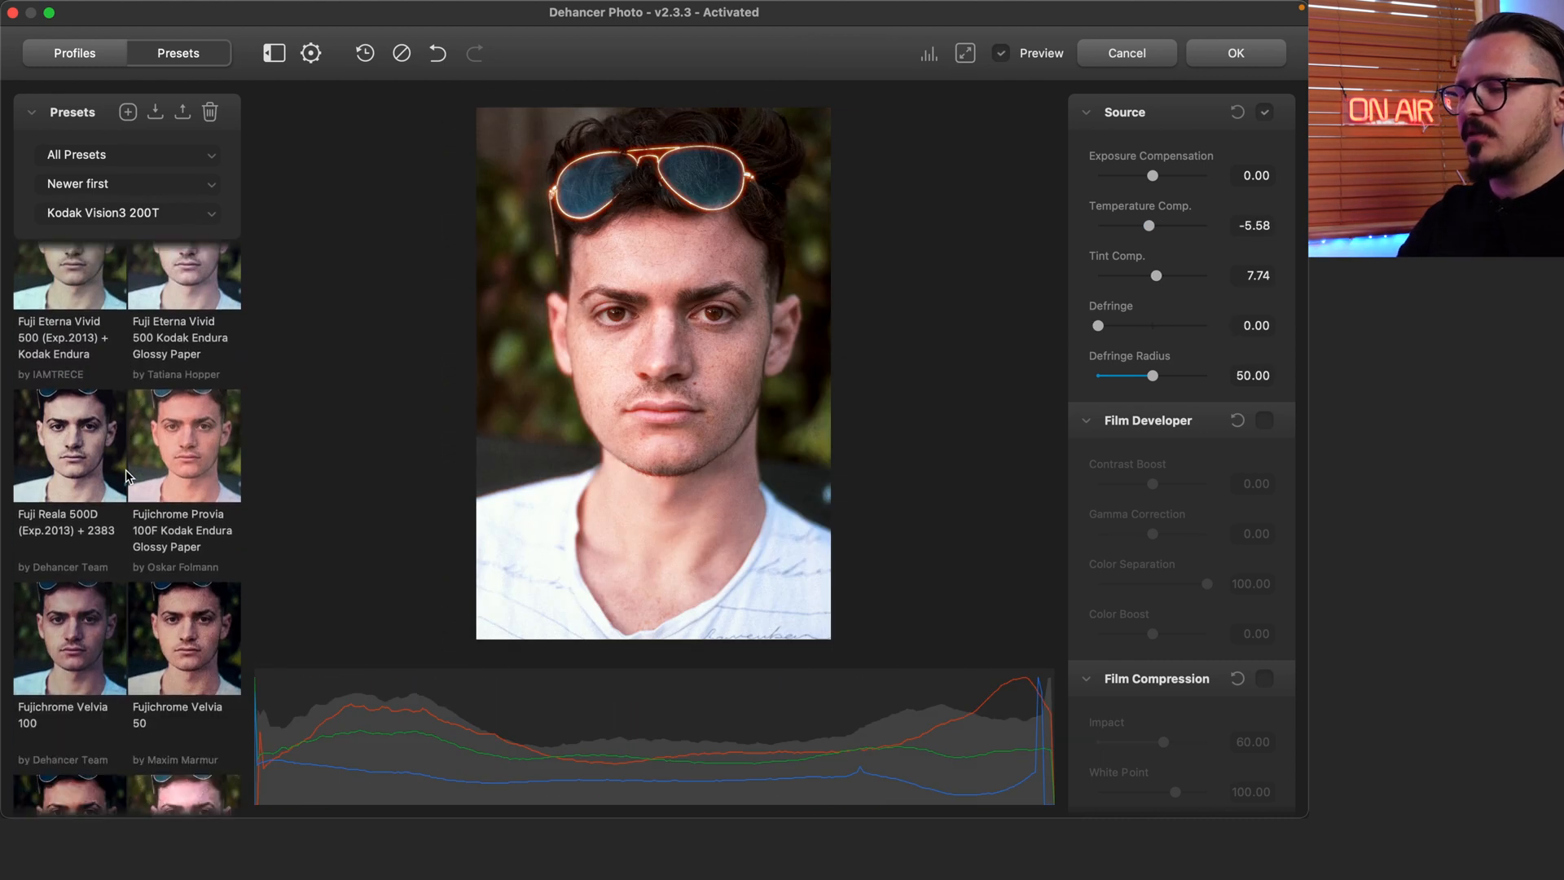
scroll(126, 475, "up", 2)
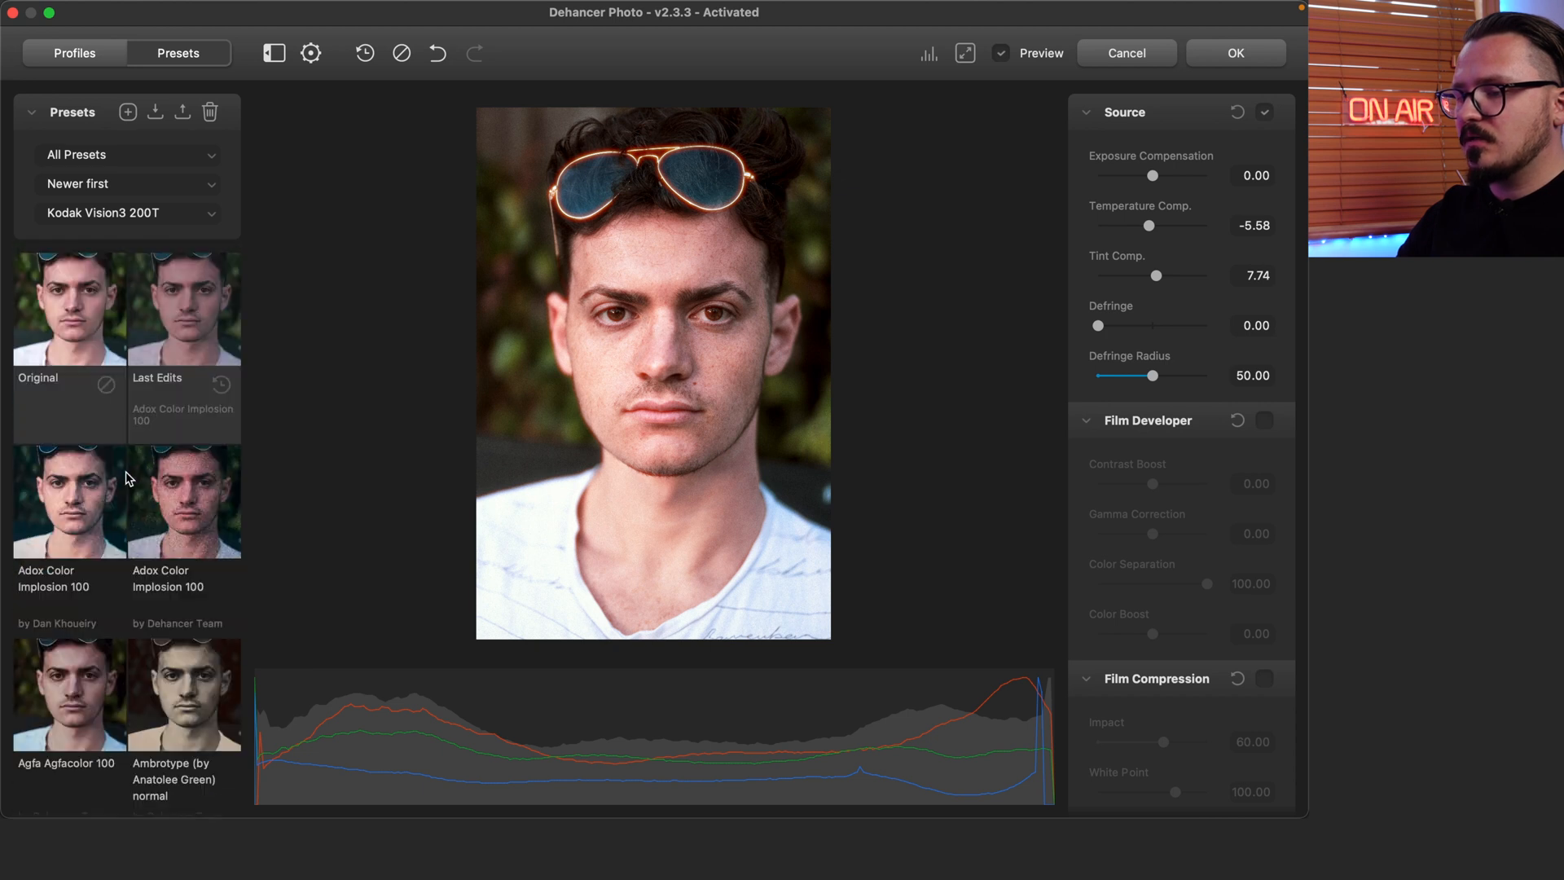
left_click(179, 658)
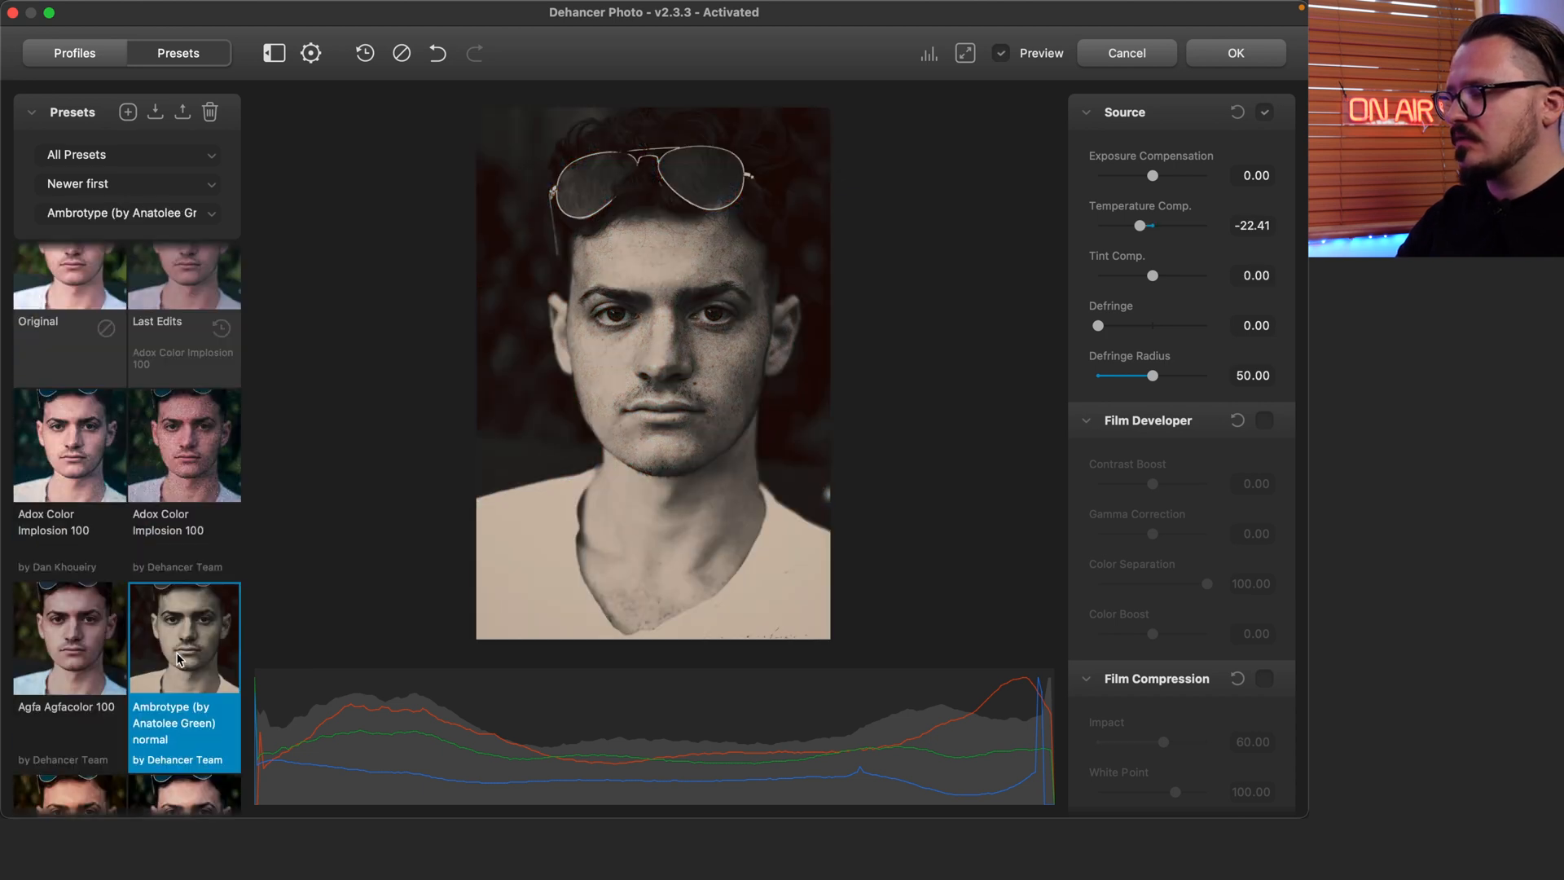
Apply the Ilford XP2 Super 400 black-and-white preset to the portrait
scroll(179, 651, "down", 10)
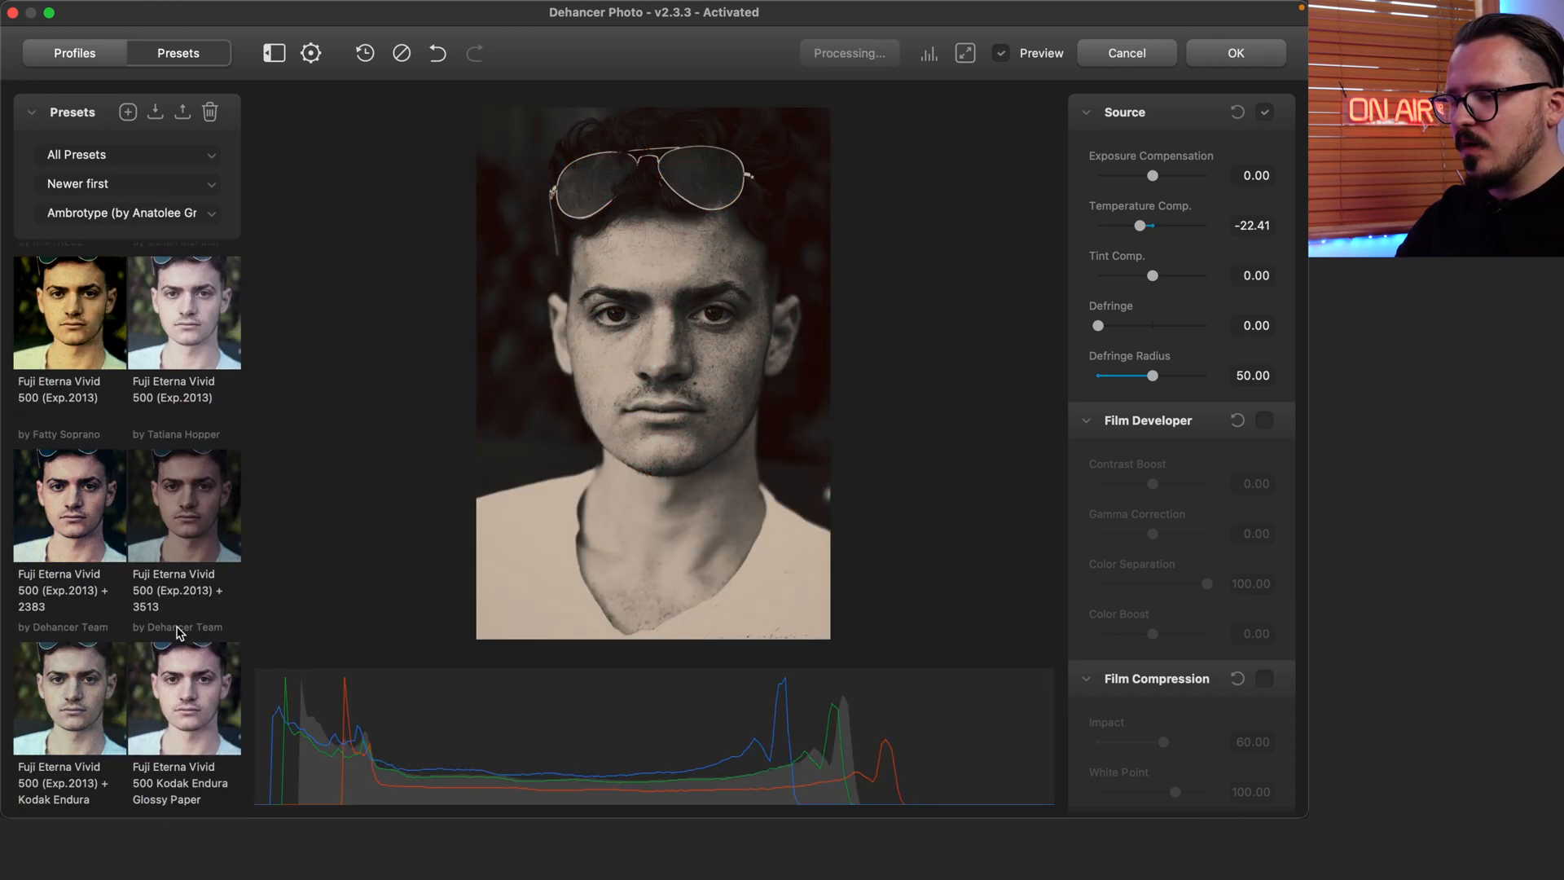
scroll(180, 632, "down", 8)
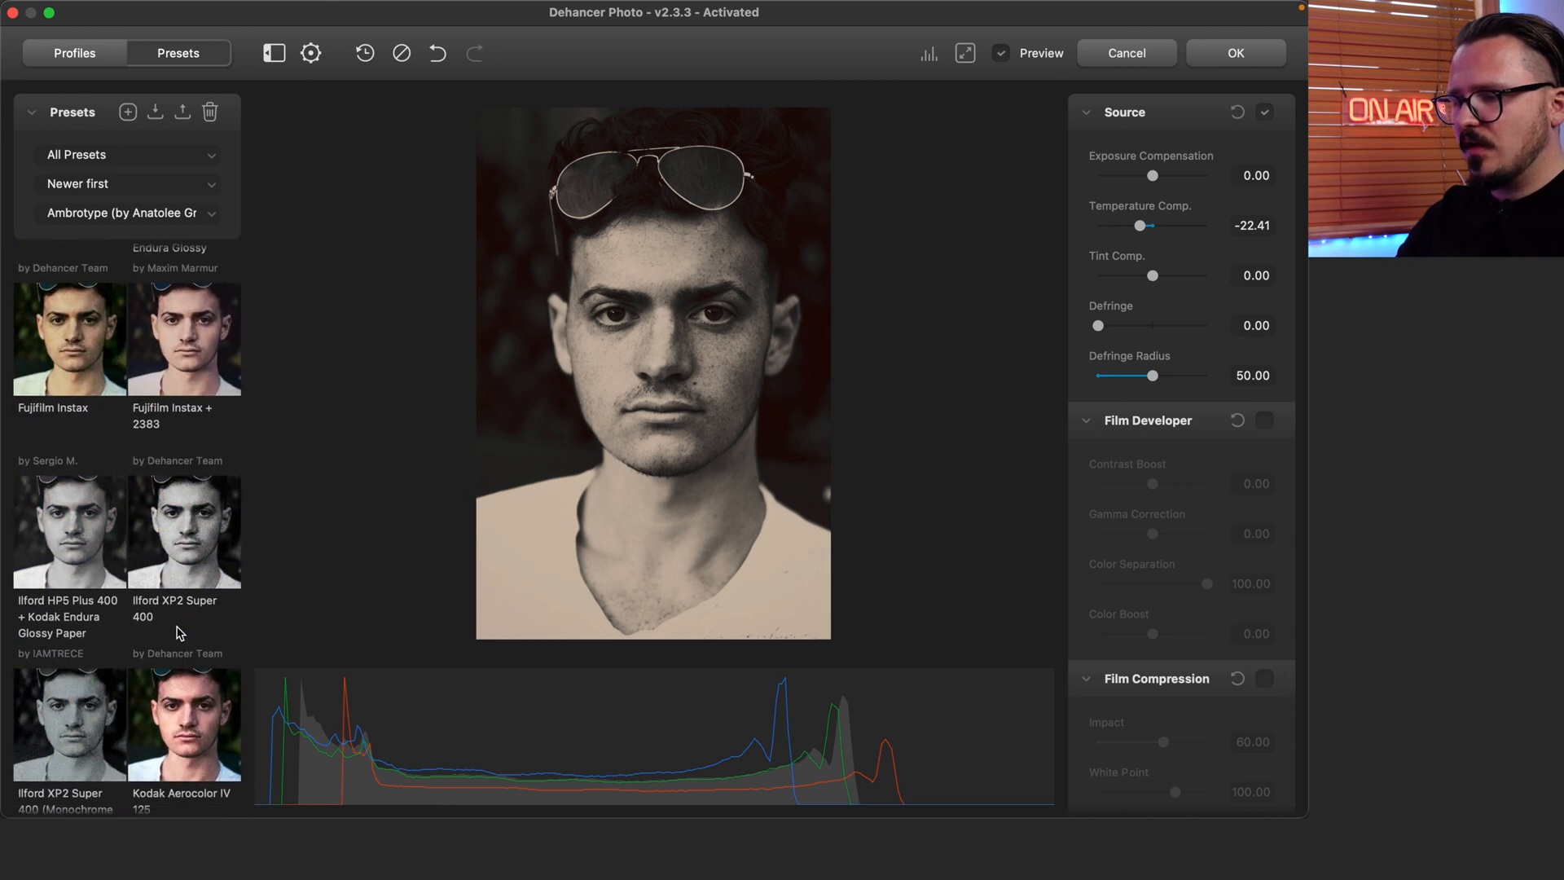
left_click(179, 634)
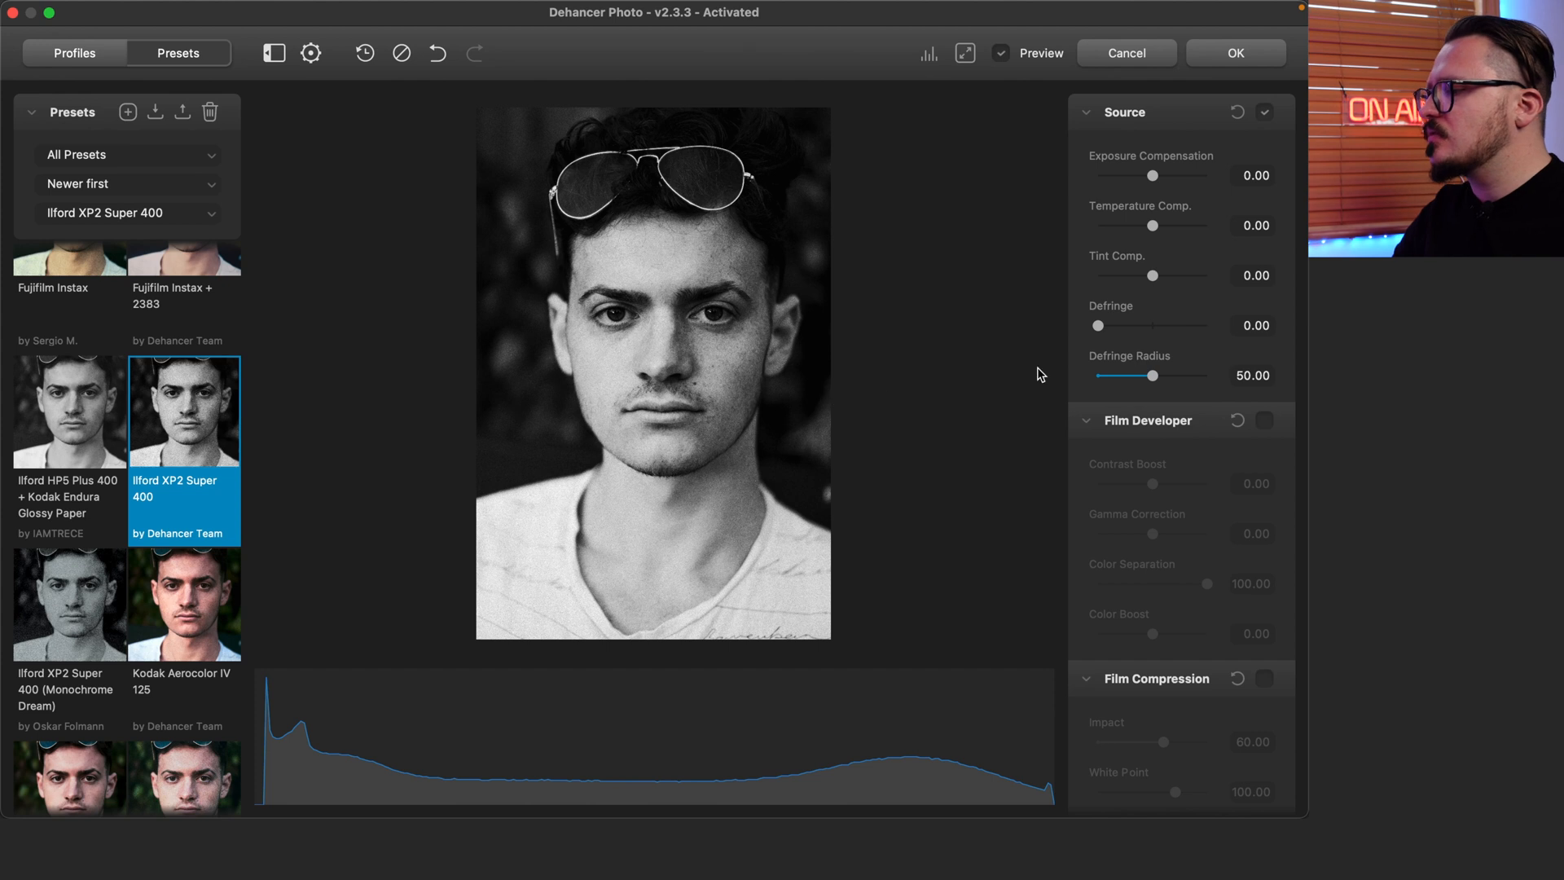
Enable Film Compression and set its White Point to about 90
scroll(1181, 379, "down", 5)
left_click(1265, 374)
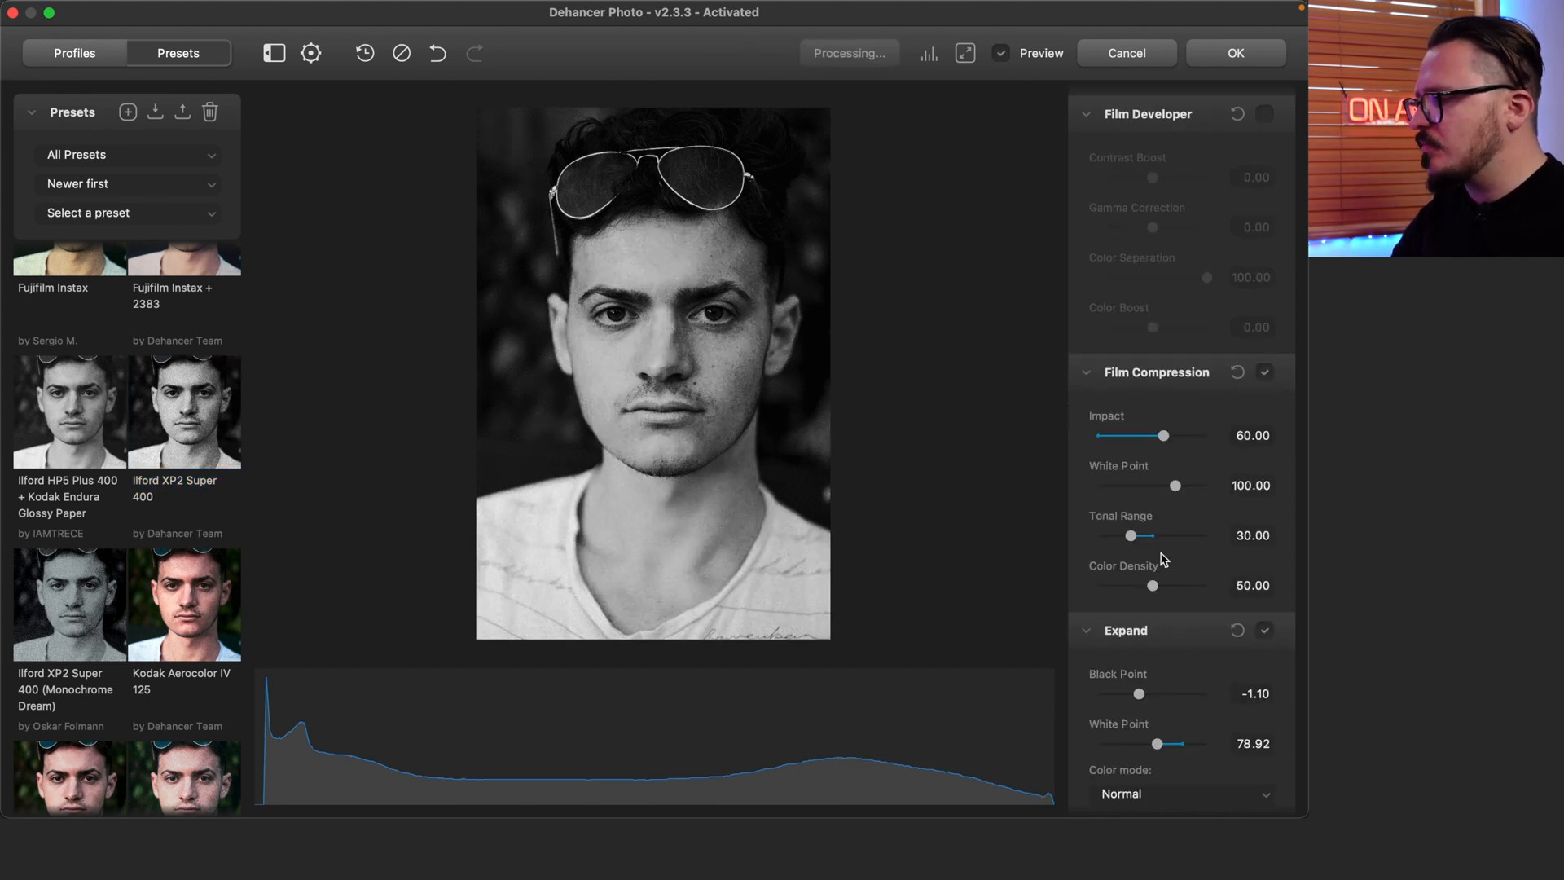
scroll(1182, 484, "down", 1)
left_click_drag(1178, 449, 1161, 456)
Set the Expand Black Point to about -6.2 and the Film Compression White Point to about 94.4
scroll(1195, 574, "down", 4)
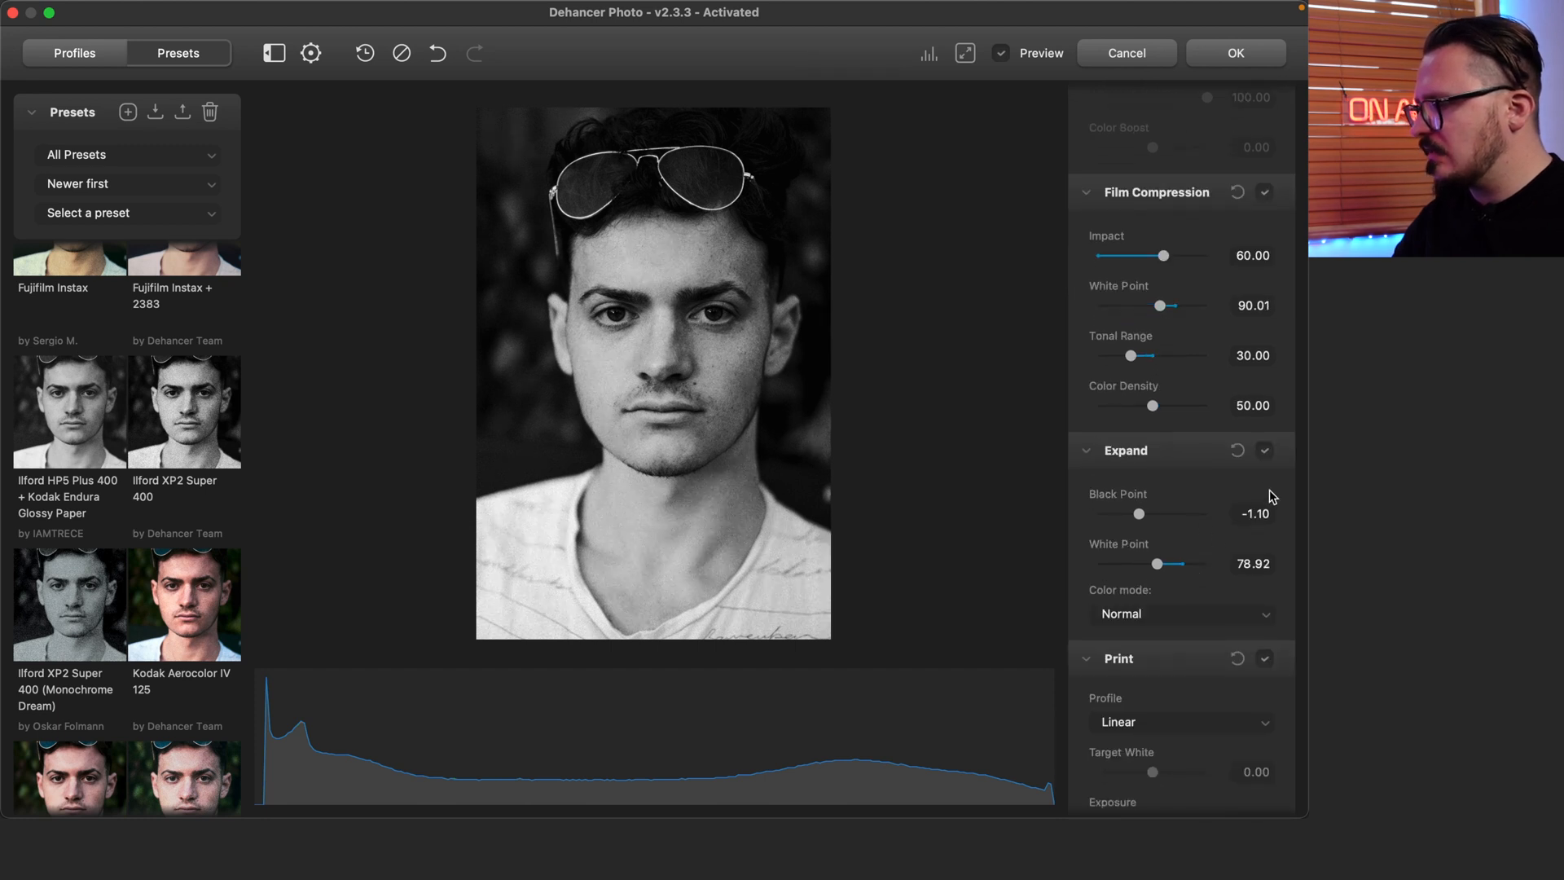
left_click_drag(1139, 513, 1129, 512)
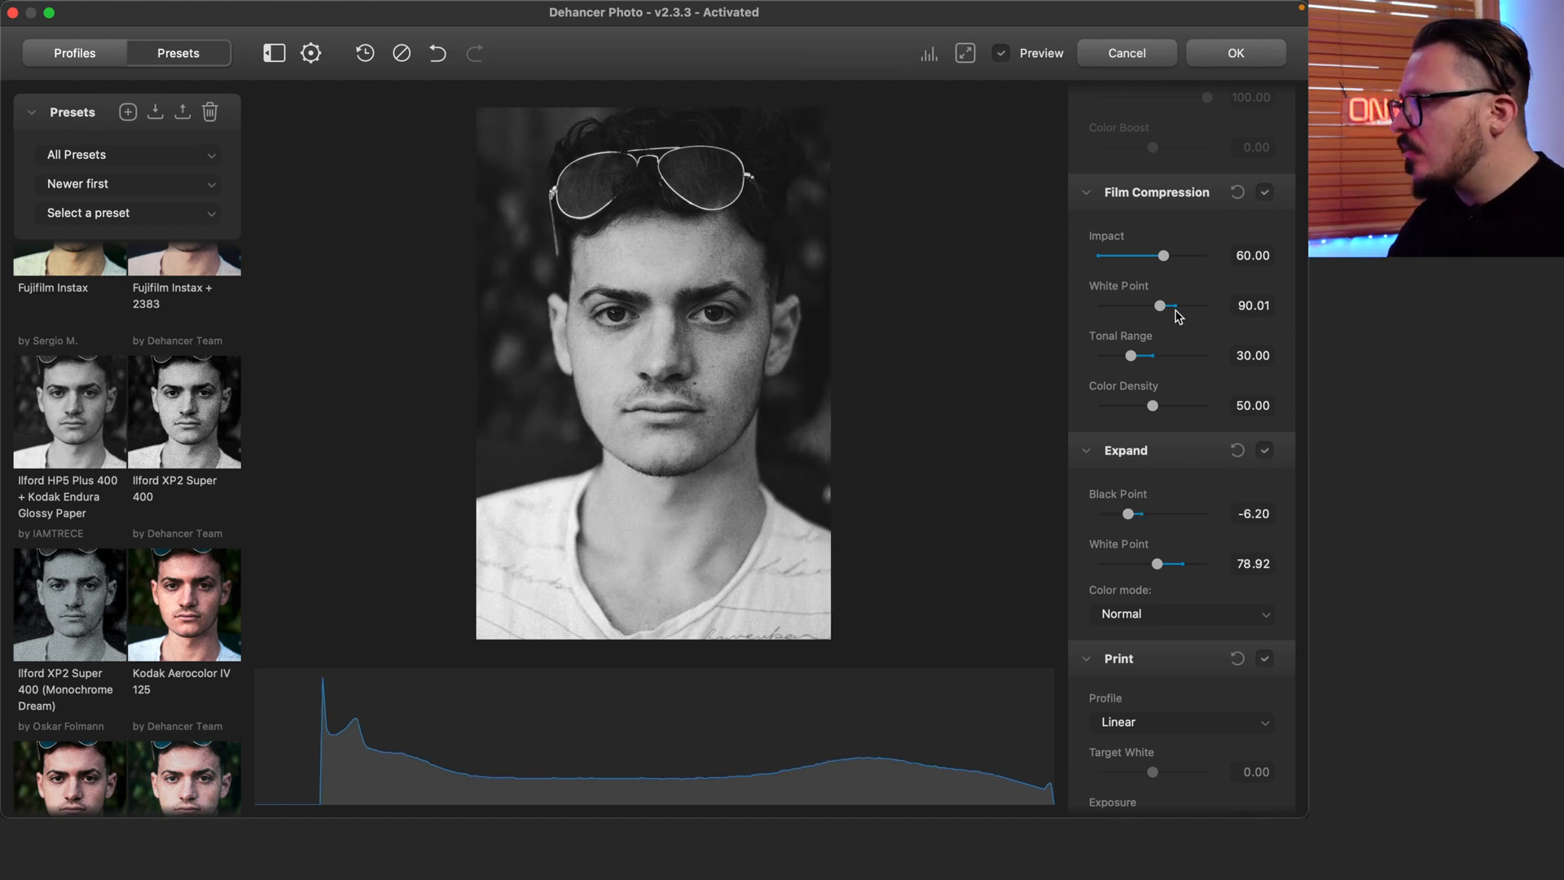
scroll(1178, 316, "up", 1)
left_click_drag(1163, 342, 1170, 346)
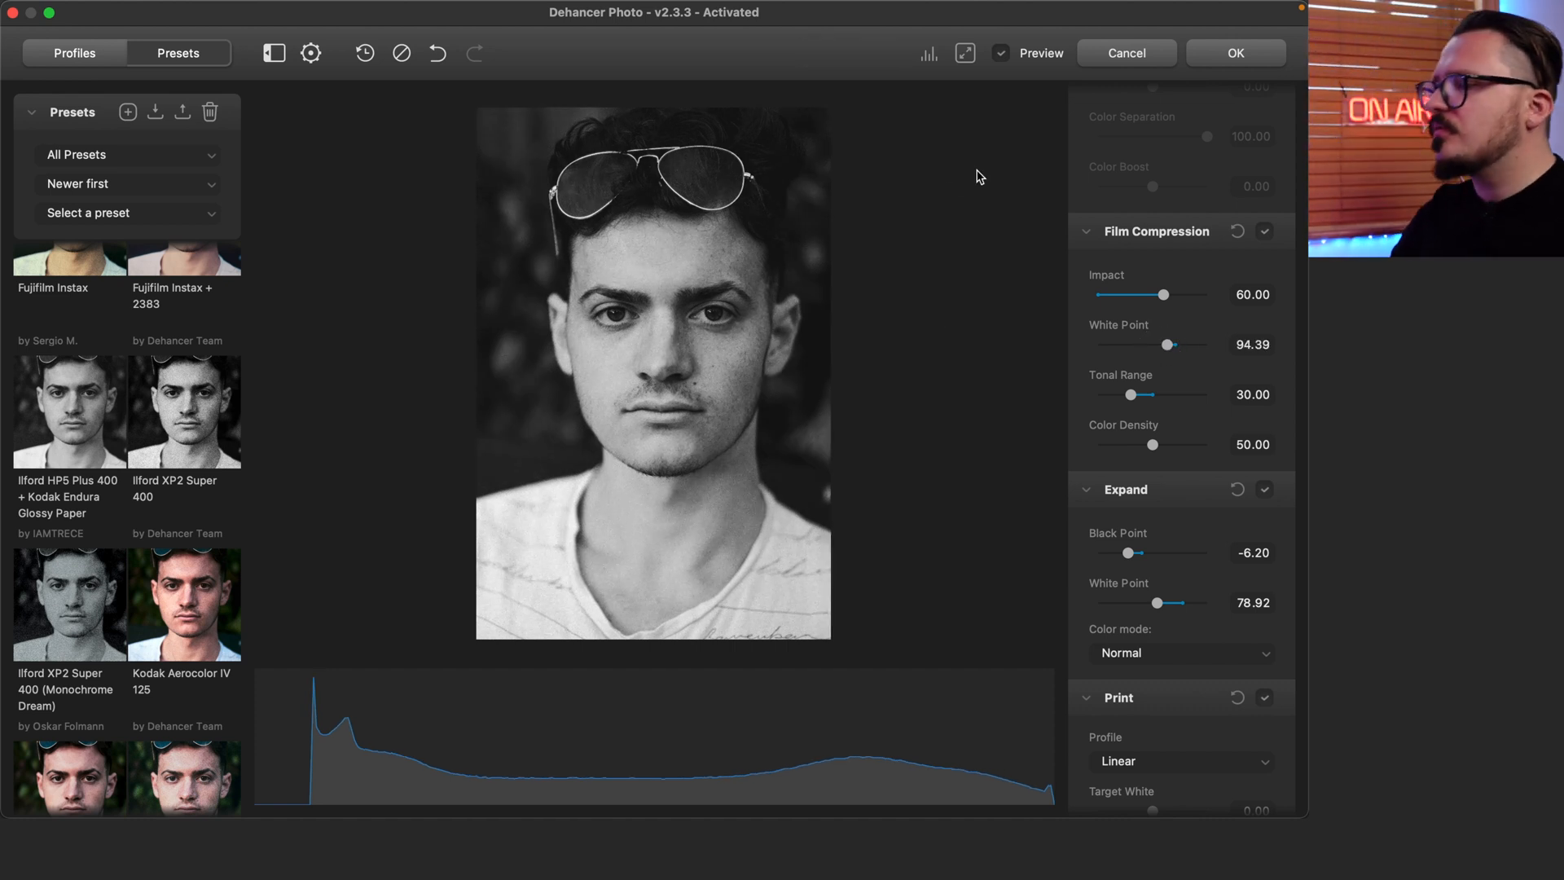
Accept the Dehancer look for the photo and inspect the rendered portrait up close around the eyes
left_click(1259, 56)
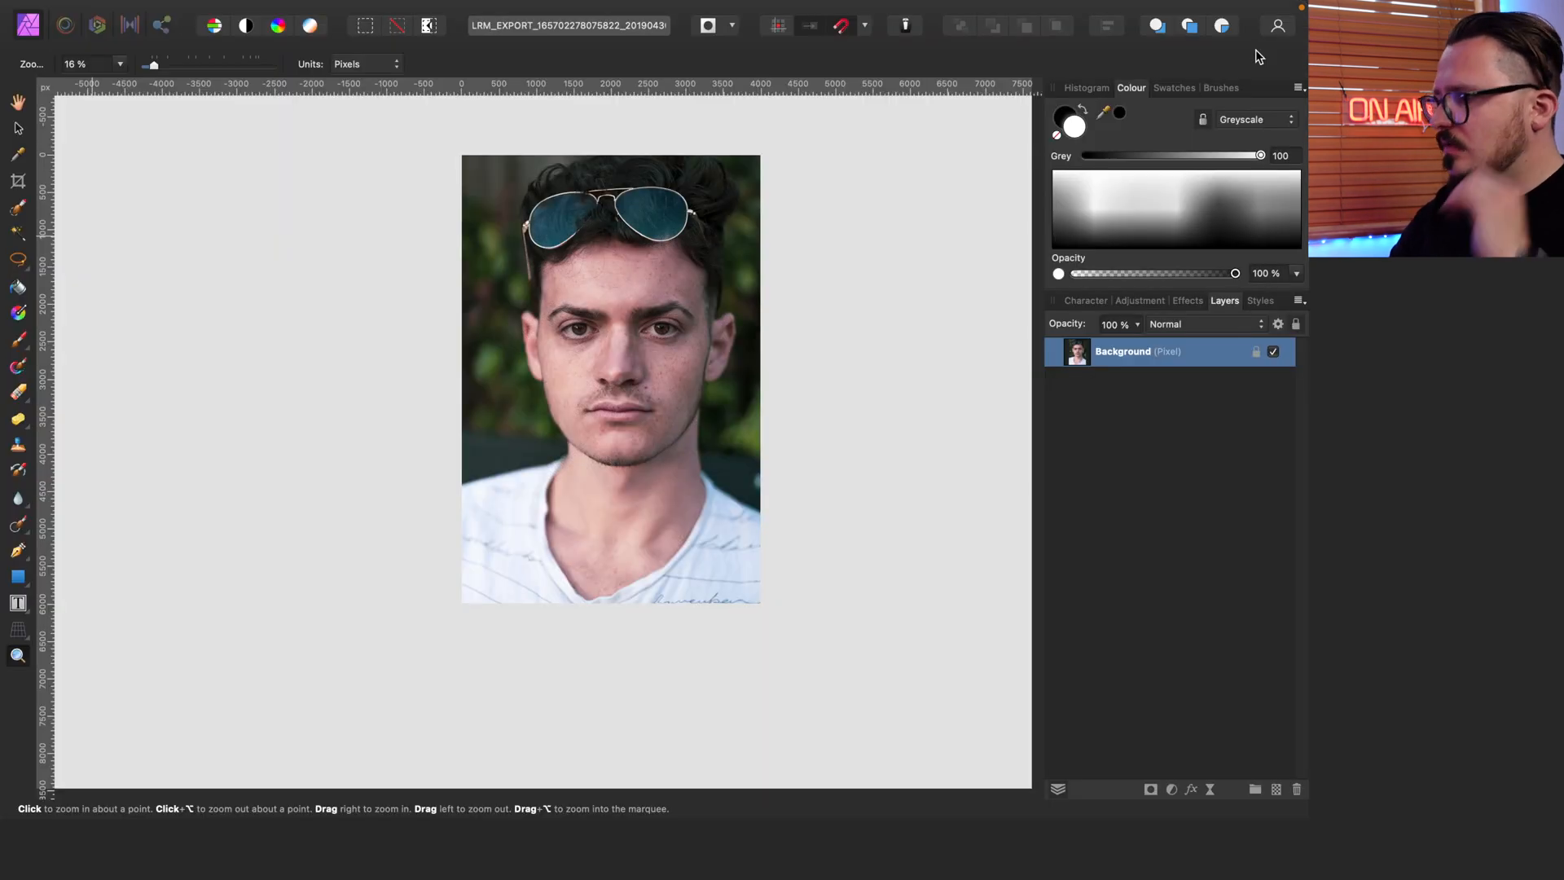
left_click(721, 372)
scroll(720, 372, "down", 6)
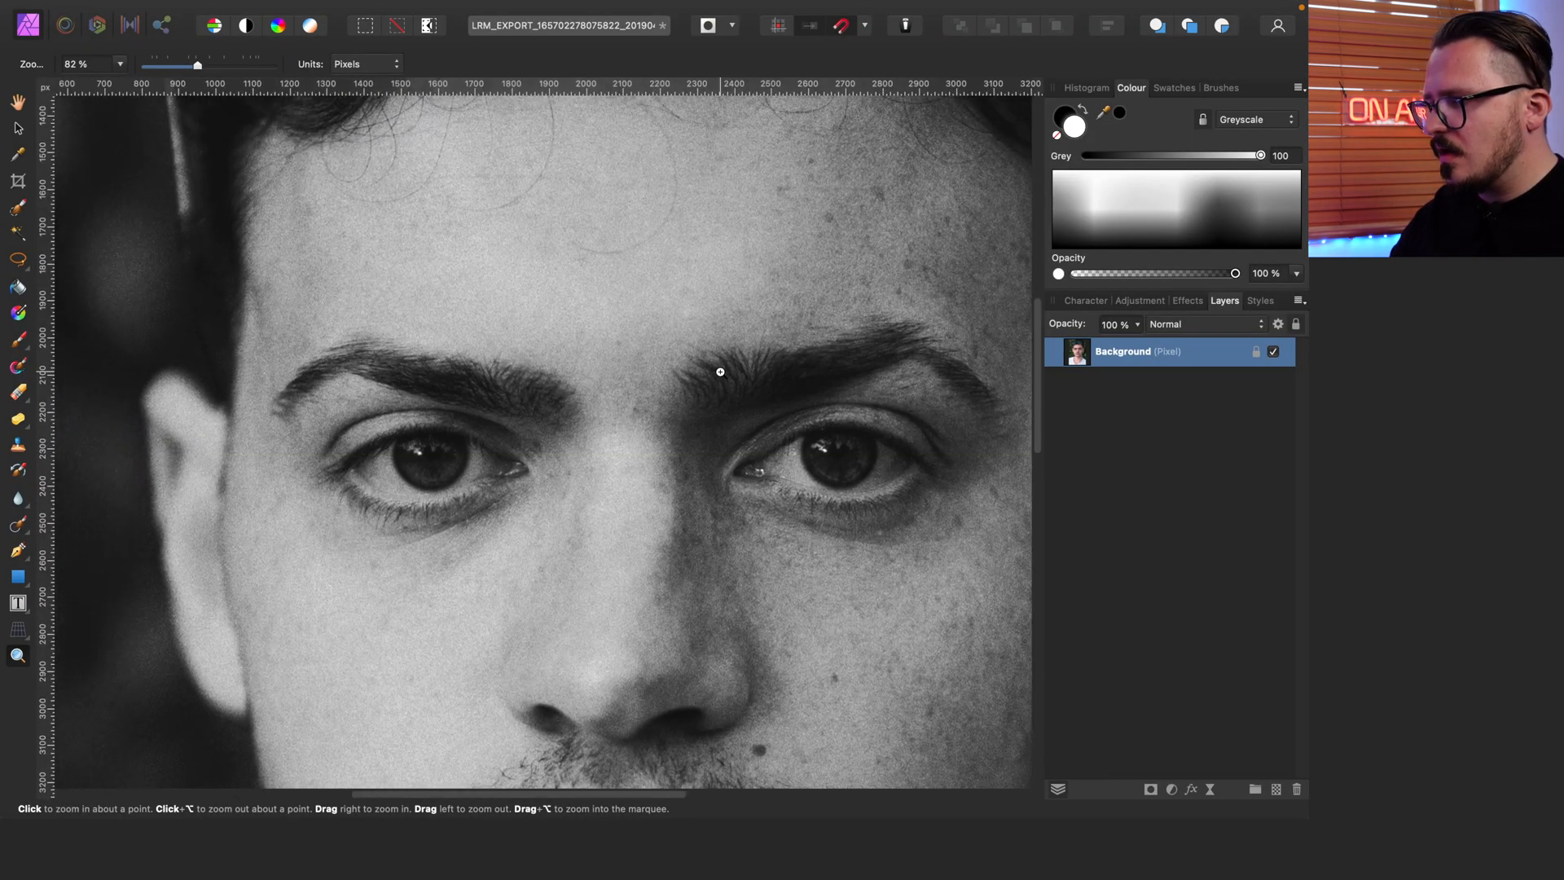
scroll(721, 373, "down", 2)
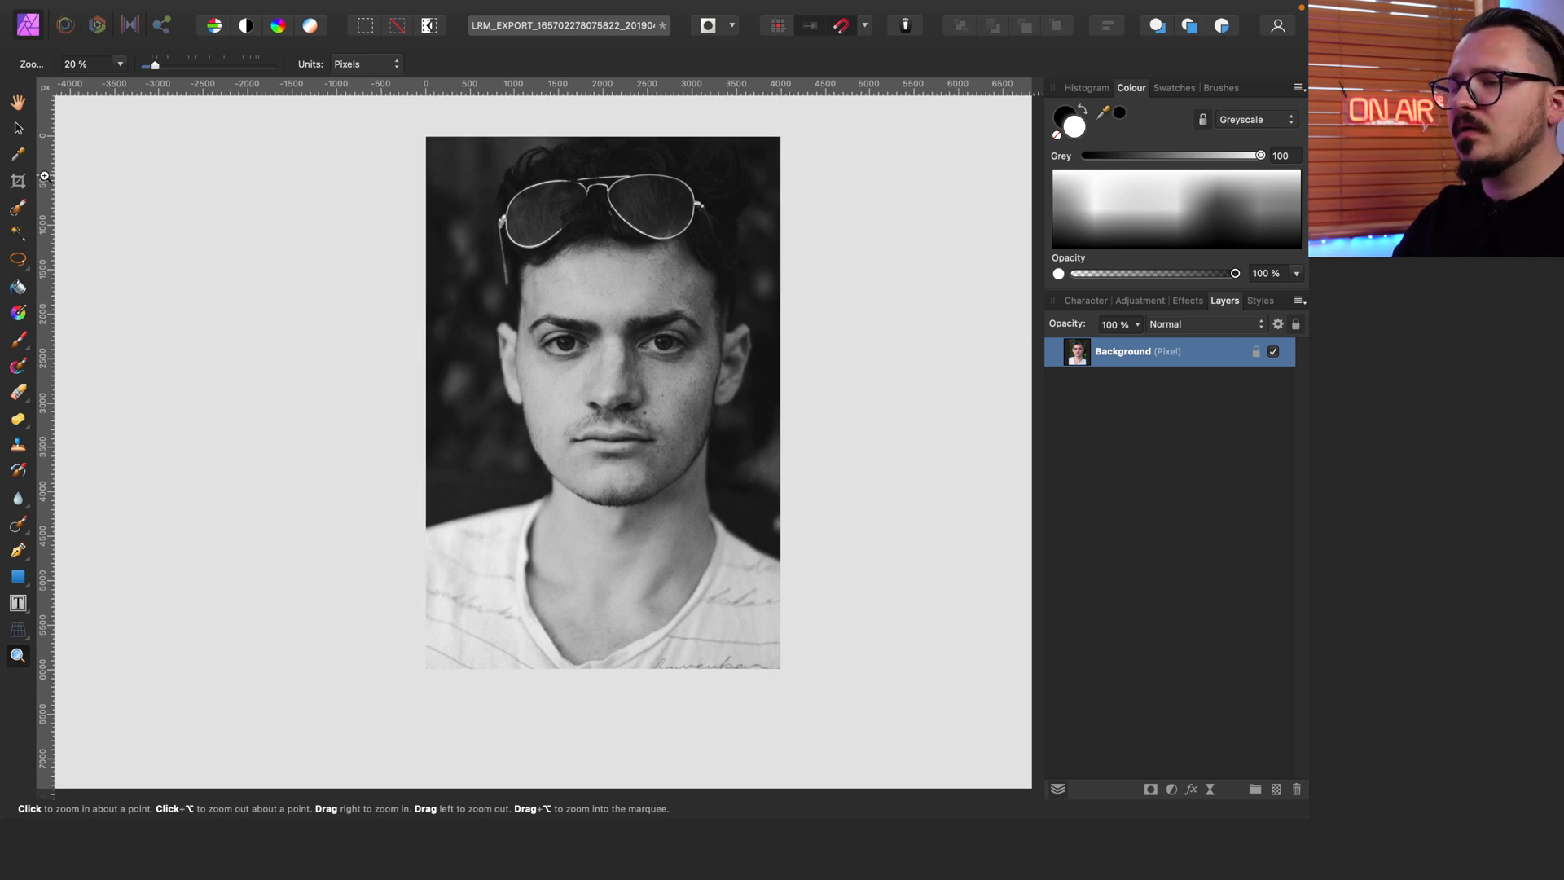
Crop the portrait in Original Ratio mode from its lower-left corner to about 3743 x 5614 px
left_click(17, 181)
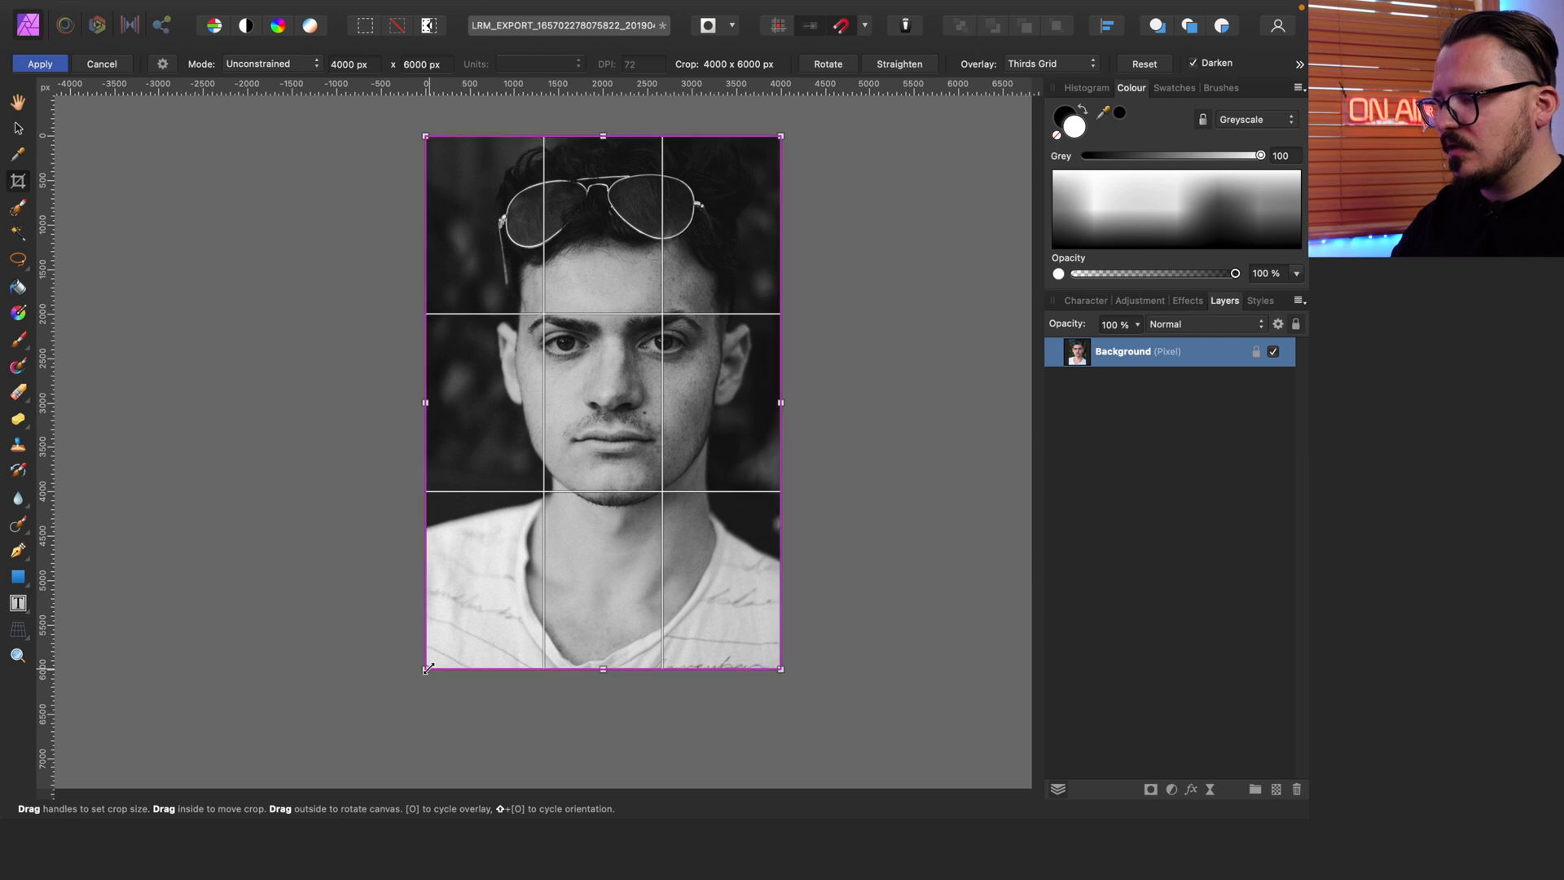
left_click_drag(428, 668, 445, 648)
key("super+z")
left_click(277, 64)
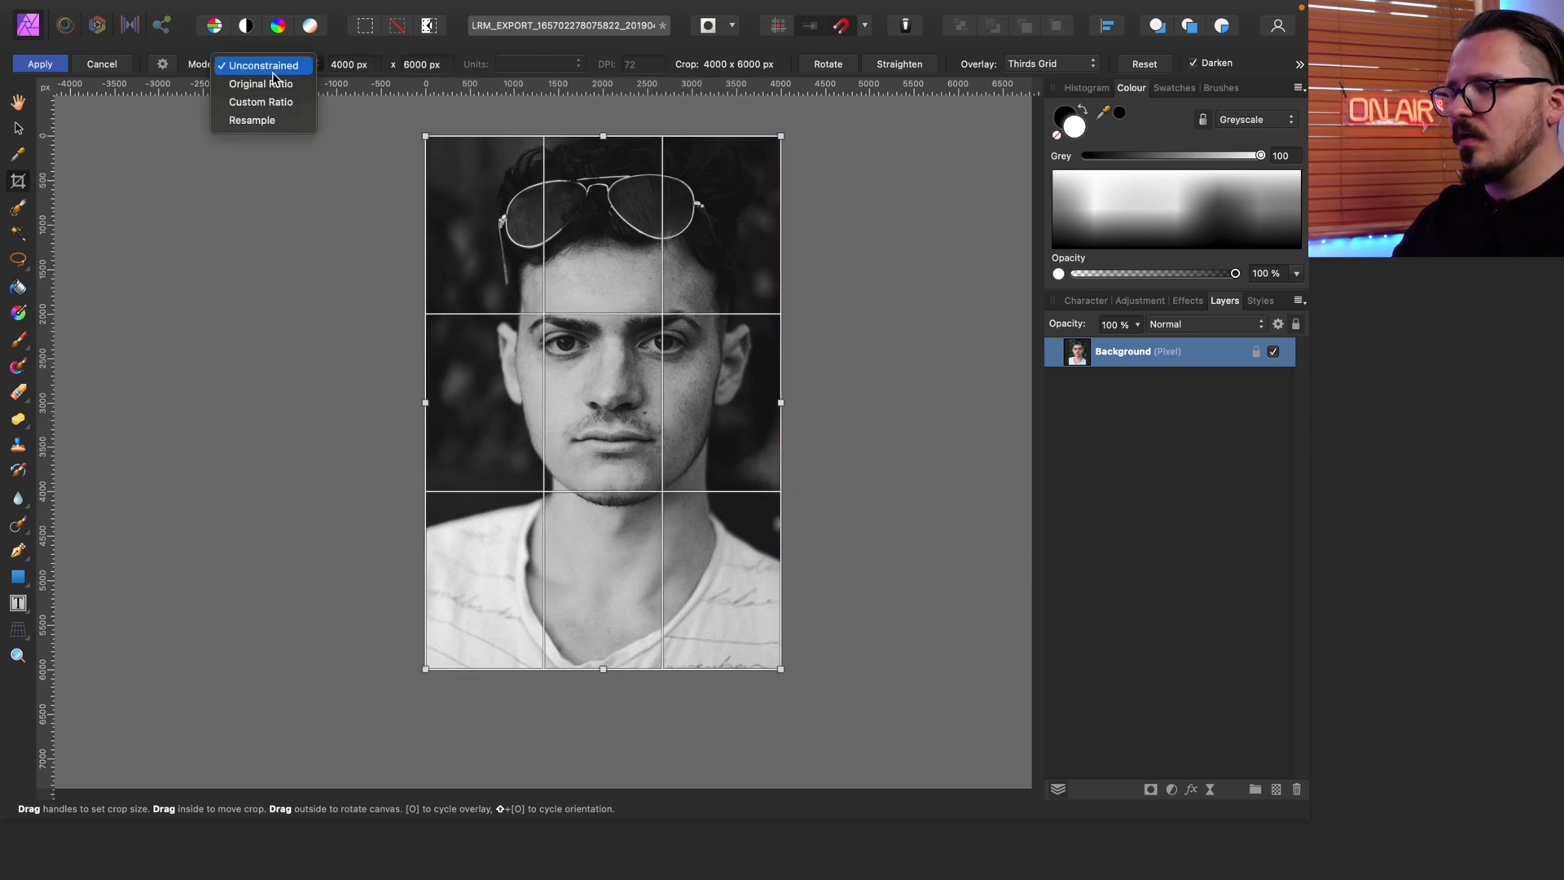
left_click(261, 83)
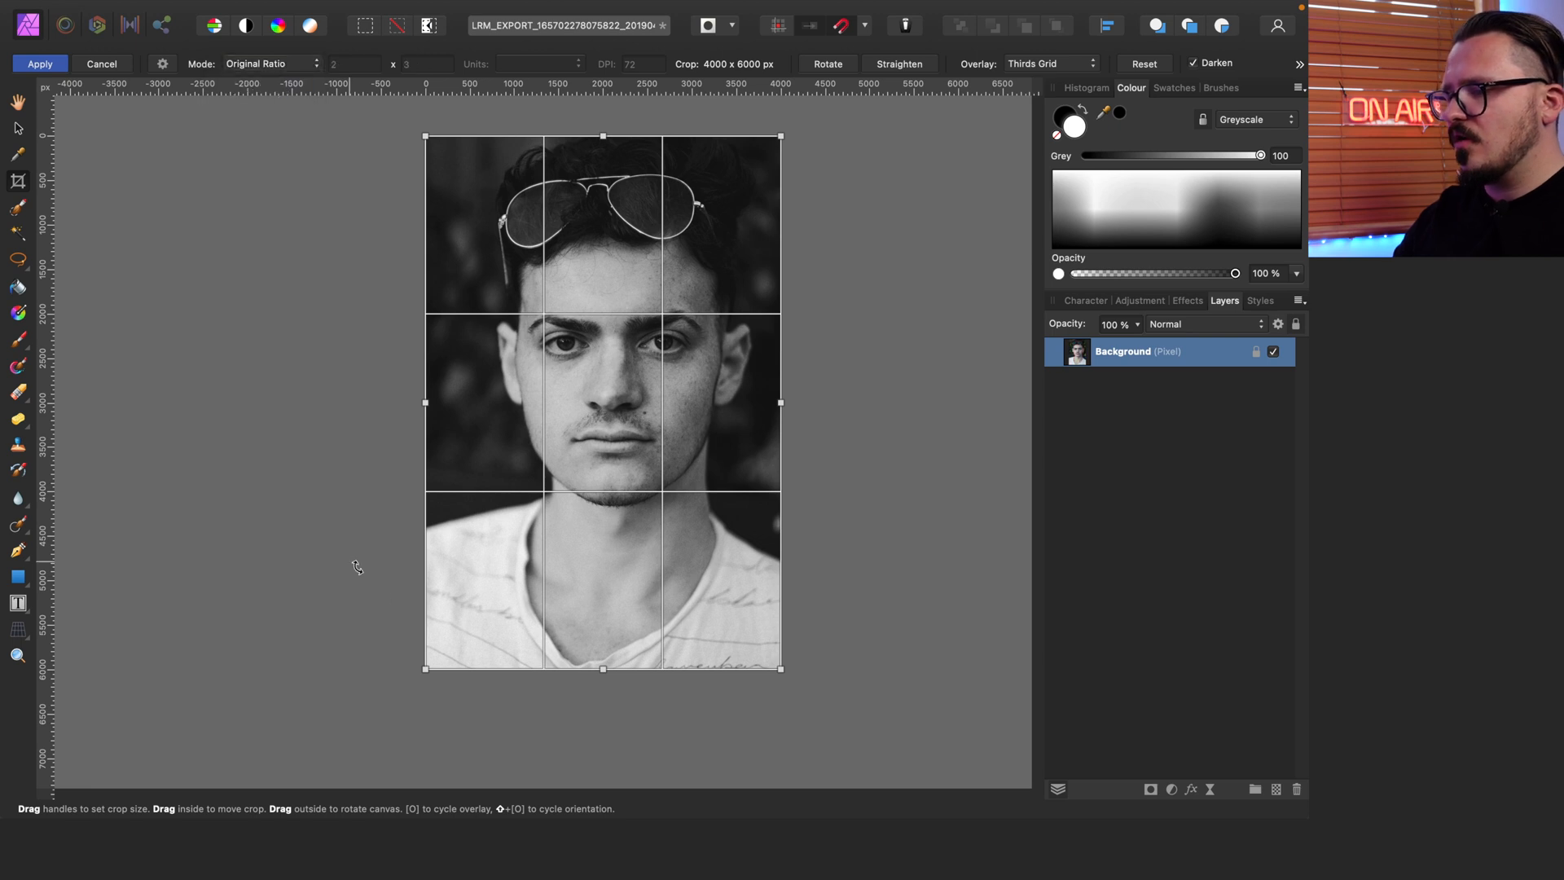
left_click_drag(428, 668, 454, 643)
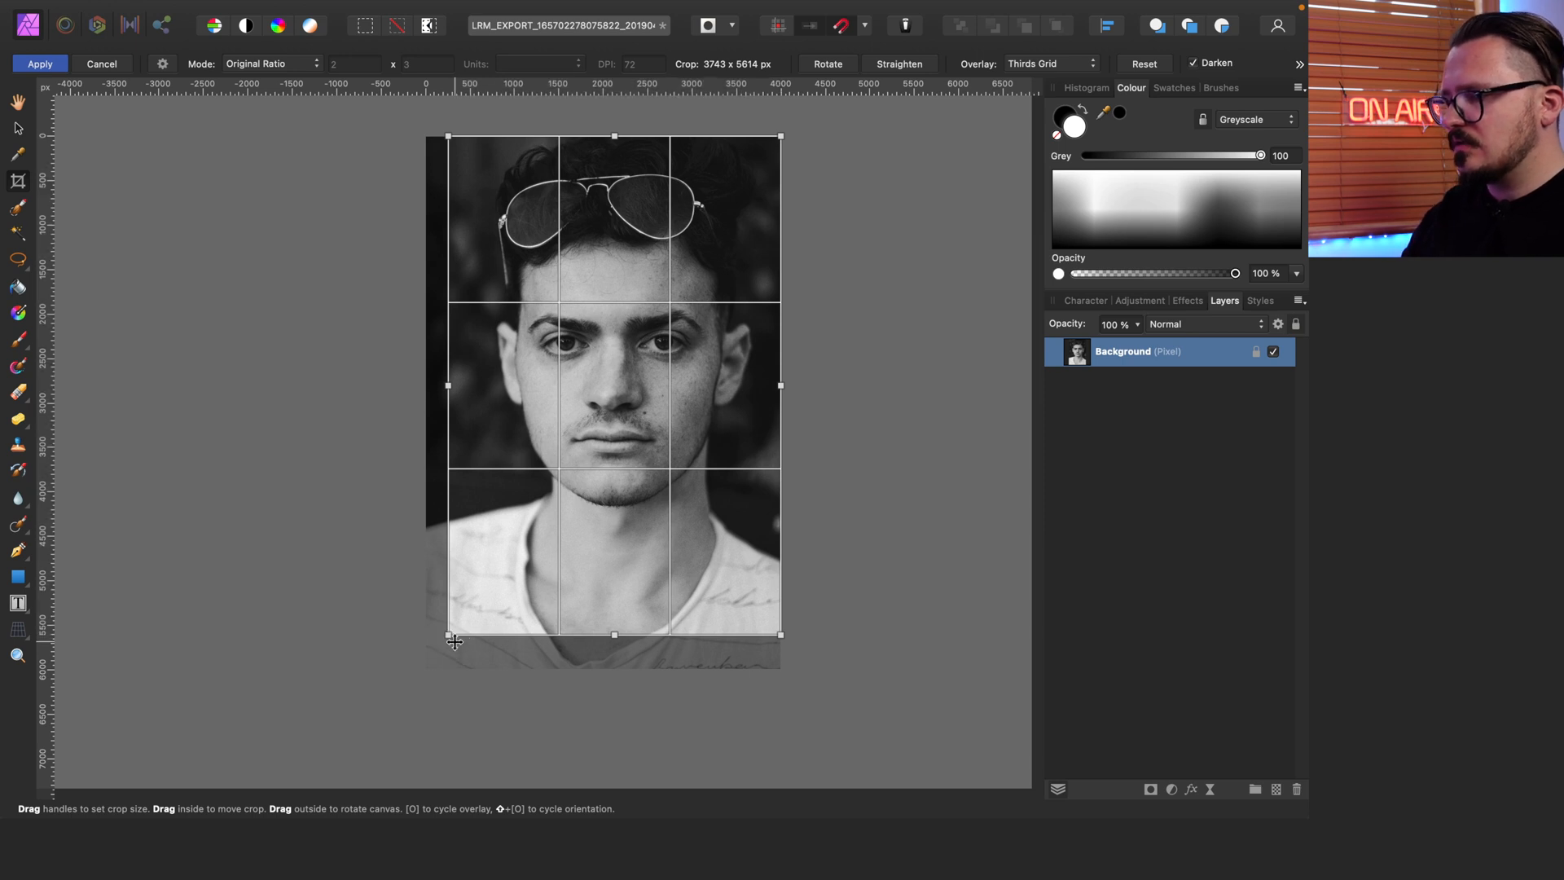
key("Return")
scroll(454, 642, "left", 3)
scroll(454, 642, "right", 2)
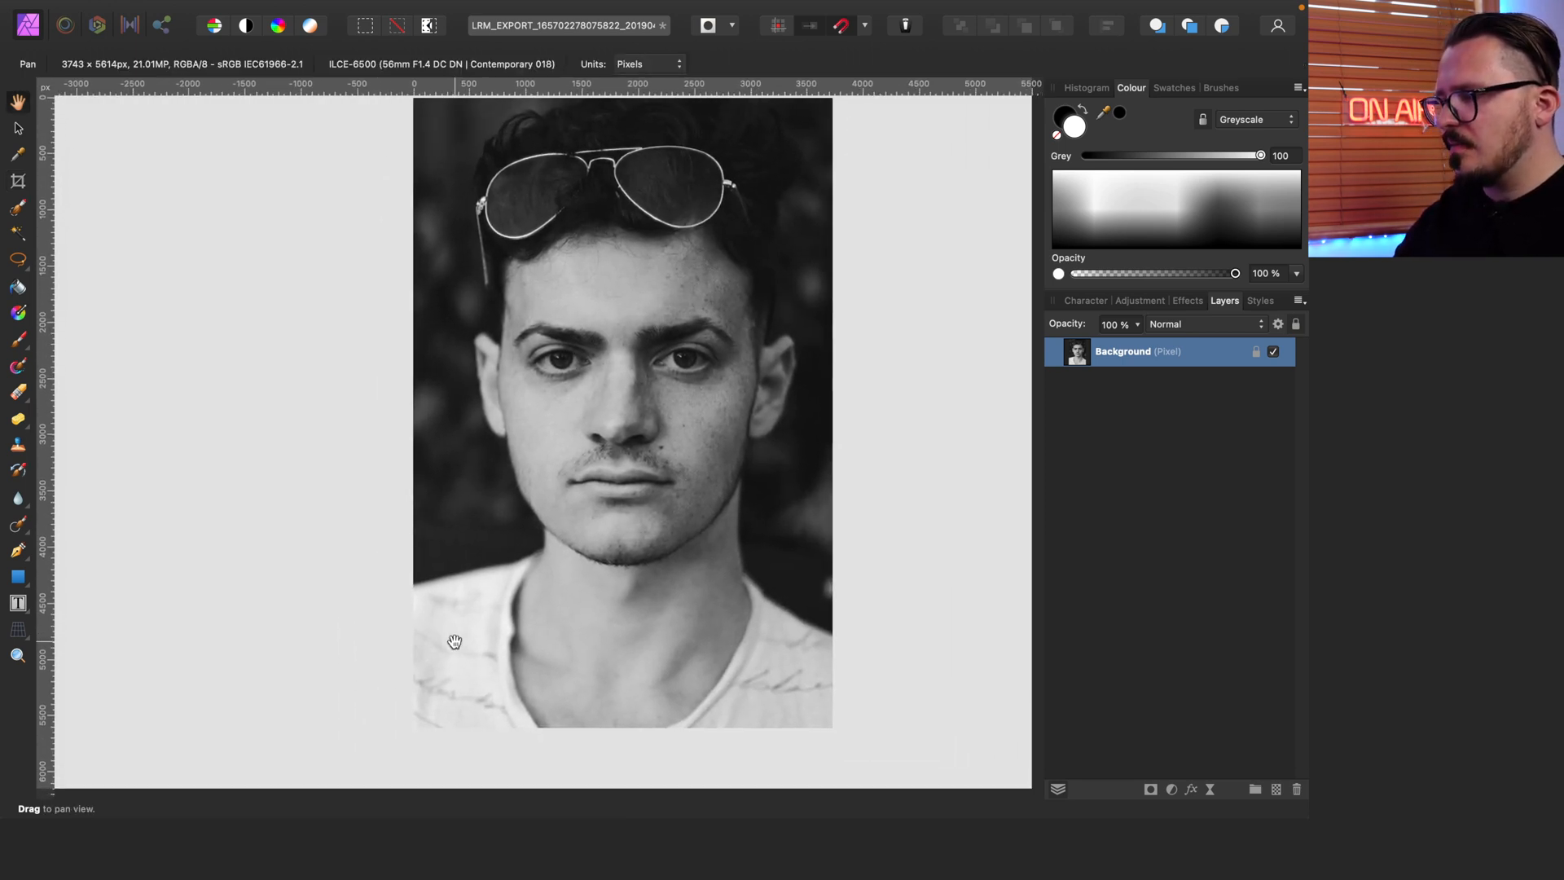
Start exporting the cropped black-and-white portrait
left_click(158, 10)
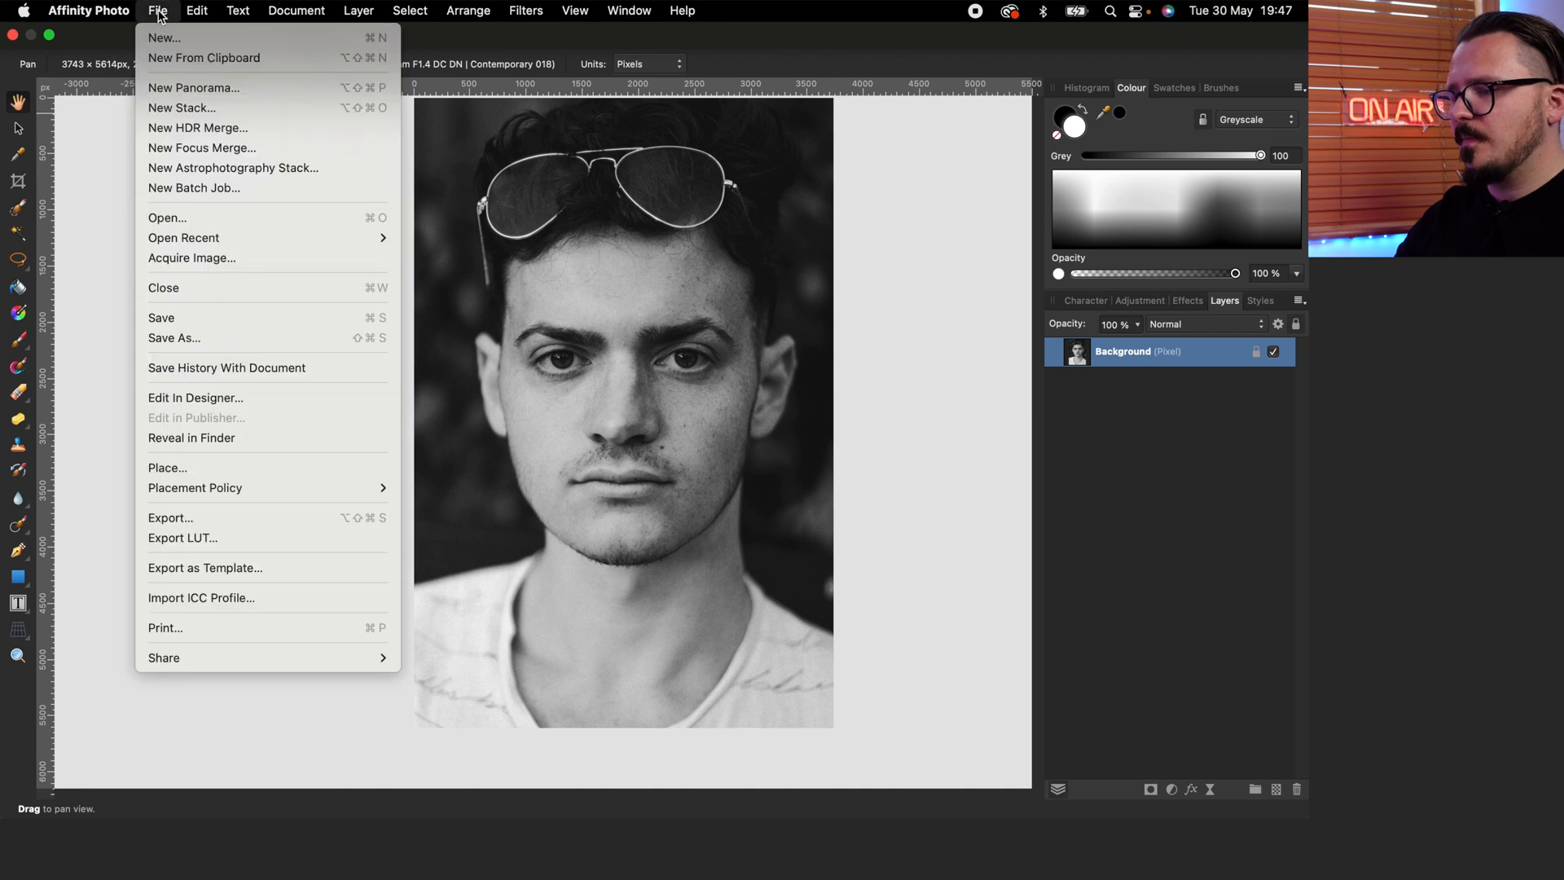
left_click(204, 515)
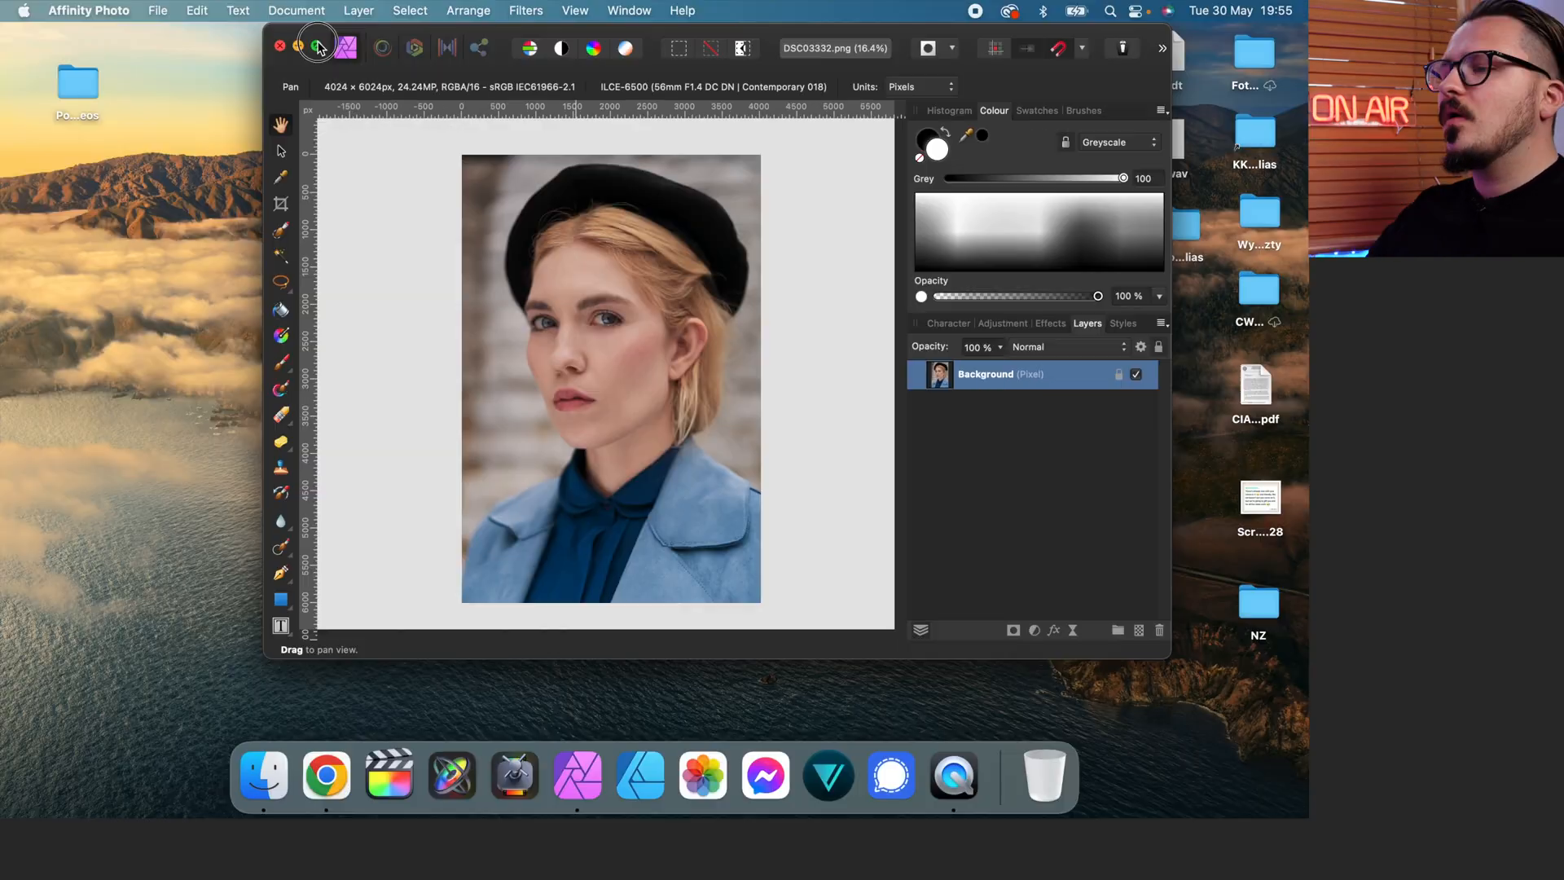
Show the DSC03332.png portrait full screen and open it in the Dehancer filter
left_click(318, 48)
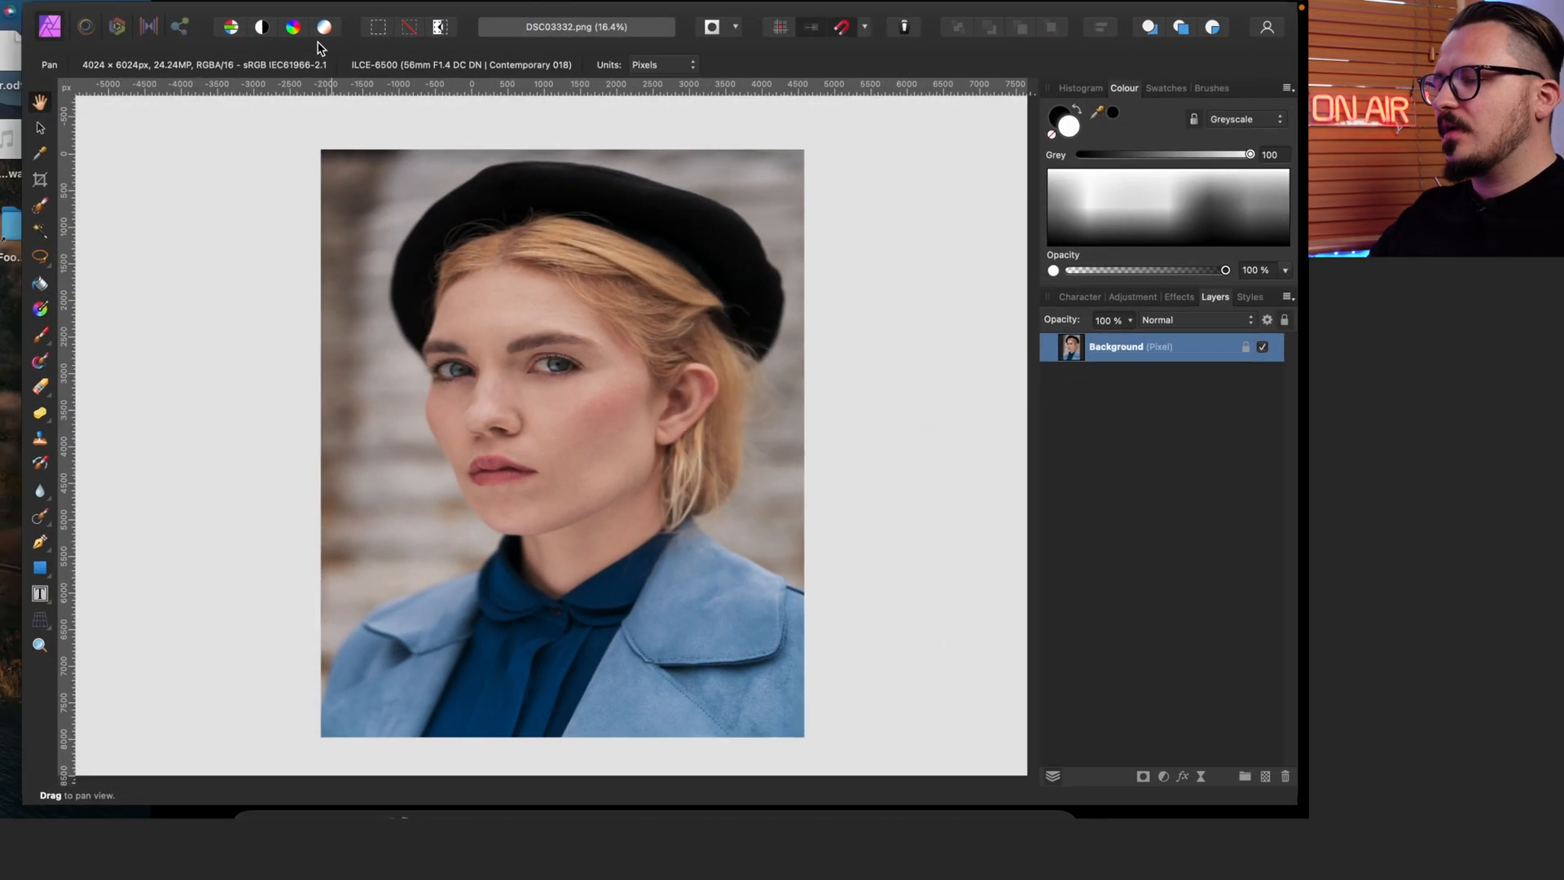
key("super+plus")
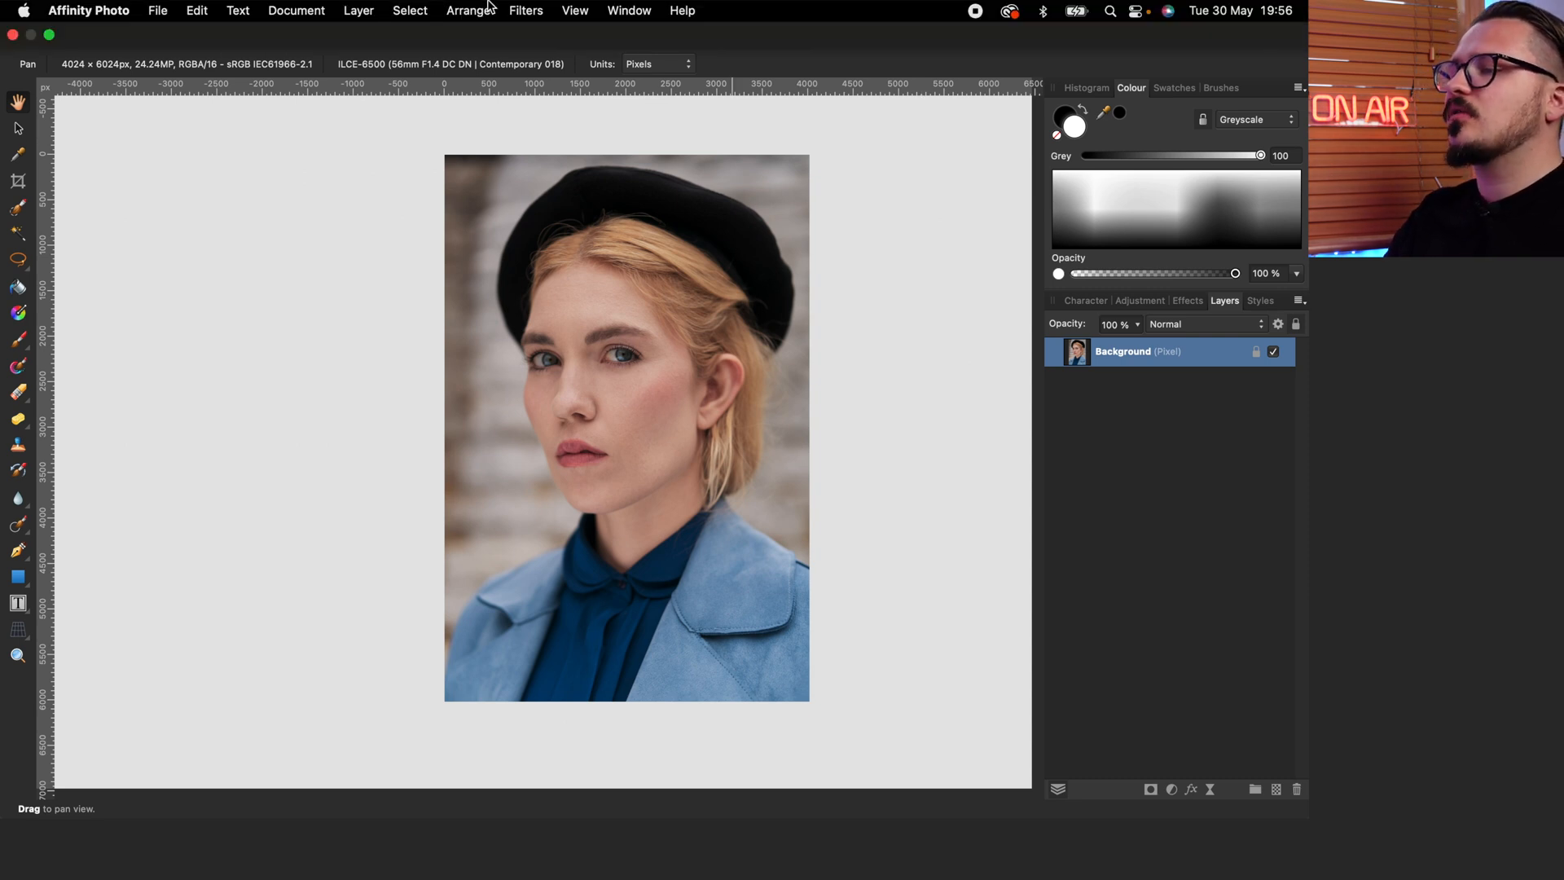
left_click(525, 11)
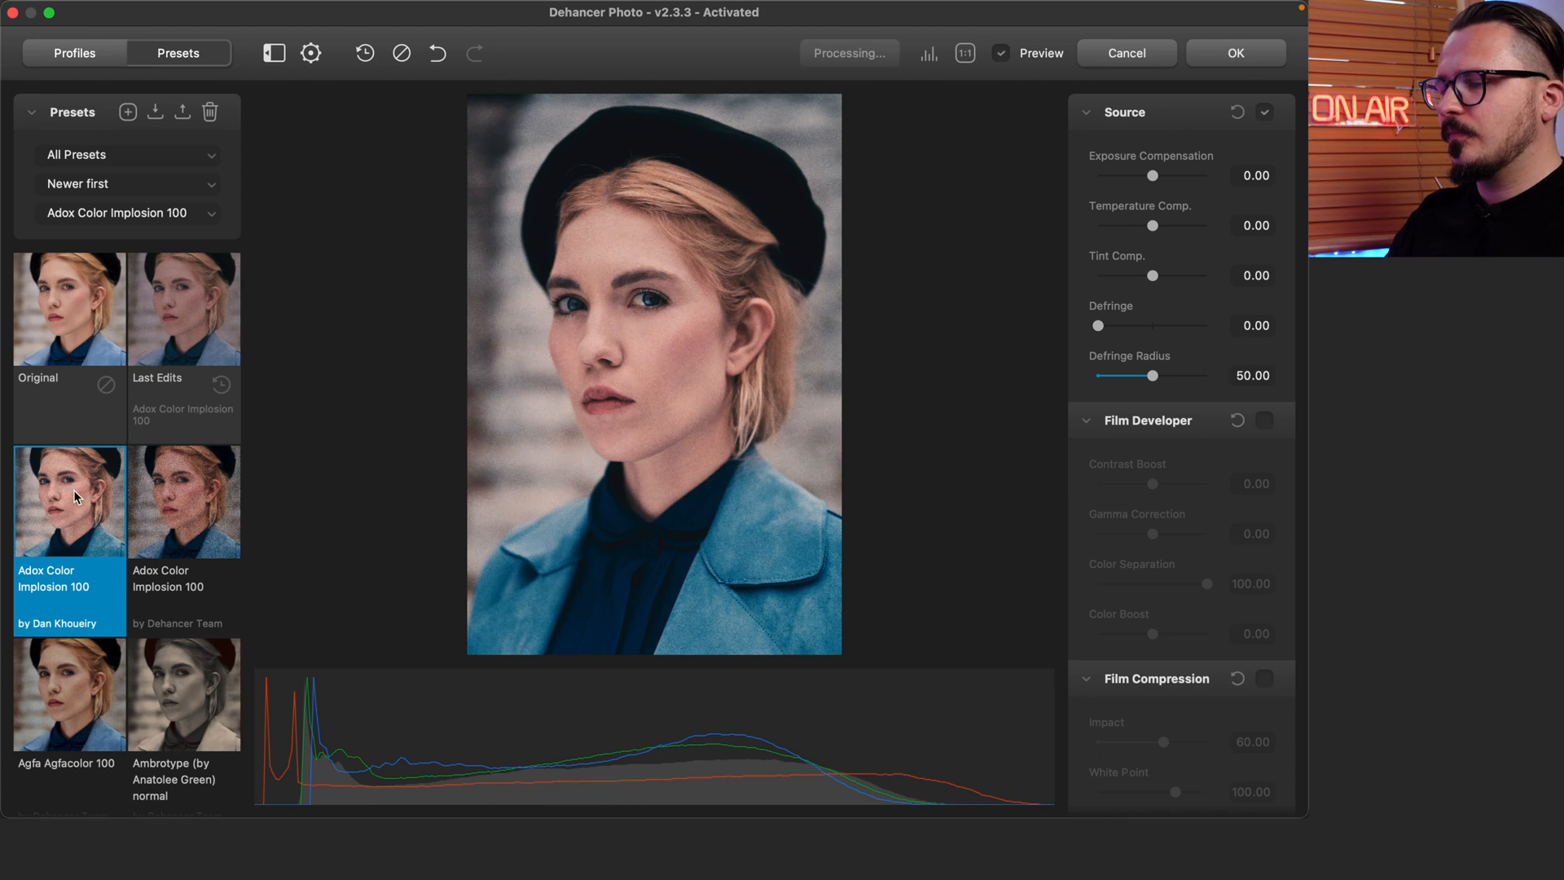
Try presets on the new portrait from Adox Color Implosion 100 through Fuji Eterna Vivid 500 (Exp.2013) + 2383
scroll(73, 490, "up", 2)
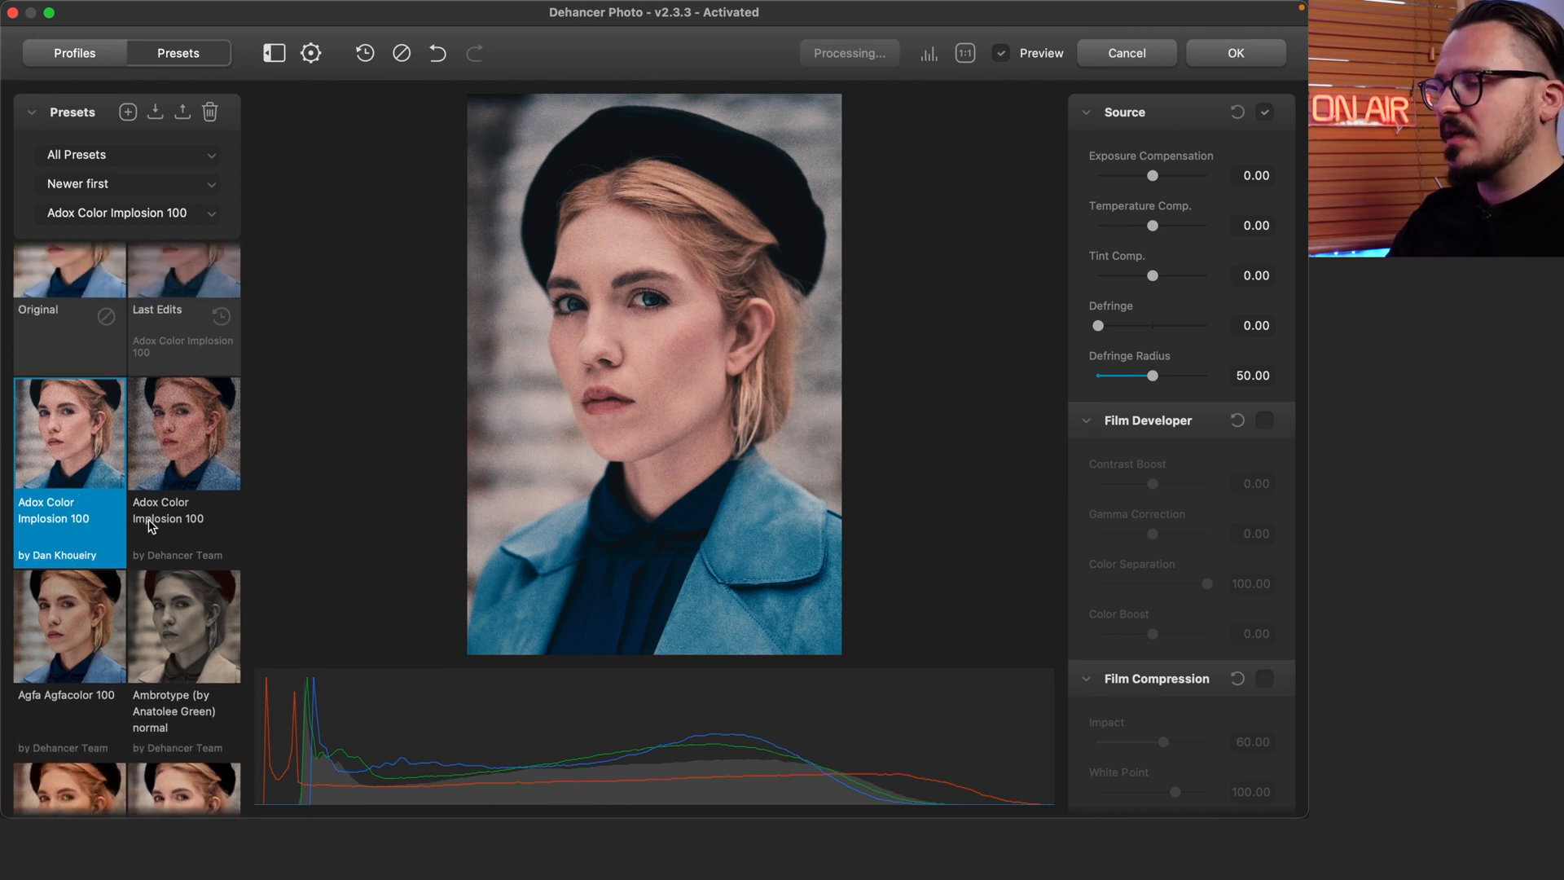
scroll(145, 534, "up", 1)
scroll(74, 488, "down", 3)
left_click(69, 476)
scroll(123, 505, "down", 2)
left_click(176, 529)
scroll(163, 537, "down", 3)
left_click(162, 544)
scroll(49, 582, "down", 2)
left_click(46, 588)
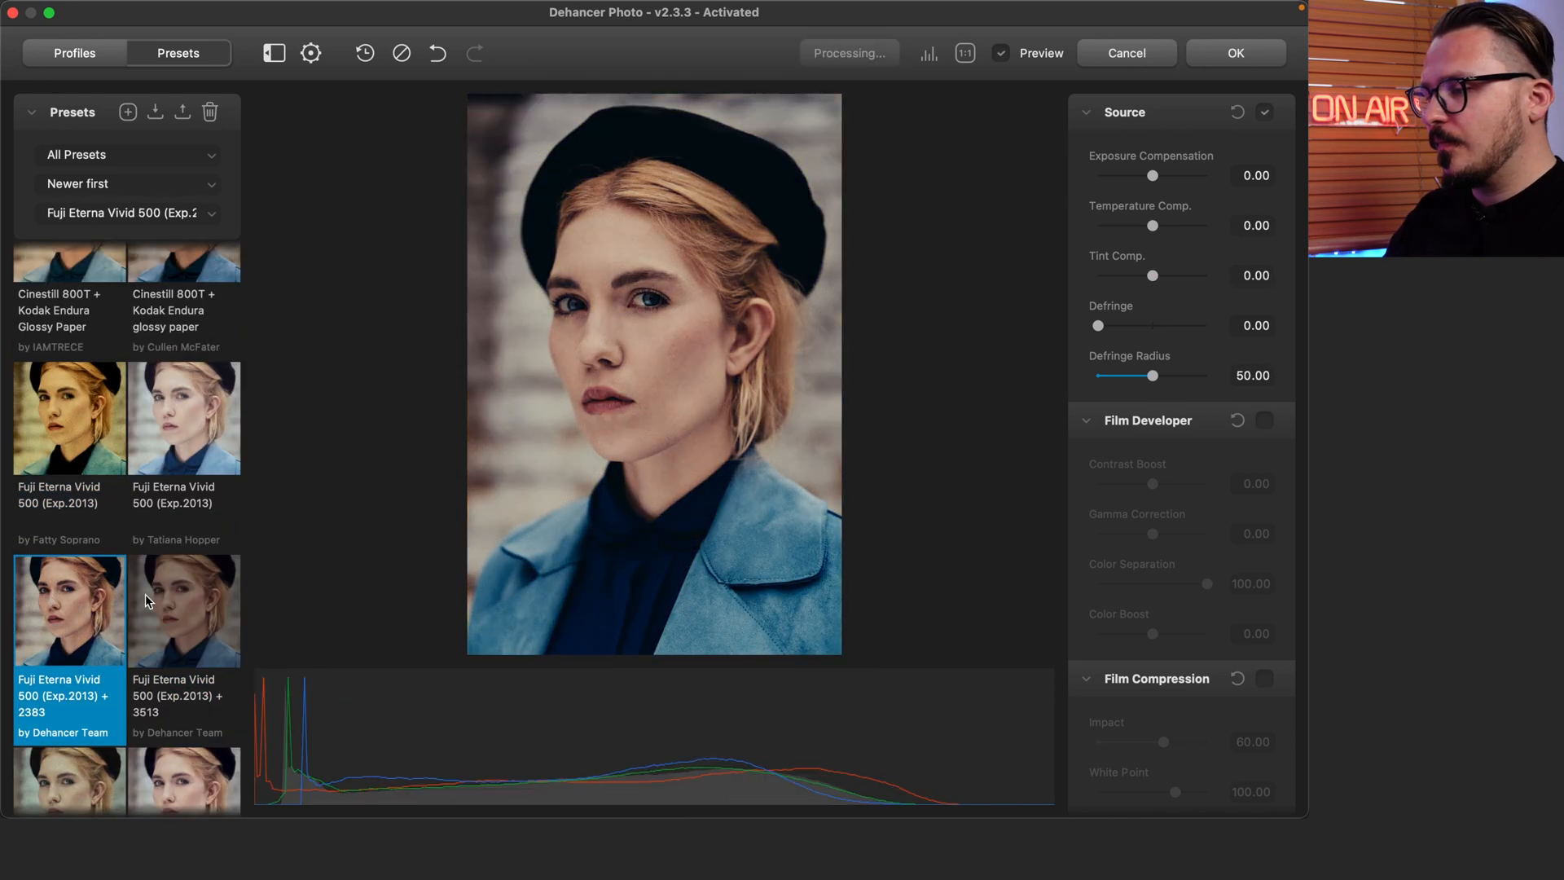
Try the following Fuji presets up to Fujichrome Velvia 100
scroll(171, 619, "down", 1)
left_click(179, 624)
scroll(179, 623, "down", 3)
left_click(116, 570)
scroll(110, 574, "down", 2)
left_click(96, 603)
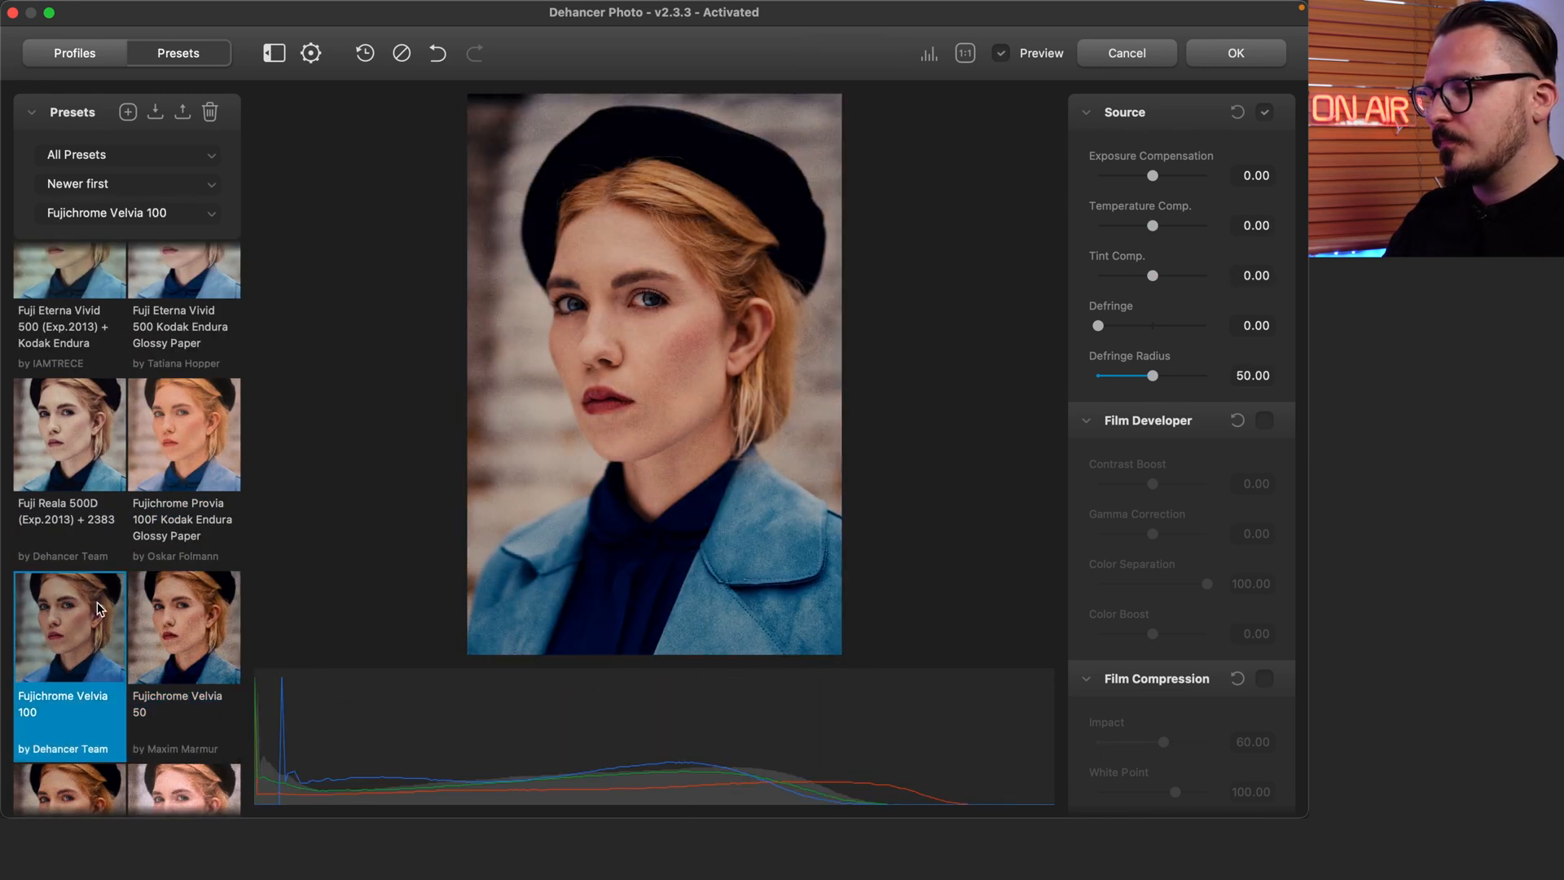
Try the presets around Fujichrome Velvia 50 + 2383 and Fujicolor Superia 200 + Kodak Endura Glossy
scroll(89, 611, "down", 4)
left_click(69, 623)
key("Right")
key("Right")
key("Right")
key("Left")
key("Left")
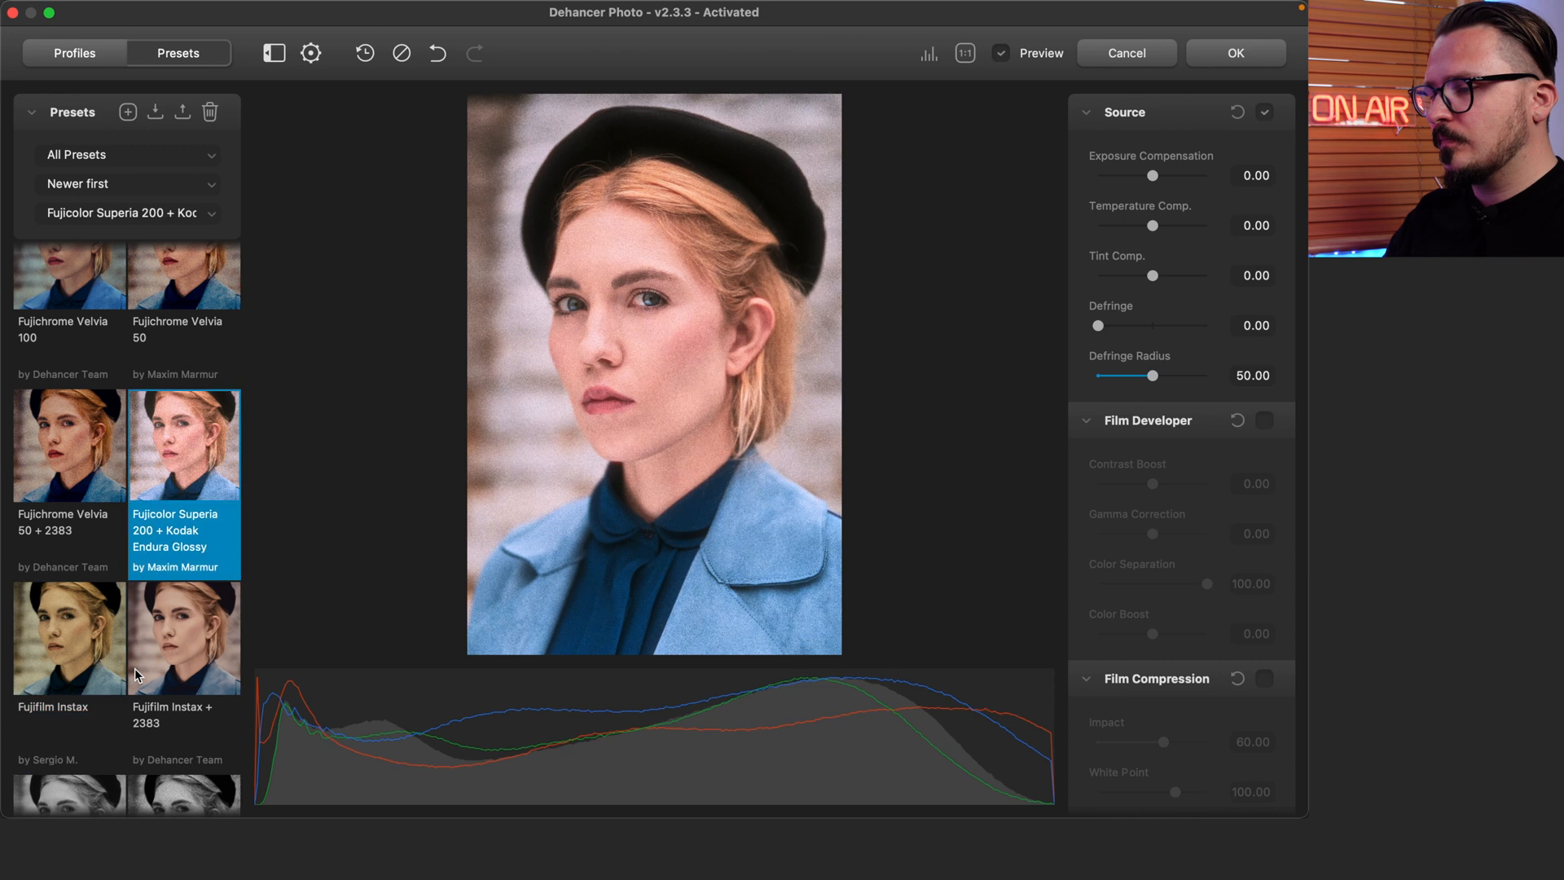
Move past the Fujifilm Instax presets and try Ilford XP2 Super 400 (Monochrome Dream)
key("Right")
key("Right")
scroll(168, 632, "down", 5)
left_click(96, 568)
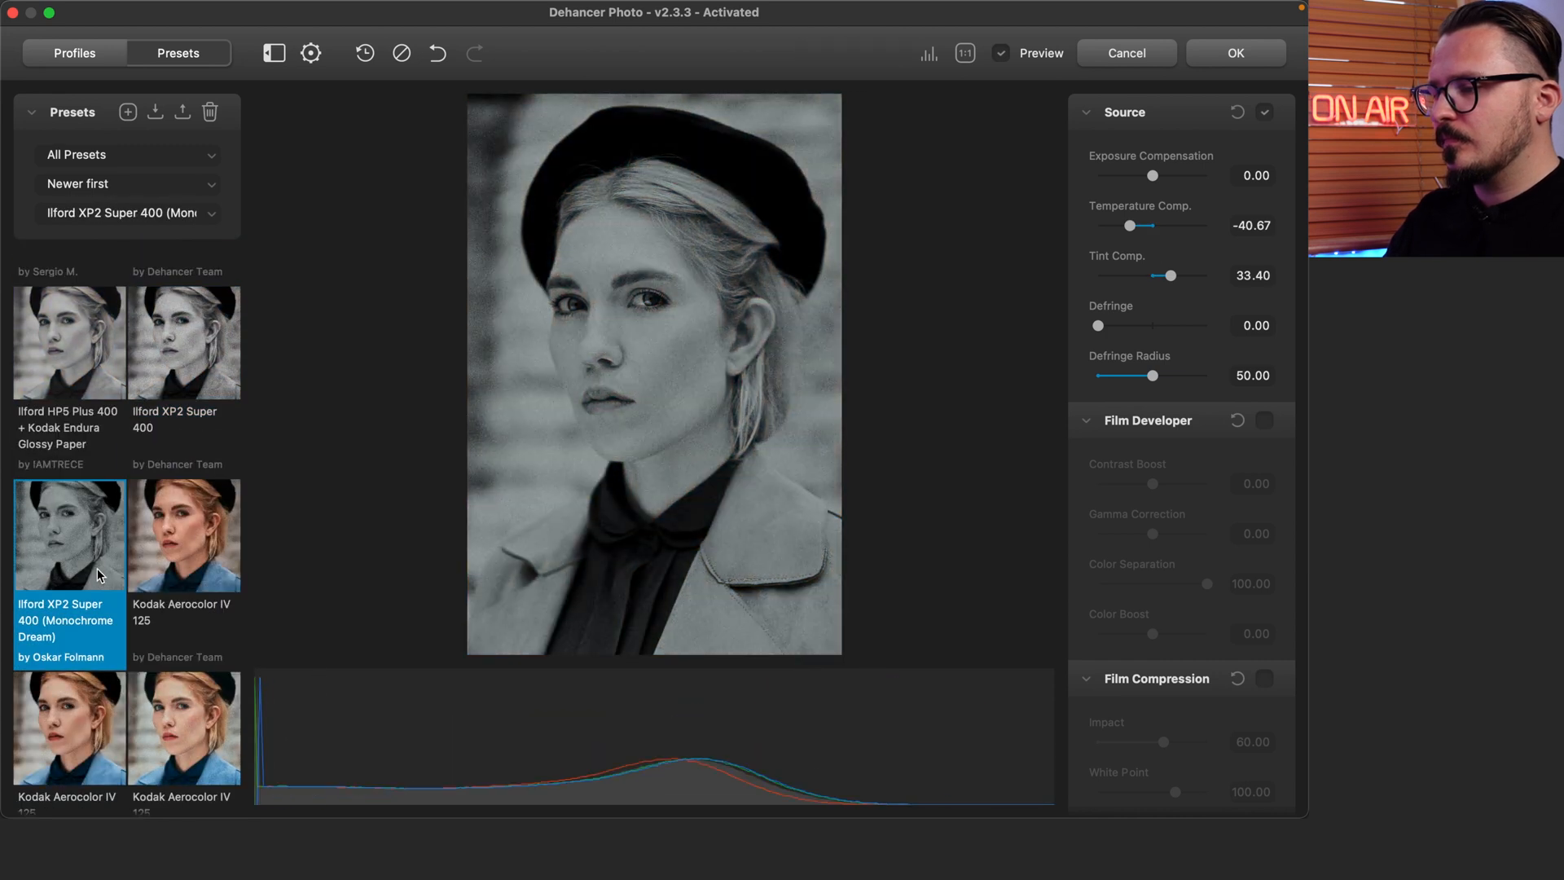
Step through the Kodak presets as far as Kodak Ektar 25 (Exp.1996)
scroll(96, 569, "down", 1)
left_click(88, 593)
key("Right")
key("Right")
key("Right")
key("Right")
key("Right")
key("Right")
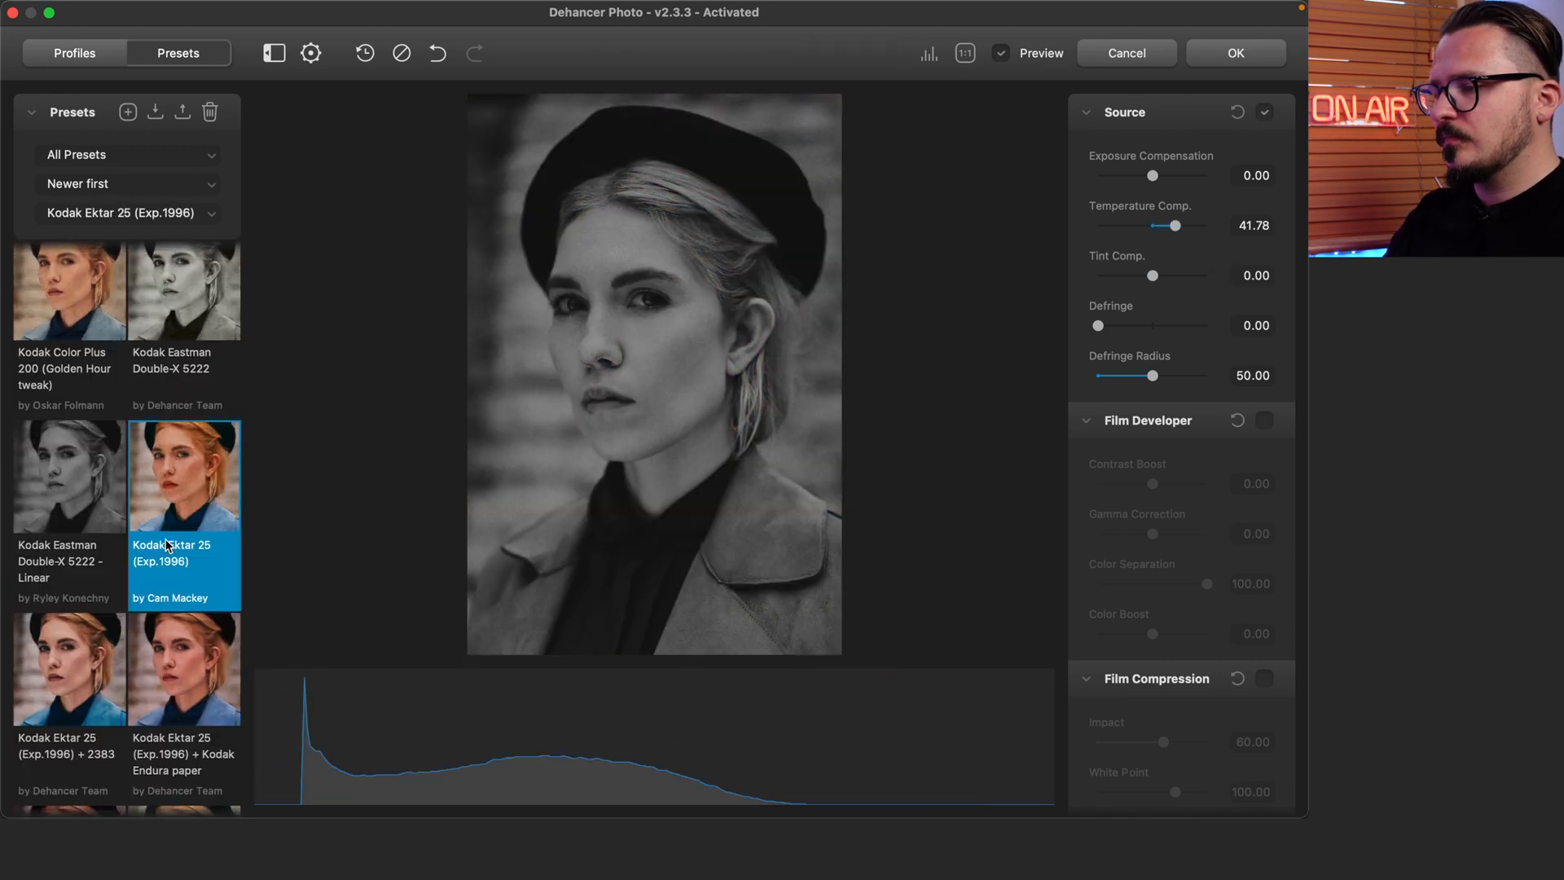
Continue through the Kodak presets and compare Kodak Portra 800 with Kodak Vision3 200T
key("Right")
key("Right")
key("Right")
key("Right")
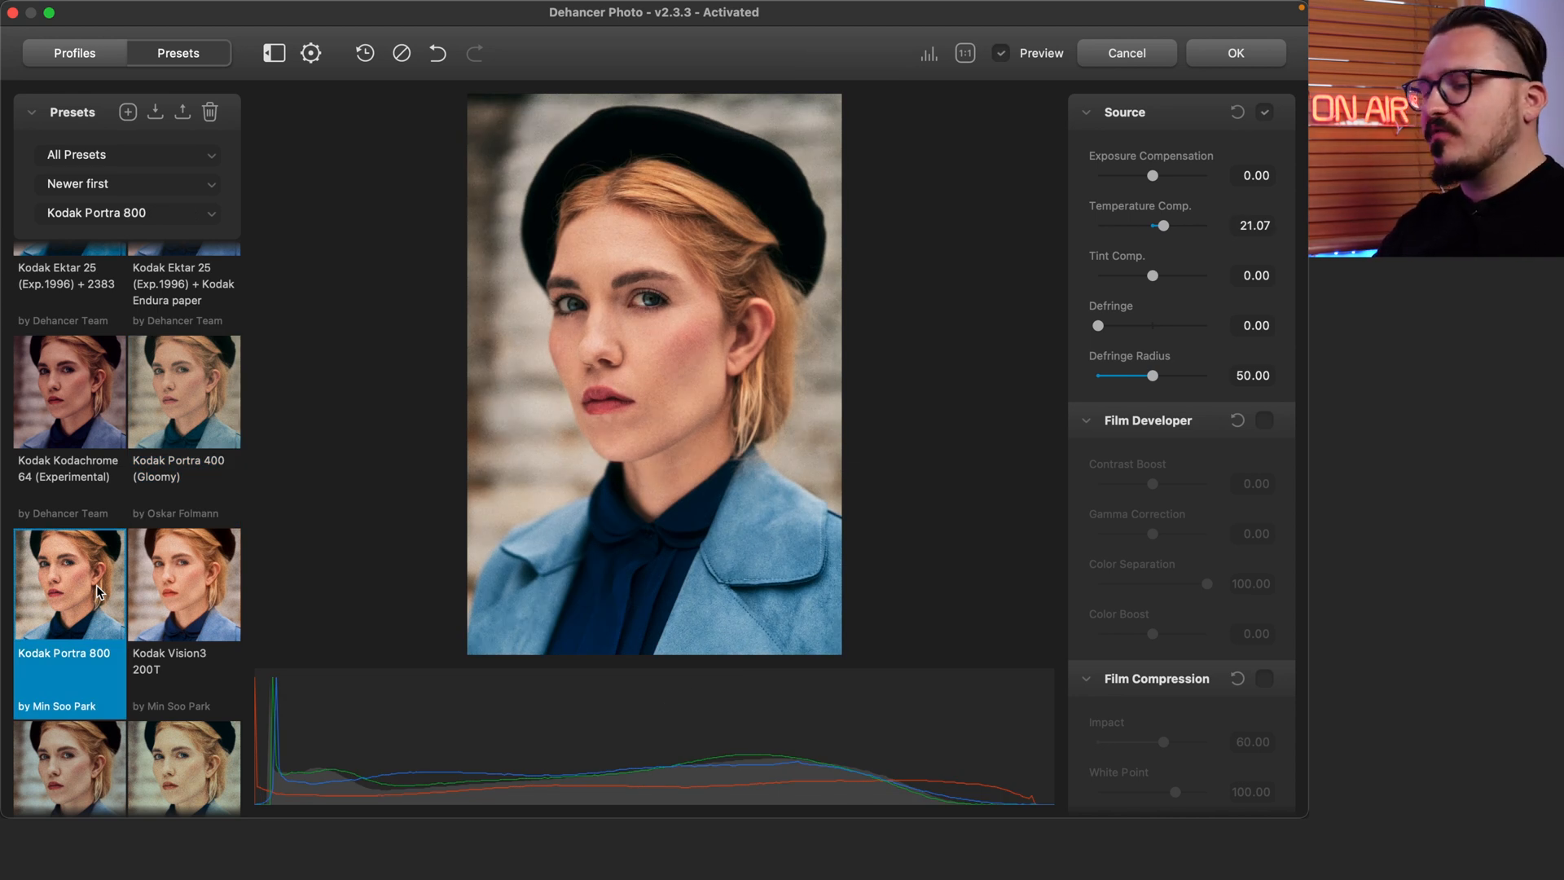
left_click(100, 584)
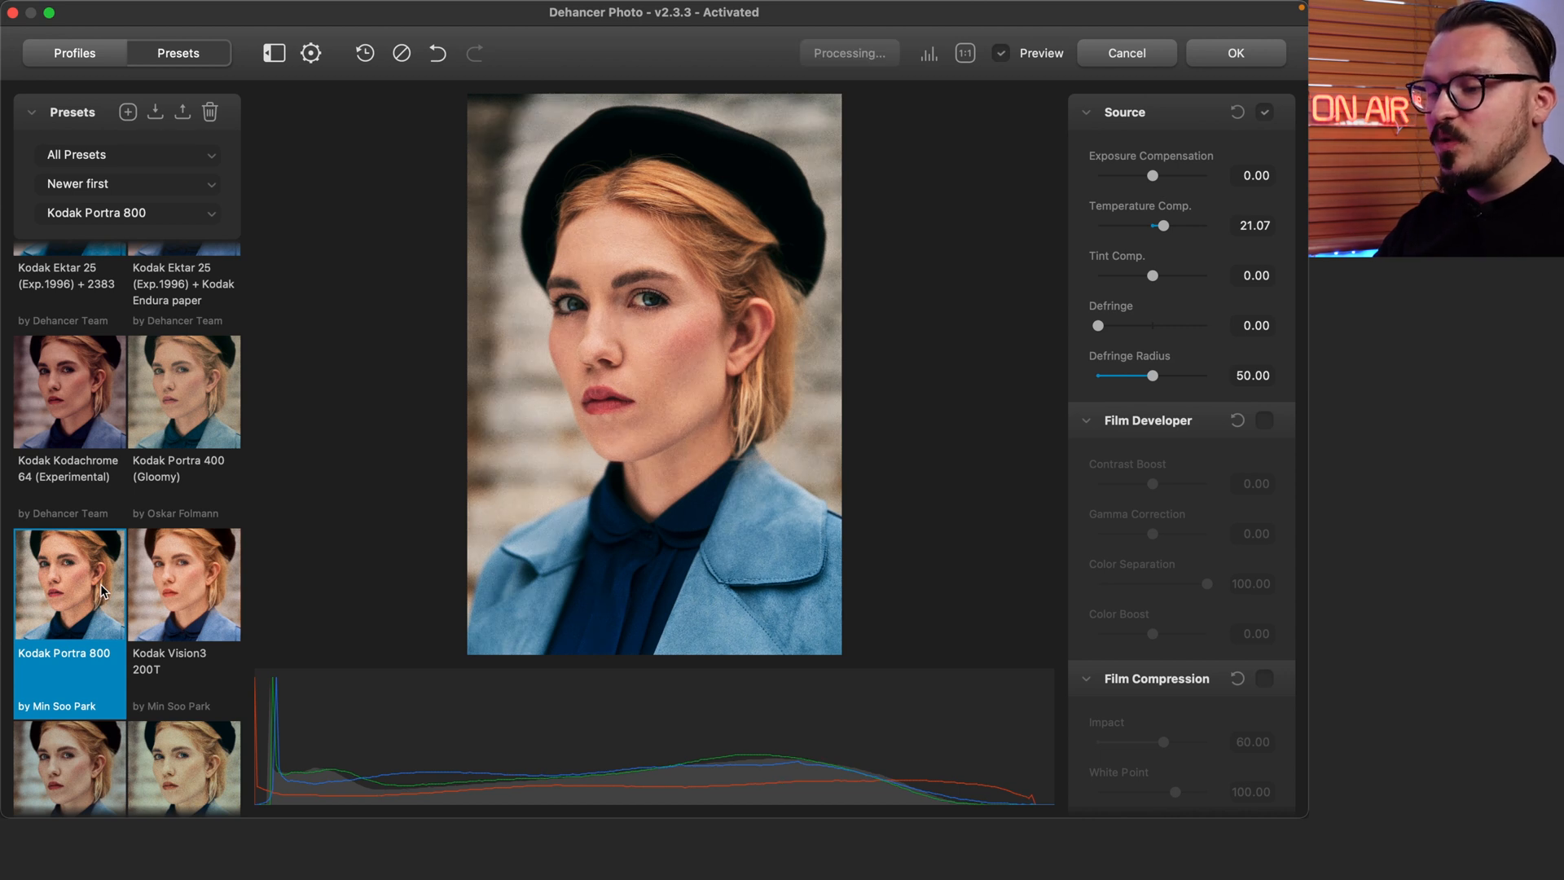
left_click(177, 579)
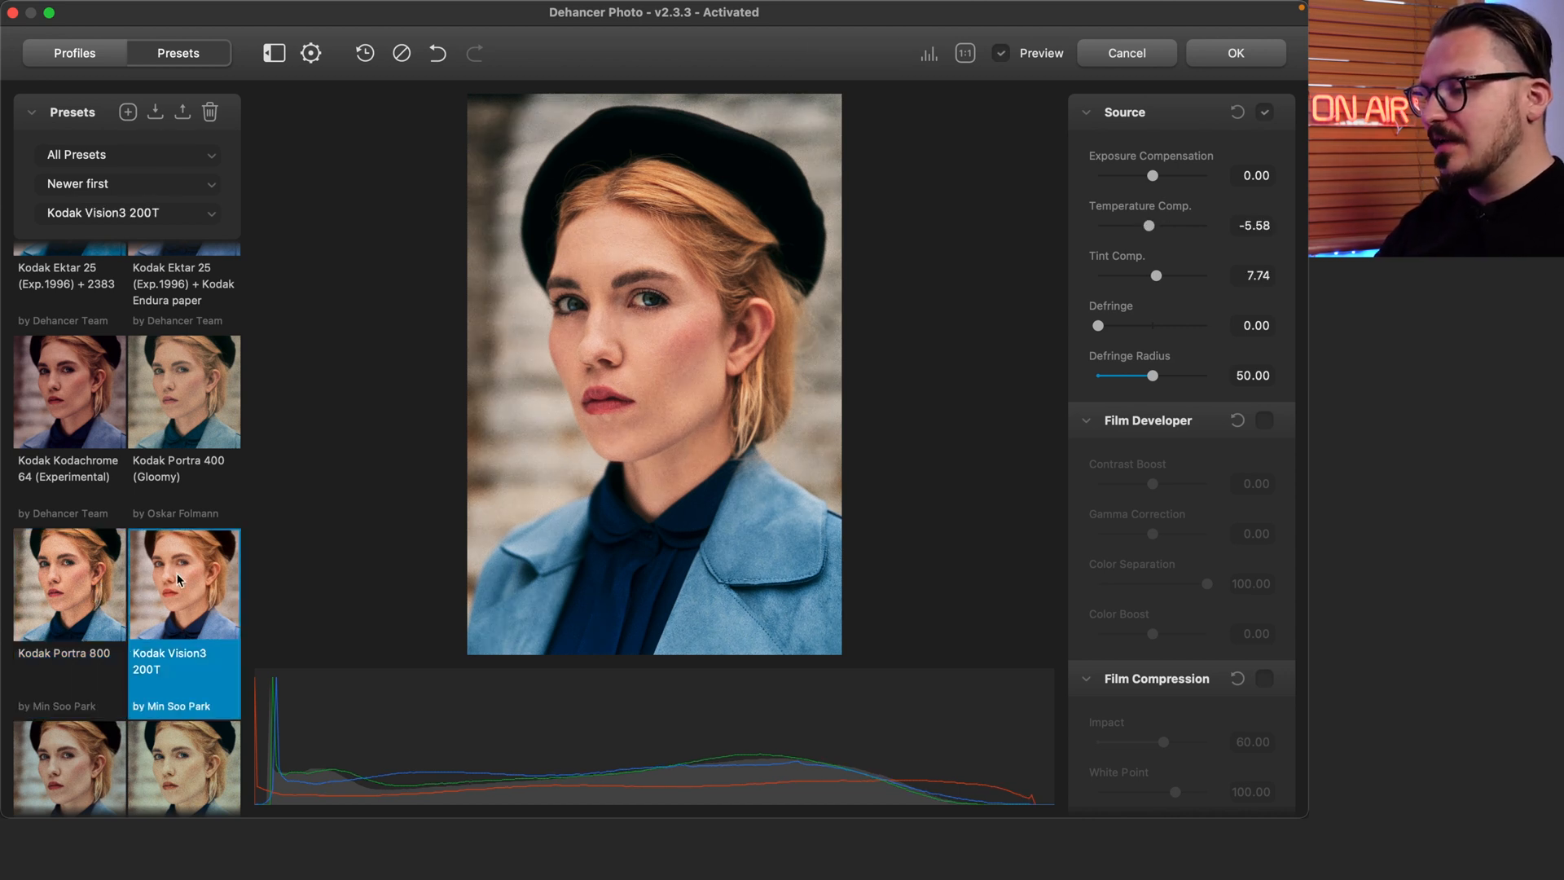
Try presets further down the list, ending with ORWO Chrom UT21 Daylight (Exp.1992)
scroll(177, 578, "down", 2)
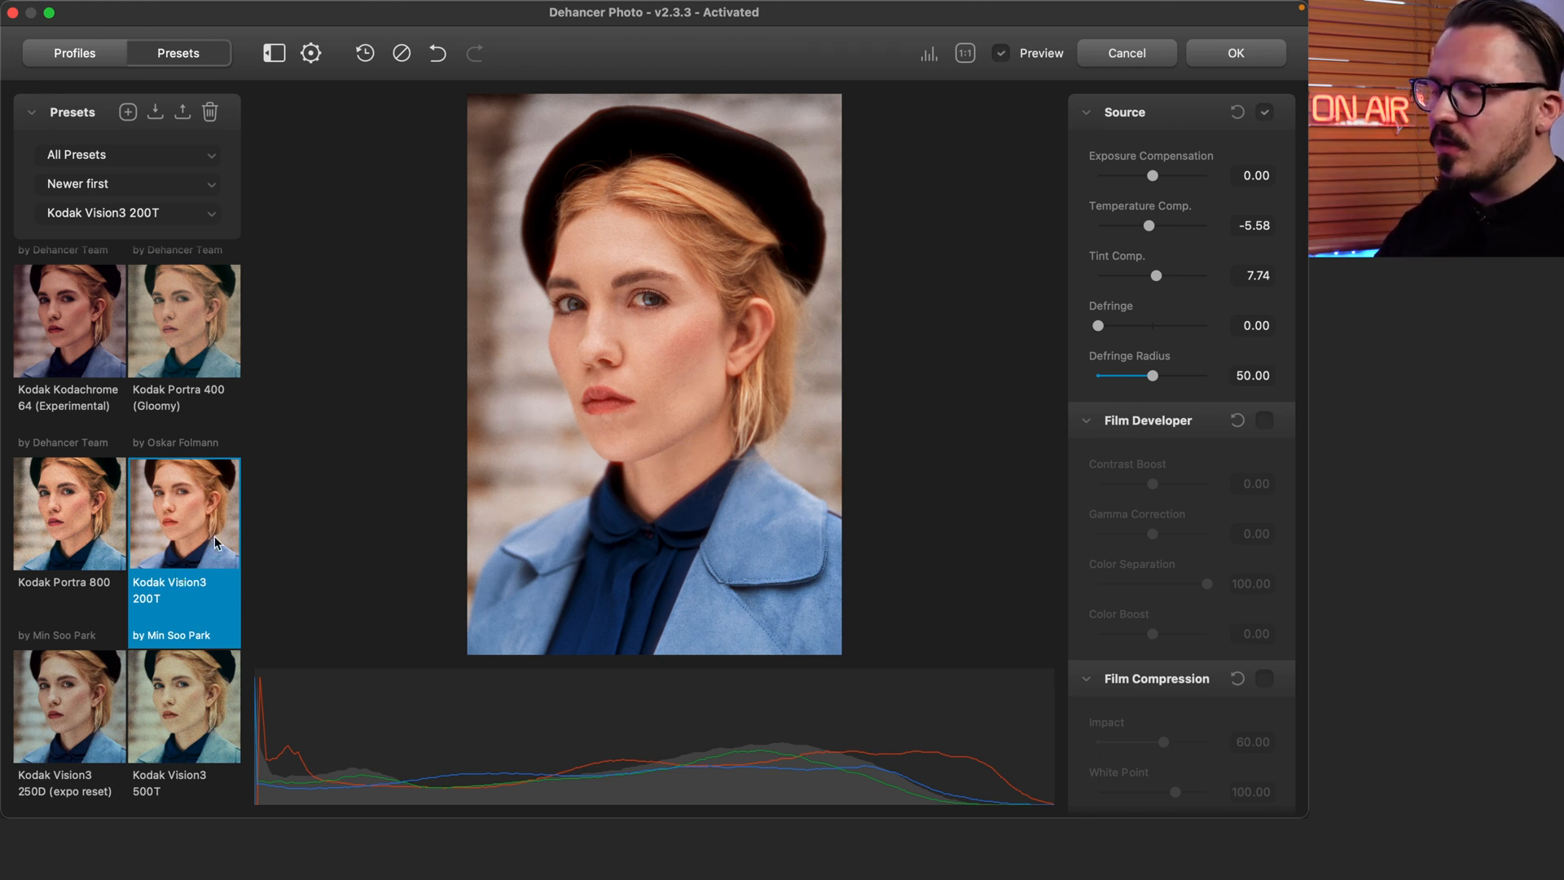
scroll(214, 536, "down", 3)
left_click(69, 611)
scroll(70, 610, "down", 8)
left_click(178, 579)
scroll(178, 579, "down", 4)
left_click(66, 637)
scroll(66, 637, "down", 5)
left_click(175, 679)
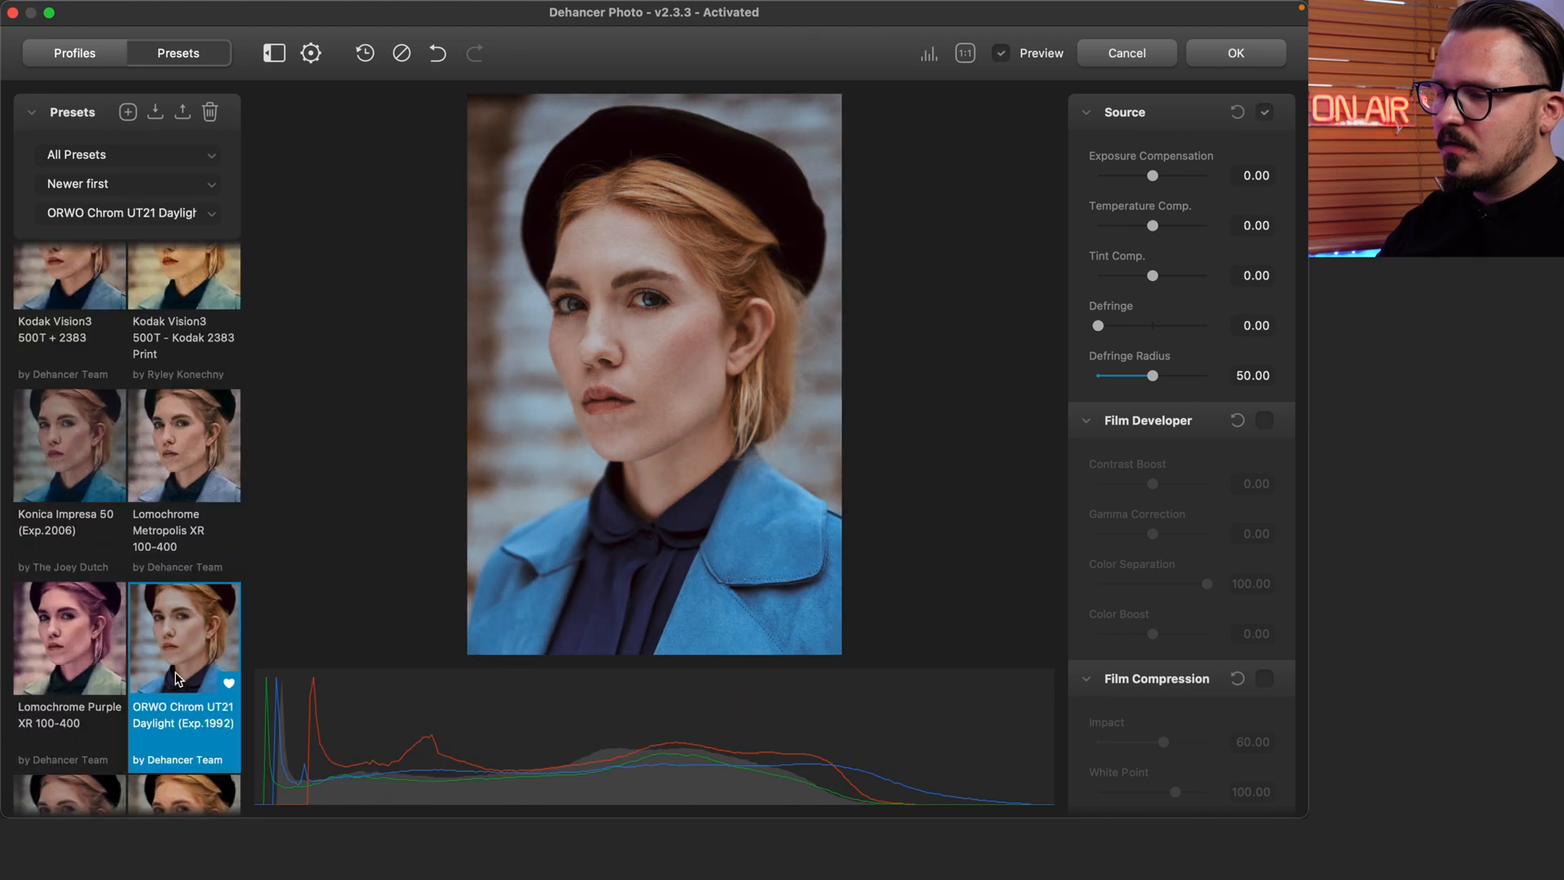
Try the remaining presets after ORWO Chrom UT21 Daylight at the end of the list
scroll(176, 678, "down", 3)
left_click(73, 707)
left_click(162, 653)
scroll(163, 653, "down", 2)
left_click(68, 701)
Compare the Ambrotype normal preset with Agfa Agfacolor 100 and leave Ambrotype normal applied
scroll(66, 662, "up", 15)
left_click(166, 526)
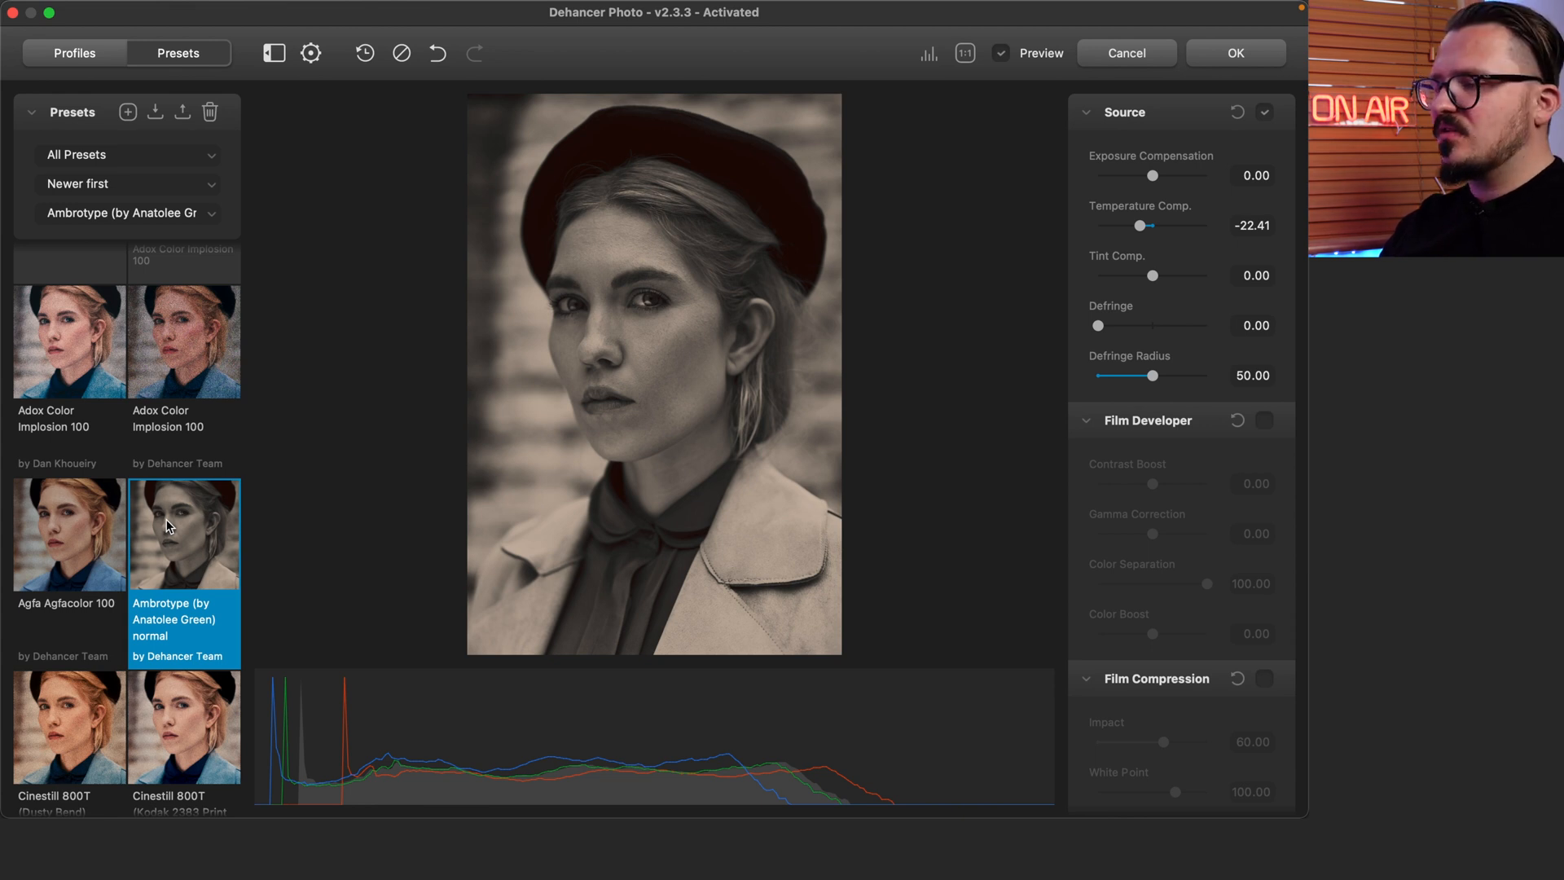
left_click(75, 530)
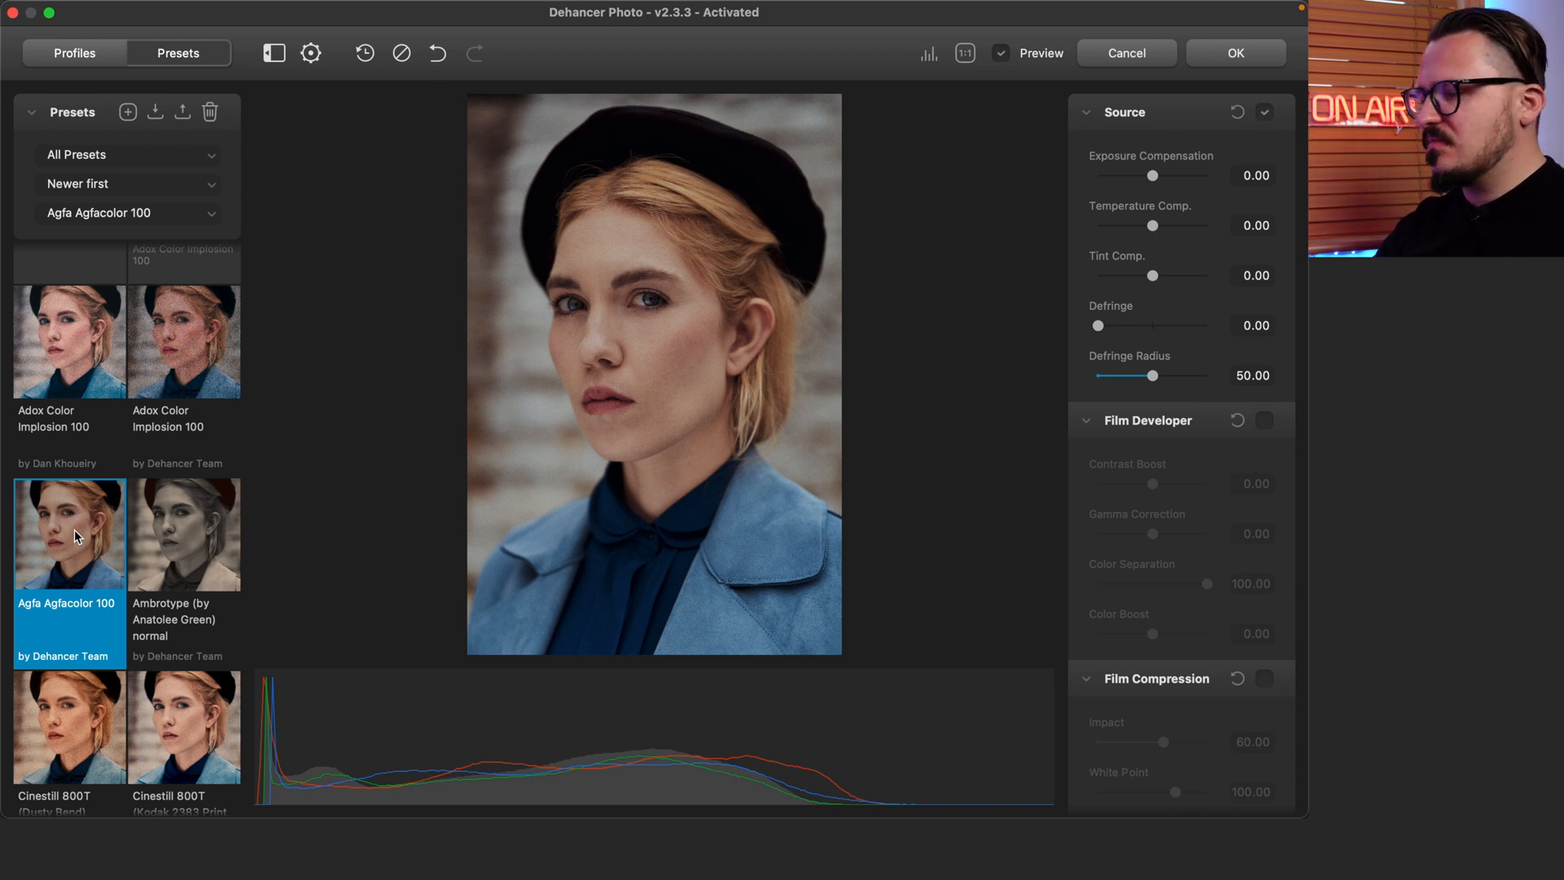
scroll(75, 530, "down", 2)
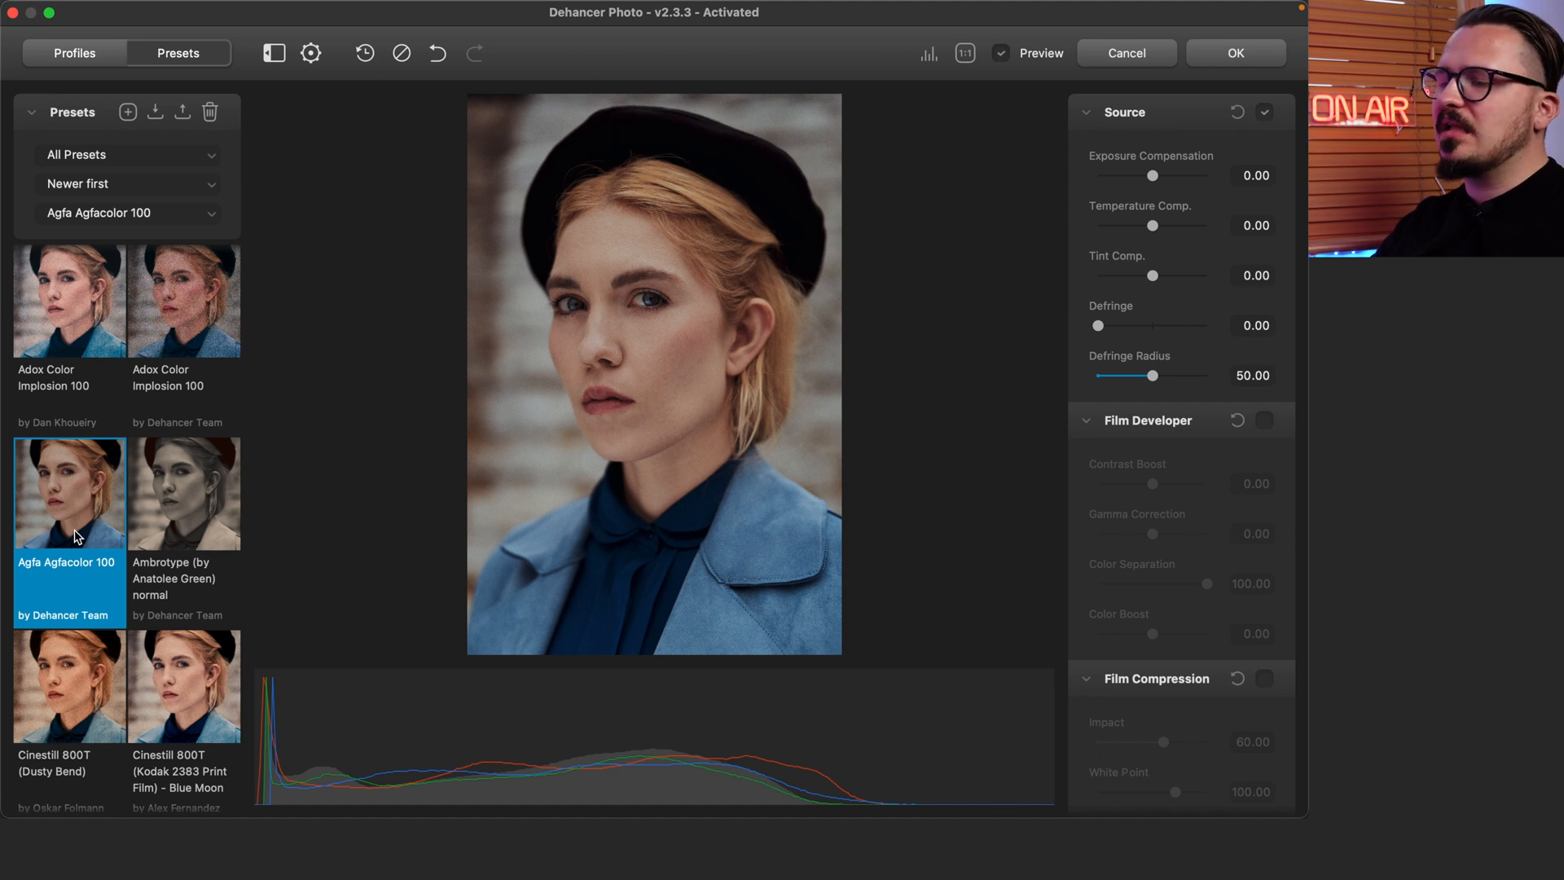
left_click(206, 462)
scroll(206, 462, "down", 2)
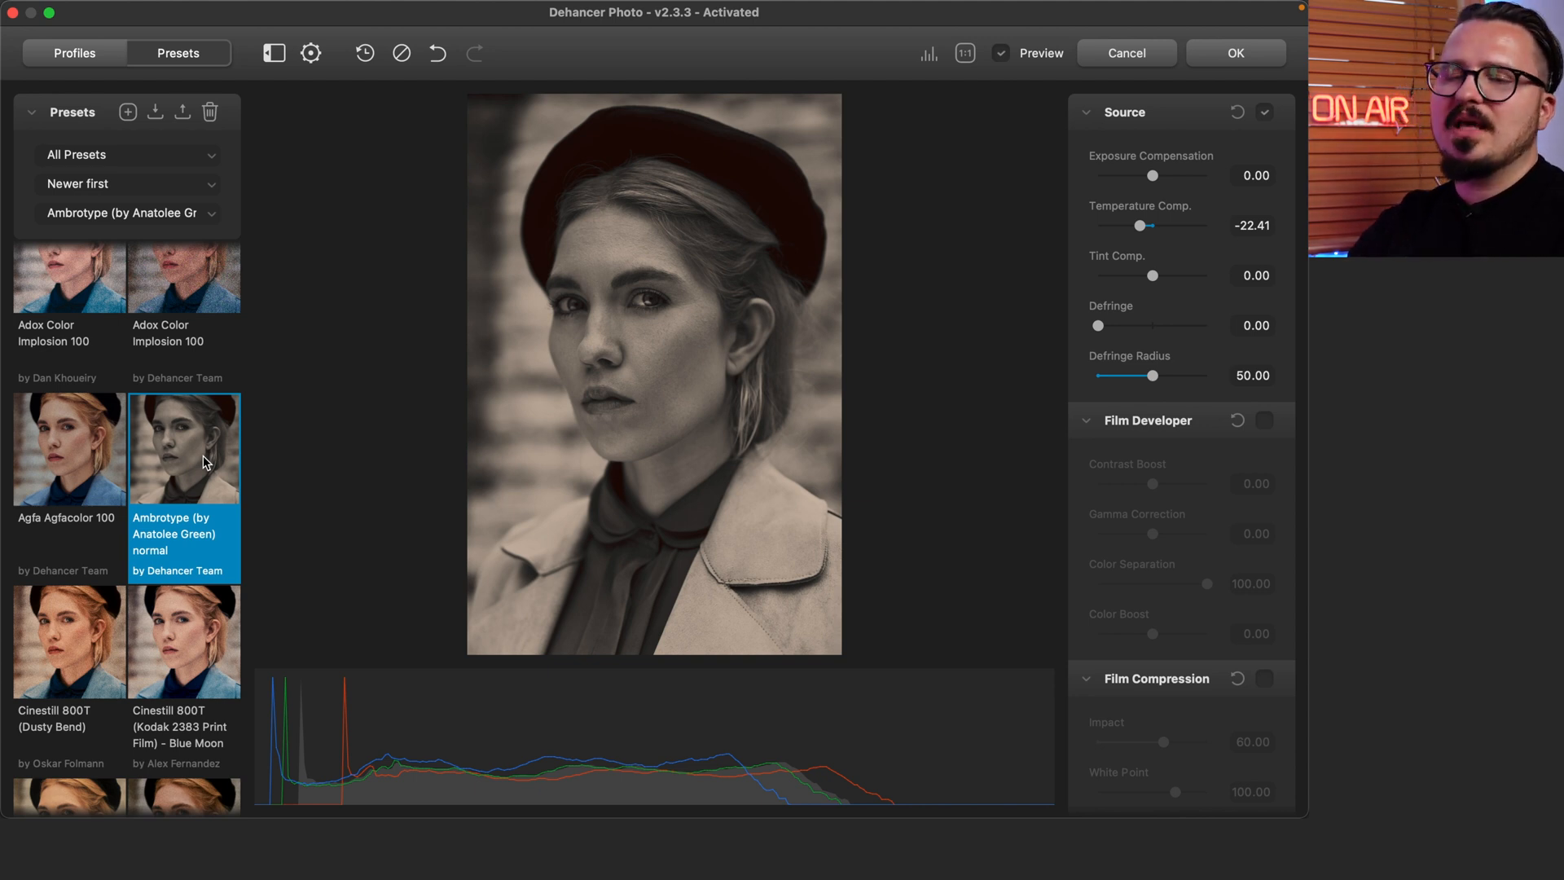
Try presets further down the list on the portrait, including Fuji Eterna Vivid 500 (Exp.2013) + 2383 and Fujifilm Instax + 2383
scroll(203, 456, "down", 3)
left_click(66, 513)
scroll(66, 513, "down", 5)
left_click(77, 452)
scroll(77, 451, "down", 10)
left_click(194, 562)
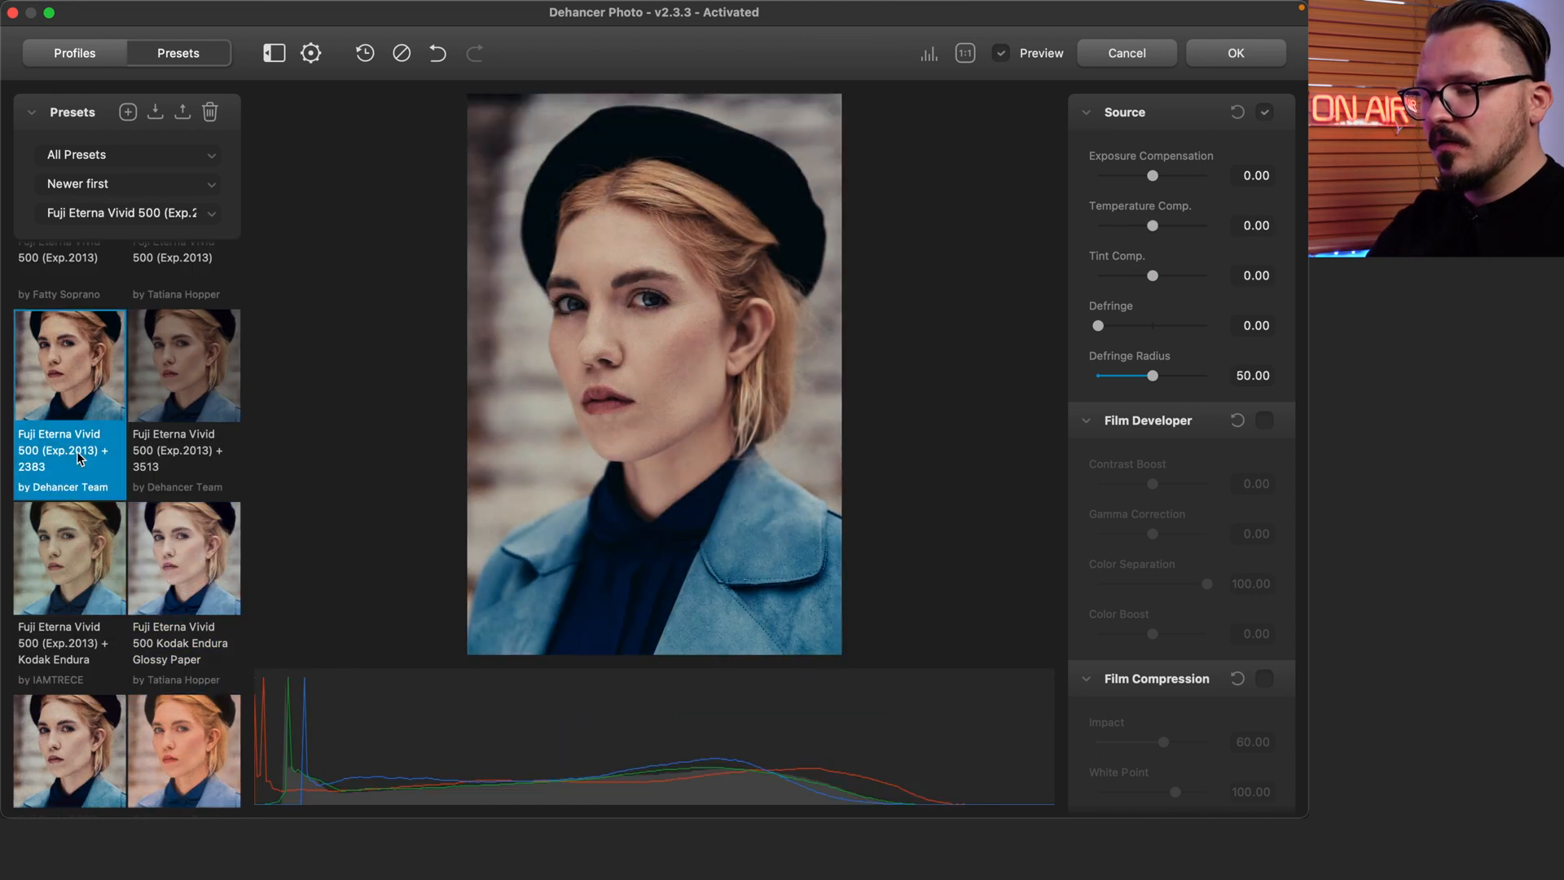
scroll(194, 562, "down", 10)
scroll(194, 562, "up", 10)
left_click(163, 534)
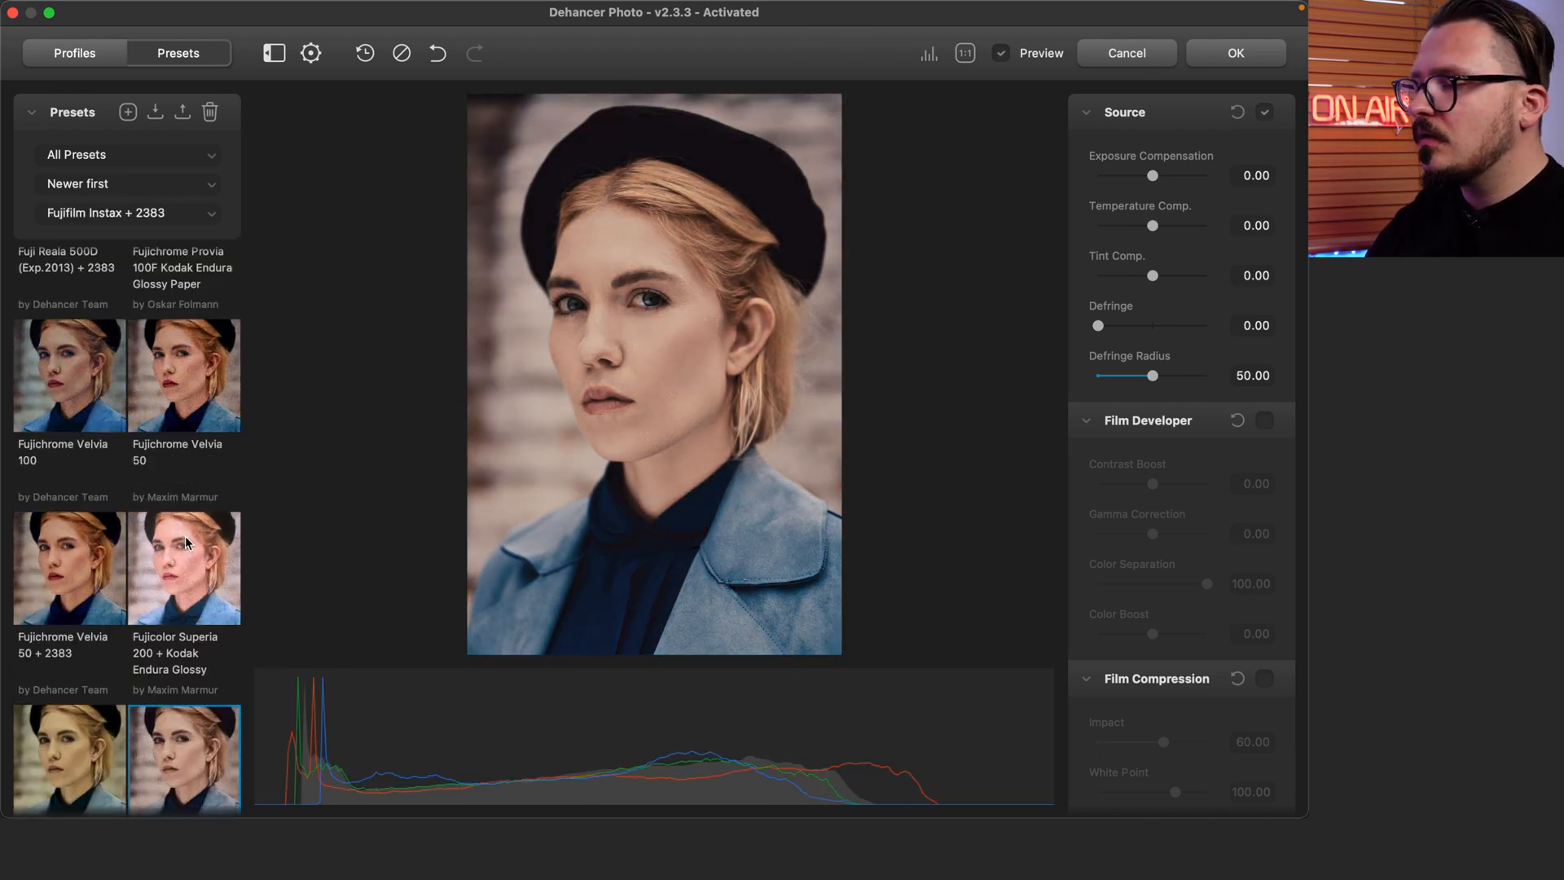
Try more presets on the way back up the list and return the portrait to Original
scroll(163, 534, "up", 5)
left_click(179, 515)
scroll(179, 515, "up", 8)
left_click(112, 512)
scroll(112, 512, "up", 5)
left_click(76, 435)
scroll(76, 435, "up", 2)
left_click(90, 295)
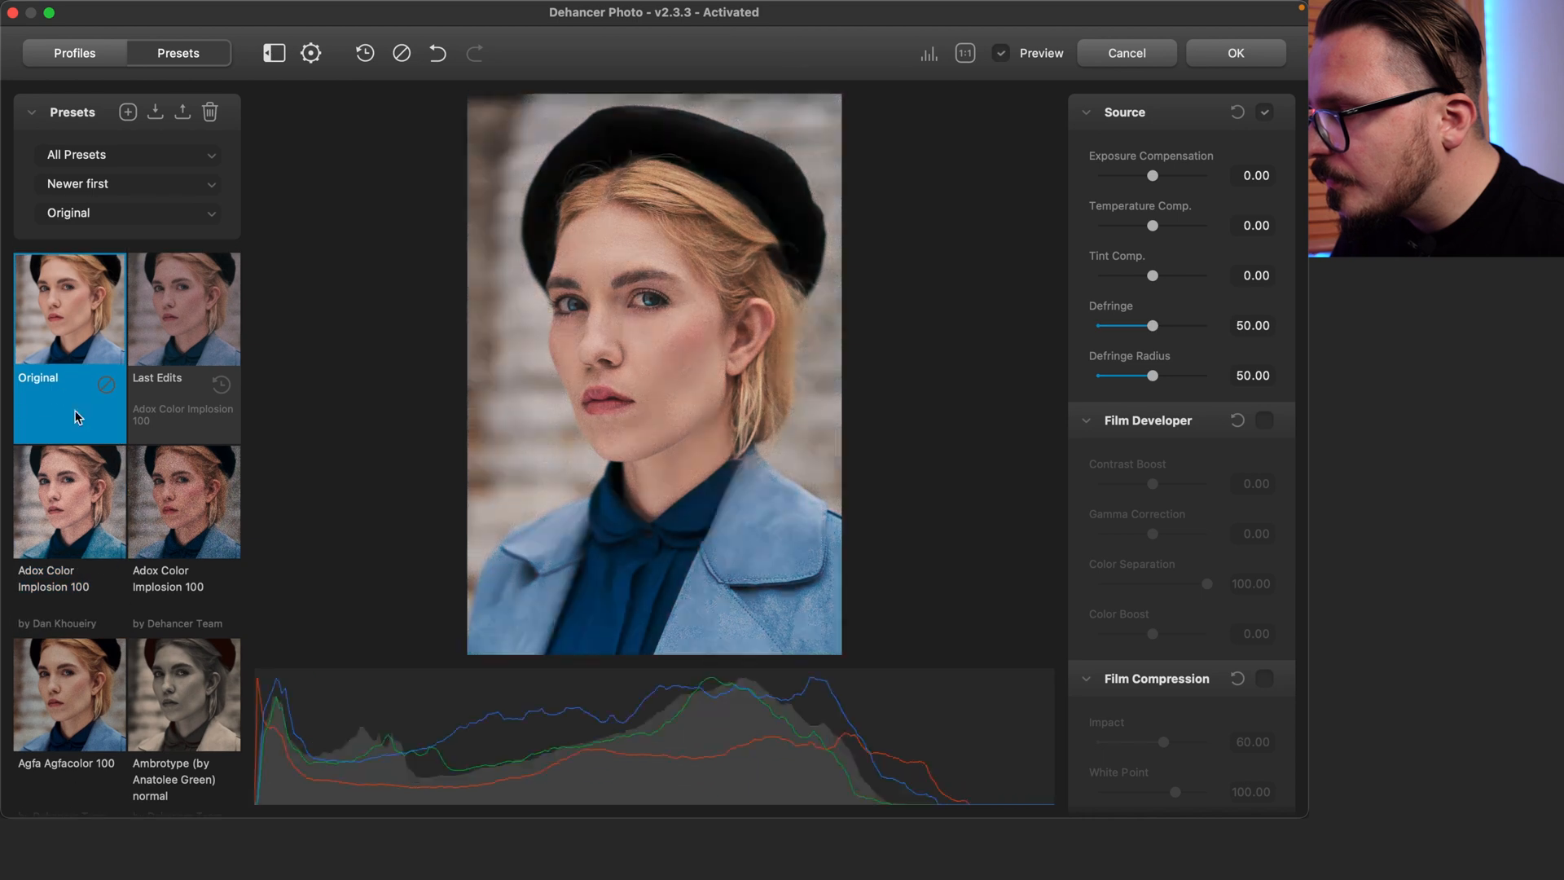
Try presets further down the list and apply the second Kodak Aerocolor IV 125 preset to the portrait
scroll(90, 296, "down", 10)
left_click(79, 530)
scroll(80, 488, "down", 5)
left_click(80, 457)
scroll(80, 457, "down", 5)
left_click(77, 637)
scroll(76, 637, "down", 5)
left_click(61, 624)
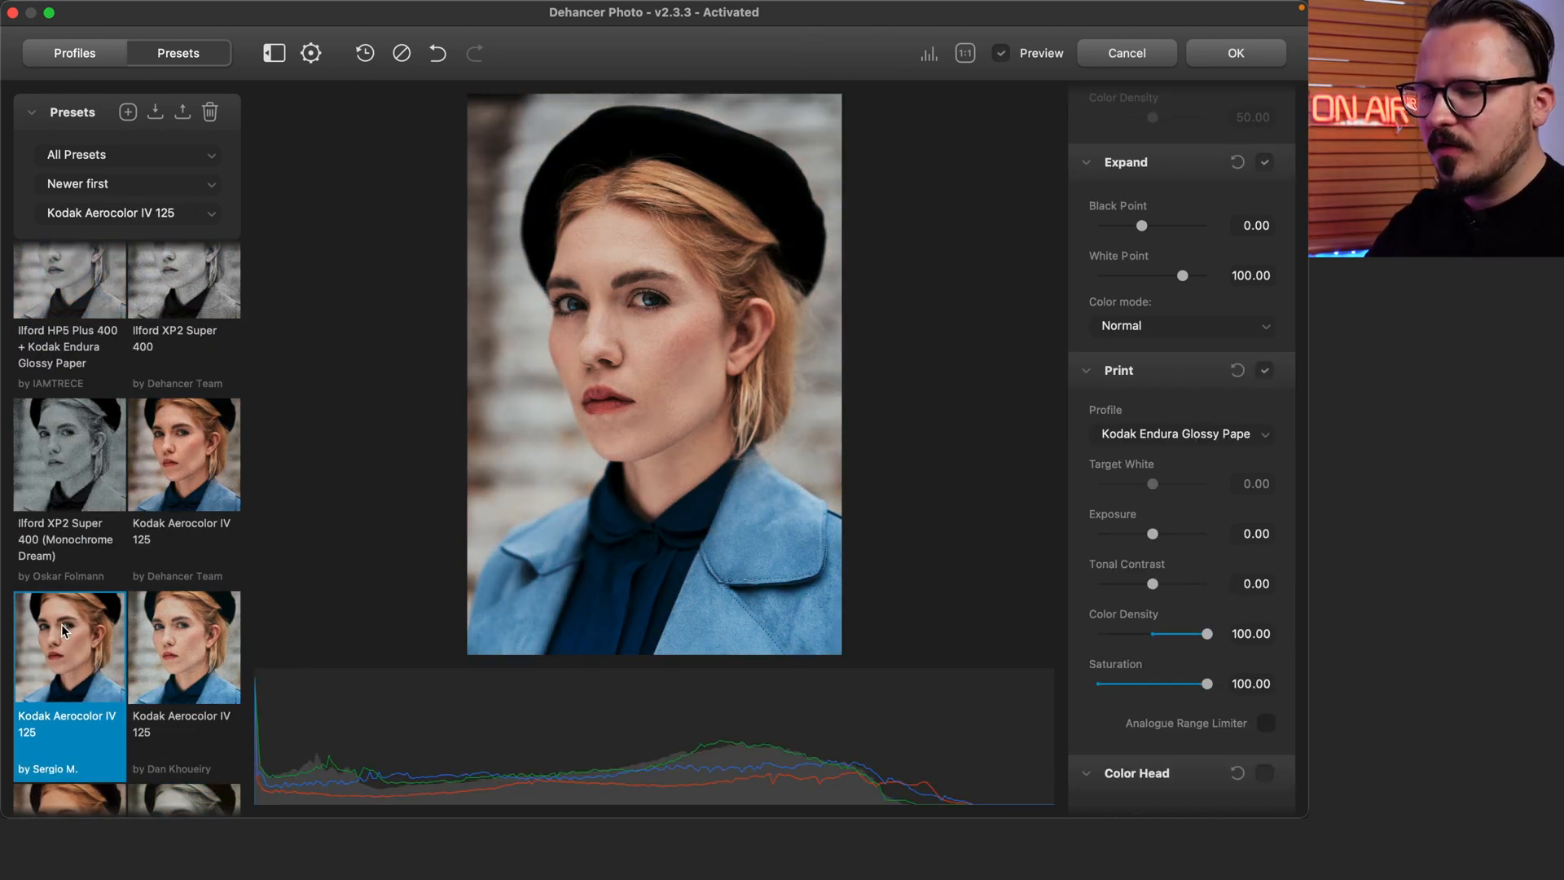
Set the Expand Black Point to about -4 and compare the portrait with its unprocessed version
scroll(1146, 552, "up", 4)
left_click_drag(1144, 561, 1133, 559)
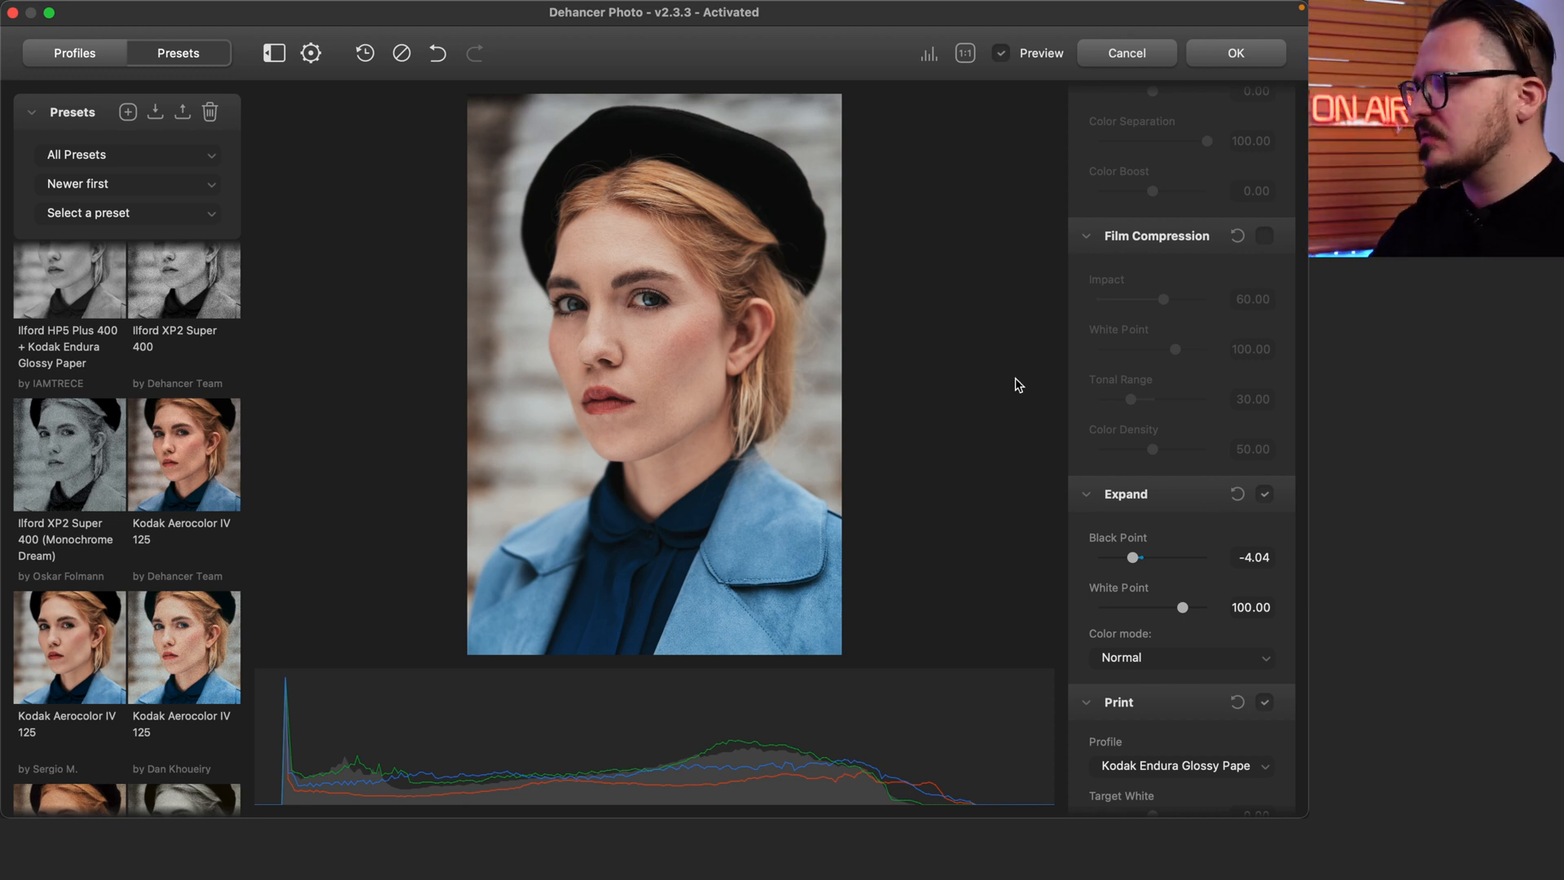
left_click(1002, 55)
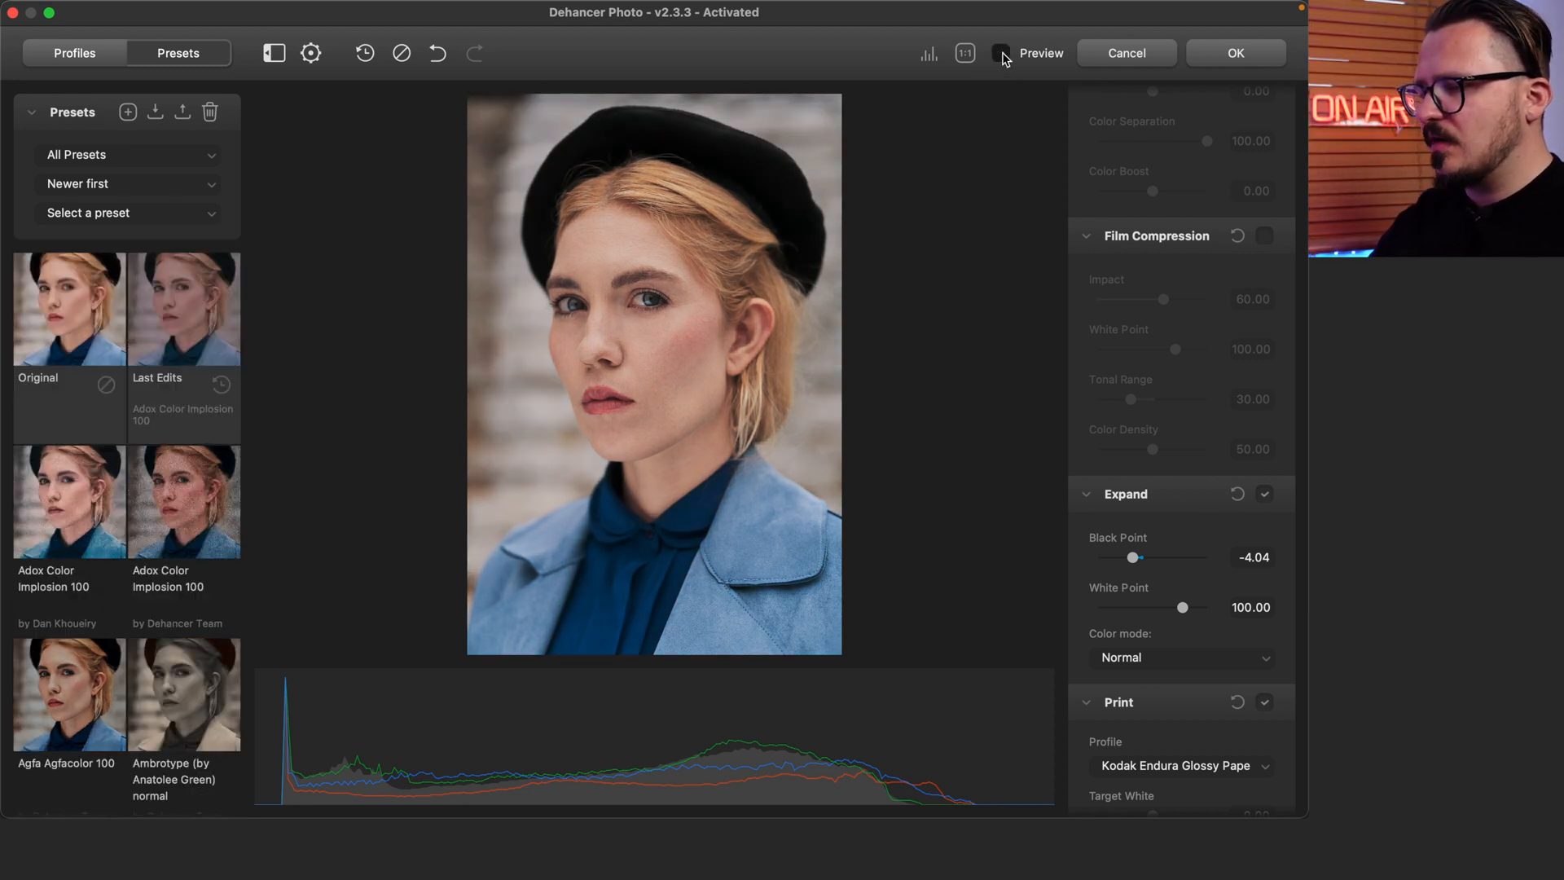
left_click(1003, 55)
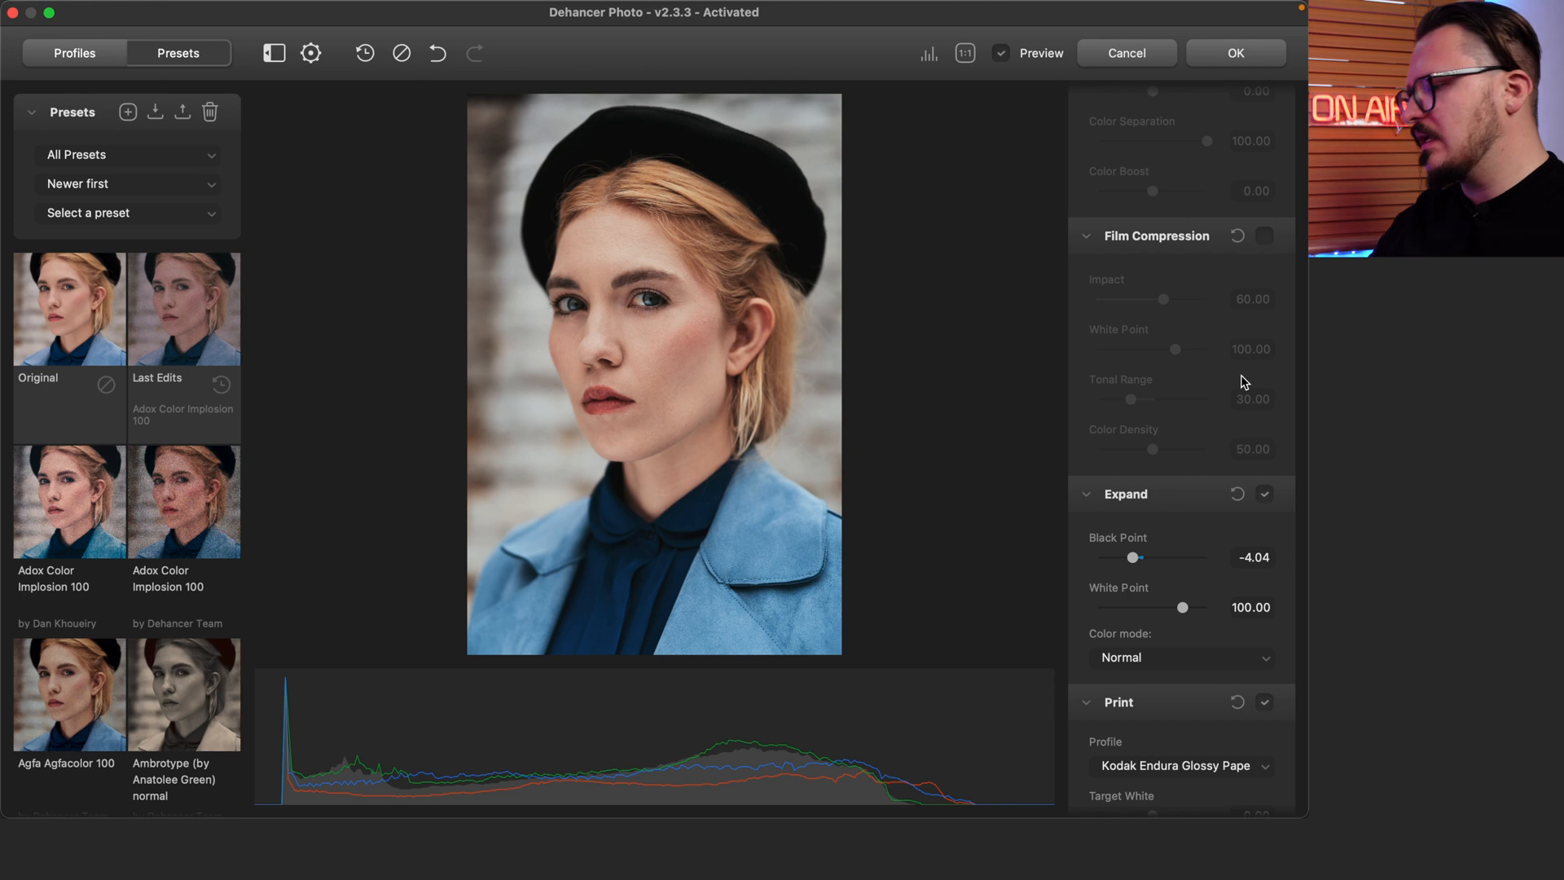
Set Film Grain to the Positive film type with an Amount of 40, and apply the effect to the portrait
scroll(1241, 380, "down", 3)
scroll(1239, 374, "down", 10)
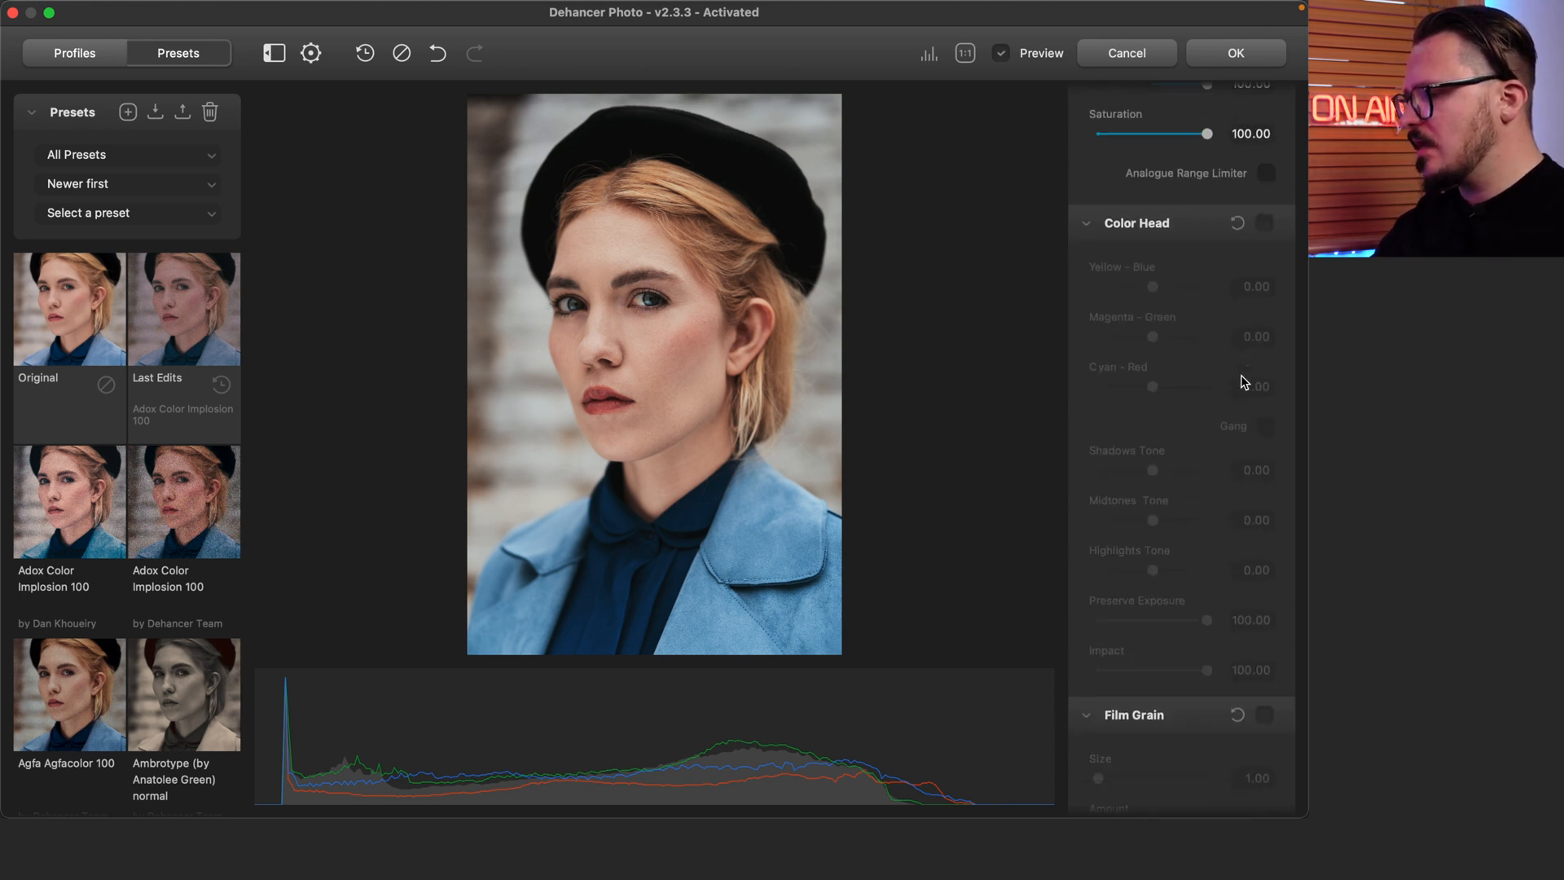
left_click(1167, 753)
left_click(1158, 768)
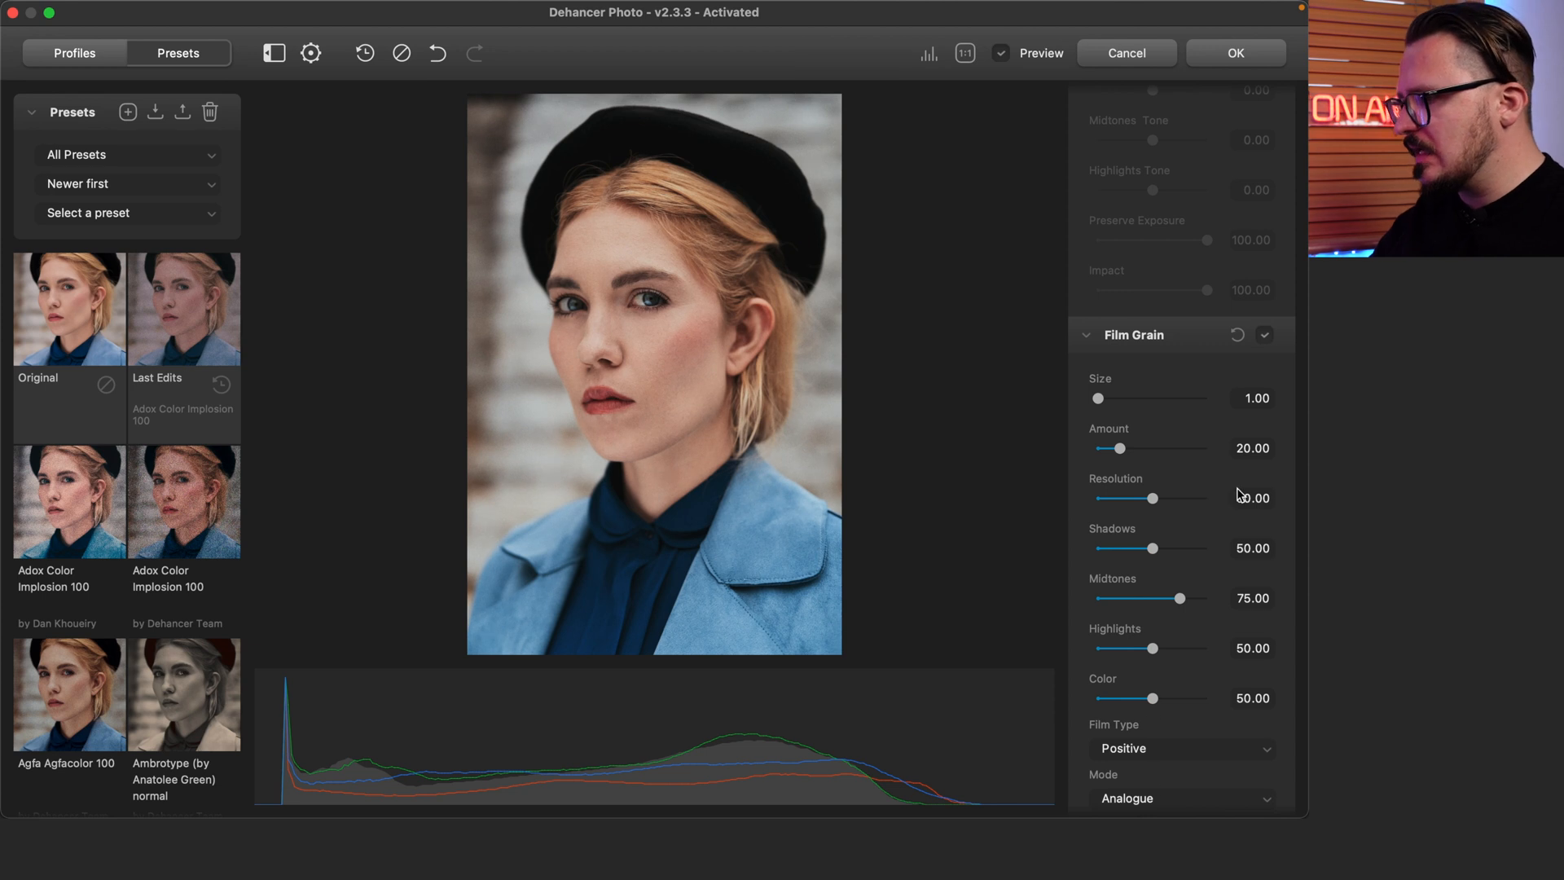
left_click(1248, 446)
type("40")
key("Return")
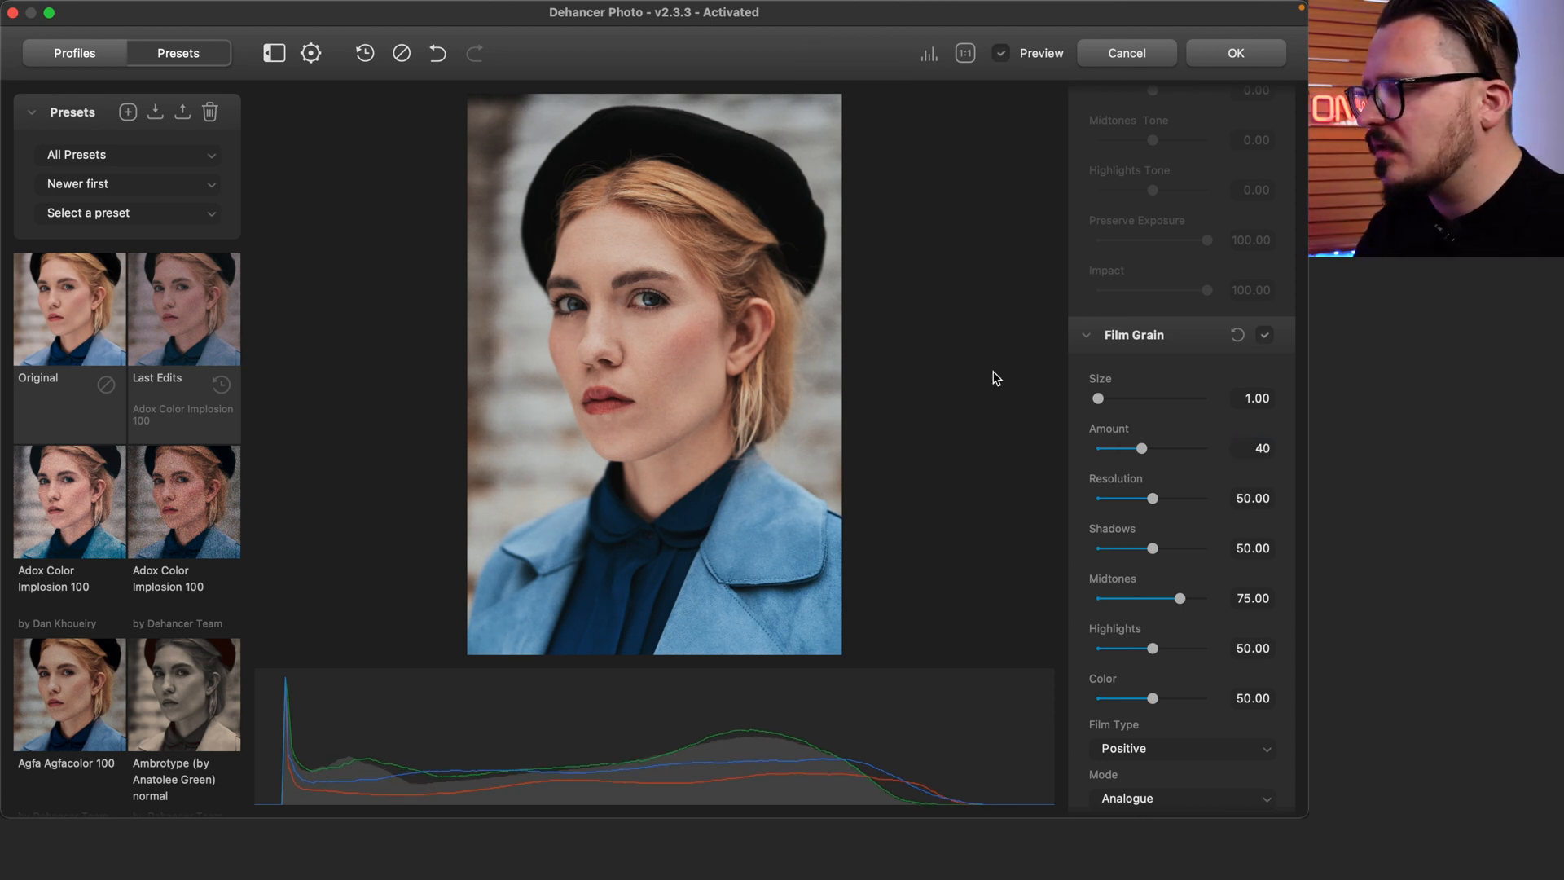
left_click(1262, 70)
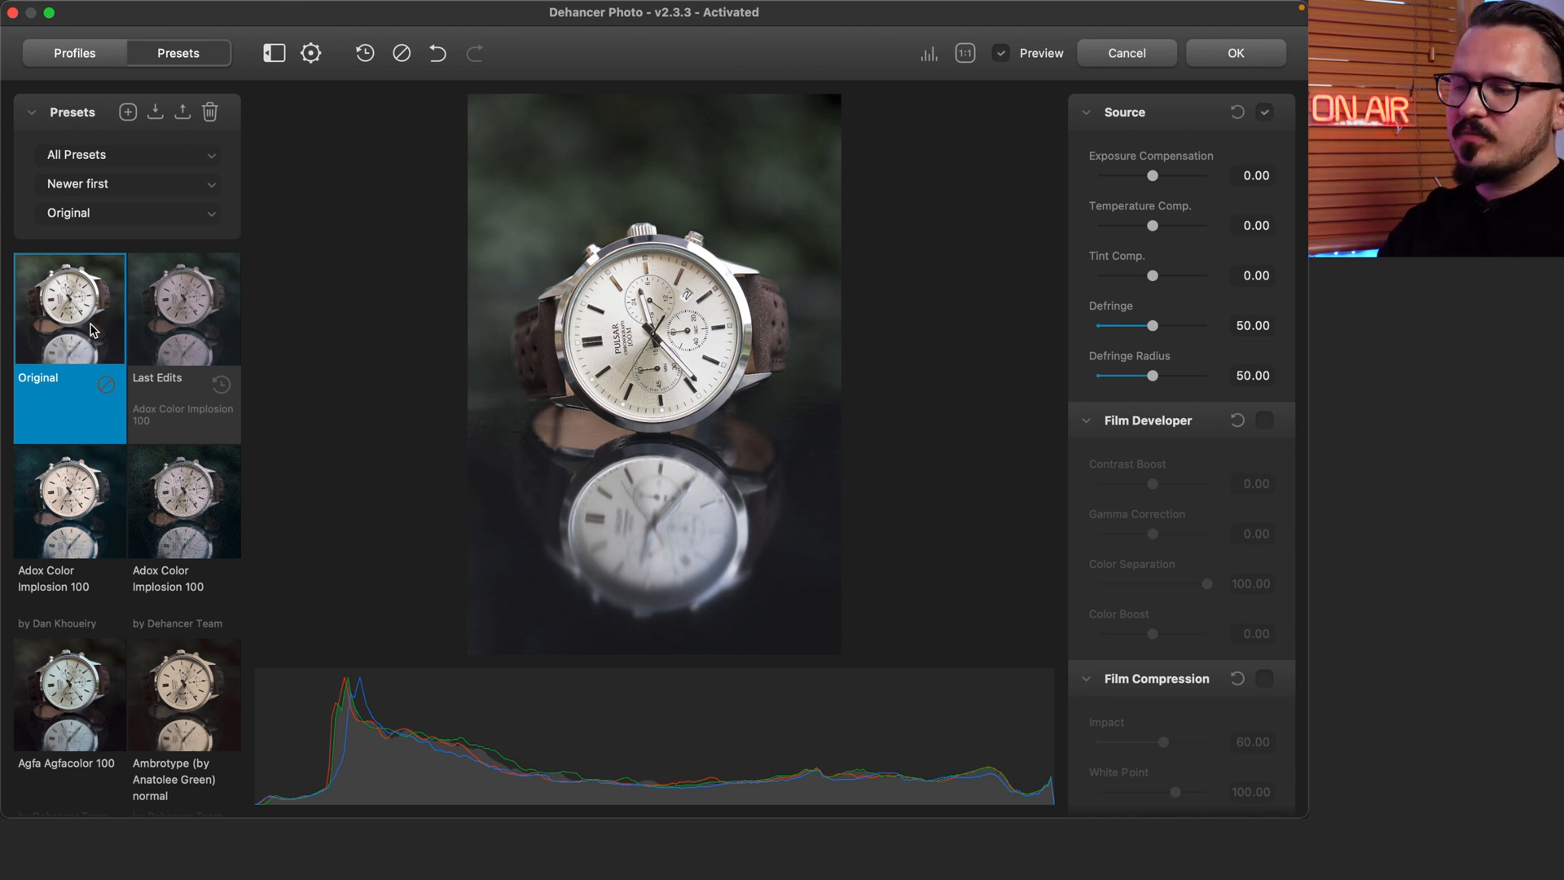
Try the presets from Adox Color Implosion 100 to Cinestill 800T (Dusty Bend) on the watch photo
left_click(77, 482)
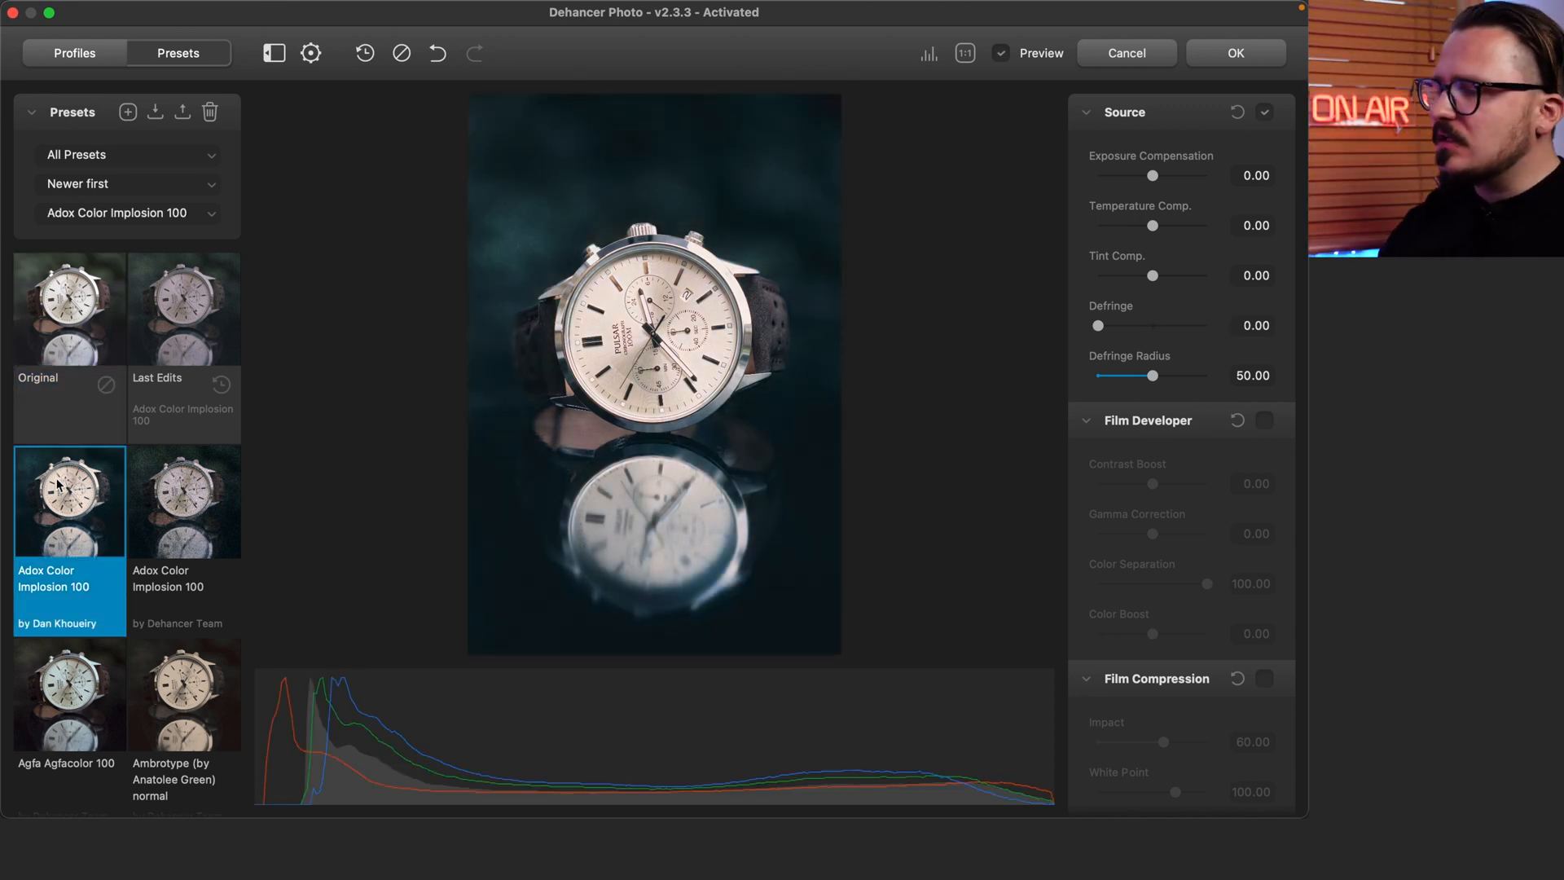
left_click(169, 482)
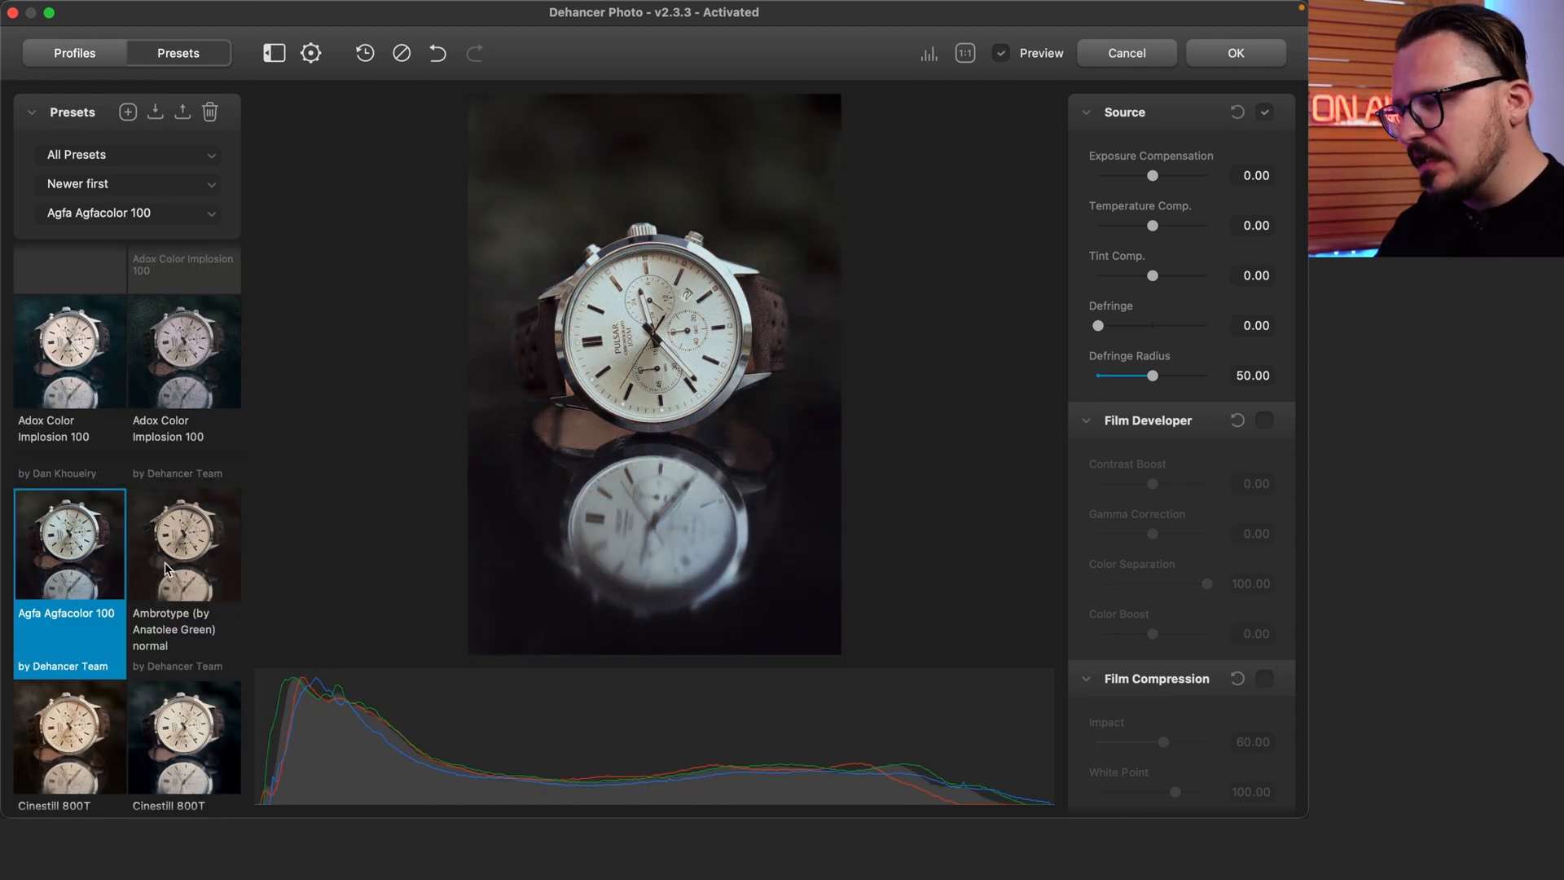
scroll(164, 562, "down", 3)
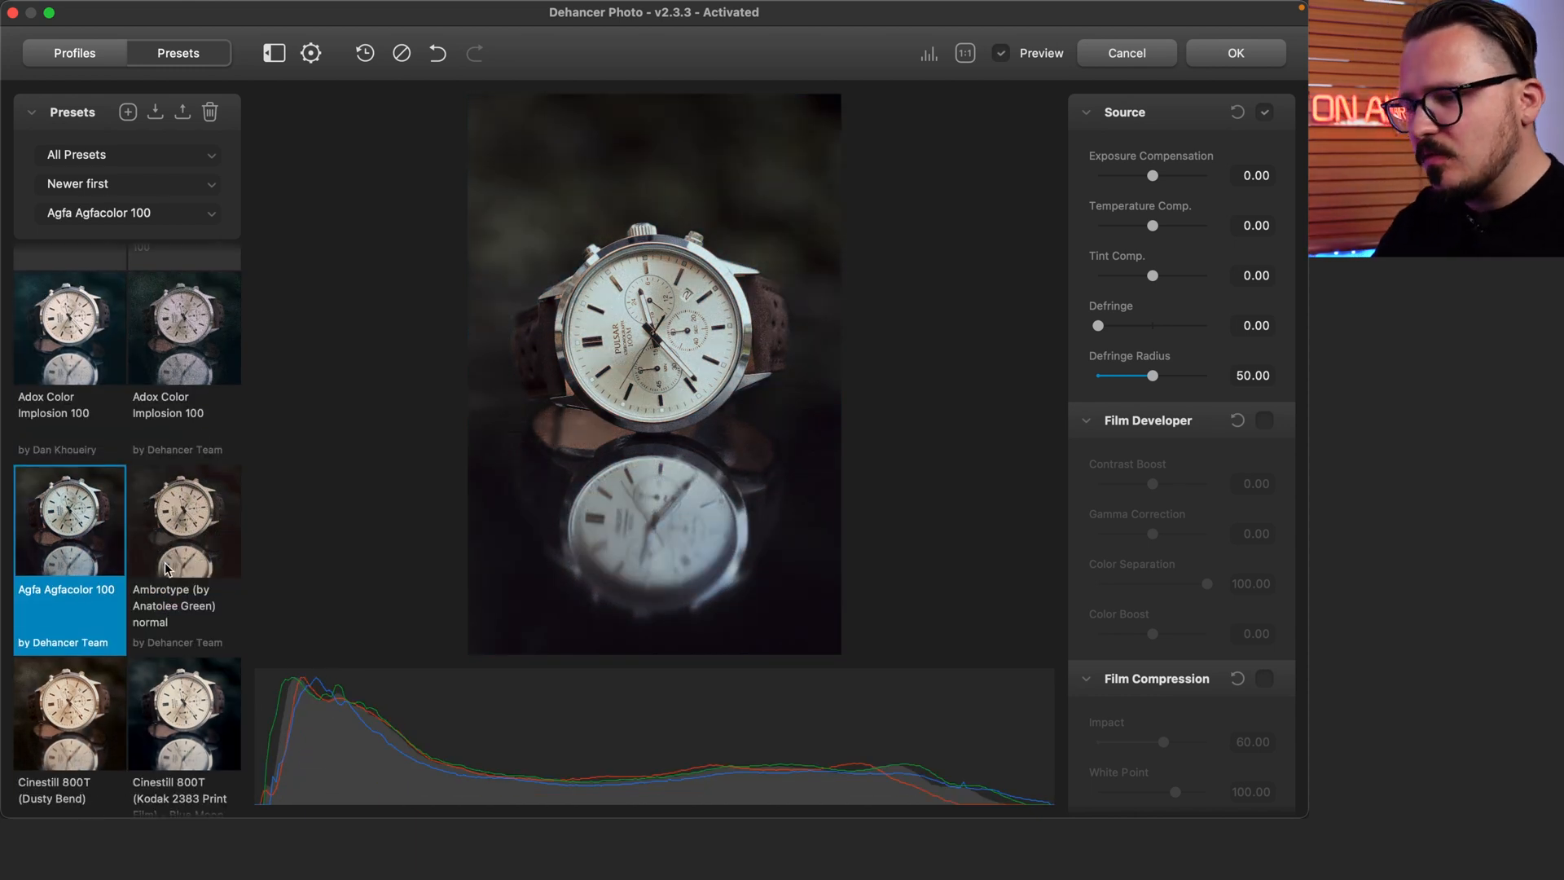
left_click(174, 520)
left_click(57, 623)
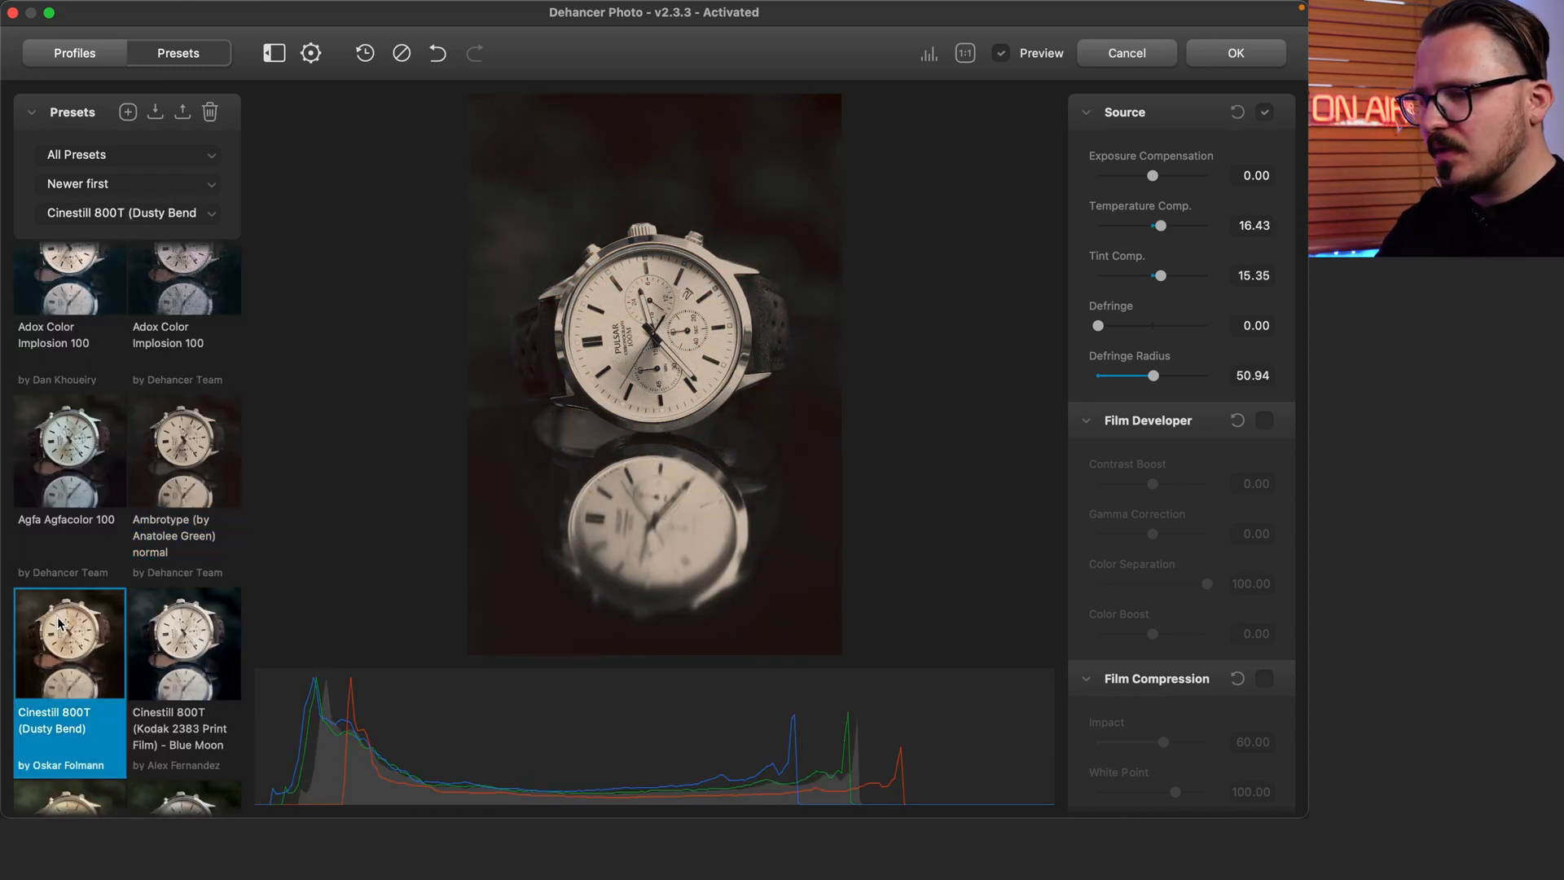
Continue trying presets on the watch photo, including Fuji Eterna Vivid 500 (Exp.2013), ending with Ilford XP2 Super 400
scroll(57, 668, "down", 5)
left_click(57, 705)
scroll(57, 668, "down", 6)
left_click(183, 651)
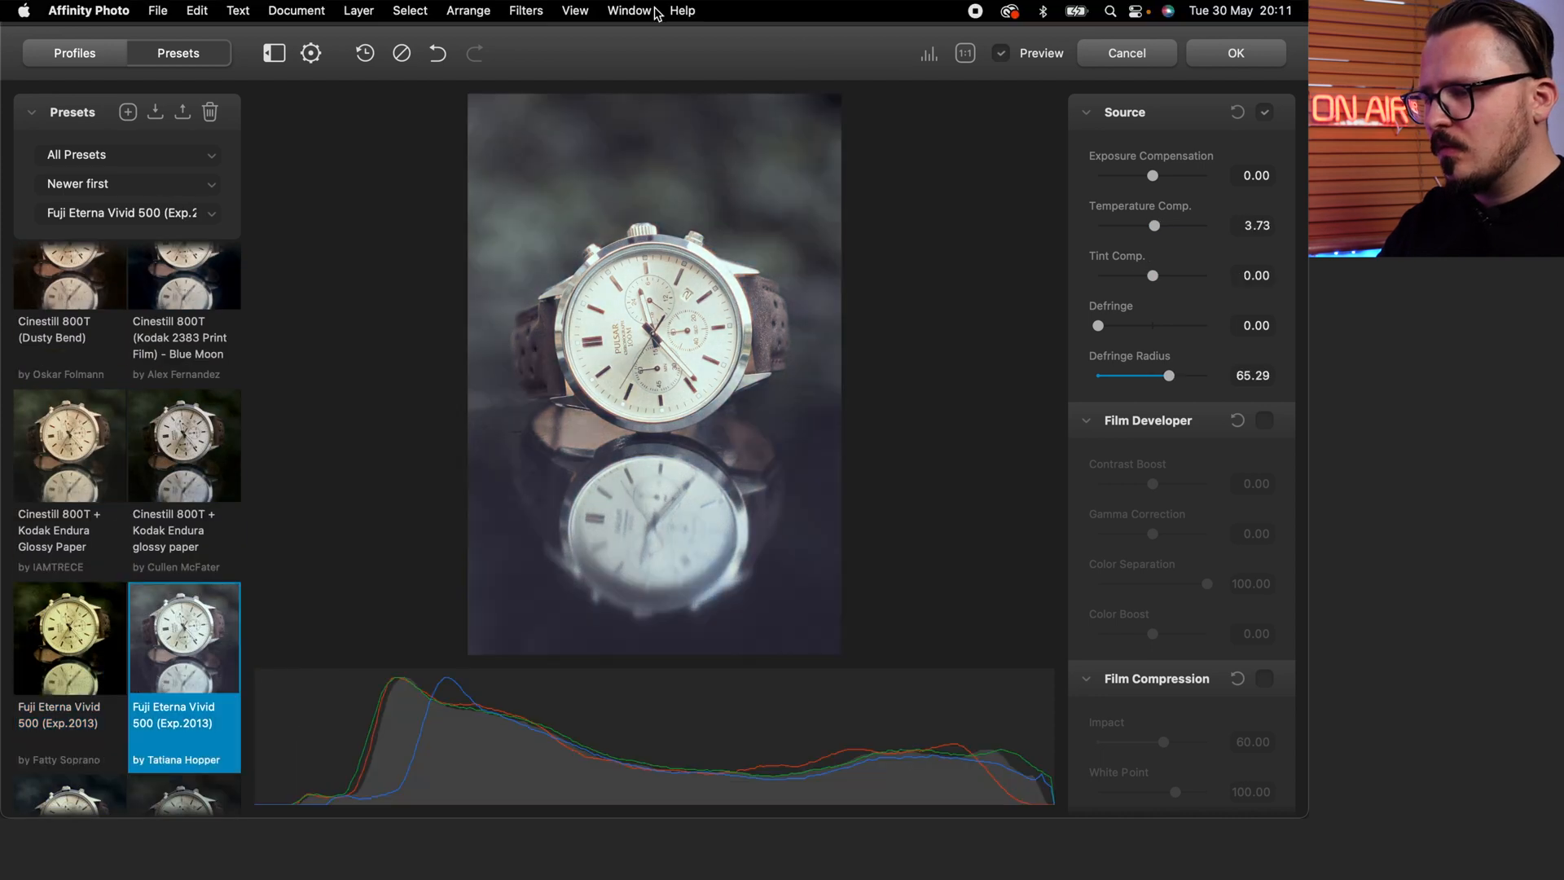
scroll(163, 652, "down", 12)
left_click(183, 651)
scroll(114, 620, "down", 15)
left_click(69, 574)
scroll(69, 595, "down", 11)
left_click(184, 599)
scroll(52, 593, "down", 9)
left_click(157, 526)
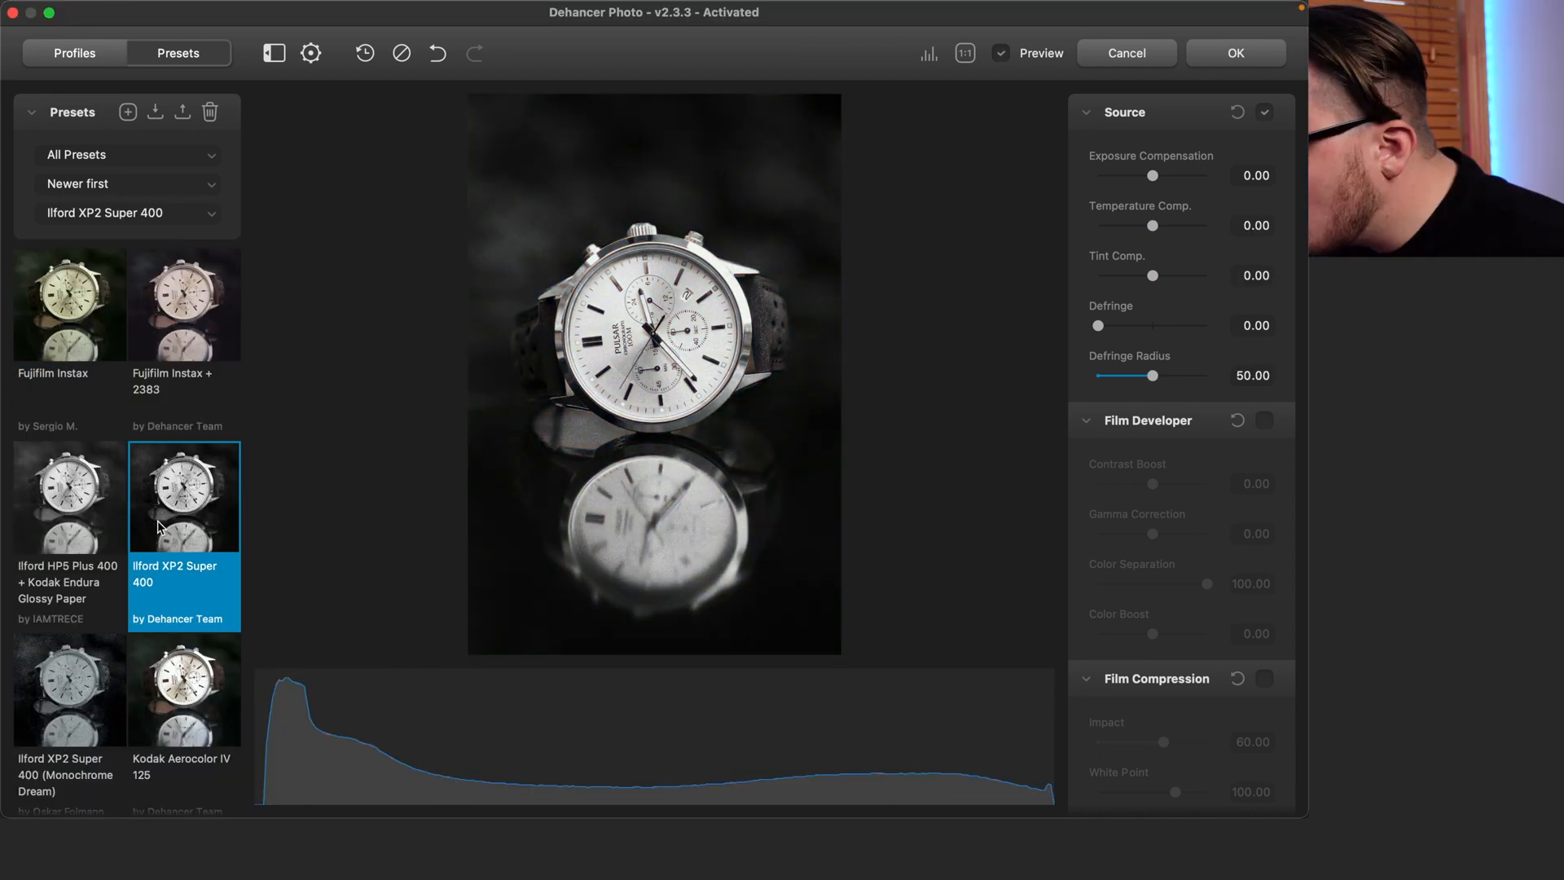
Try Kodak Color Plus 200 (Golden Hour tweak) and Kodak Ektar 25 (Exp.1996) + 2383 on the watch photo
scroll(158, 526, "down", 3)
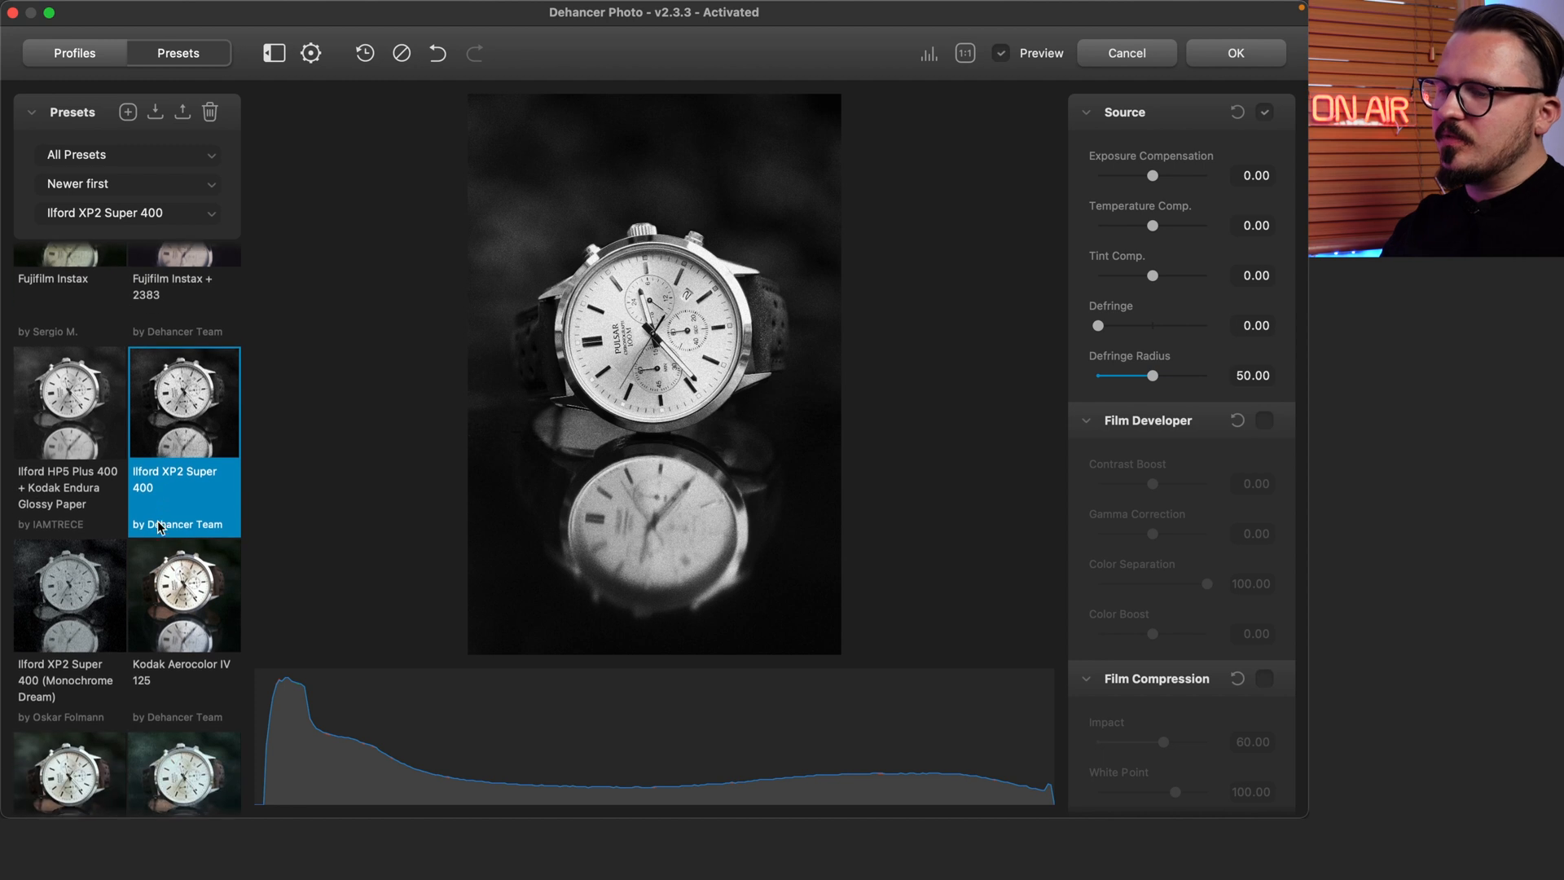
scroll(135, 562, "down", 12)
scroll(134, 566, "down", 3)
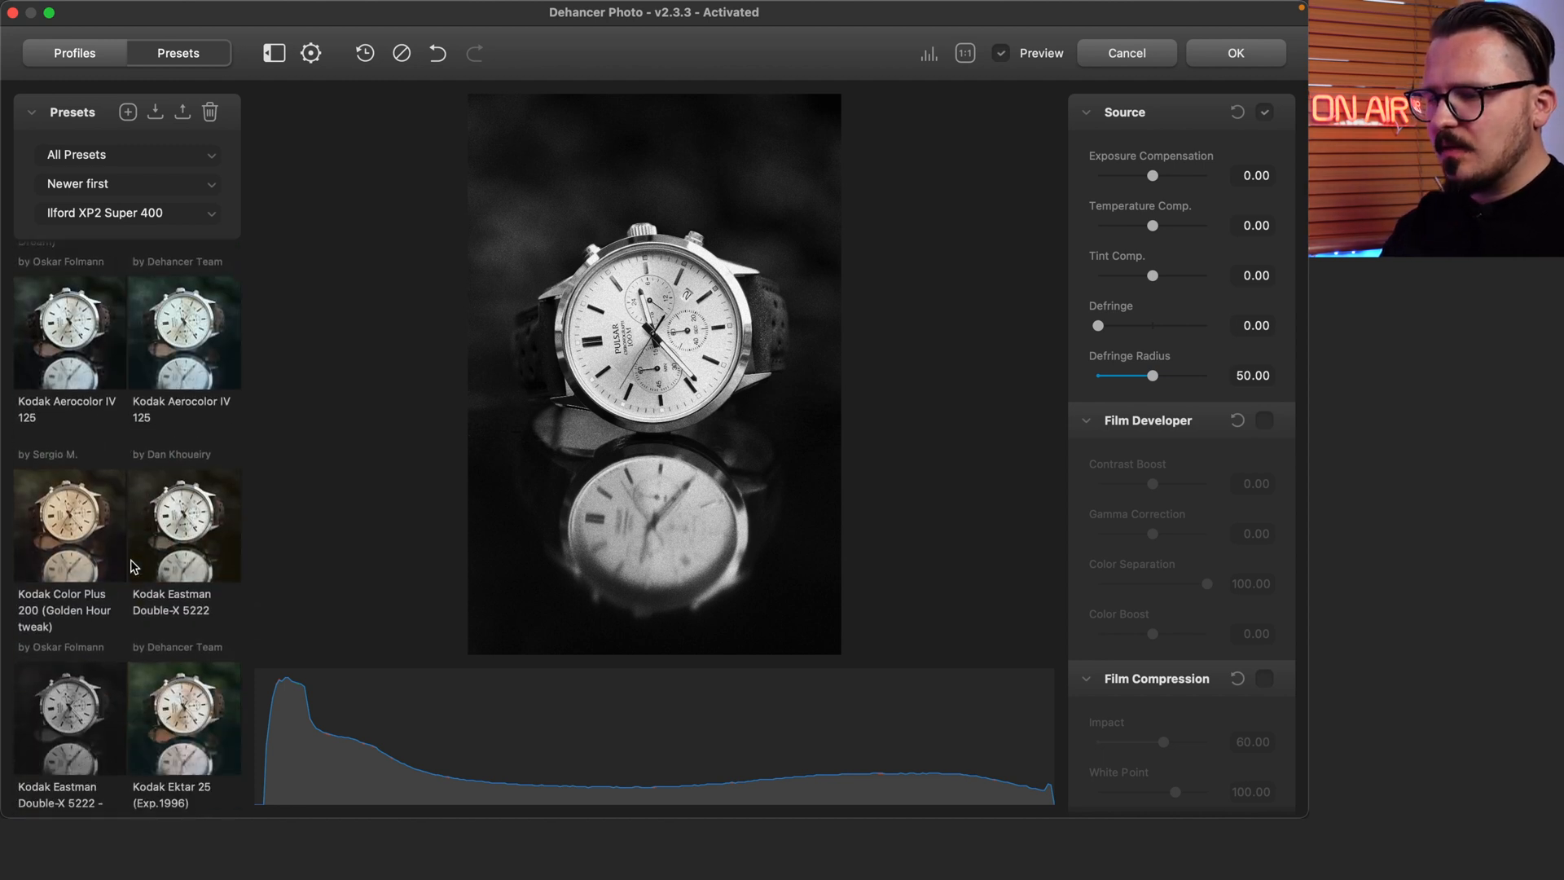
left_click(102, 531)
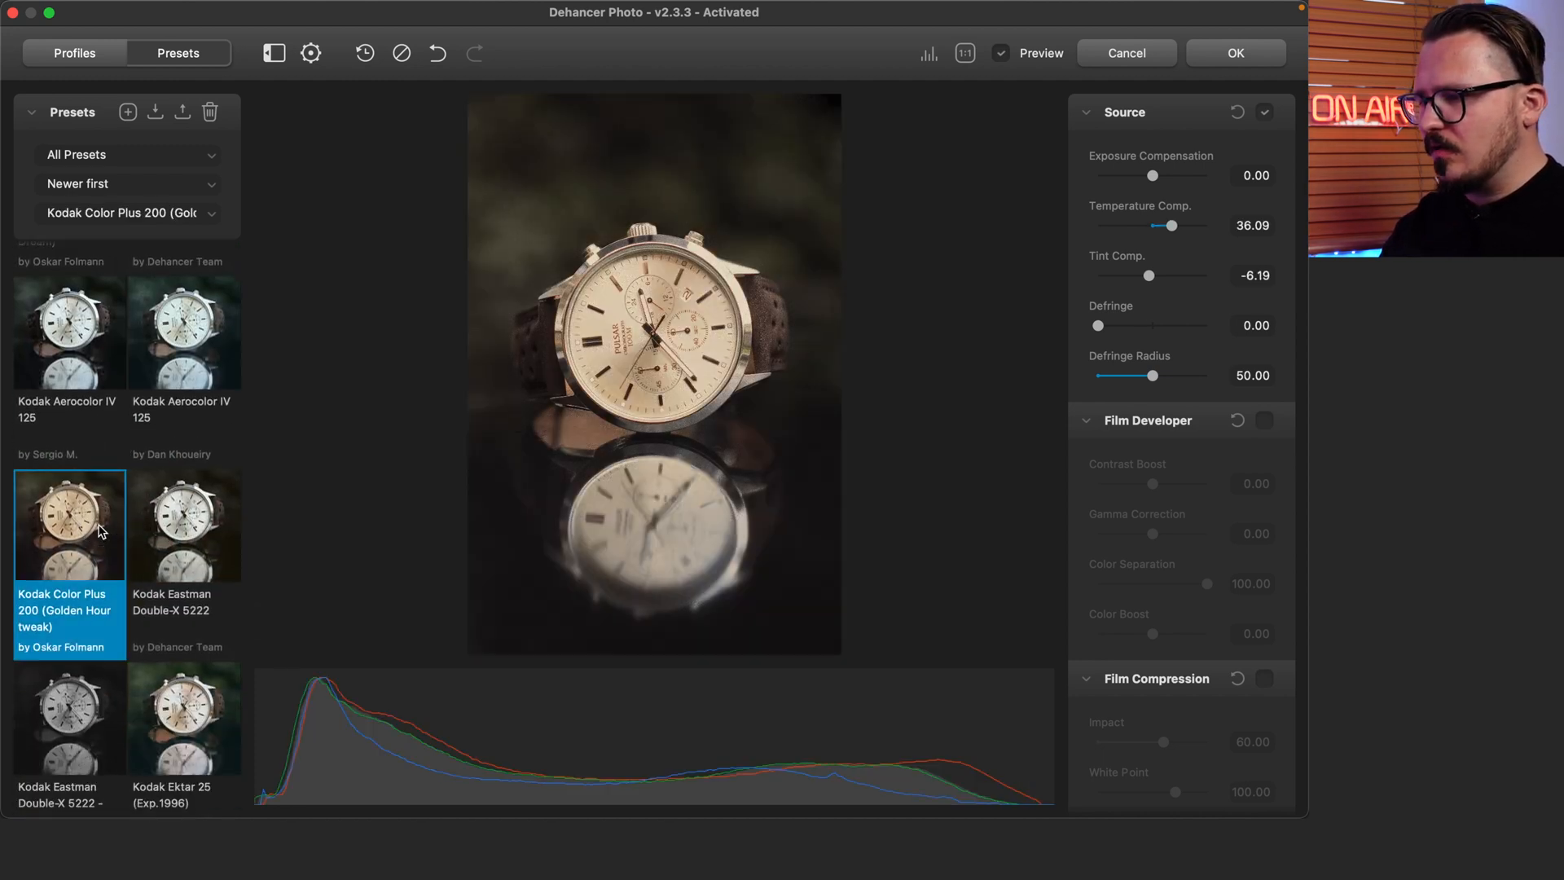
scroll(163, 664, "down", 15)
left_click(70, 505)
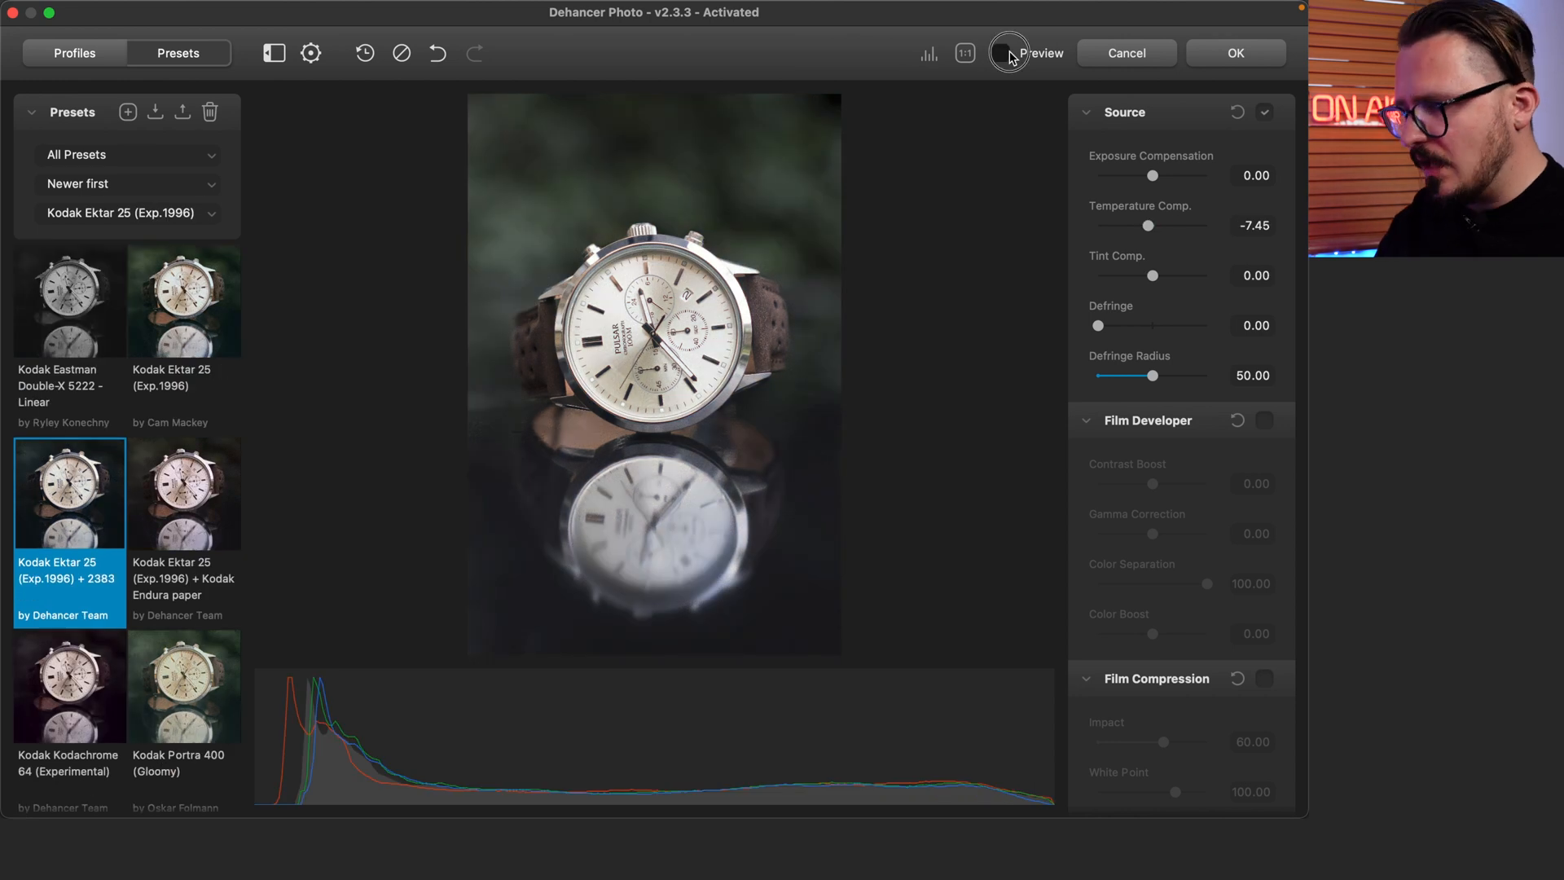
Compare the Kodak Ektar 25 (Exp.1996) + 2383 look with the unprocessed watch photo
left_click(1007, 54)
left_click(1007, 54)
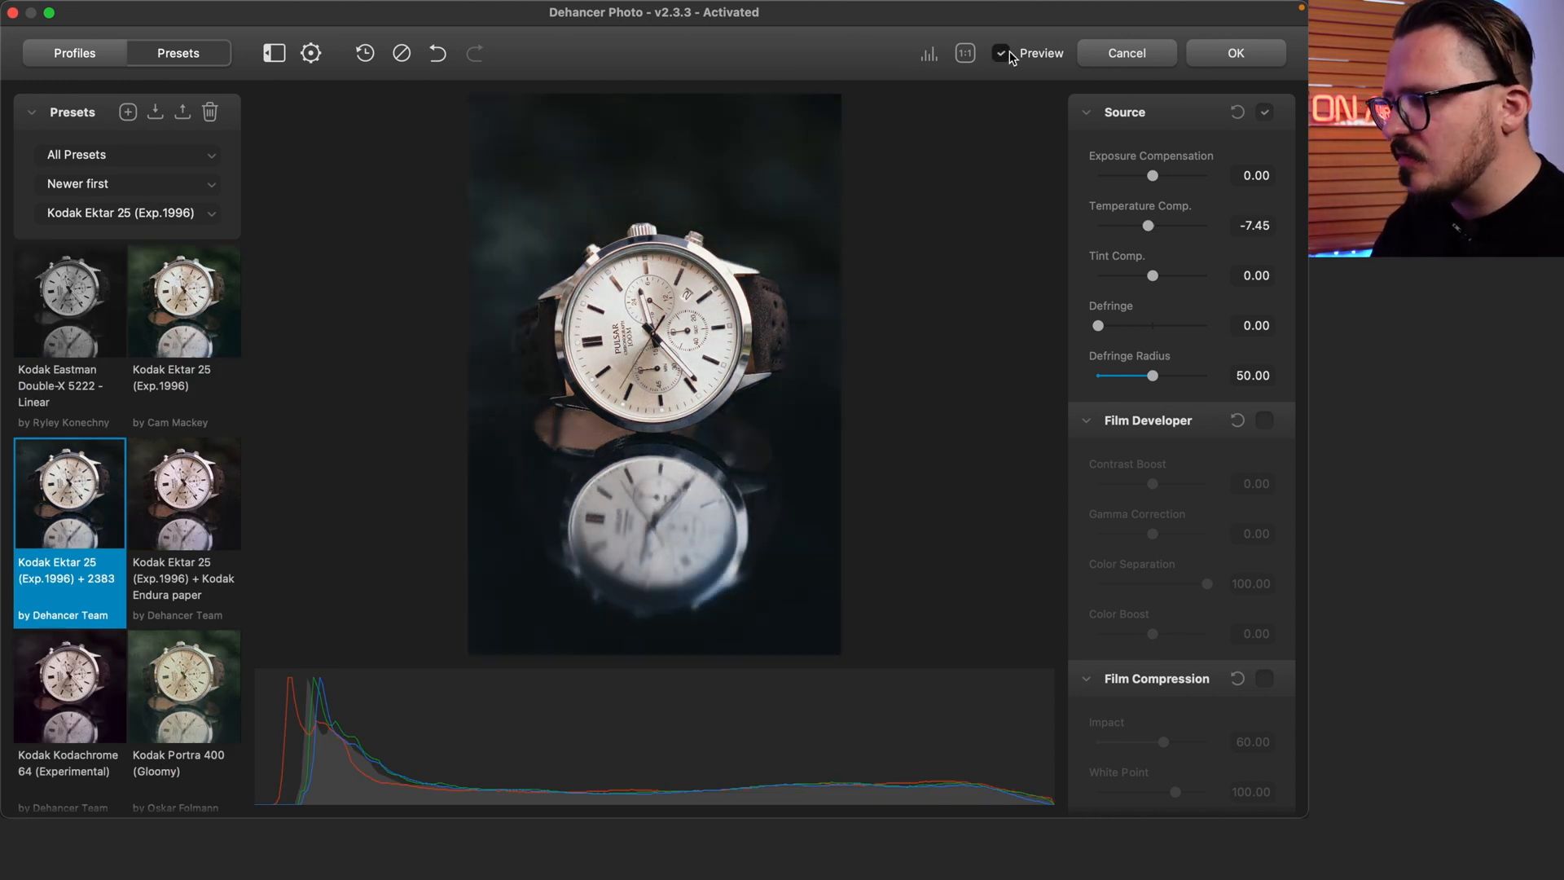
left_click(1007, 53)
left_click(1006, 54)
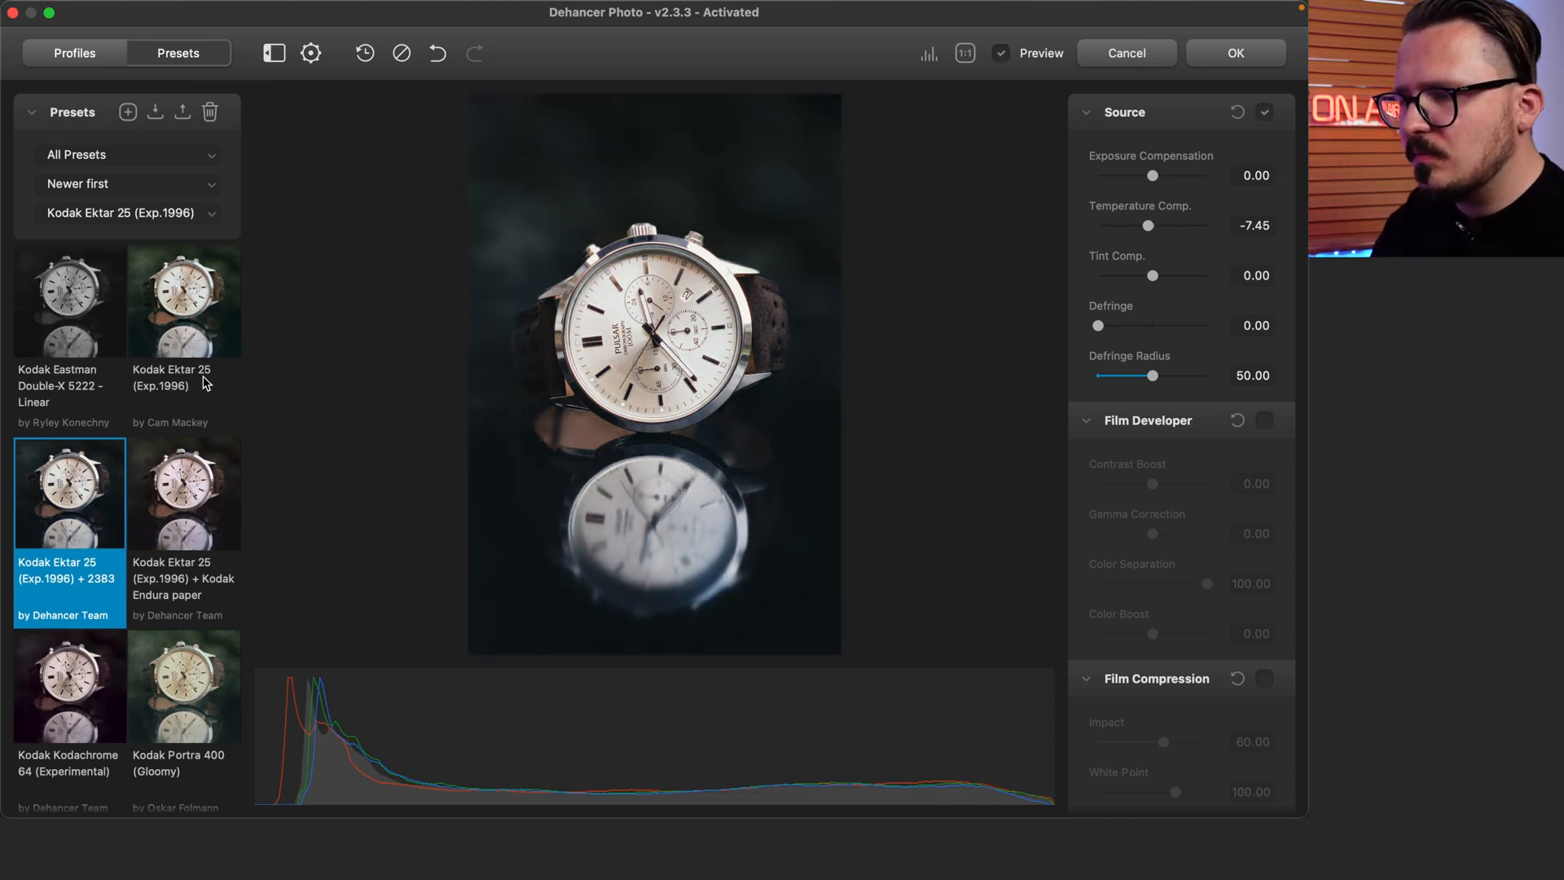
Return to the start of the preset list and apply the first Adox Color Implosion 100 preset to the watch photo
scroll(206, 382, "up", 5)
scroll(203, 377, "up", 6)
scroll(203, 377, "down", 2)
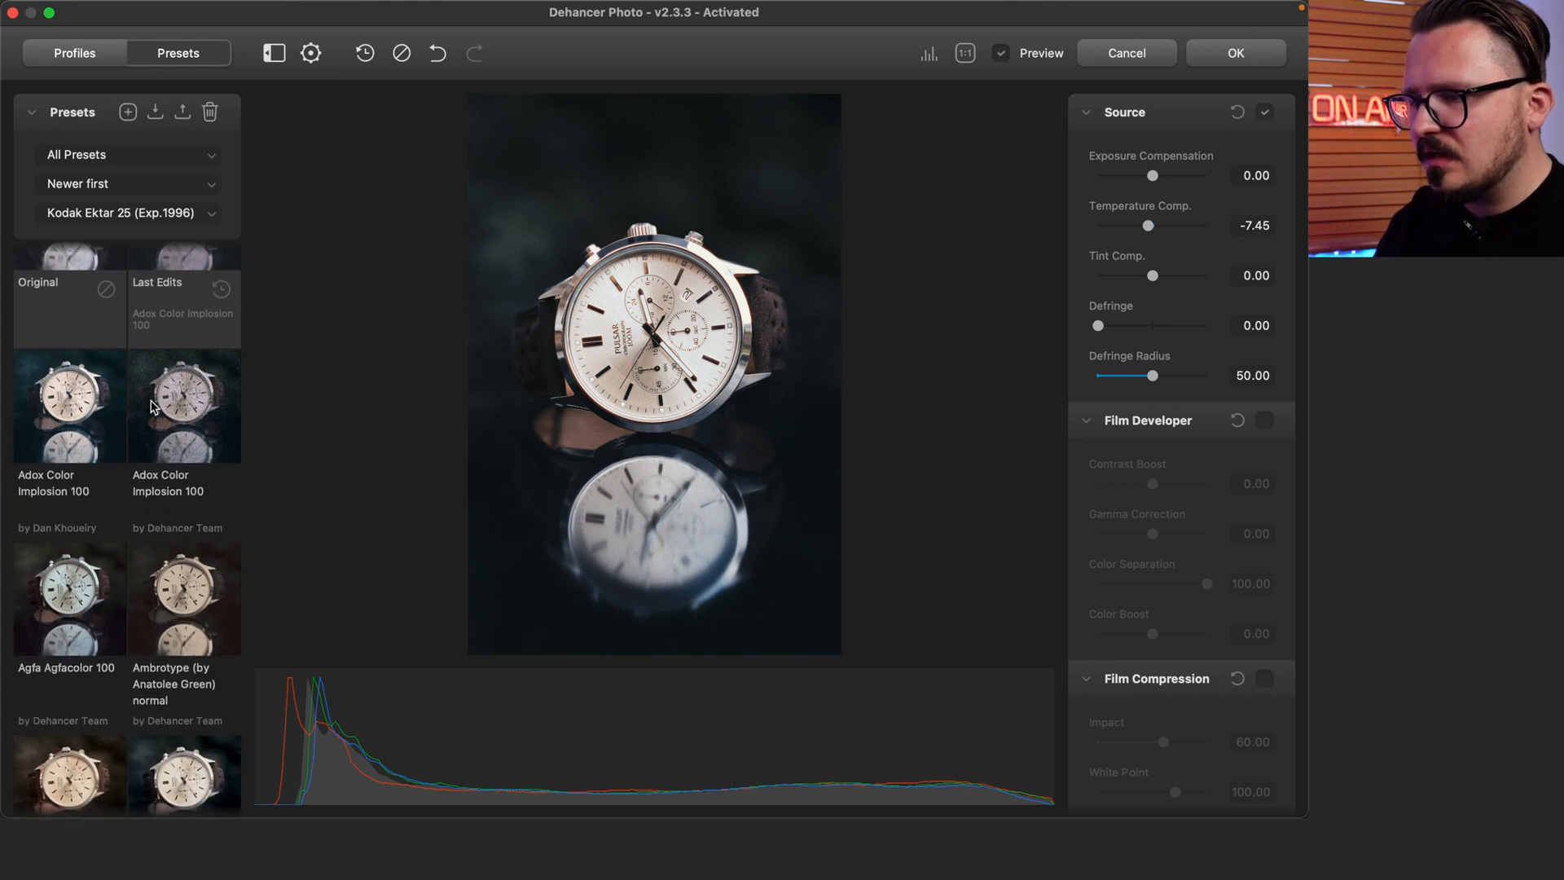
left_click(97, 427)
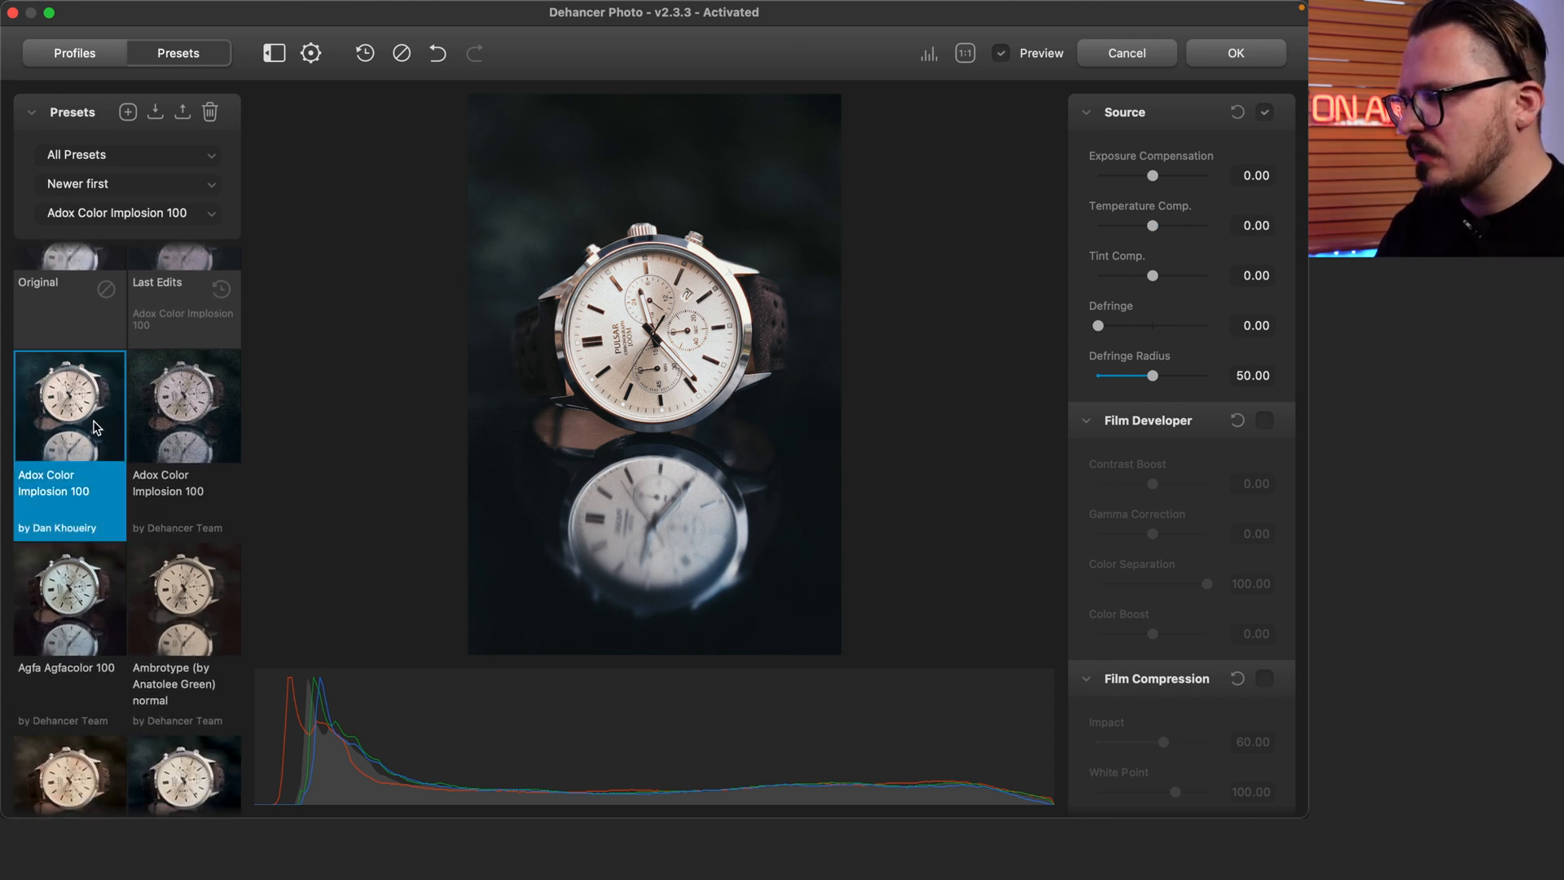
scroll(96, 427, "up", 2)
scroll(96, 427, "down", 6)
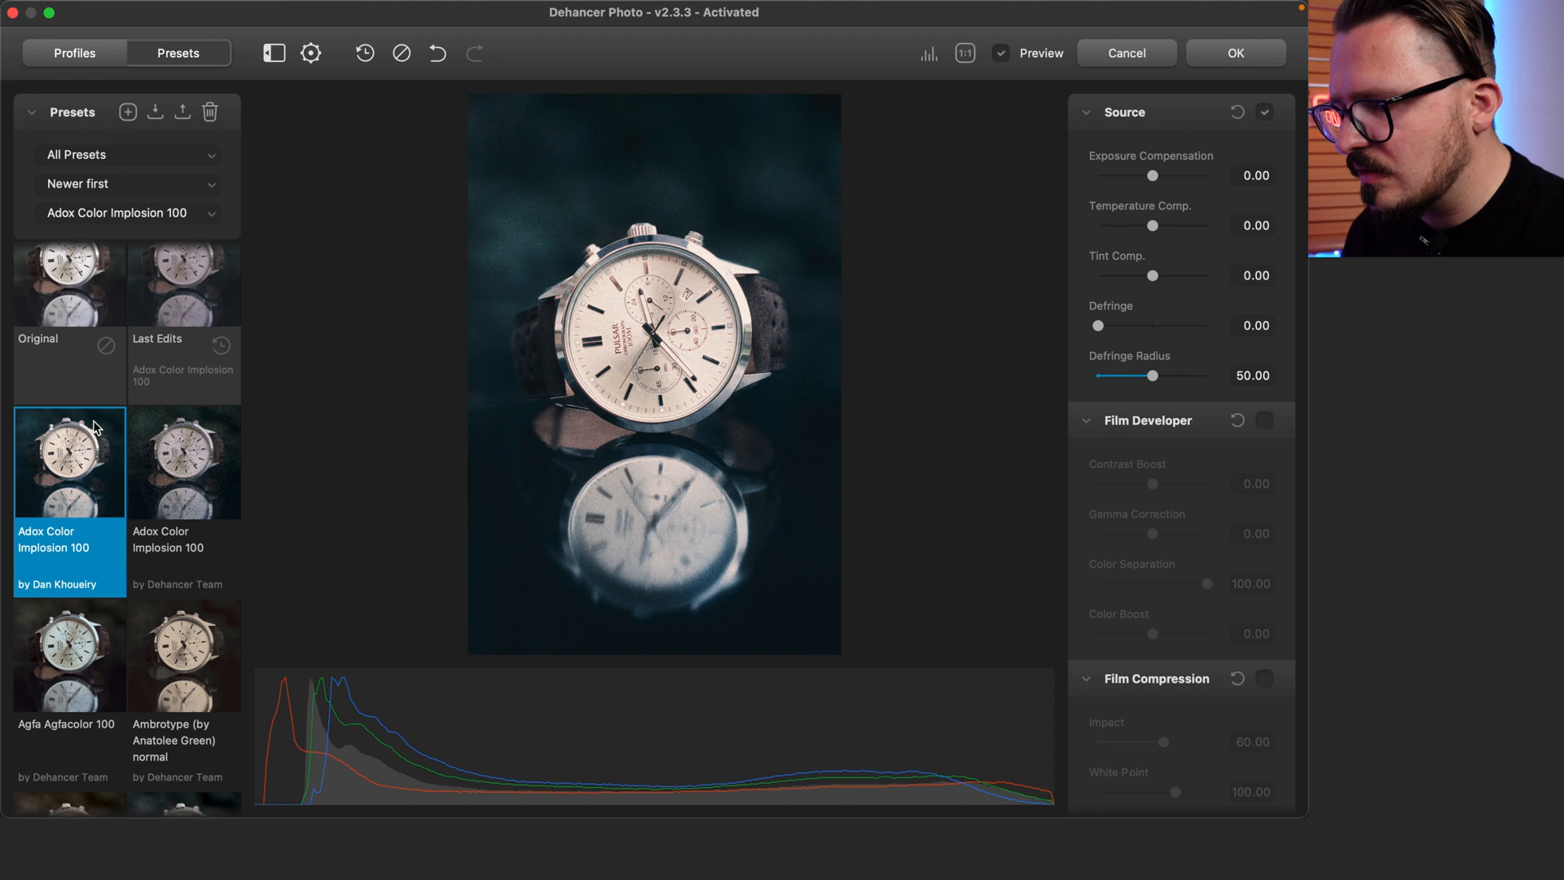
scroll(96, 427, "up", 6)
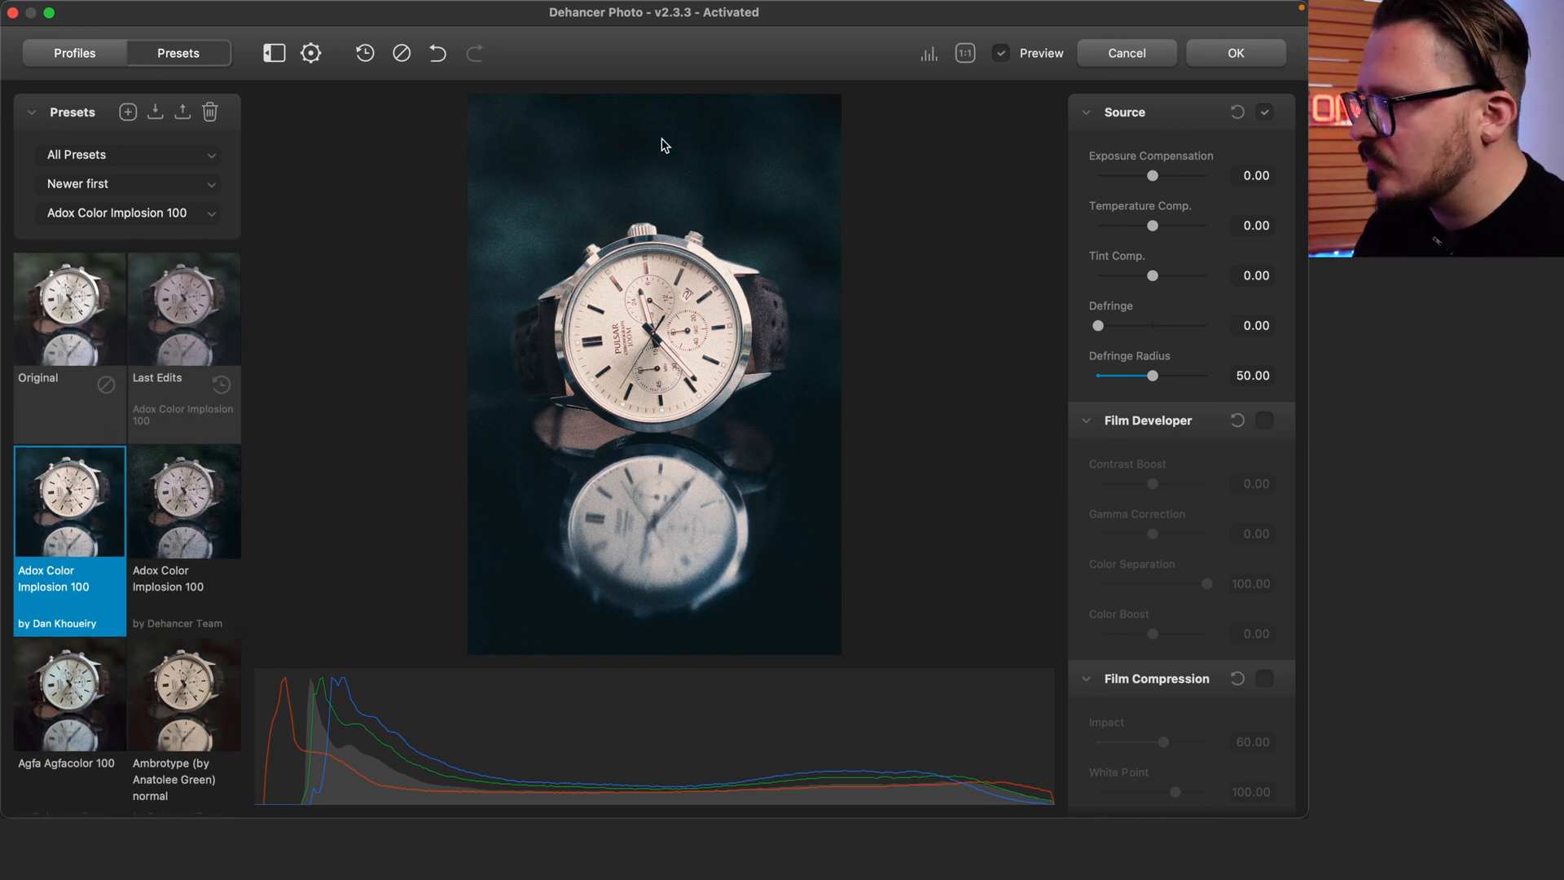
Compare the Adox Color Implosion 100 look with the unprocessed watch photo
left_click(1002, 55)
left_click(1002, 55)
left_click(1002, 55)
left_click(1002, 55)
Change the Film Grain film type to Positive for the watch photo
scroll(1229, 432, "down", 5)
scroll(1228, 432, "down", 15)
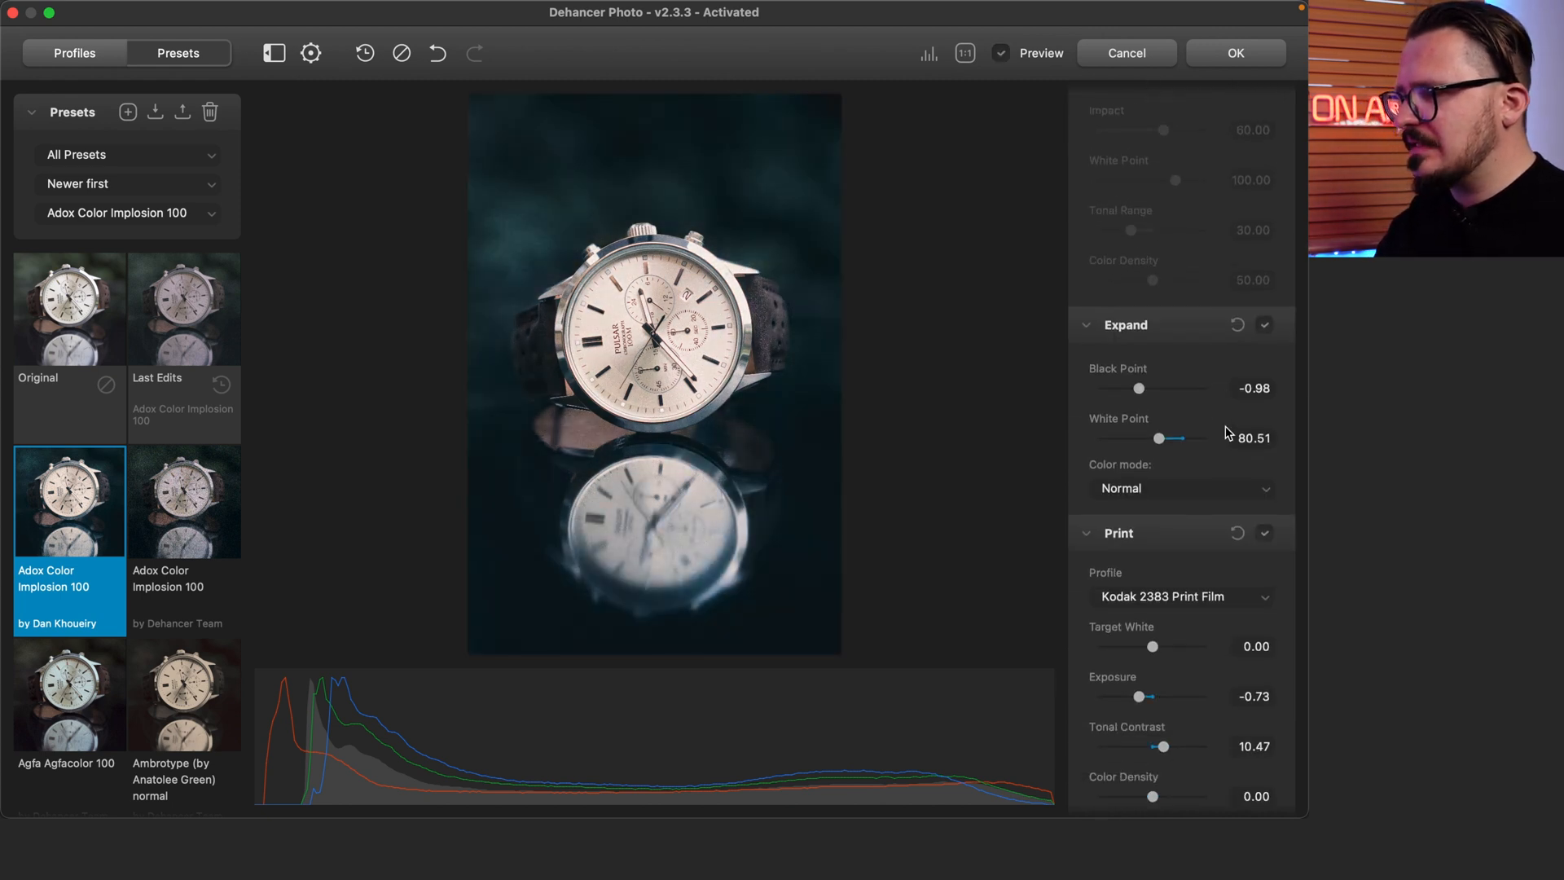
scroll(1229, 433, "down", 6)
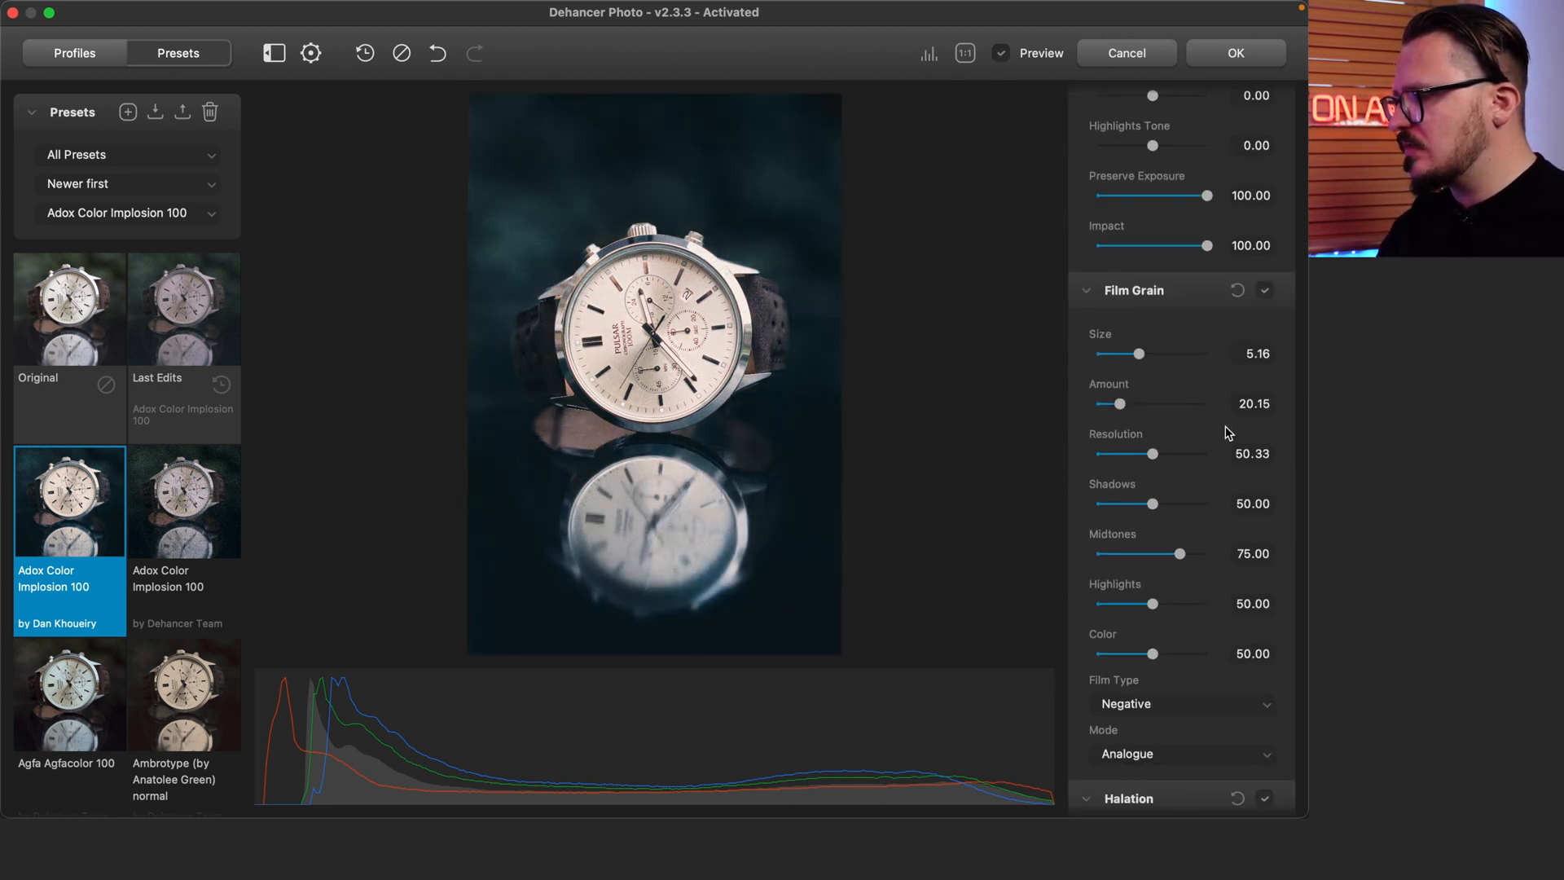
left_click(1230, 706)
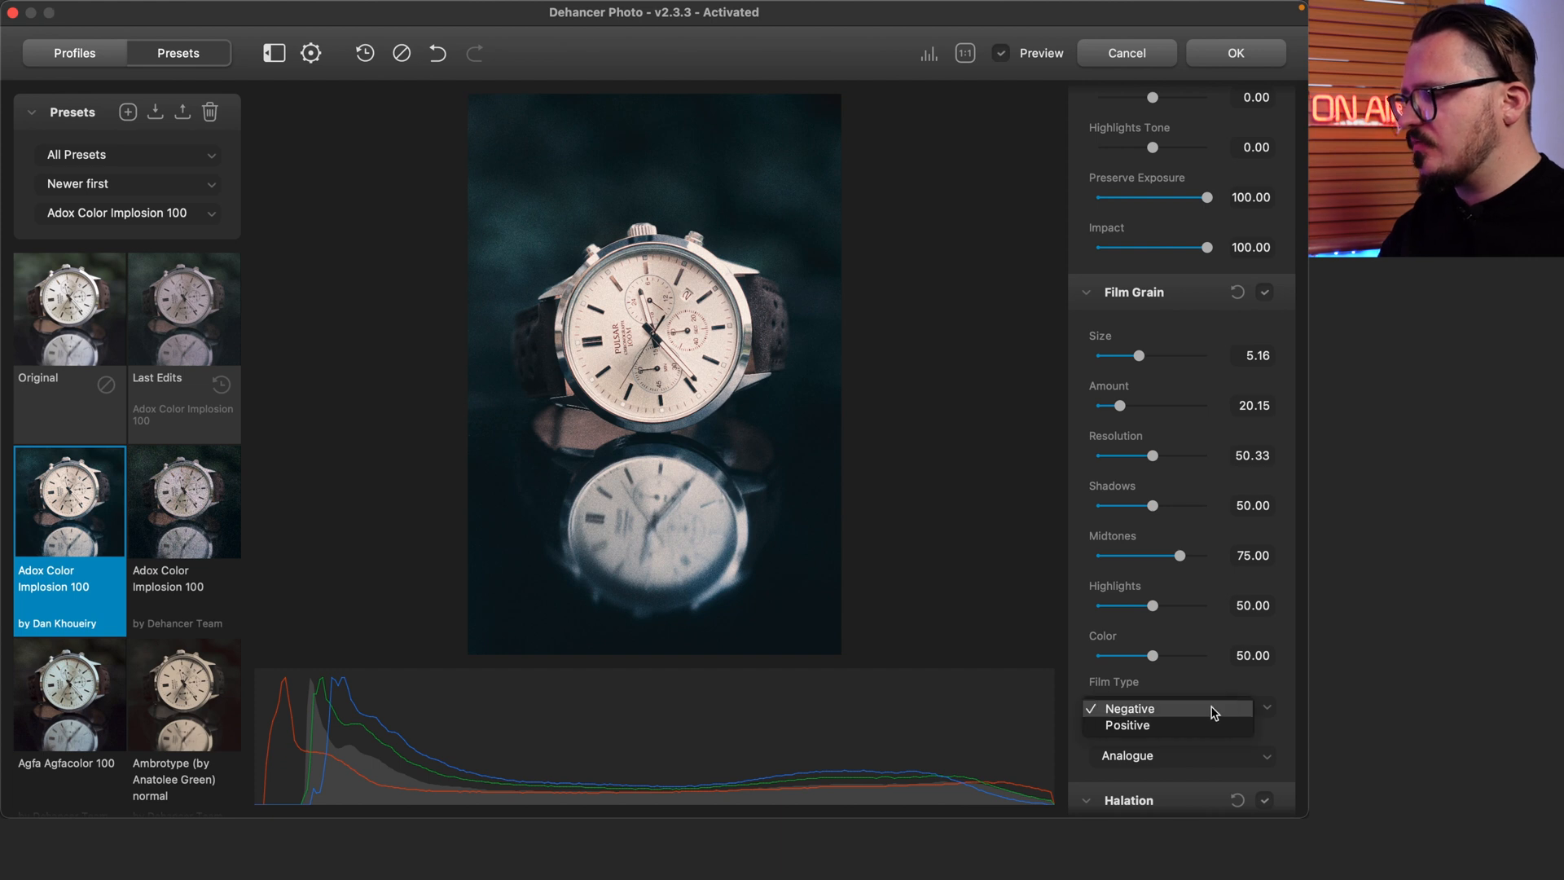
left_click(1188, 724)
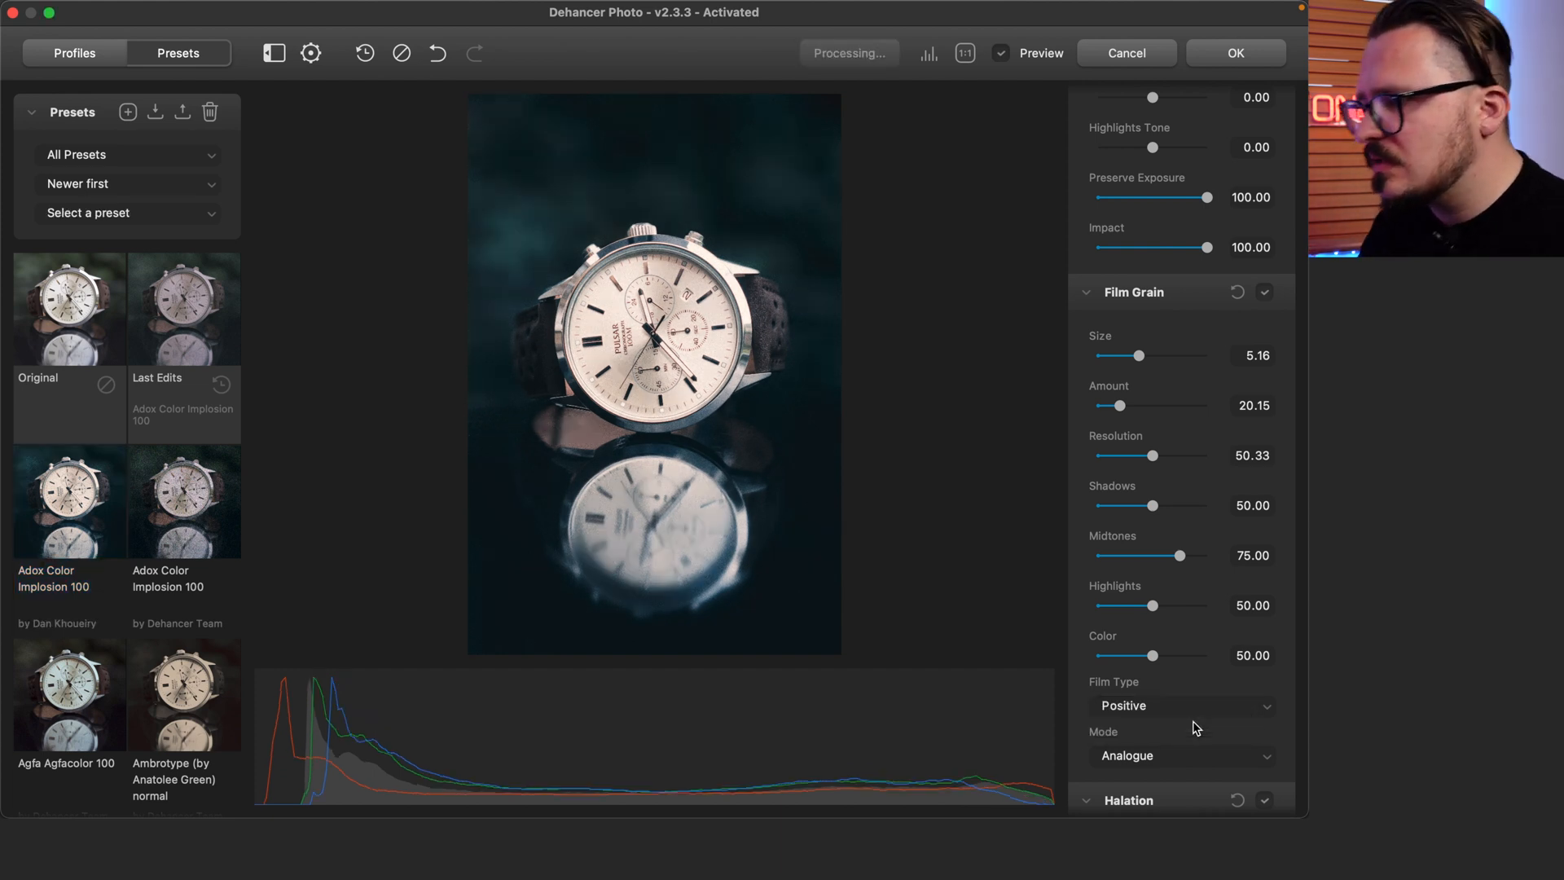
Turn off Halation and apply the finished film effect to the watch photo
scroll(1195, 727, "down", 5)
left_click(1265, 400)
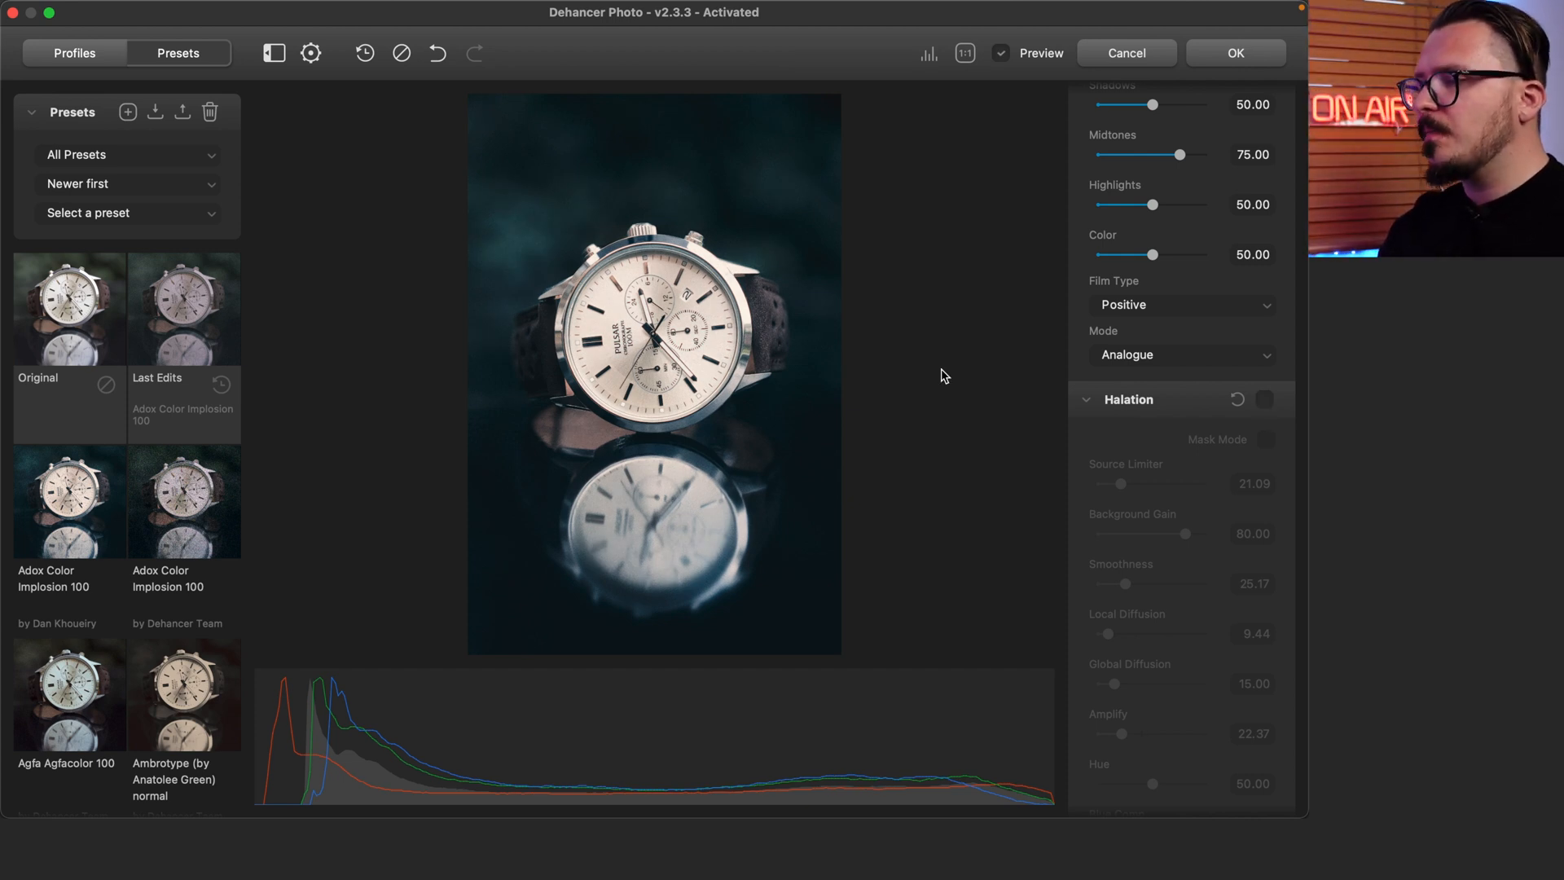
left_click(1236, 53)
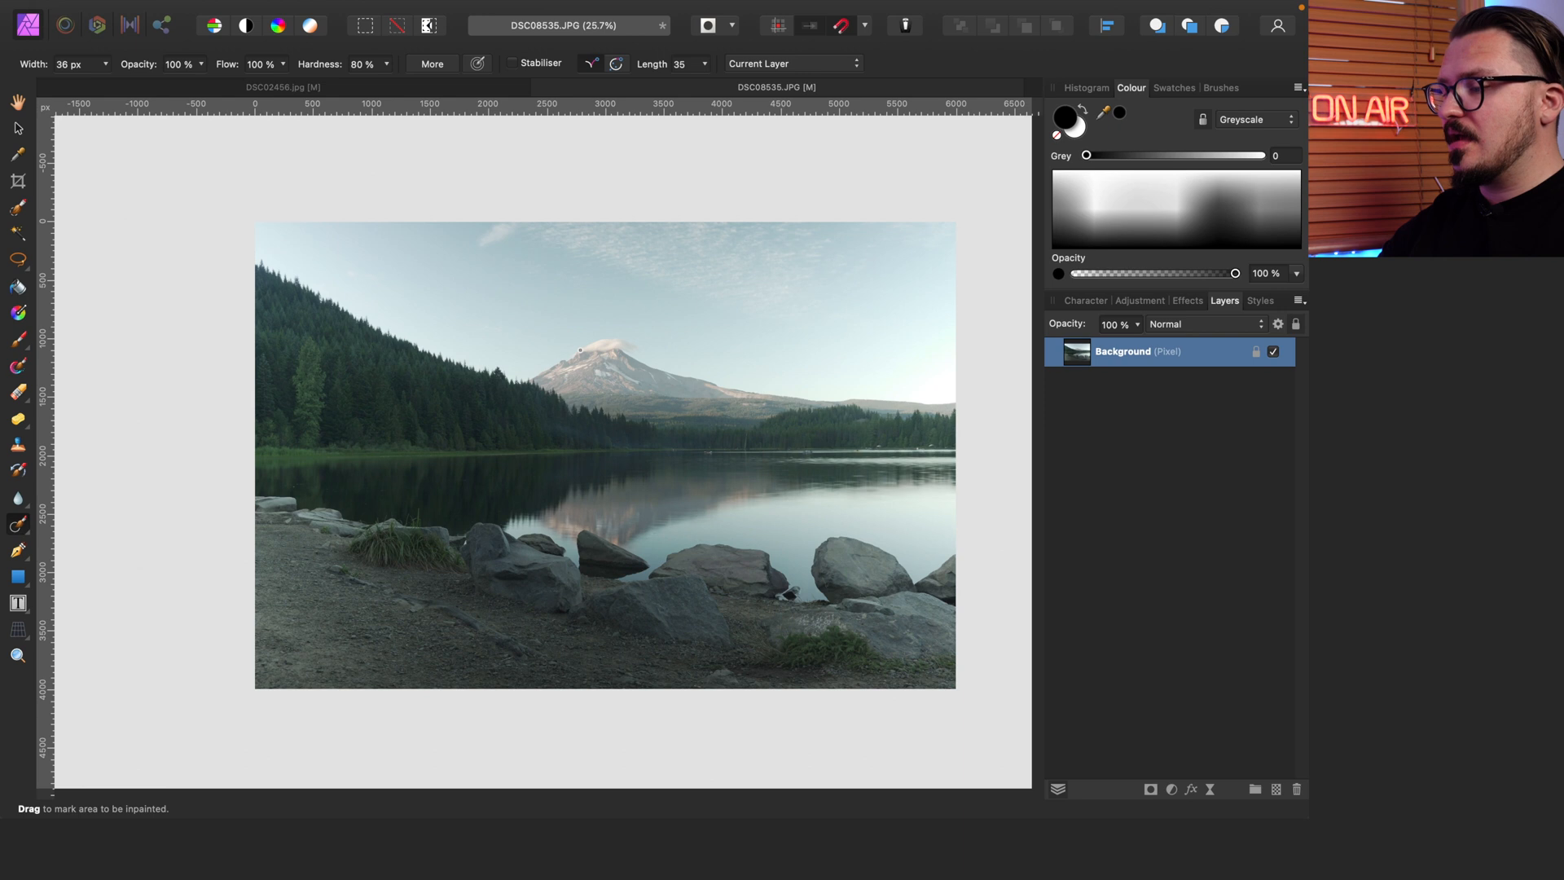
Examine the mountain lake photo up close, from the rocks and reflection to the trees along the far shoreline
scroll(580, 350, "right", 3)
scroll(580, 351, "down", 1)
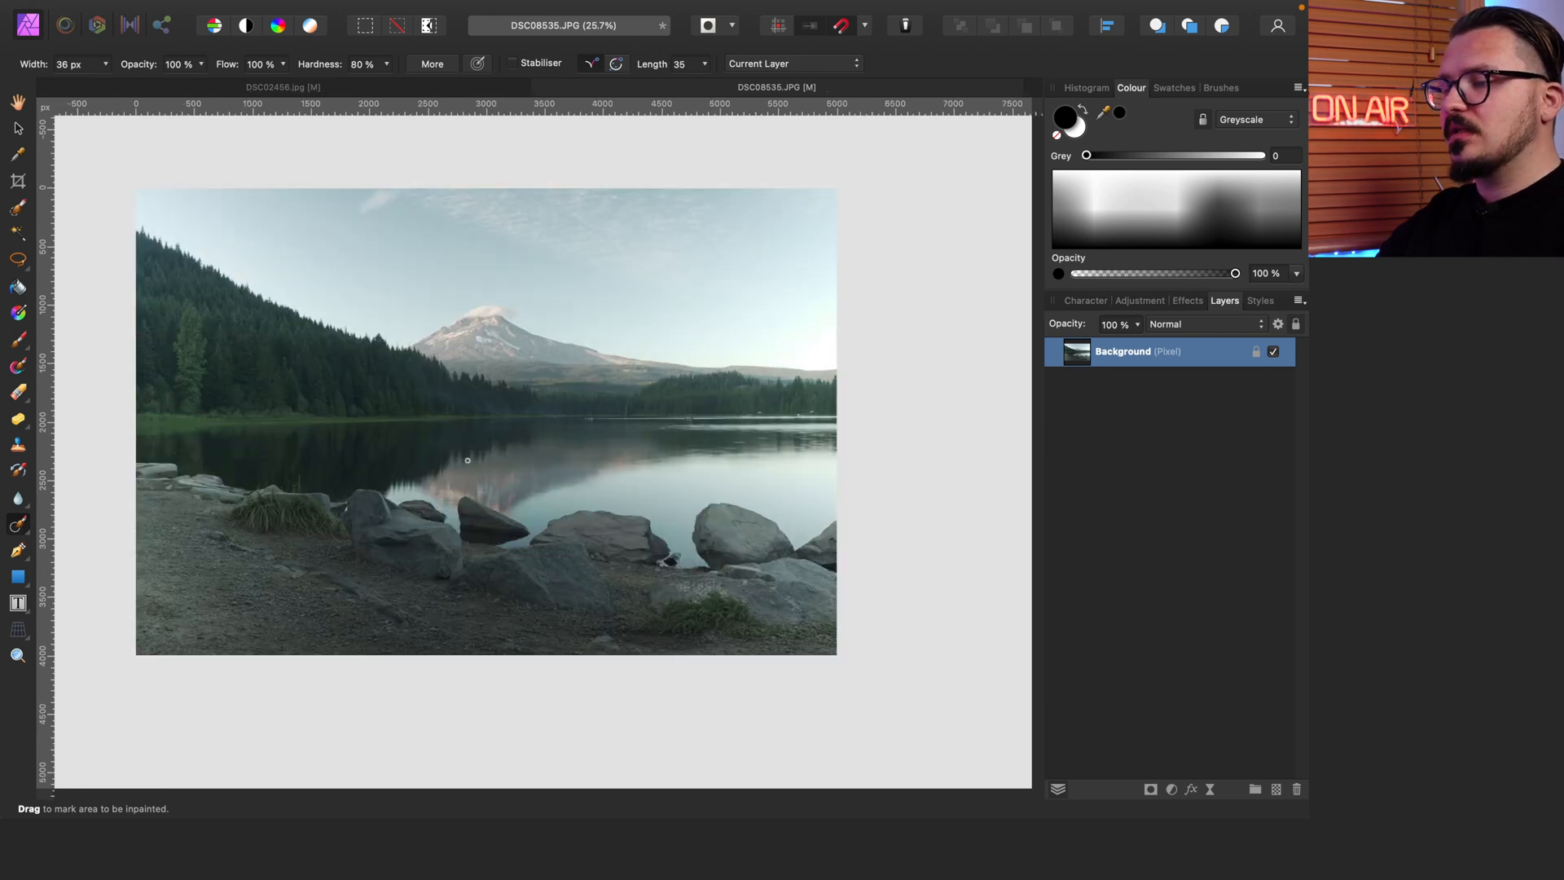
scroll(468, 460, "up", 5)
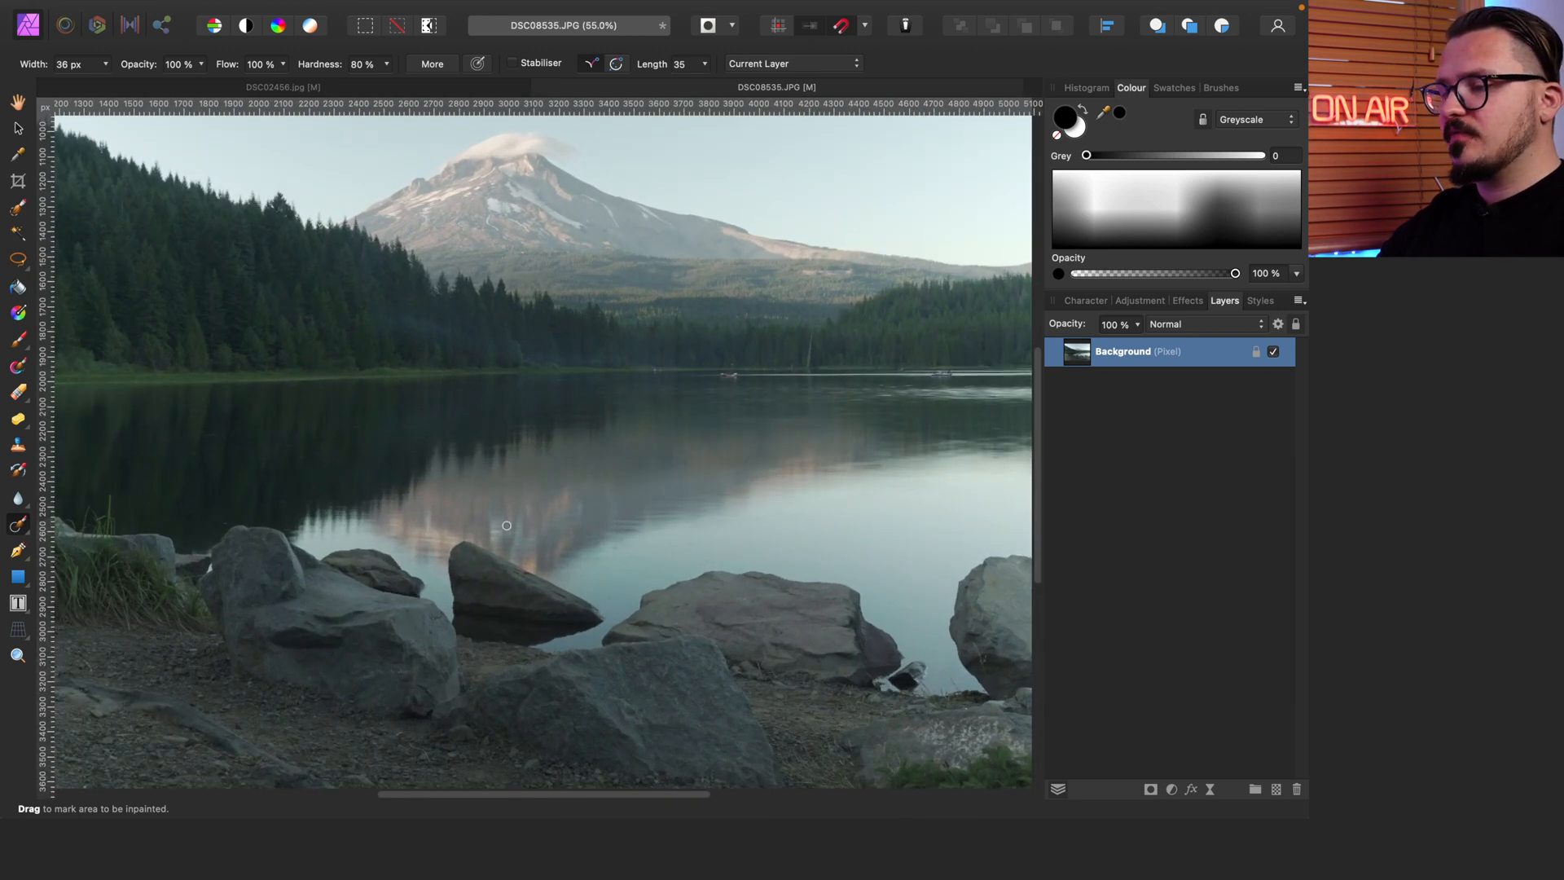
scroll(537, 554, "down", 5)
scroll(538, 554, "right", 2)
scroll(537, 554, "up", 2)
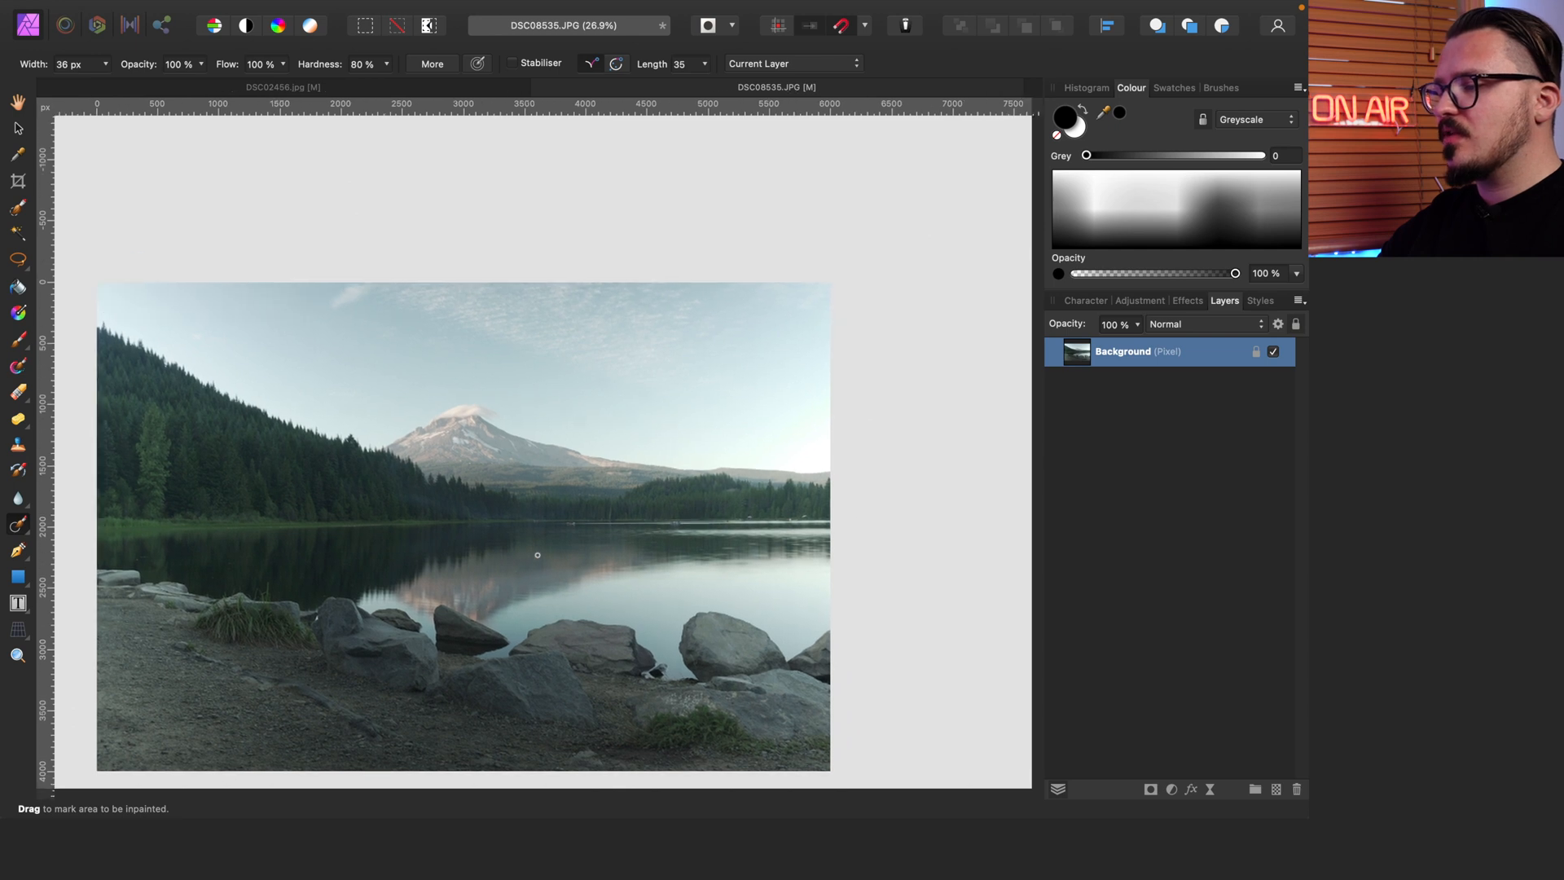
scroll(538, 554, "up", 15)
scroll(841, 638, "right", 6)
scroll(841, 639, "up", 1)
left_click_drag(699, 484, 530, 485)
scroll(855, 500, "right", 5)
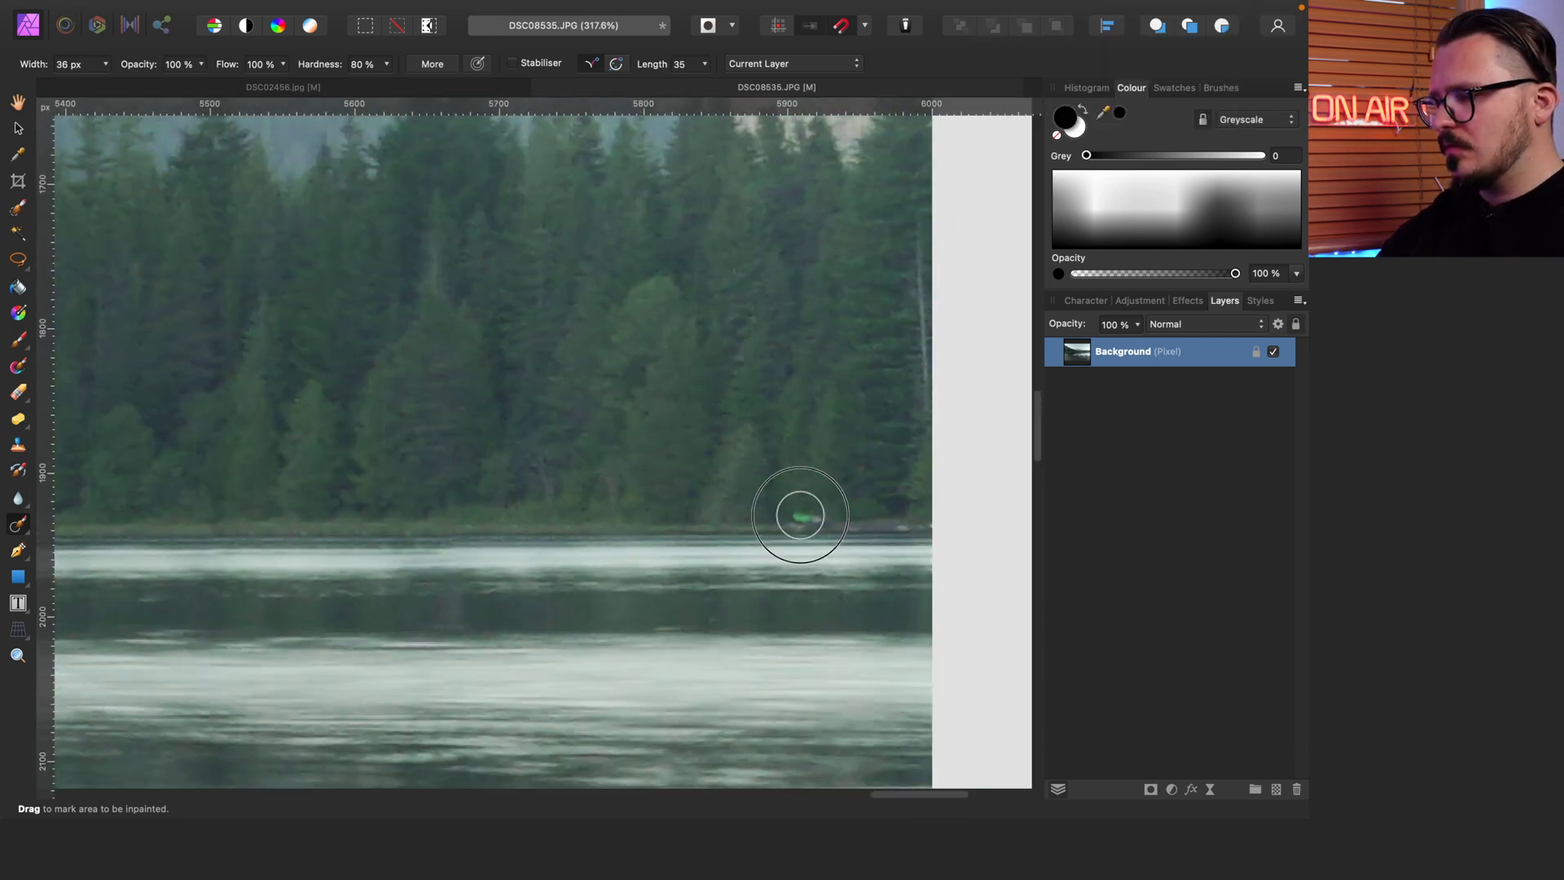
scroll(695, 370, "down", 7)
scroll(272, 603, "up", 3)
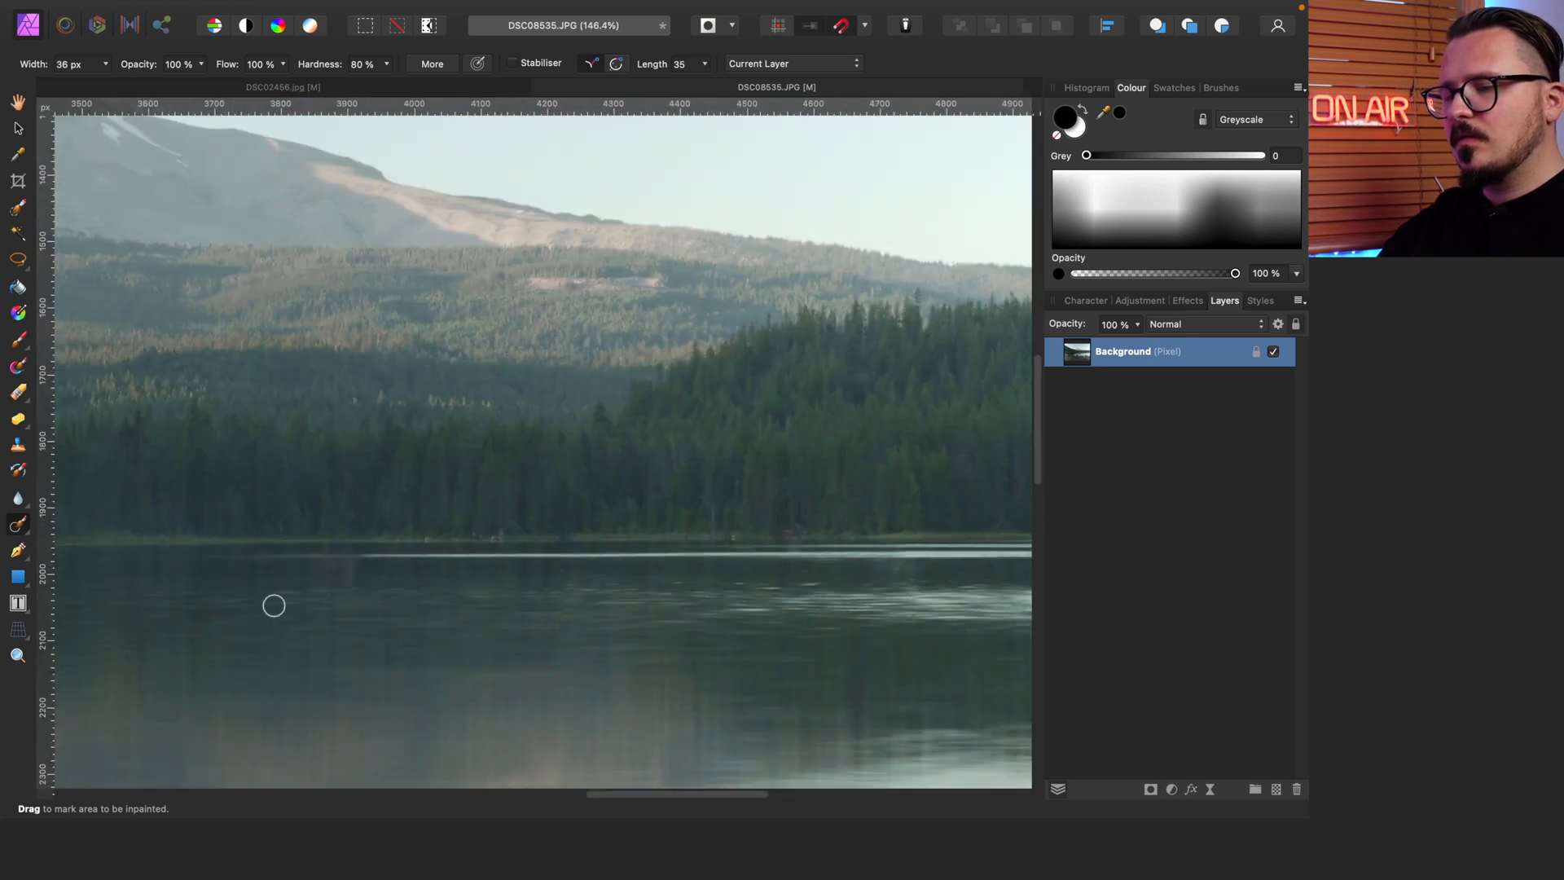
scroll(334, 640, "down", 3)
scroll(334, 640, "down", 5)
scroll(334, 640, "left", 6)
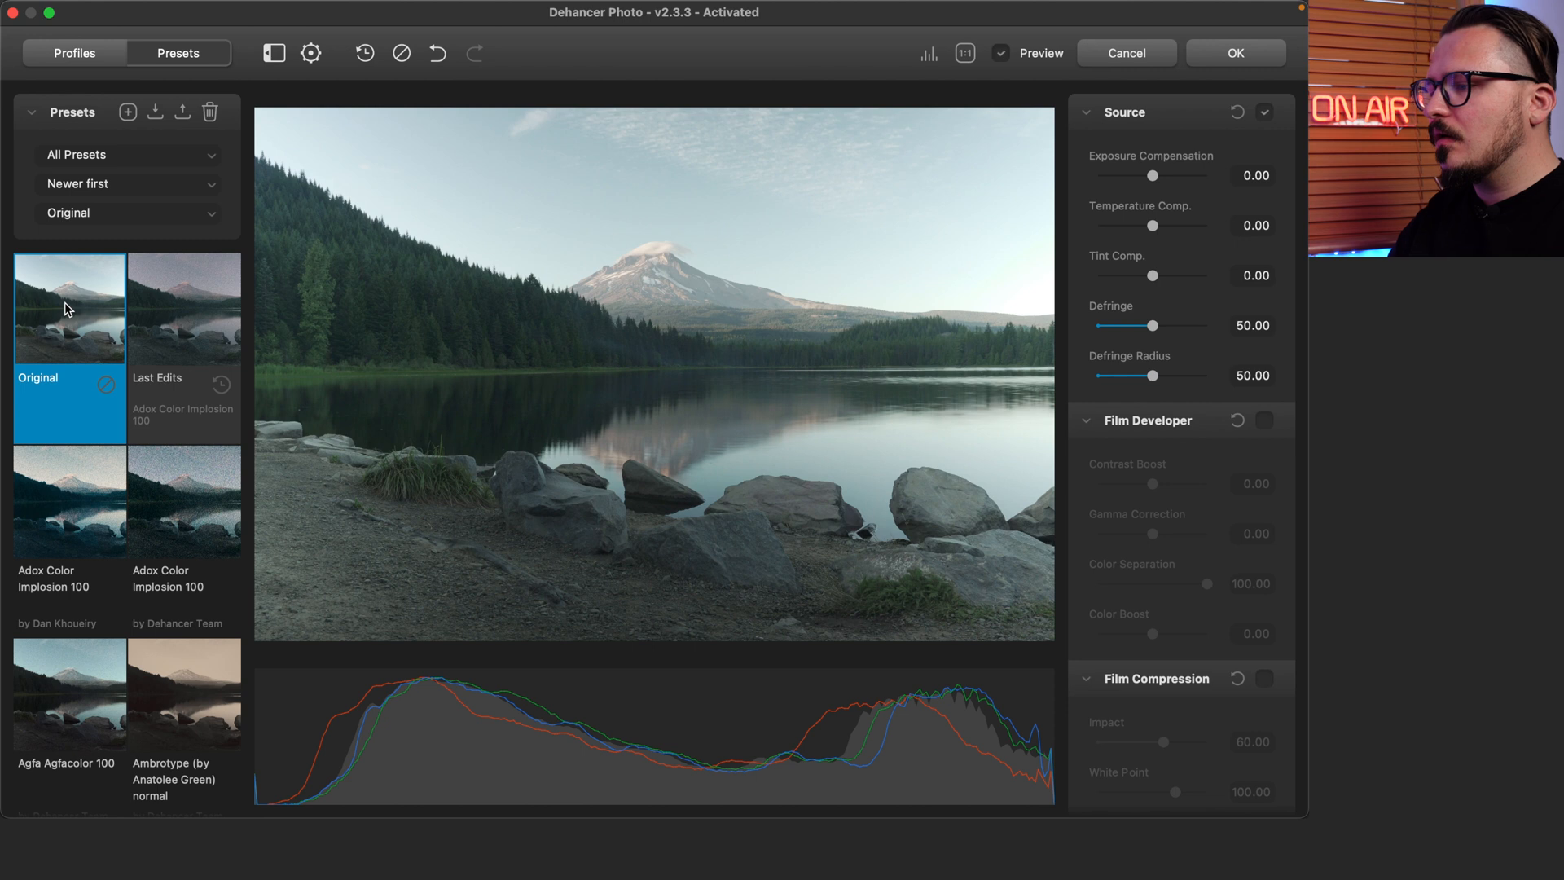
Preview the last edits, both Adox Color Implosion 100 presets and the Ambrotype normal preset on the lake photo
left_click(171, 375)
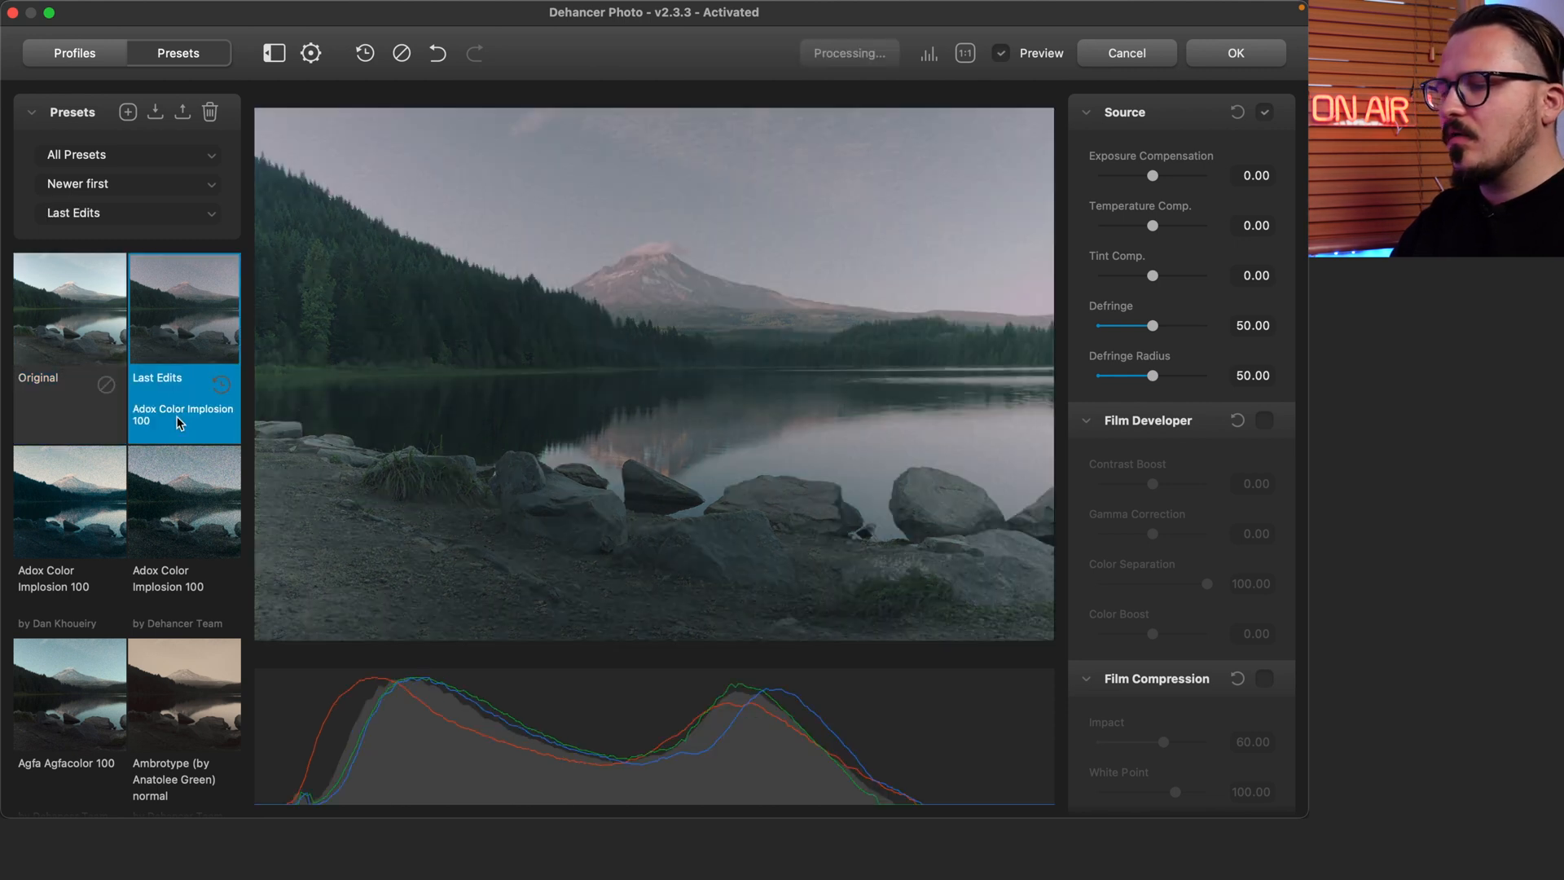
left_click(92, 504)
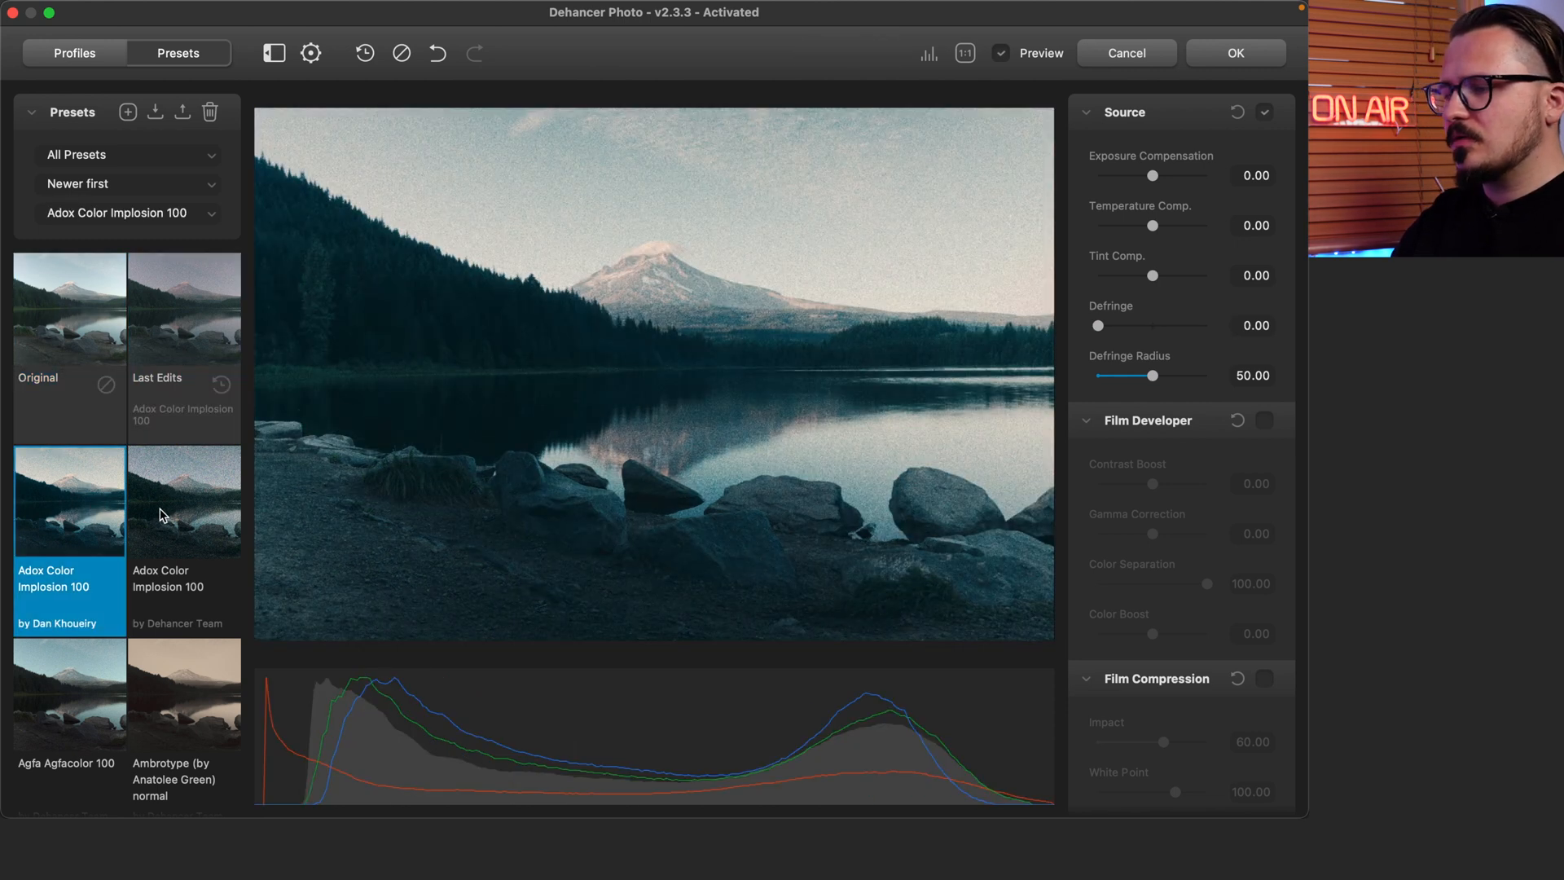
left_click(162, 516)
scroll(164, 537, "down", 3)
left_click(164, 549)
left_click(53, 579)
left_click(167, 582)
scroll(171, 619, "down", 10)
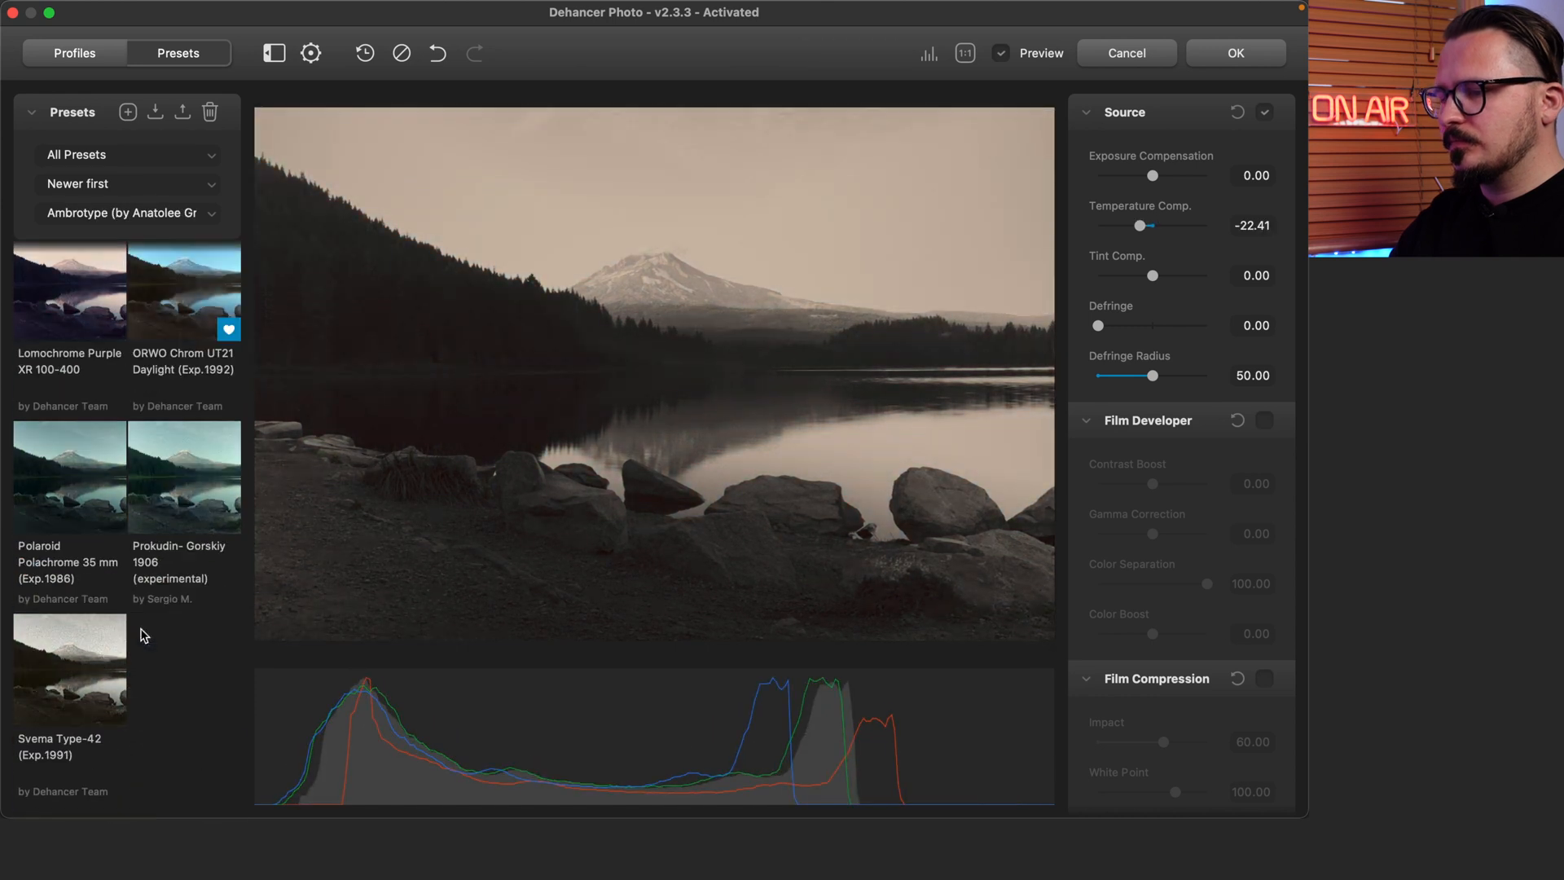
Browse the end of the preset list and preview ORWO Chrom UT21 Daylight (Exp.1992) on the lake photo
left_click(175, 611)
scroll(204, 529, "up", 2)
scroll(204, 521, "up", 3)
left_click(155, 593)
left_click(106, 592)
left_click(162, 589)
scroll(168, 585, "up", 1)
left_click(186, 494)
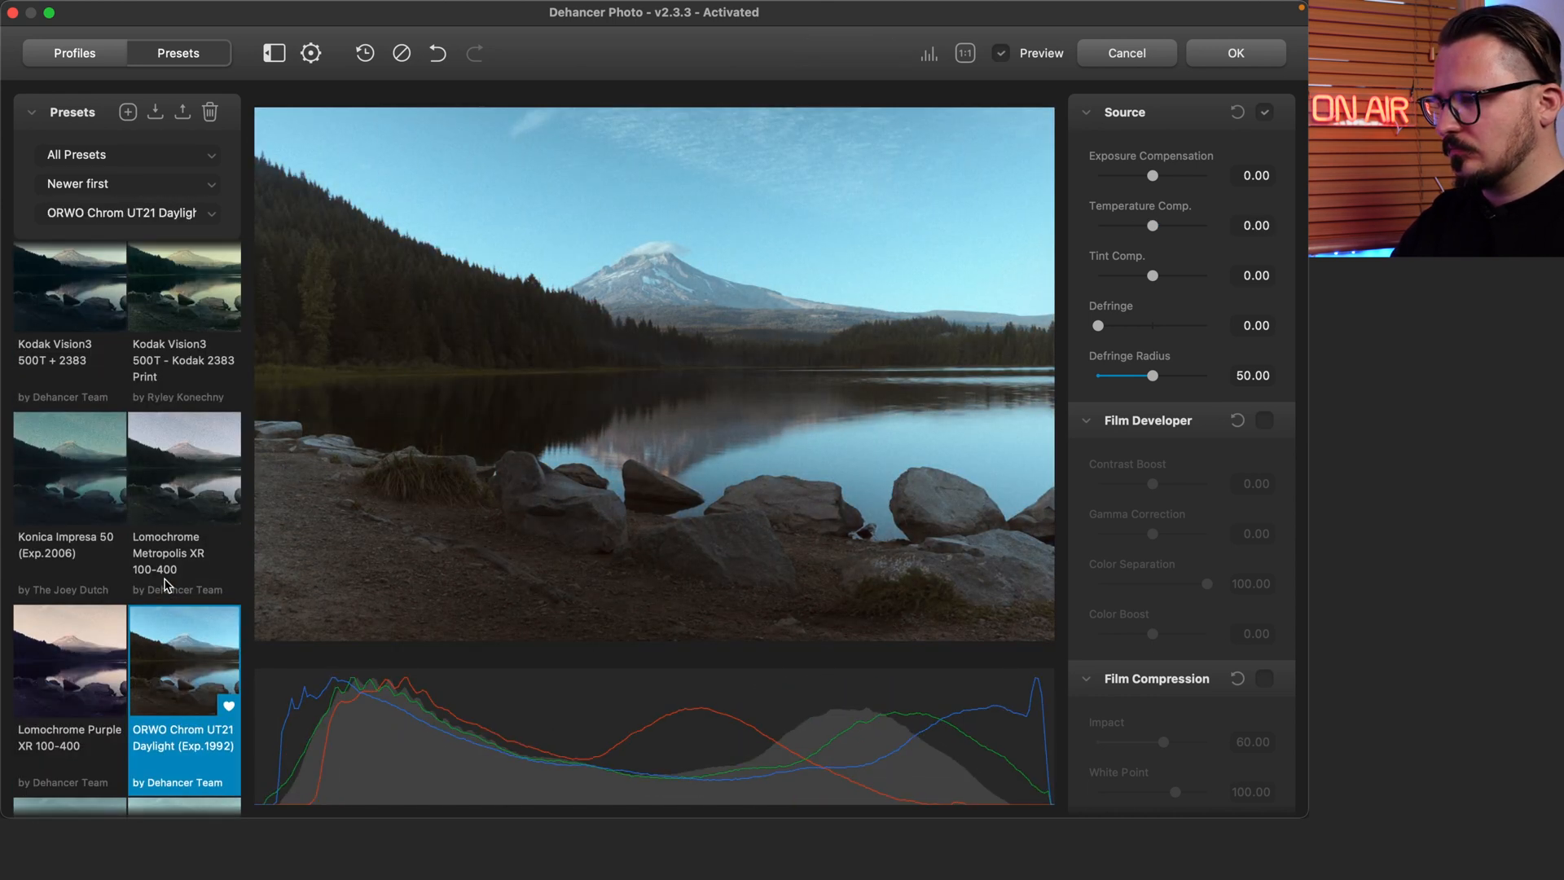
Preview the Kodak Ektar 25 (Exp.1996) + Kodak Endura paper preset on the lake photo
scroll(186, 495, "up", 8)
left_click(85, 691)
scroll(154, 503, "up", 3)
left_click(158, 542)
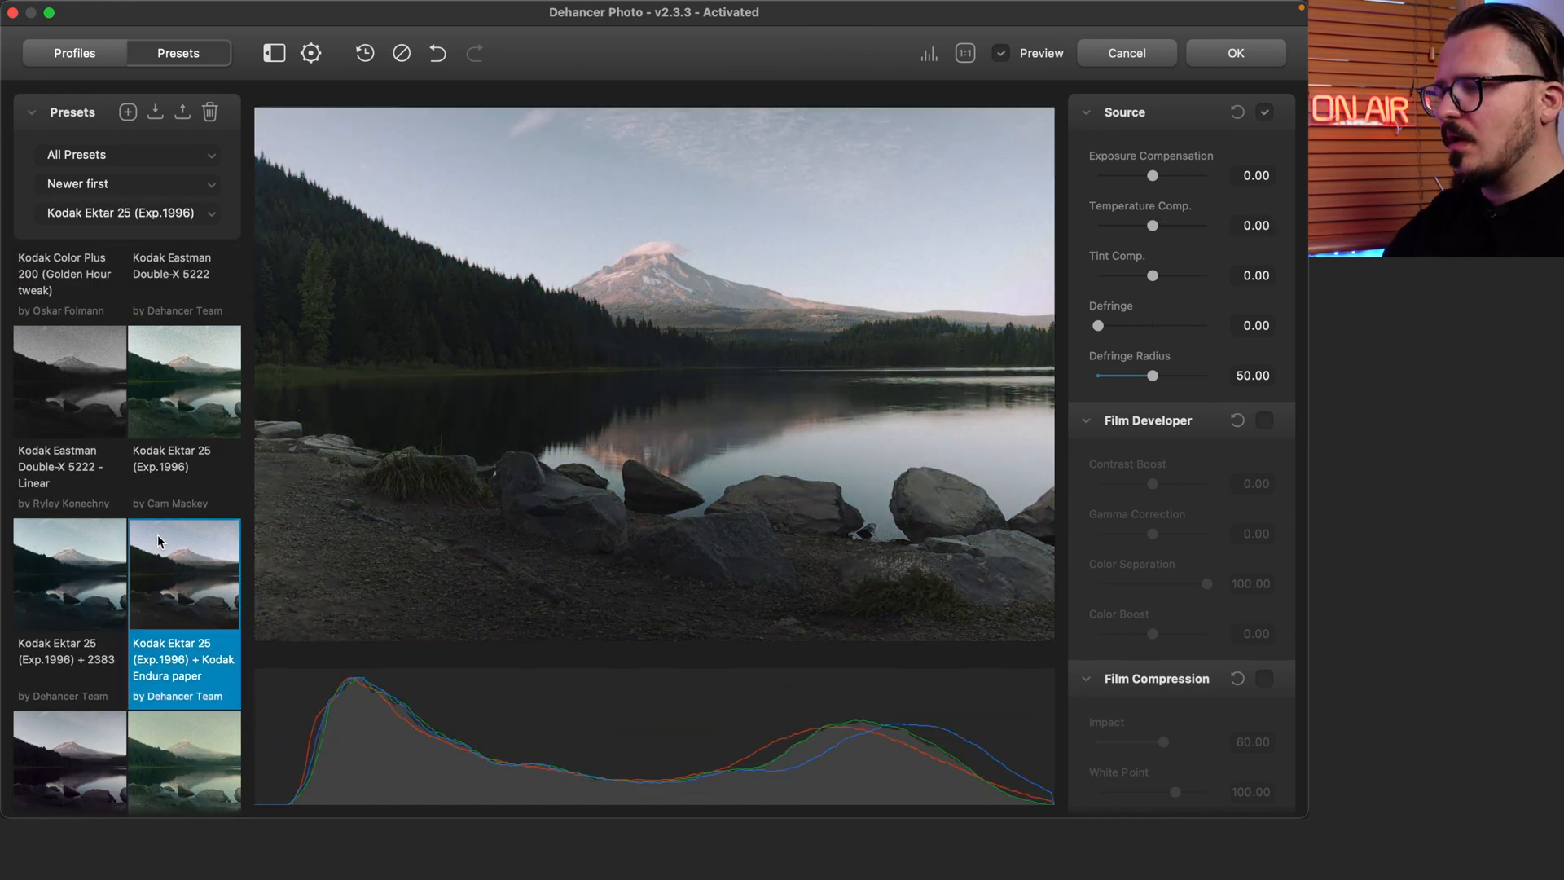
Compare the neighbouring Kodak Aerocolor IV 125 presets on the lake photo
scroll(196, 562, "up", 2)
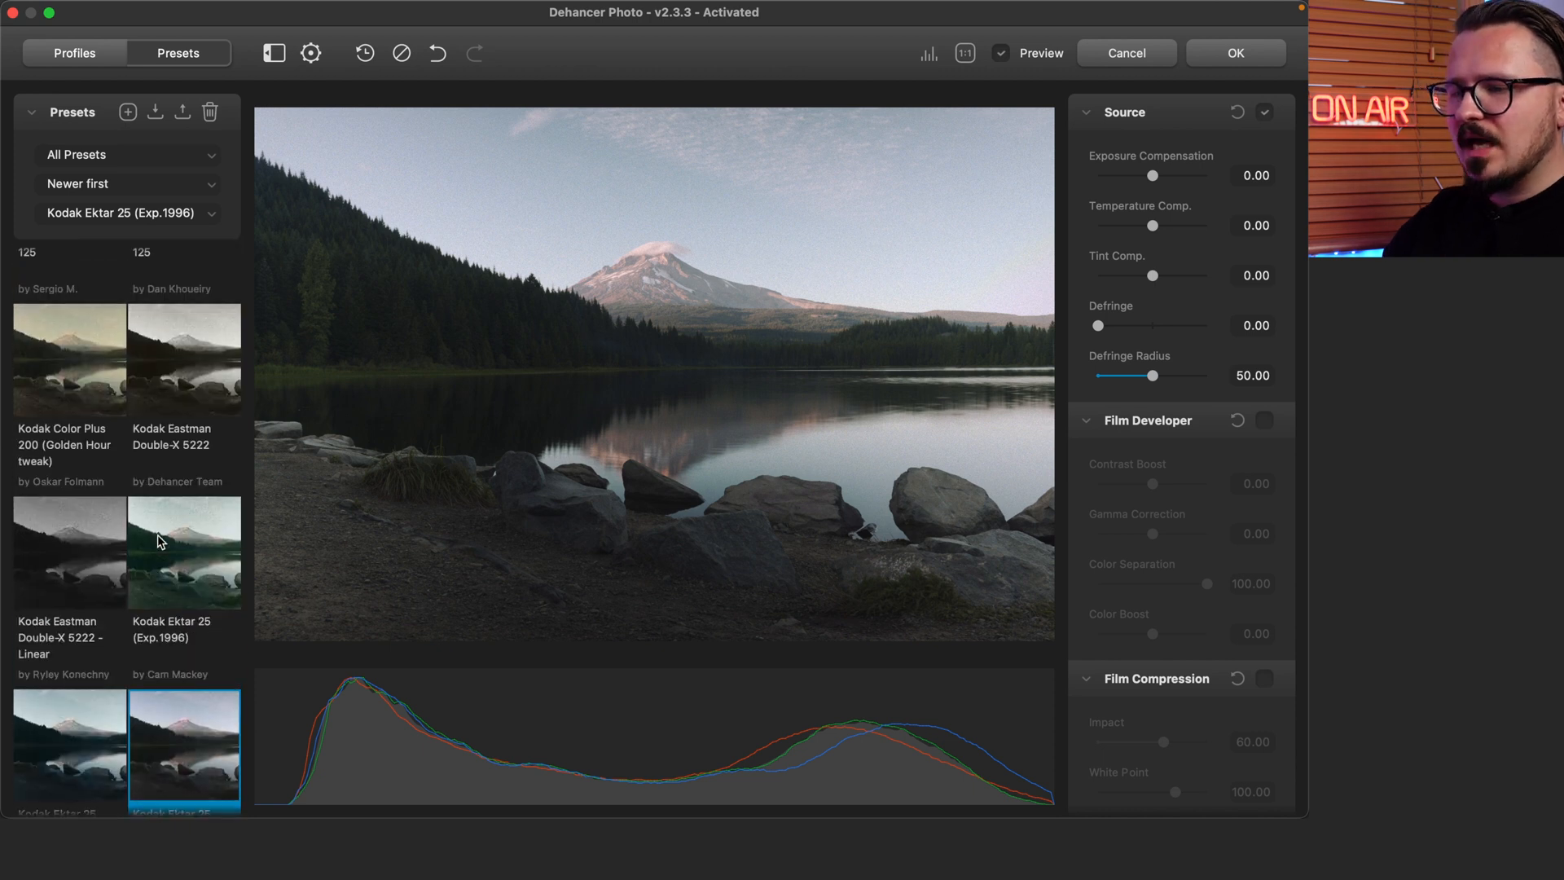
scroll(187, 494, "up", 3)
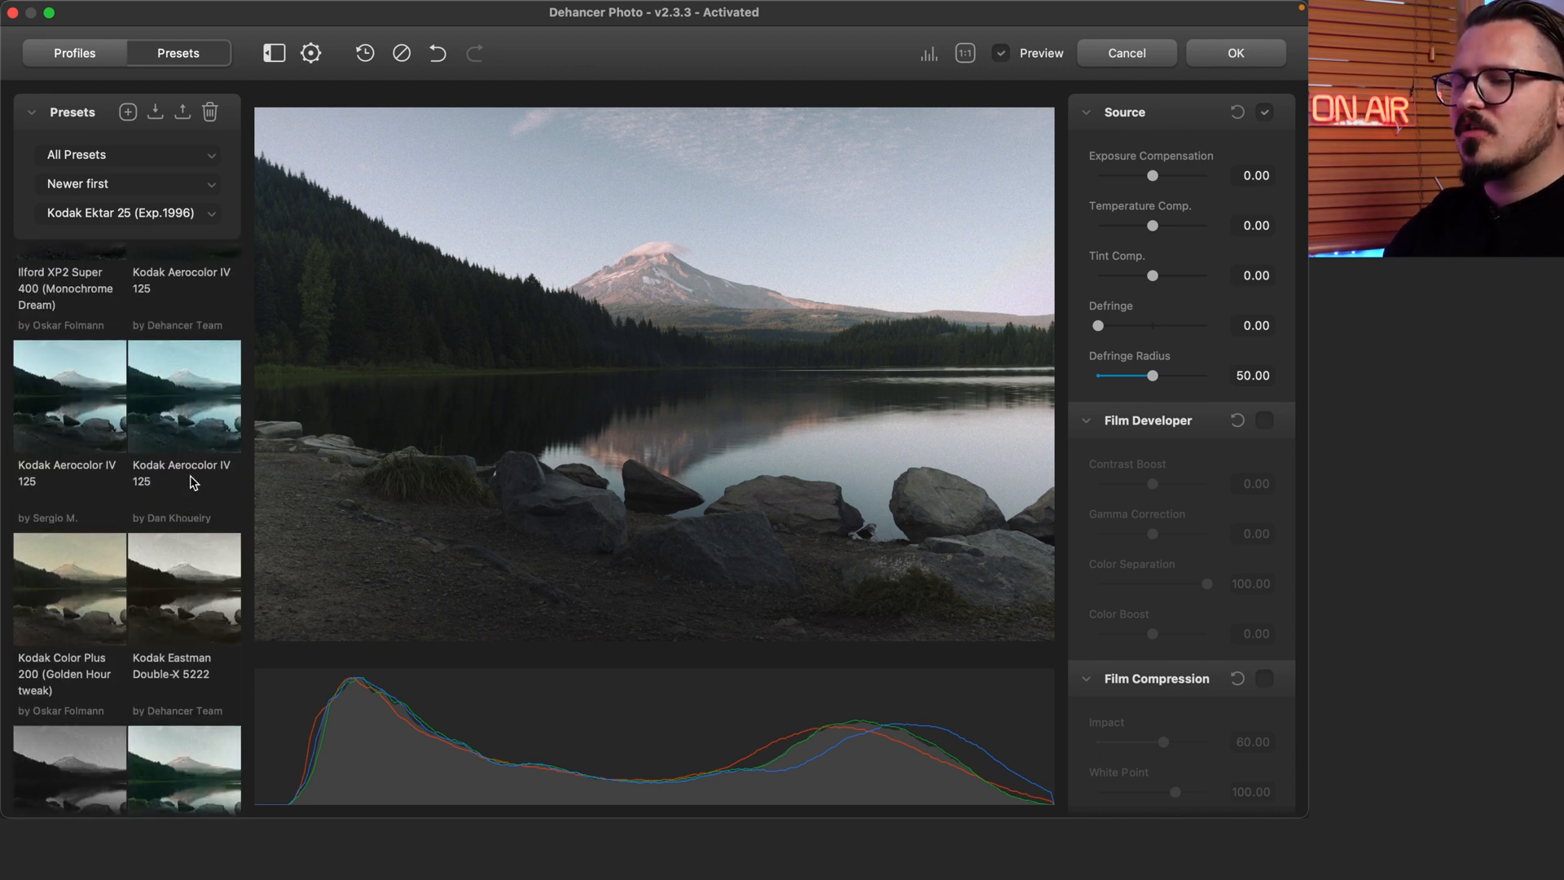
left_click(194, 481)
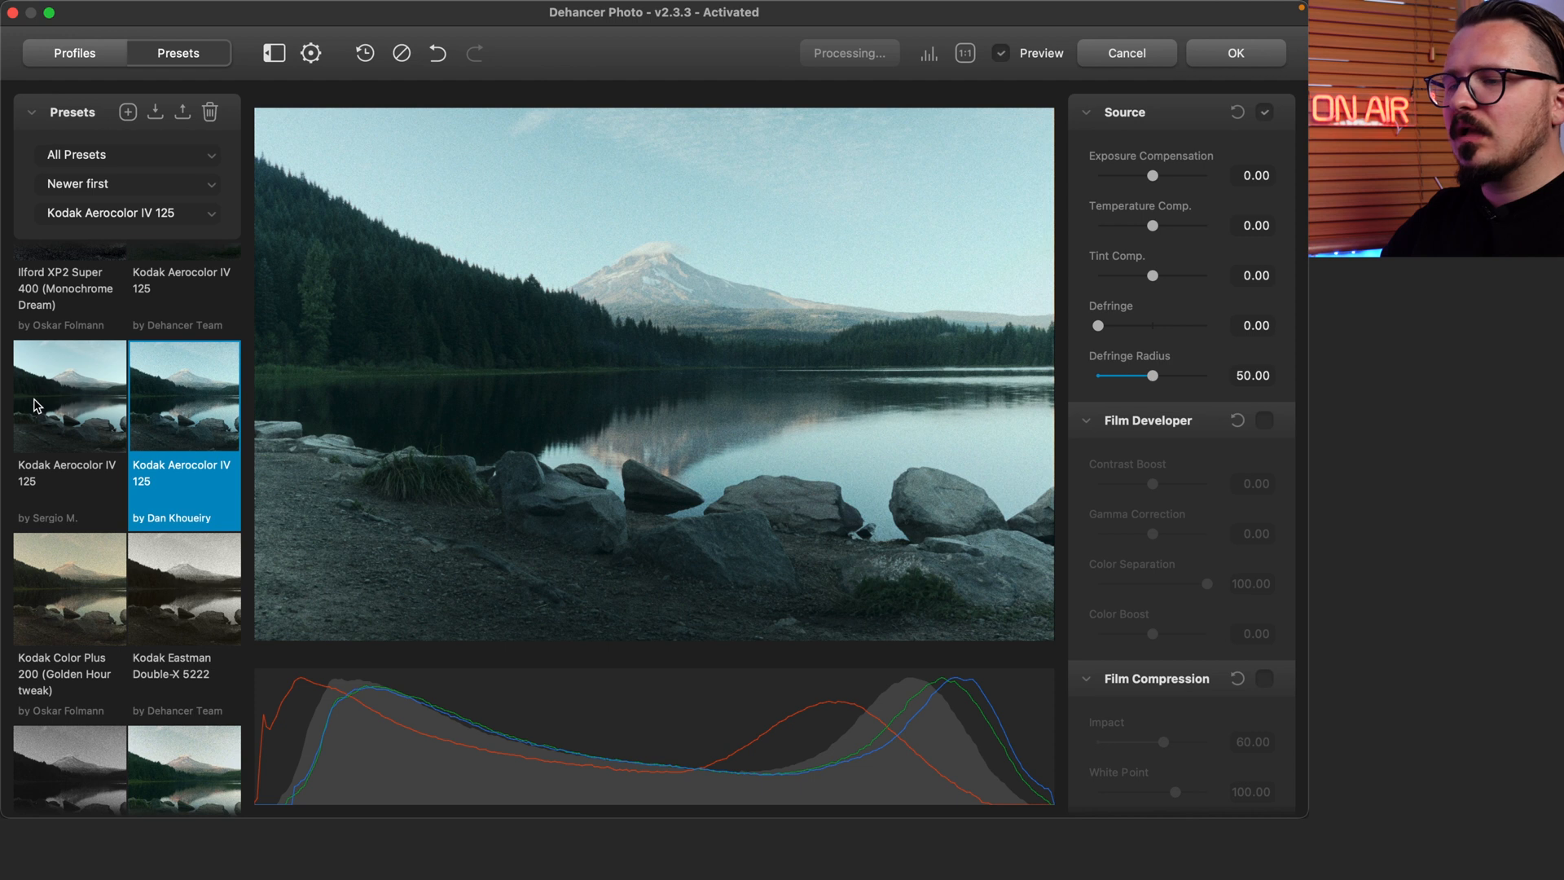
left_click(51, 398)
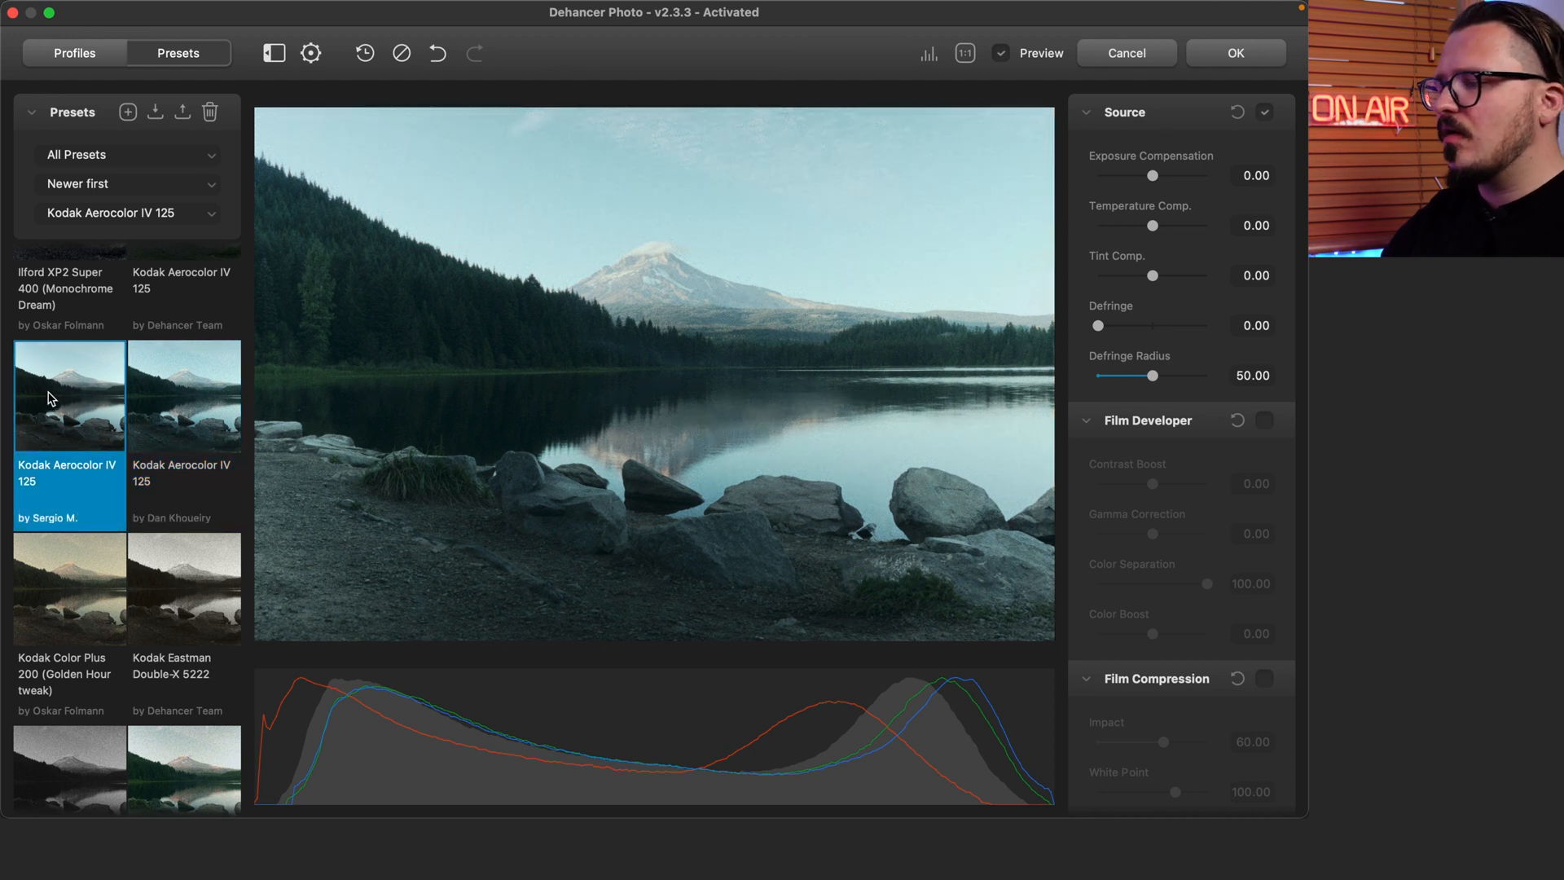
scroll(122, 407, "up", 5)
left_click(179, 347)
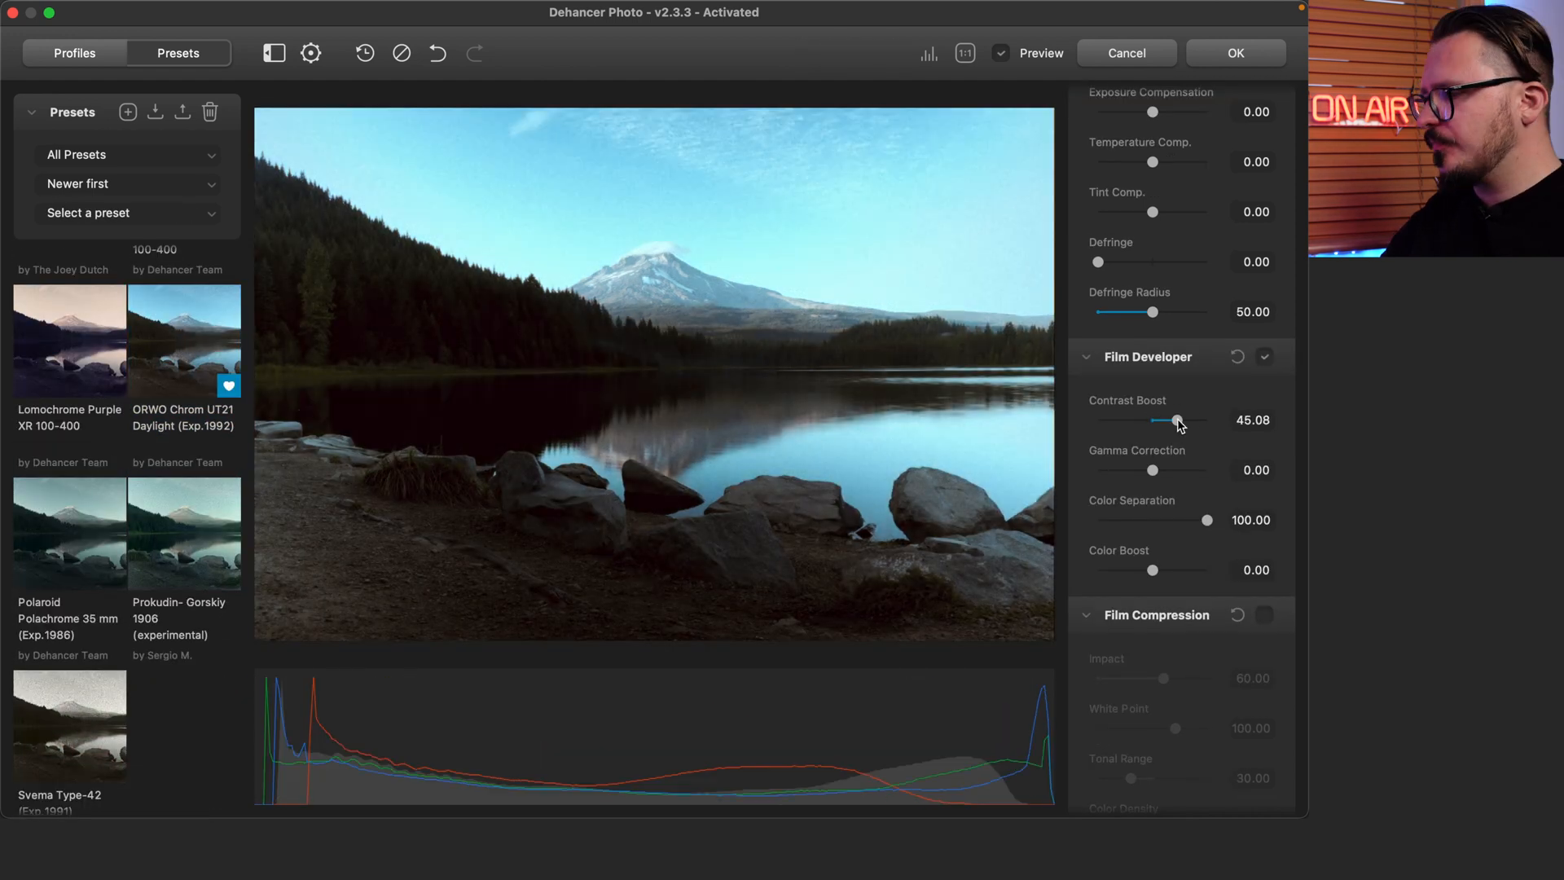
Try the lowest gamma correction, reset the Film Developer adjustments and switch that tool off
left_click(1237, 357)
left_click(1155, 470)
left_click_drag(1159, 472, 882, 501)
left_click(1238, 356)
left_click(1265, 357)
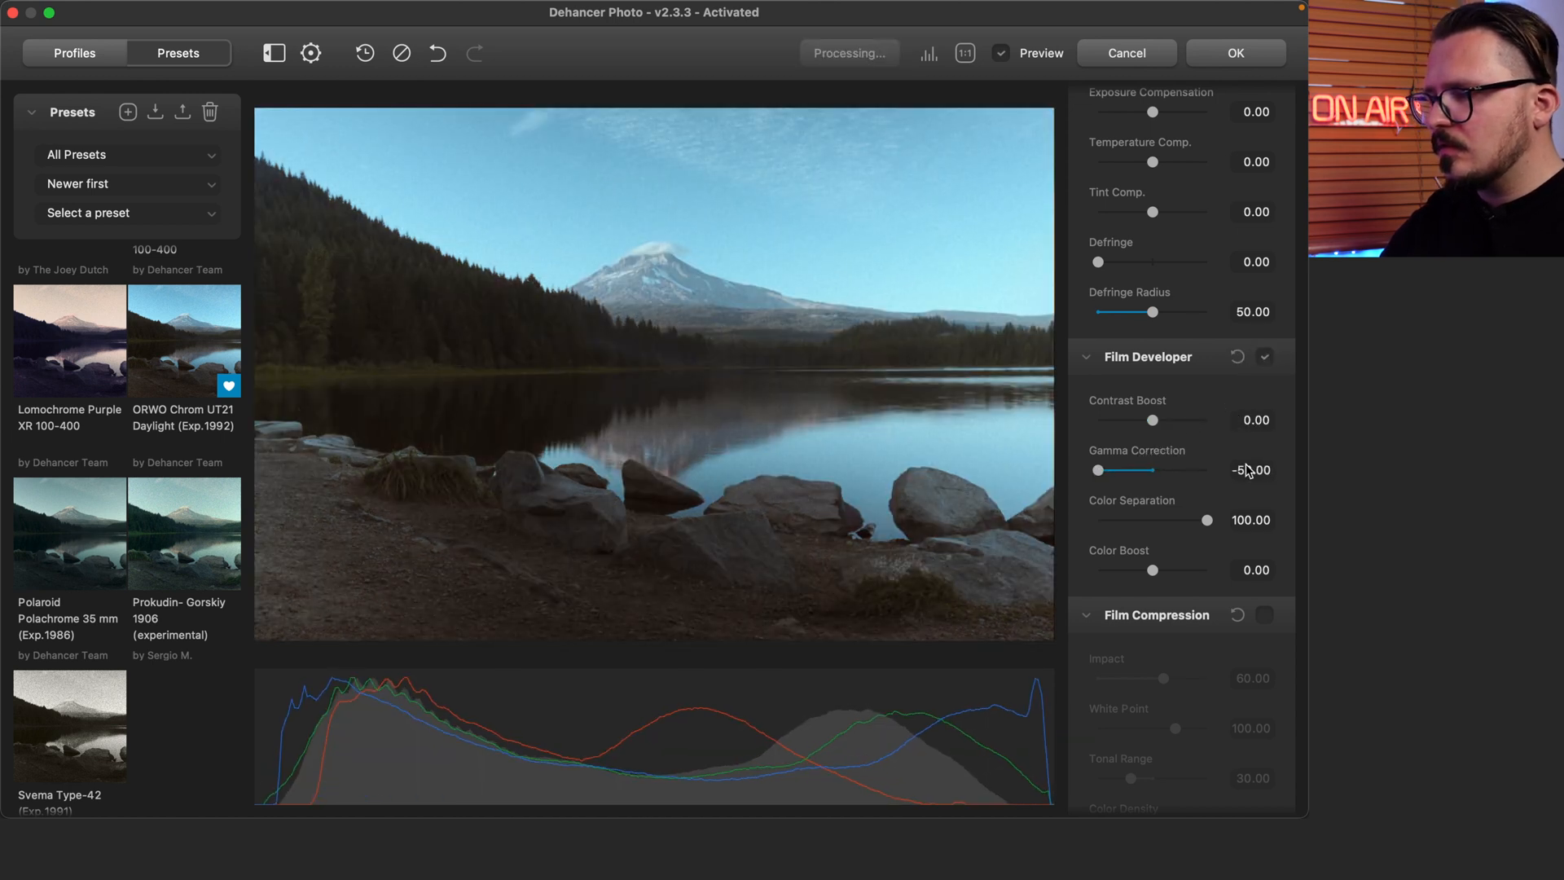
Set the Expand white point to 84.51 and black point to -2.18
scroll(1264, 359, "down", 10)
scroll(1234, 547, "down", 1)
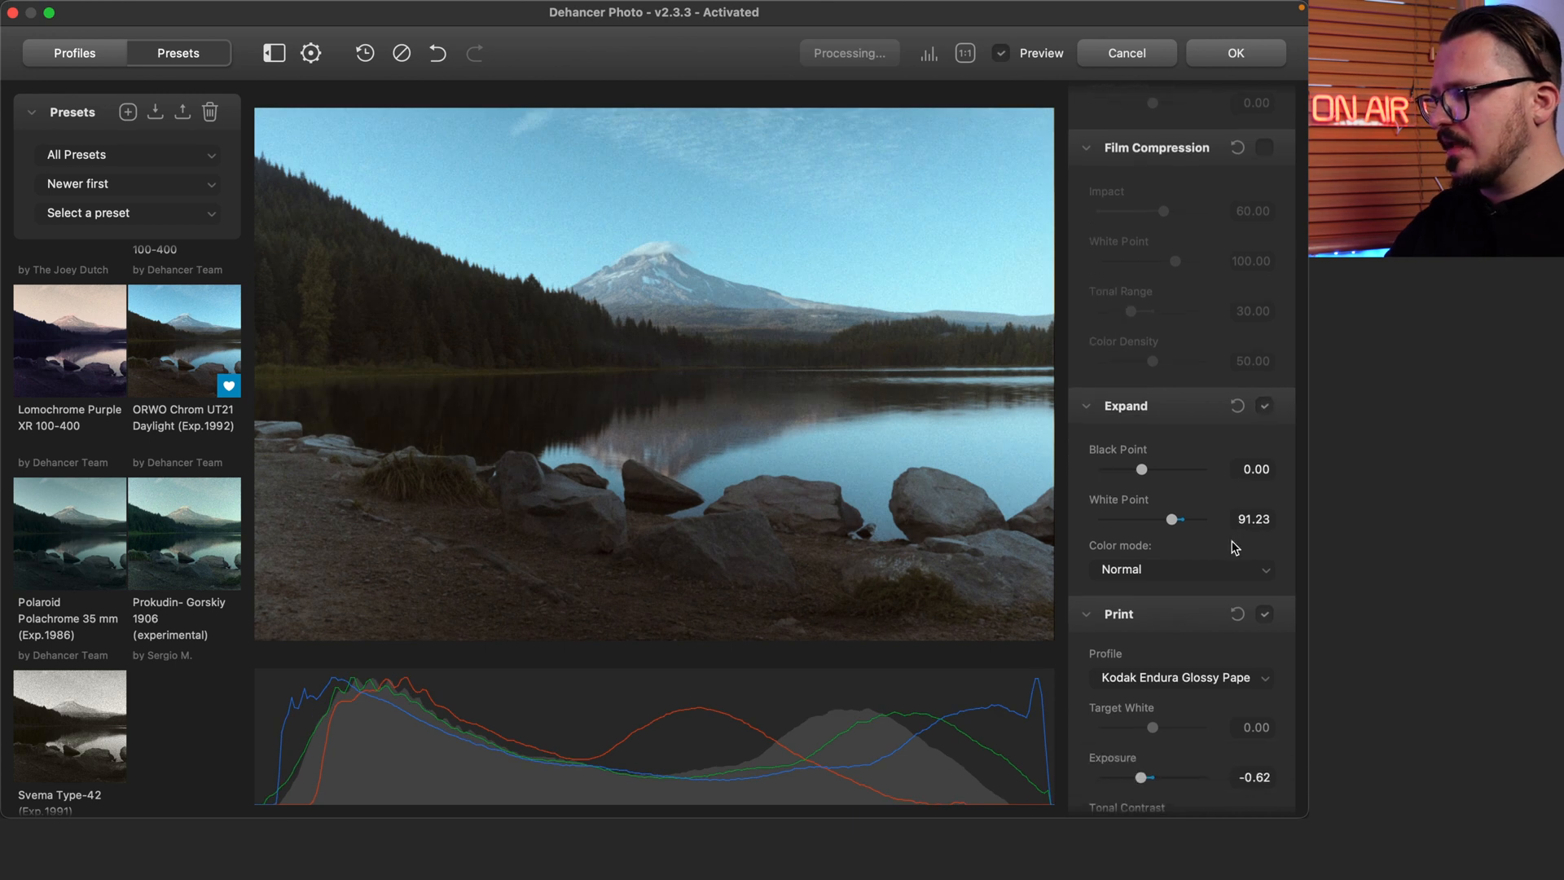
left_click_drag(1173, 523, 1136, 469)
Try the maximum Print color density, reset it, and raise the Print exposure slightly
scroll(1267, 566, "down", 2)
scroll(1266, 566, "down", 4)
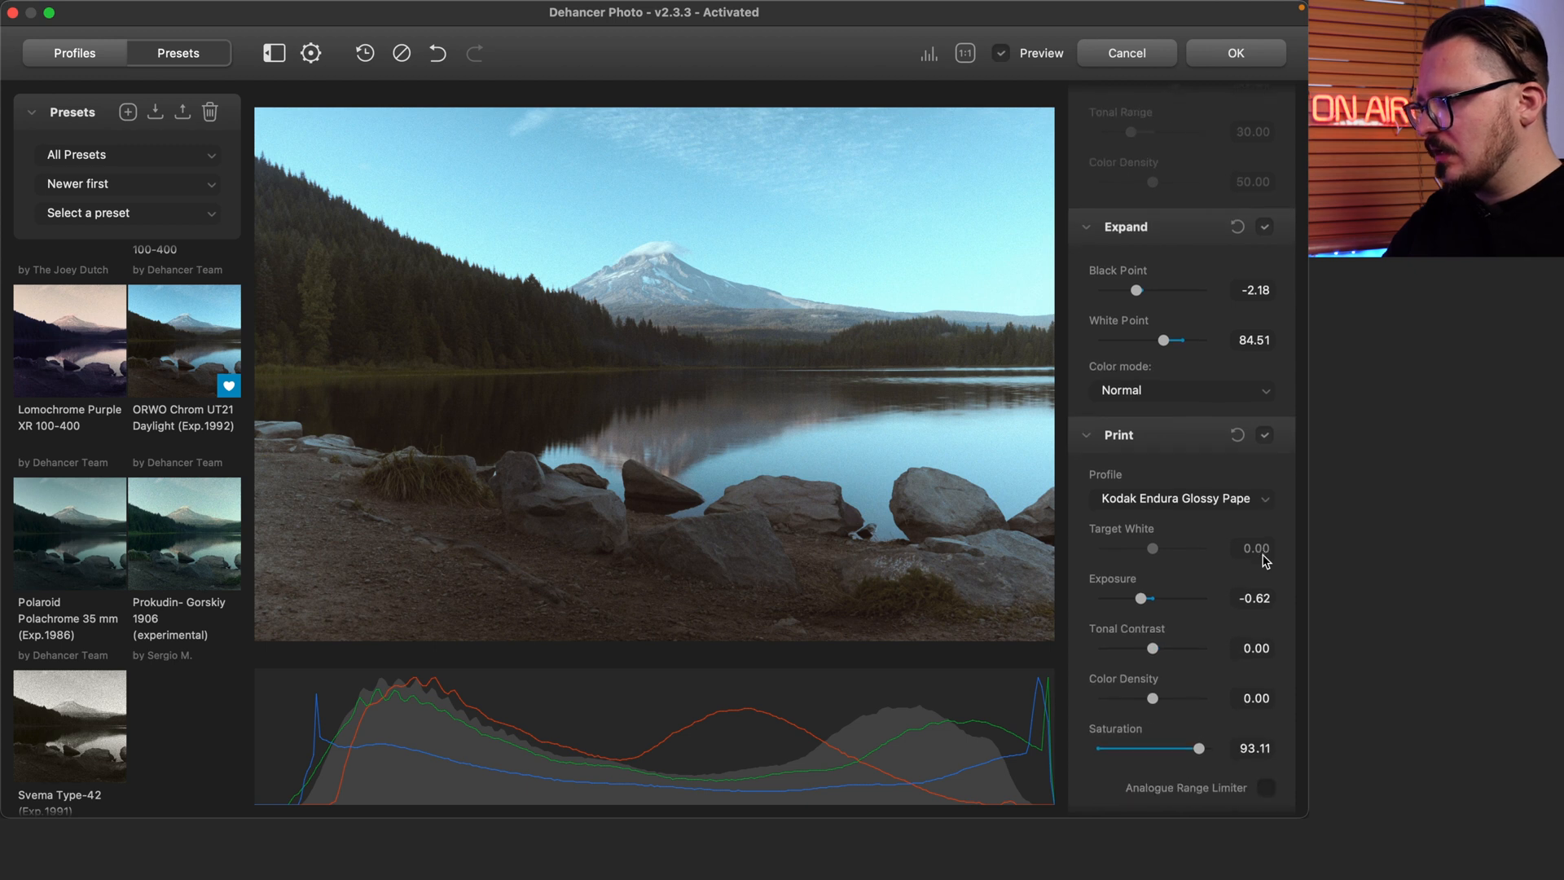
scroll(1263, 562, "down", 1)
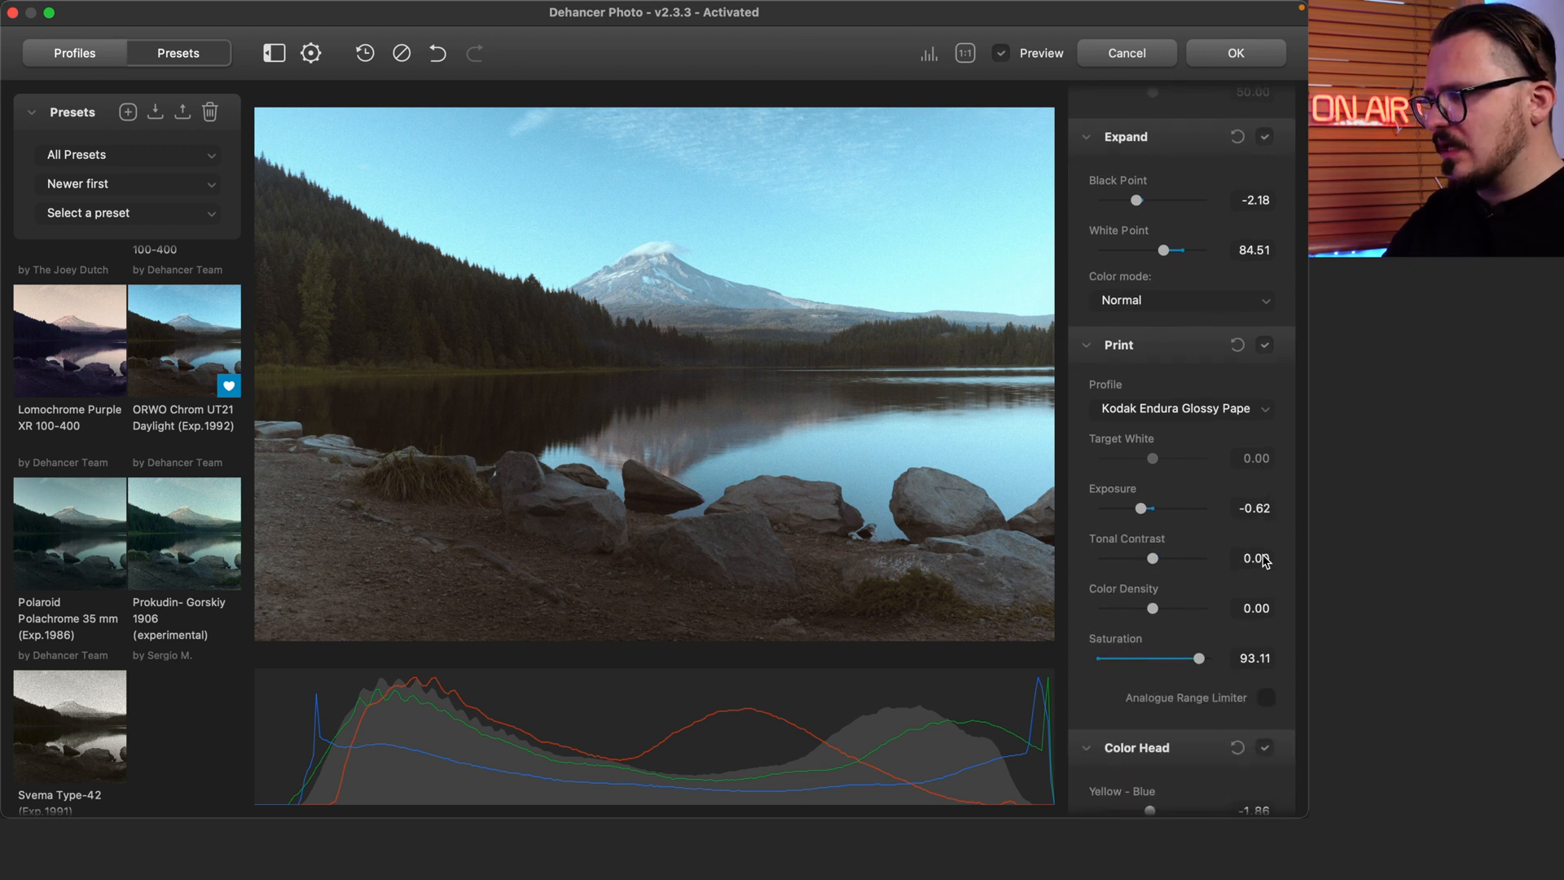
scroll(1265, 562, "down", 2)
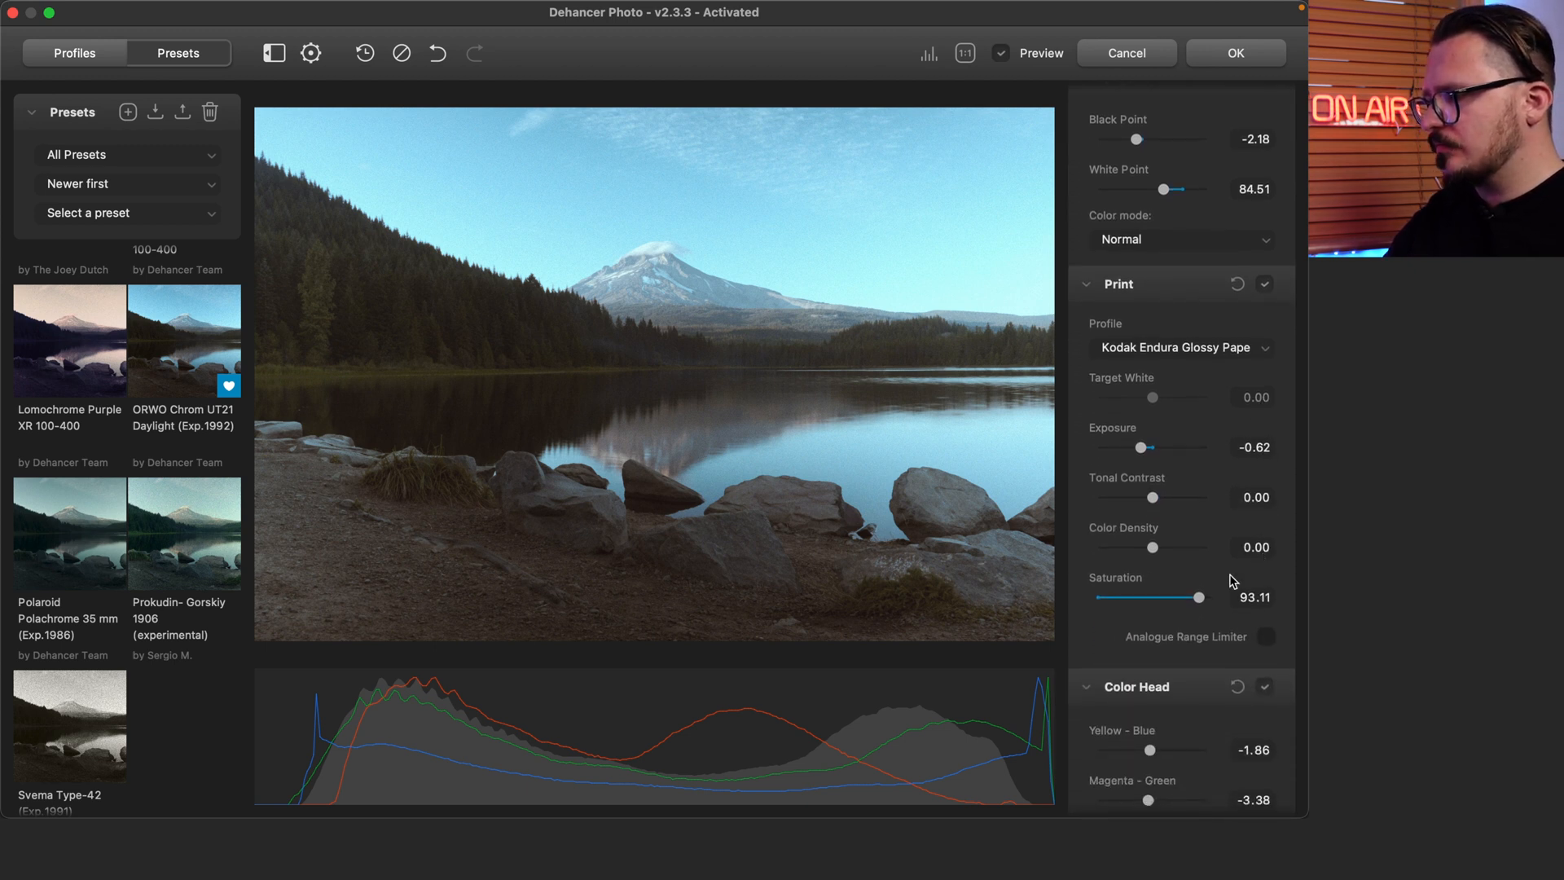
left_click_drag(1153, 547, 1235, 541)
double_click(1207, 534)
scroll(1197, 521, "up", 1)
left_click_drag(1140, 461, 1145, 466)
Change the Film Grain type and turn off Halation for the lake photo
scroll(1259, 554, "down", 4)
left_click(1257, 544)
scroll(1188, 710, "down", 5)
left_click(1188, 709)
left_click(1173, 736)
scroll(1264, 551, "down", 10)
double_click(1207, 568)
mouse_move(1140, 370)
left_mouse_down()
mouse_move(1099, 370)
mouse_move(1146, 370)
left_mouse_up()
left_click(1265, 285)
Enable Bloom with Highlights at 100 and raise its Diffusion and Impact to the maximum
scroll(1266, 555, "down", 6)
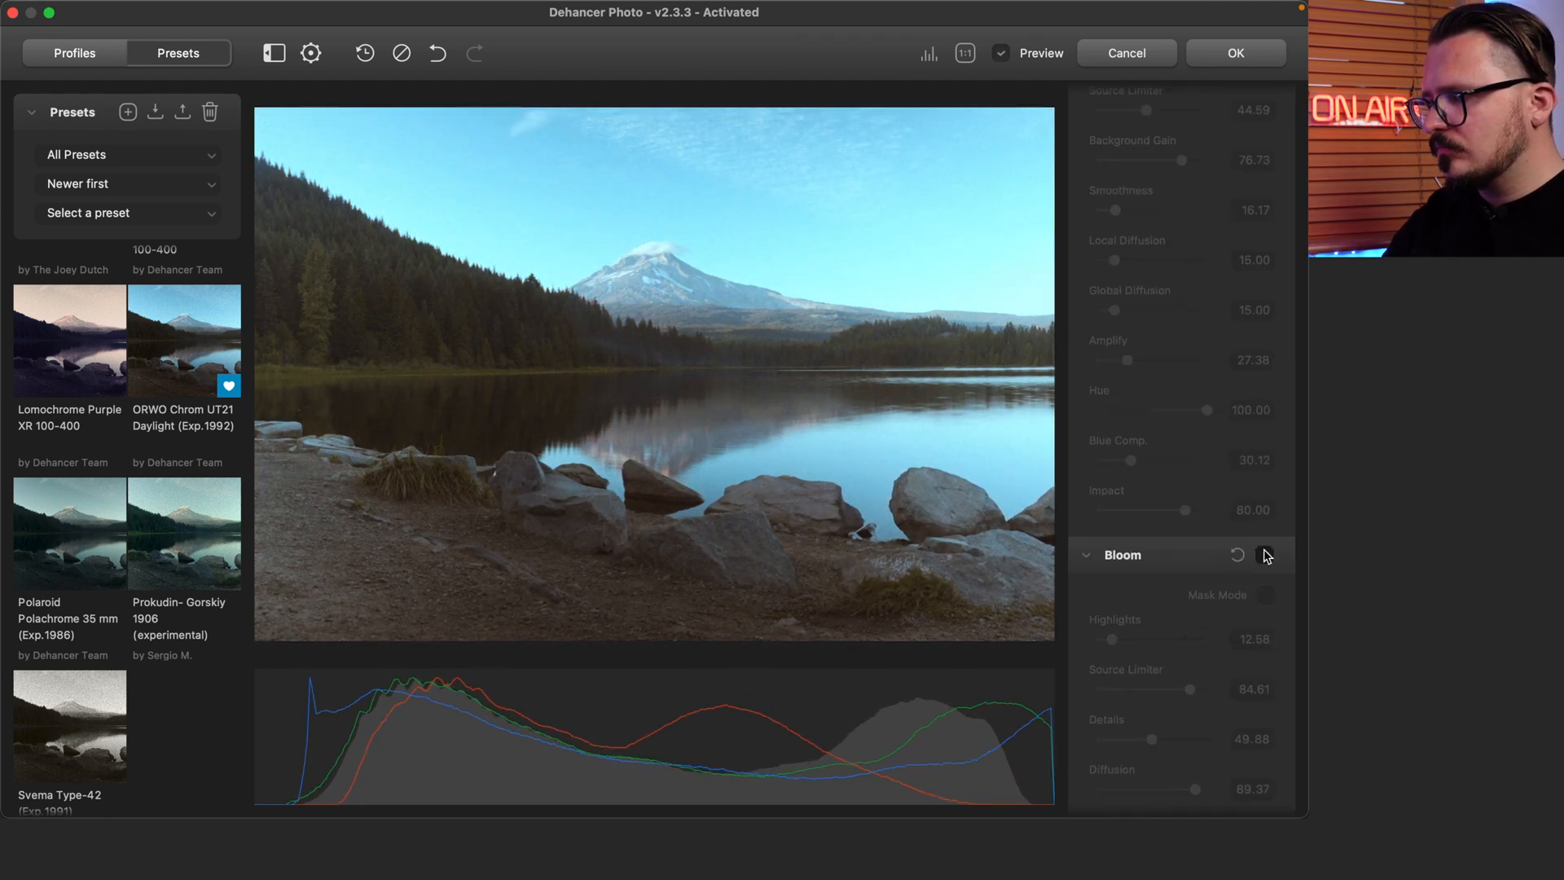
scroll(1264, 555, "down", 3)
left_click(1266, 262)
left_click(1265, 263)
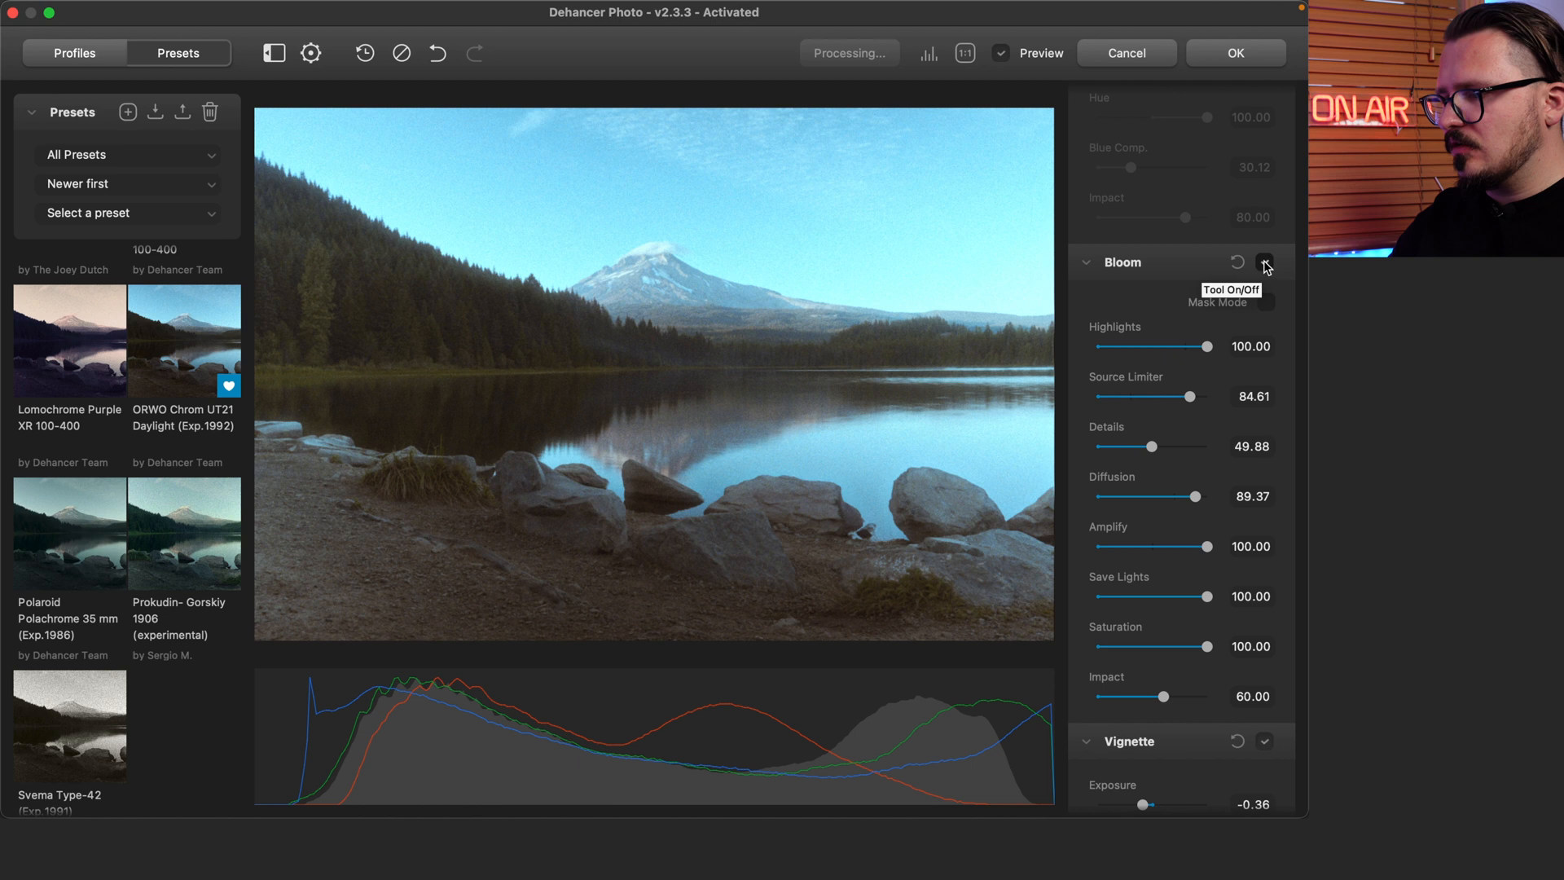
left_click_drag(1196, 497, 1226, 499)
left_click_drag(1163, 697, 1268, 682)
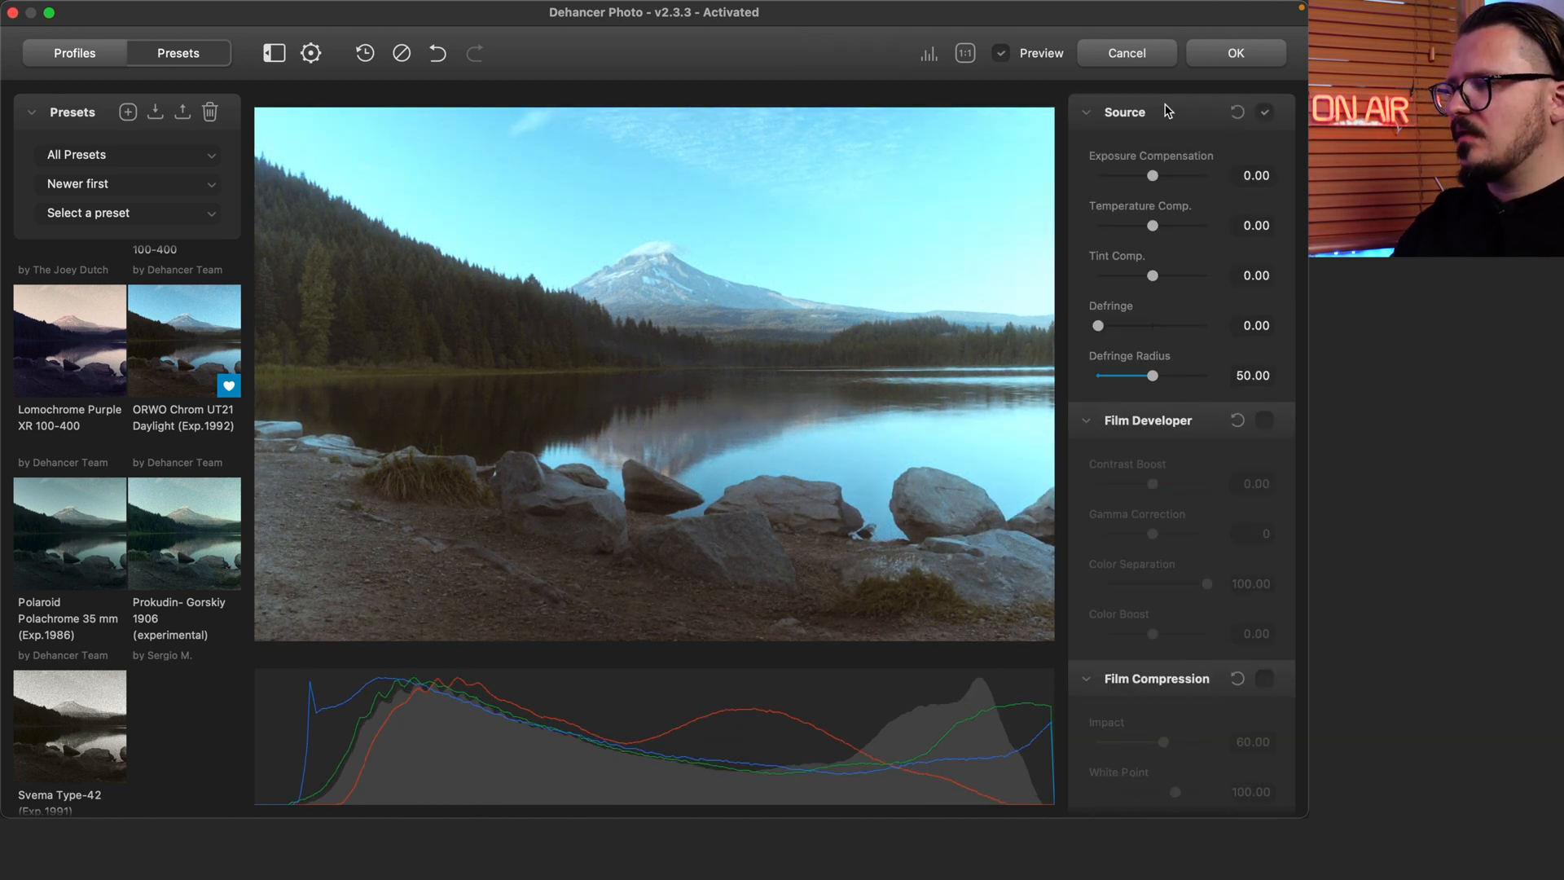
Compare the adjusted film look with the unprocessed lake photo several times
left_click(1002, 54)
left_click(1001, 53)
left_click(1001, 54)
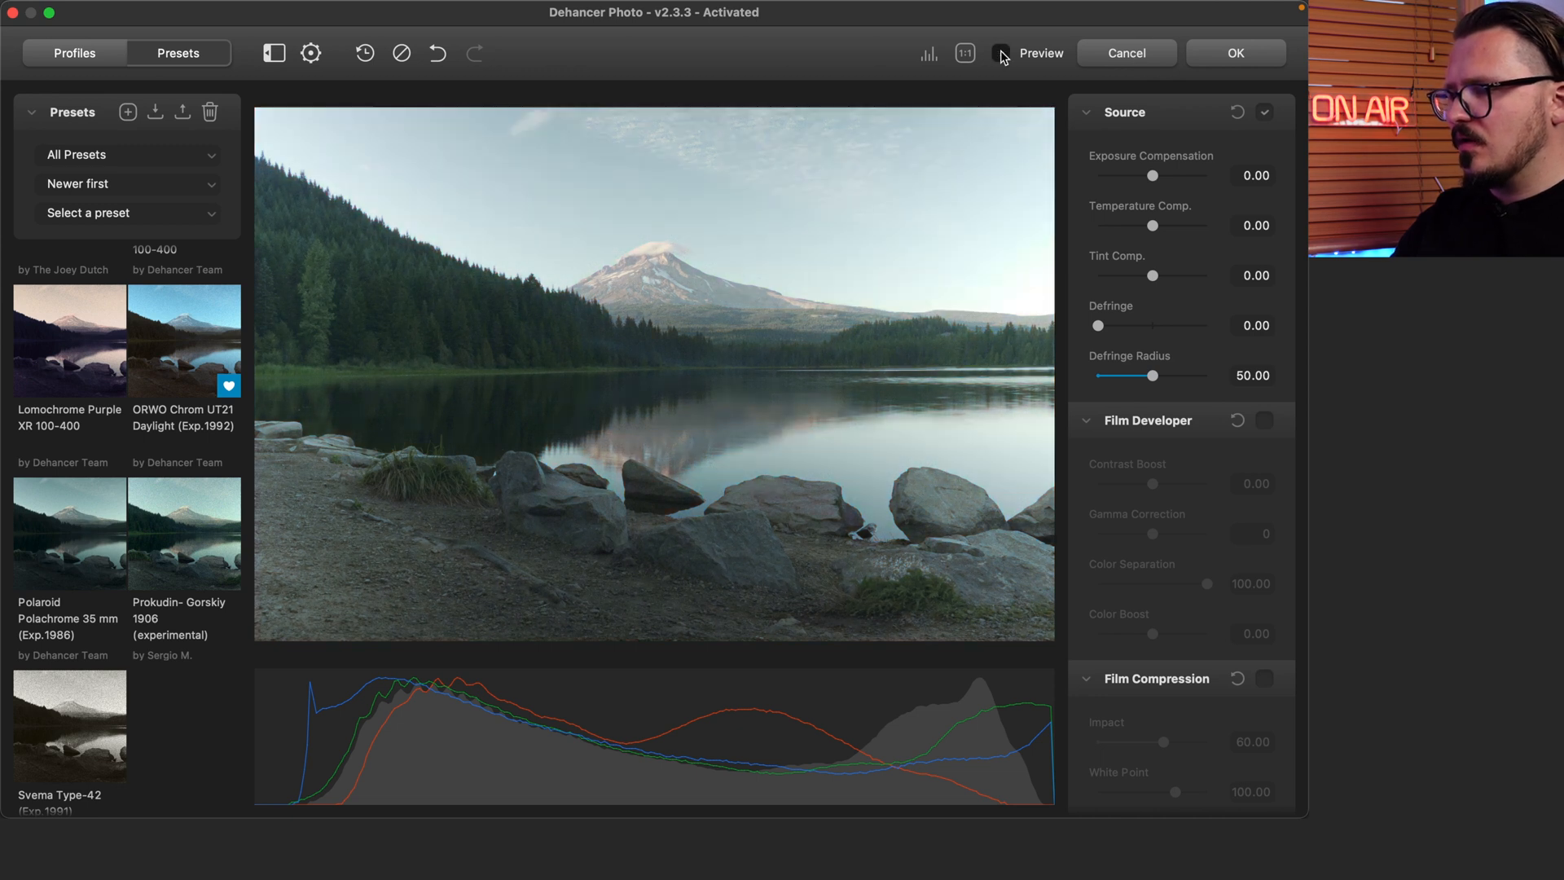
left_click(1002, 53)
left_click(1001, 54)
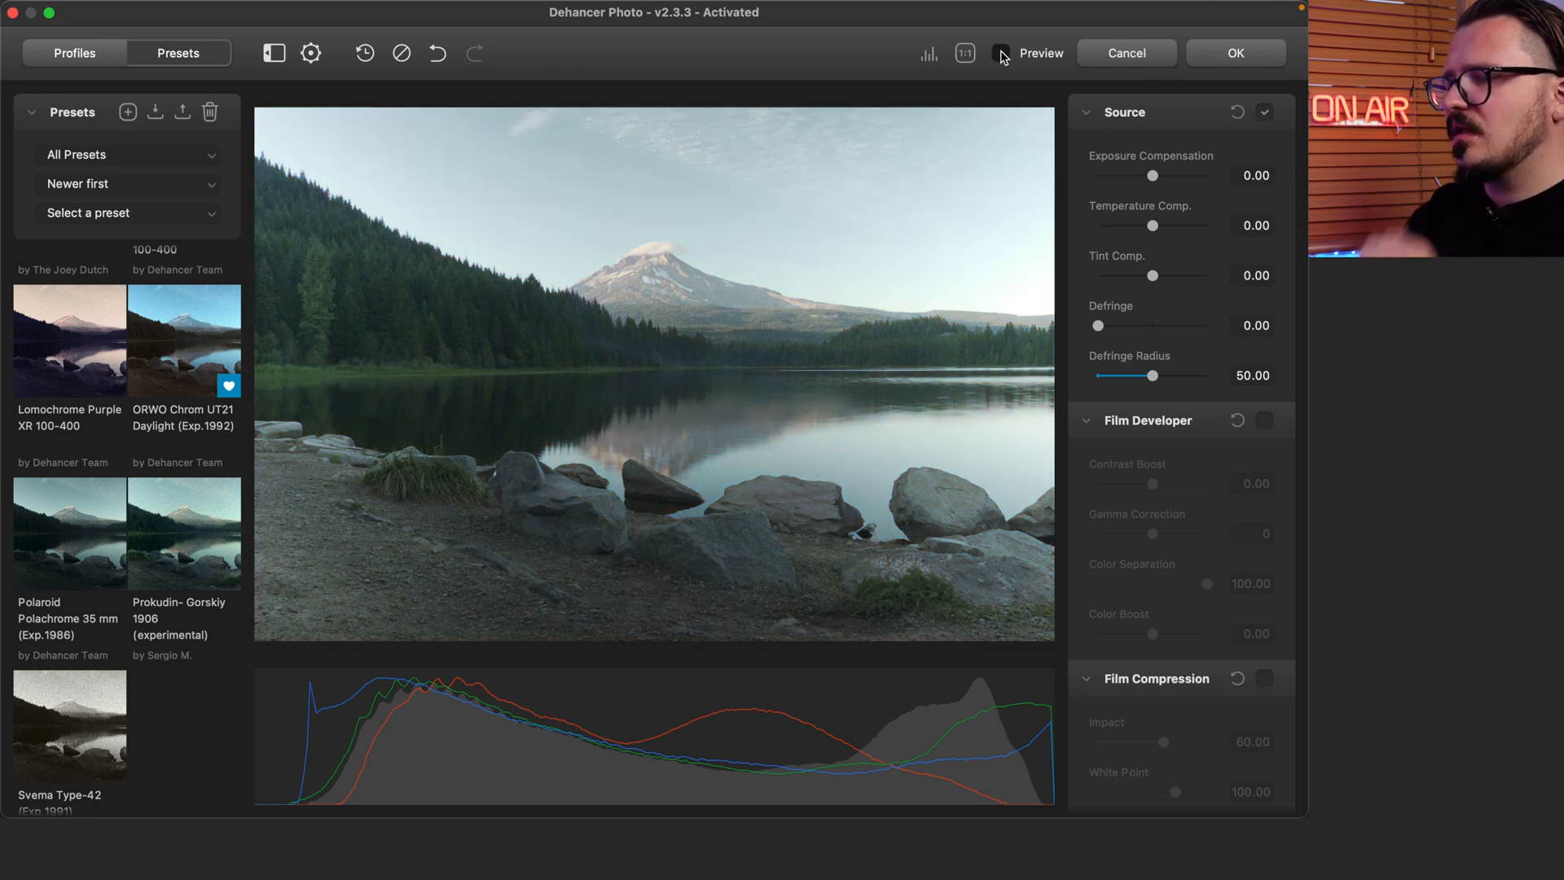
left_click(1001, 54)
left_click(1001, 53)
left_click(1001, 54)
left_click(1001, 54)
left_click(1001, 54)
scroll(1159, 481, "down", 10)
left_click_drag(1159, 482, 1161, 489)
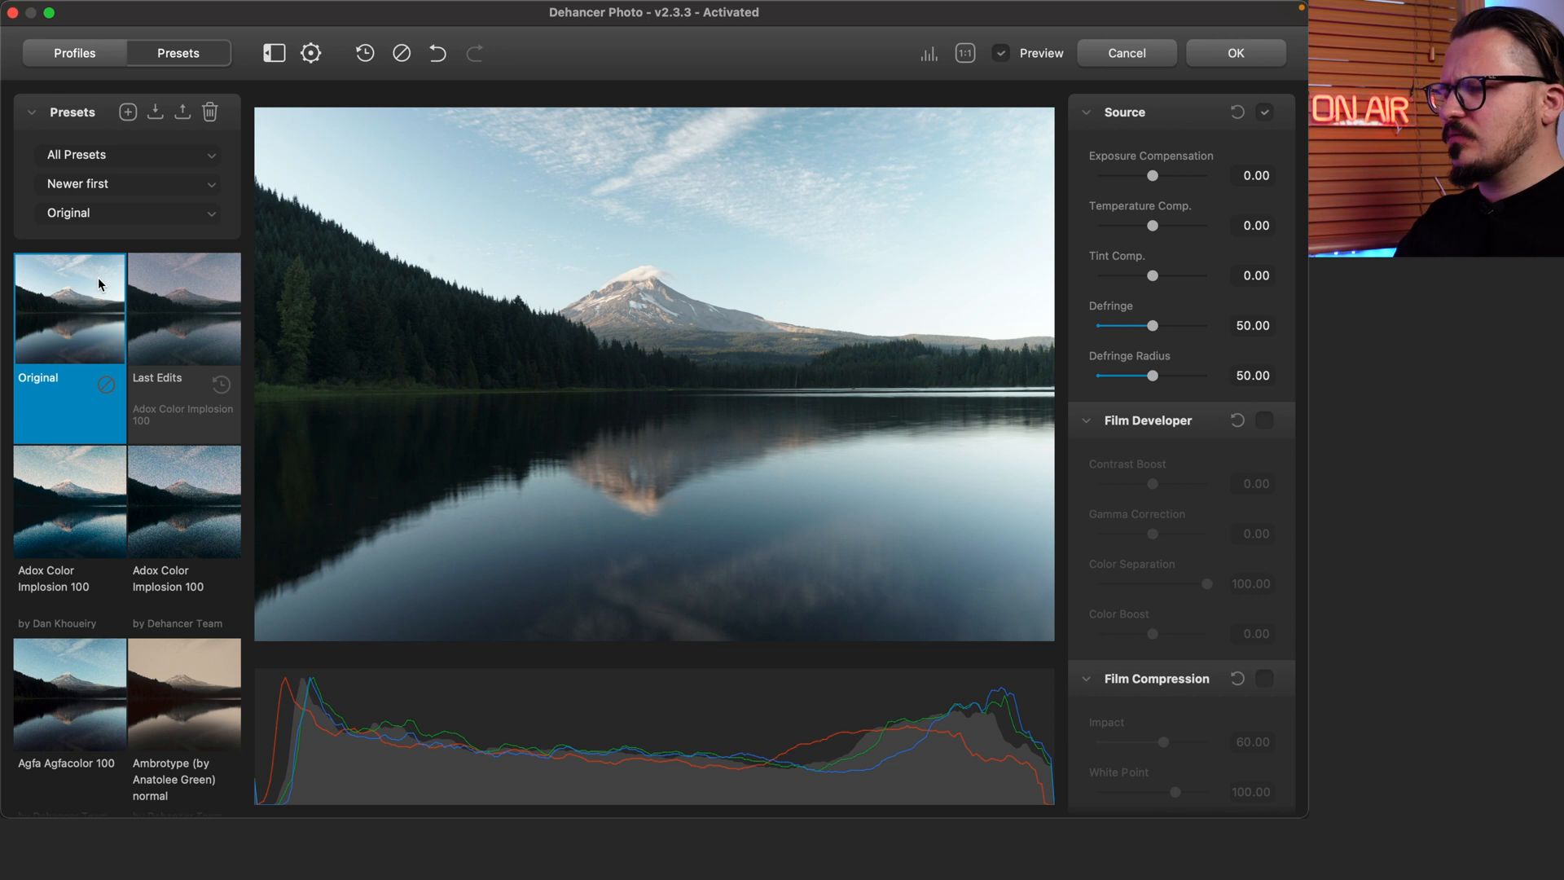
Preview the Agfa Agfacolor 100, Kodak Portra 800 and Cinestill 800T (Dusty Bend) presets on the lake reflection photo
scroll(116, 523, "down", 5)
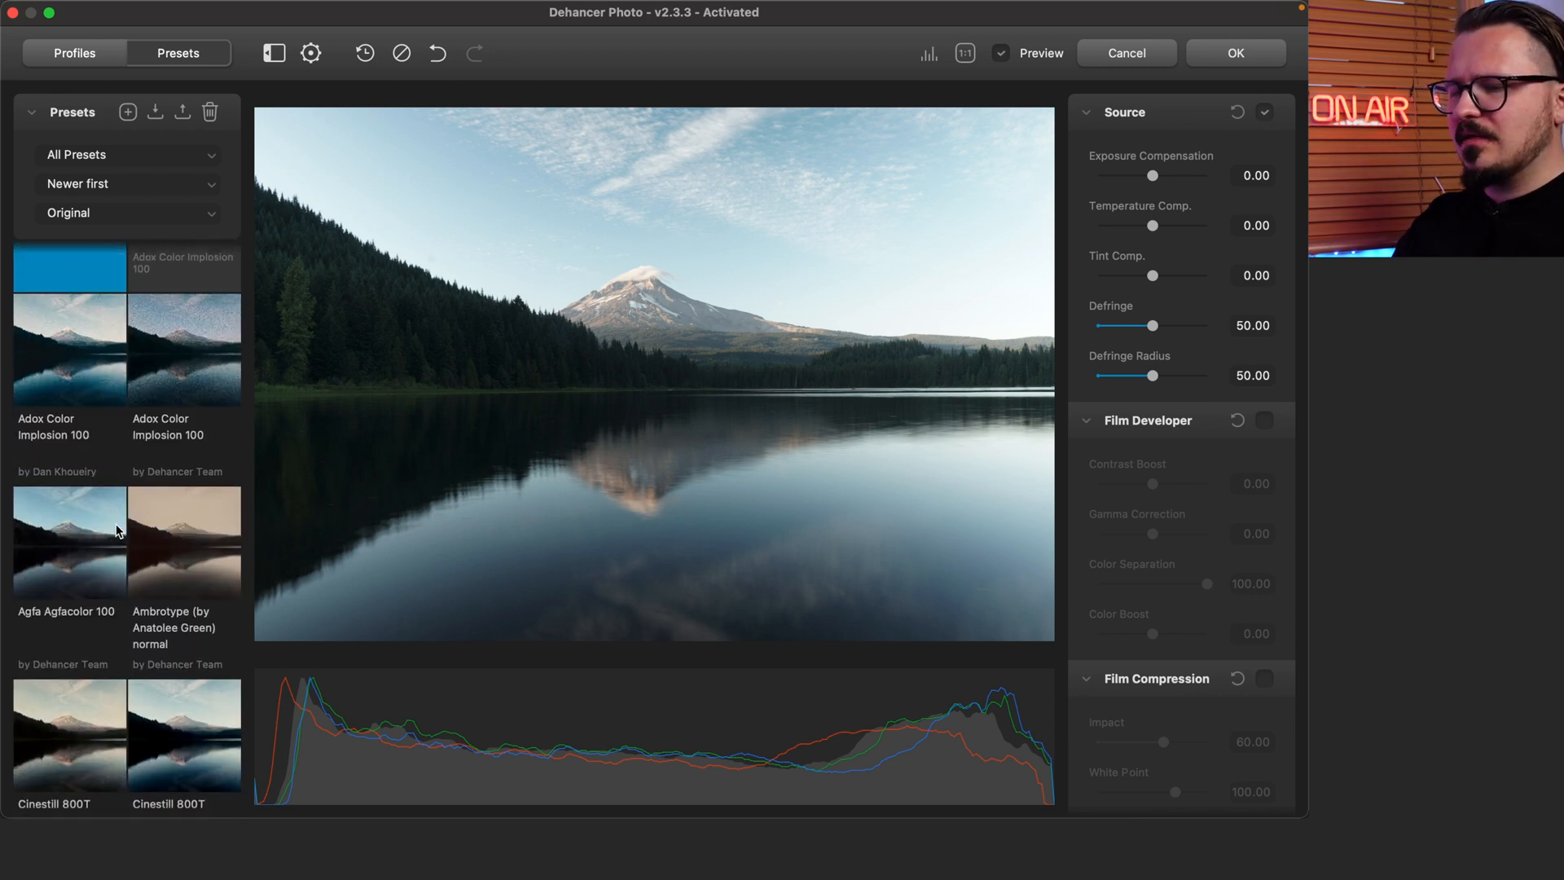
left_click(73, 554)
scroll(73, 559, "down", 12)
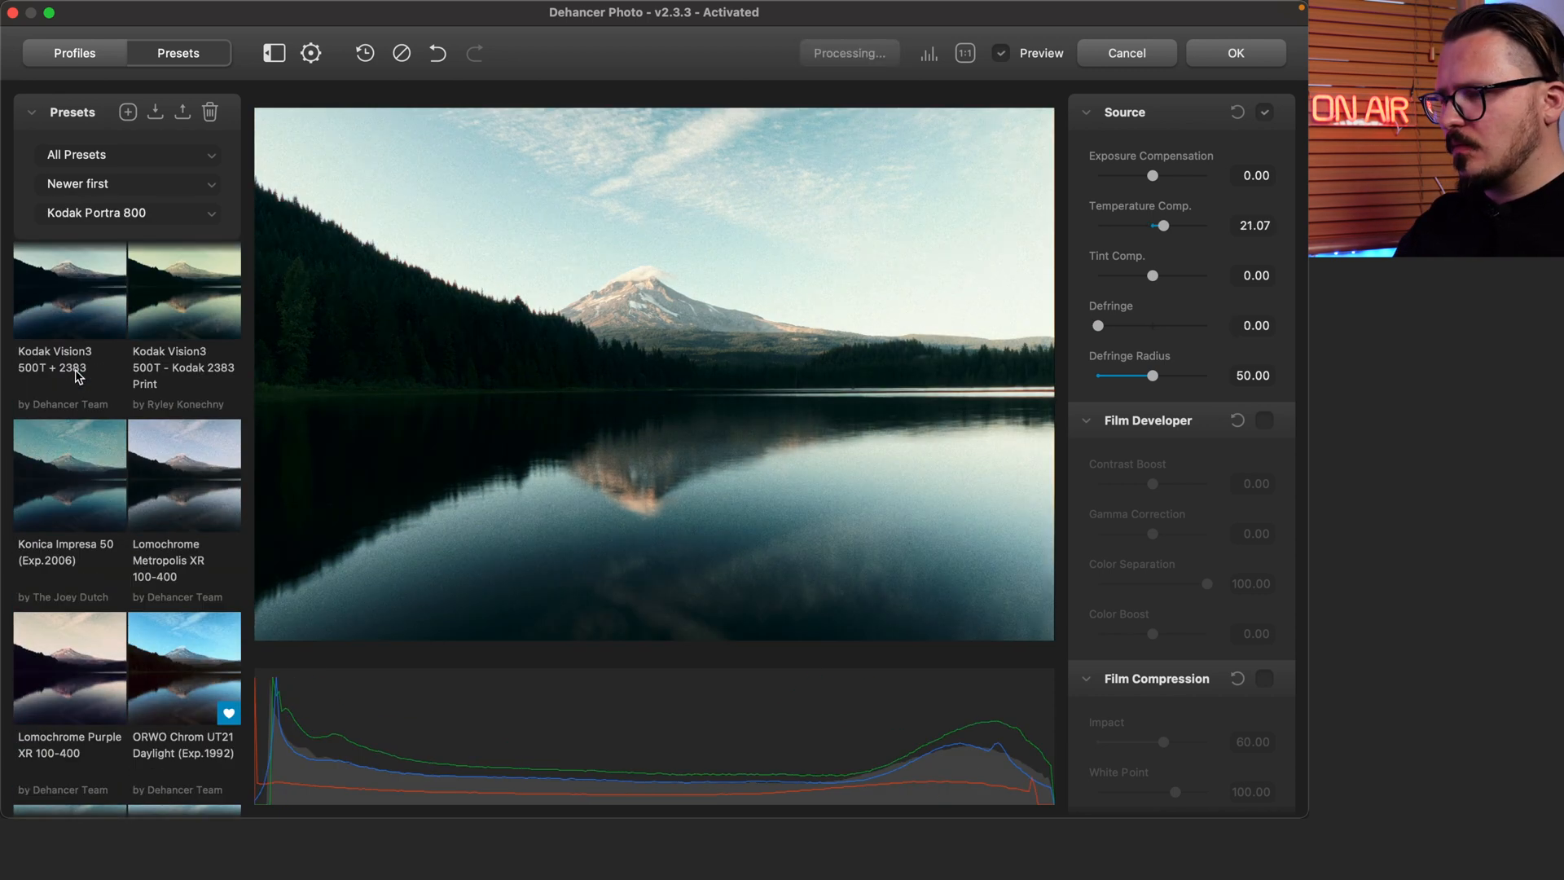
scroll(75, 371, "down", 8)
left_click(79, 571)
left_click(87, 541)
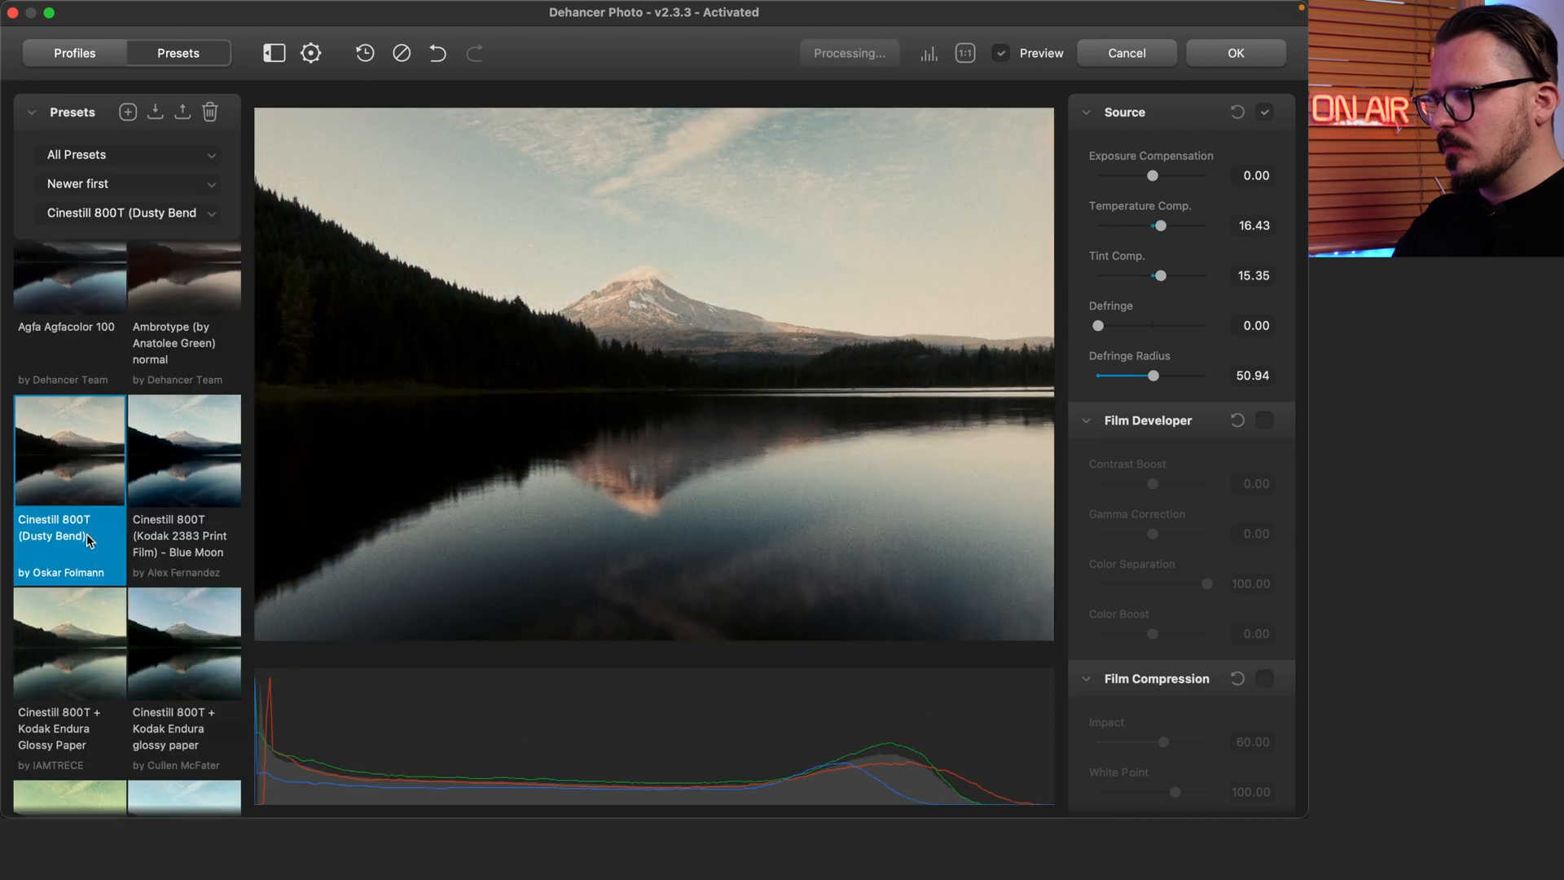
Apply the Fujichrome Provia 100F Kodak Endura Glossy Paper preset to the lake reflection photo
scroll(126, 539, "down", 7)
left_click(164, 538)
scroll(164, 539, "down", 11)
left_click(166, 628)
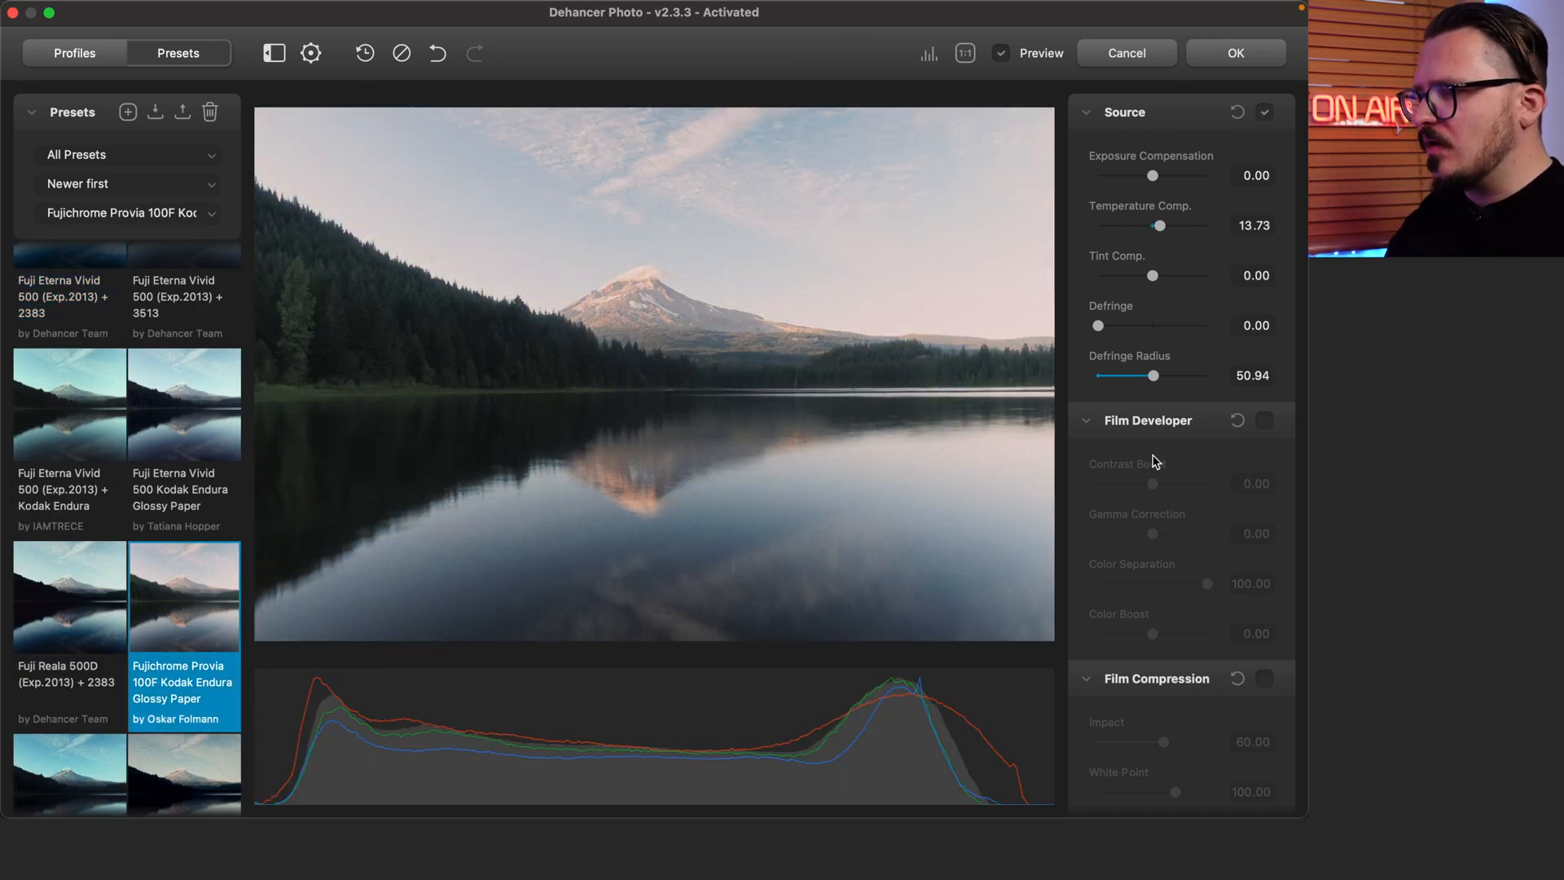
Change the Print profile to Linear and raise its Color Density to 100
scroll(1199, 361, "down", 10)
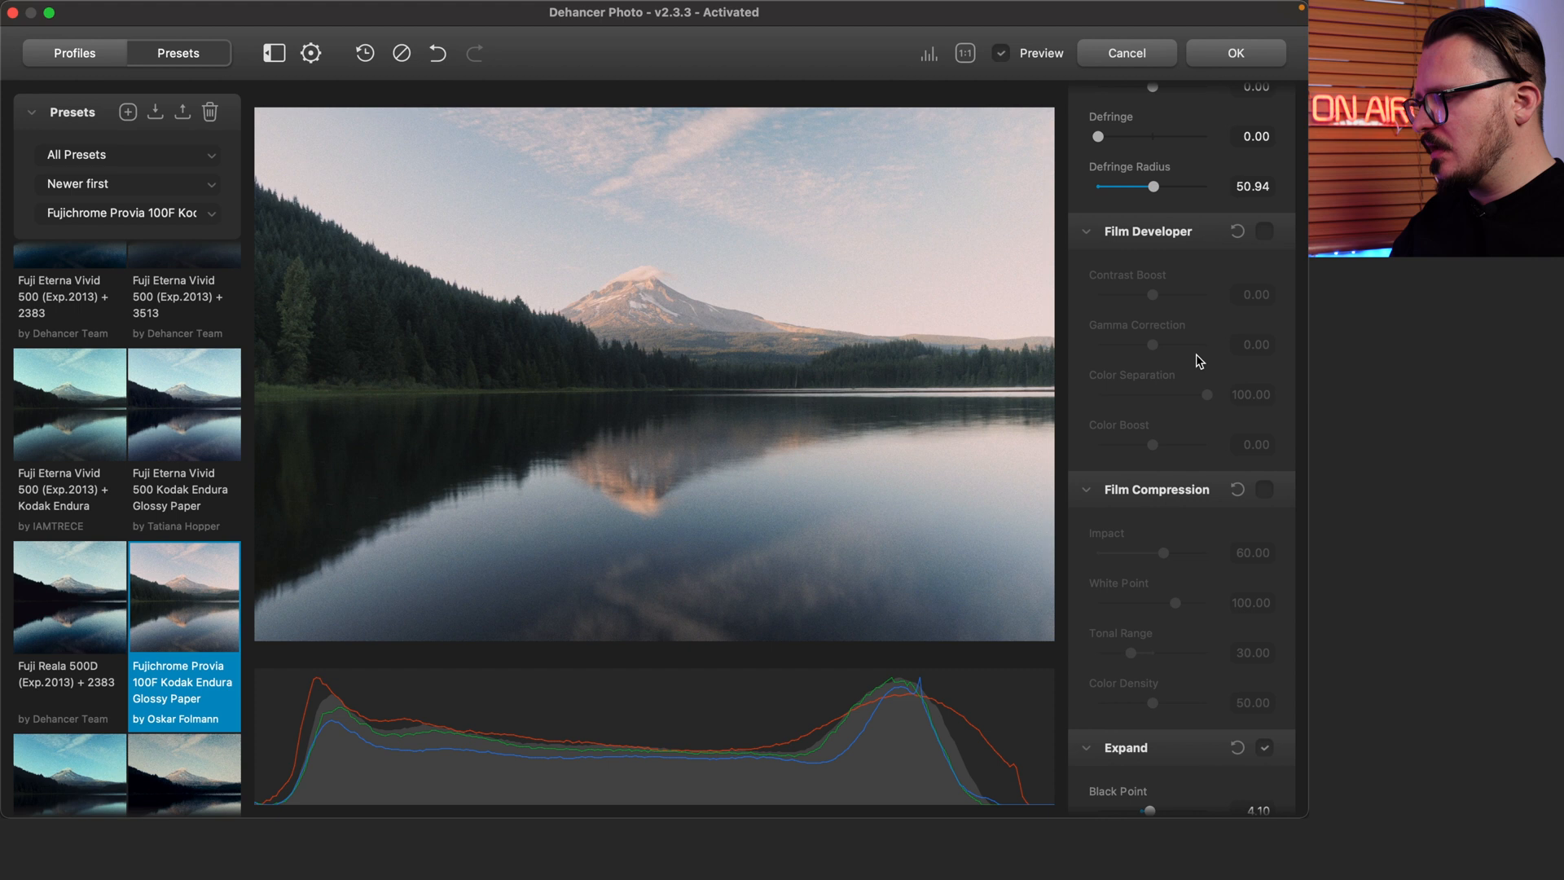
scroll(1213, 589, "down", 1)
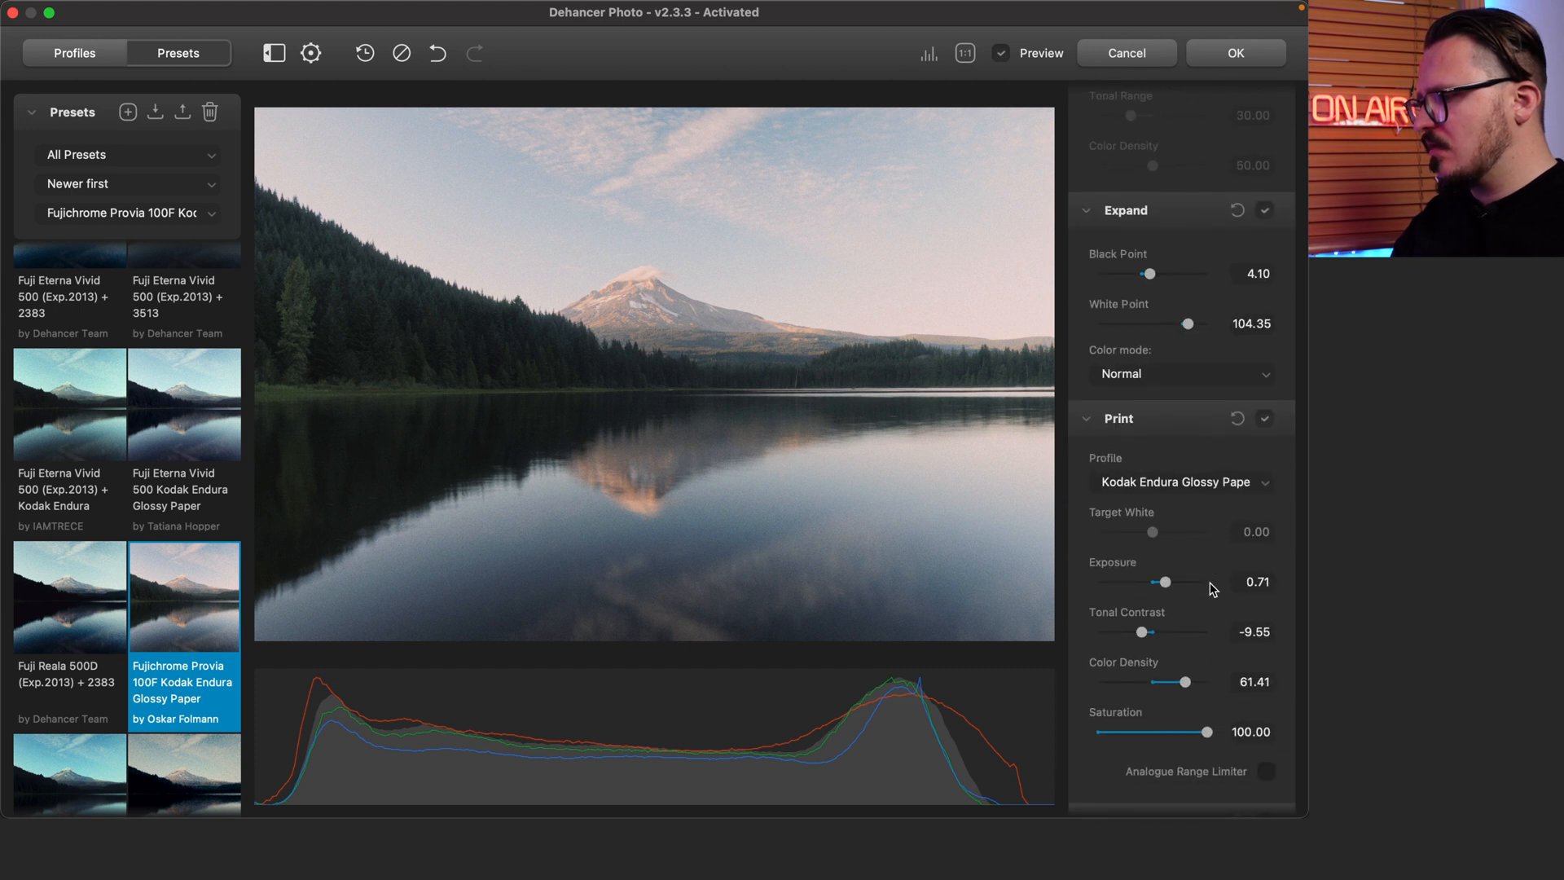
scroll(1210, 584, "down", 3)
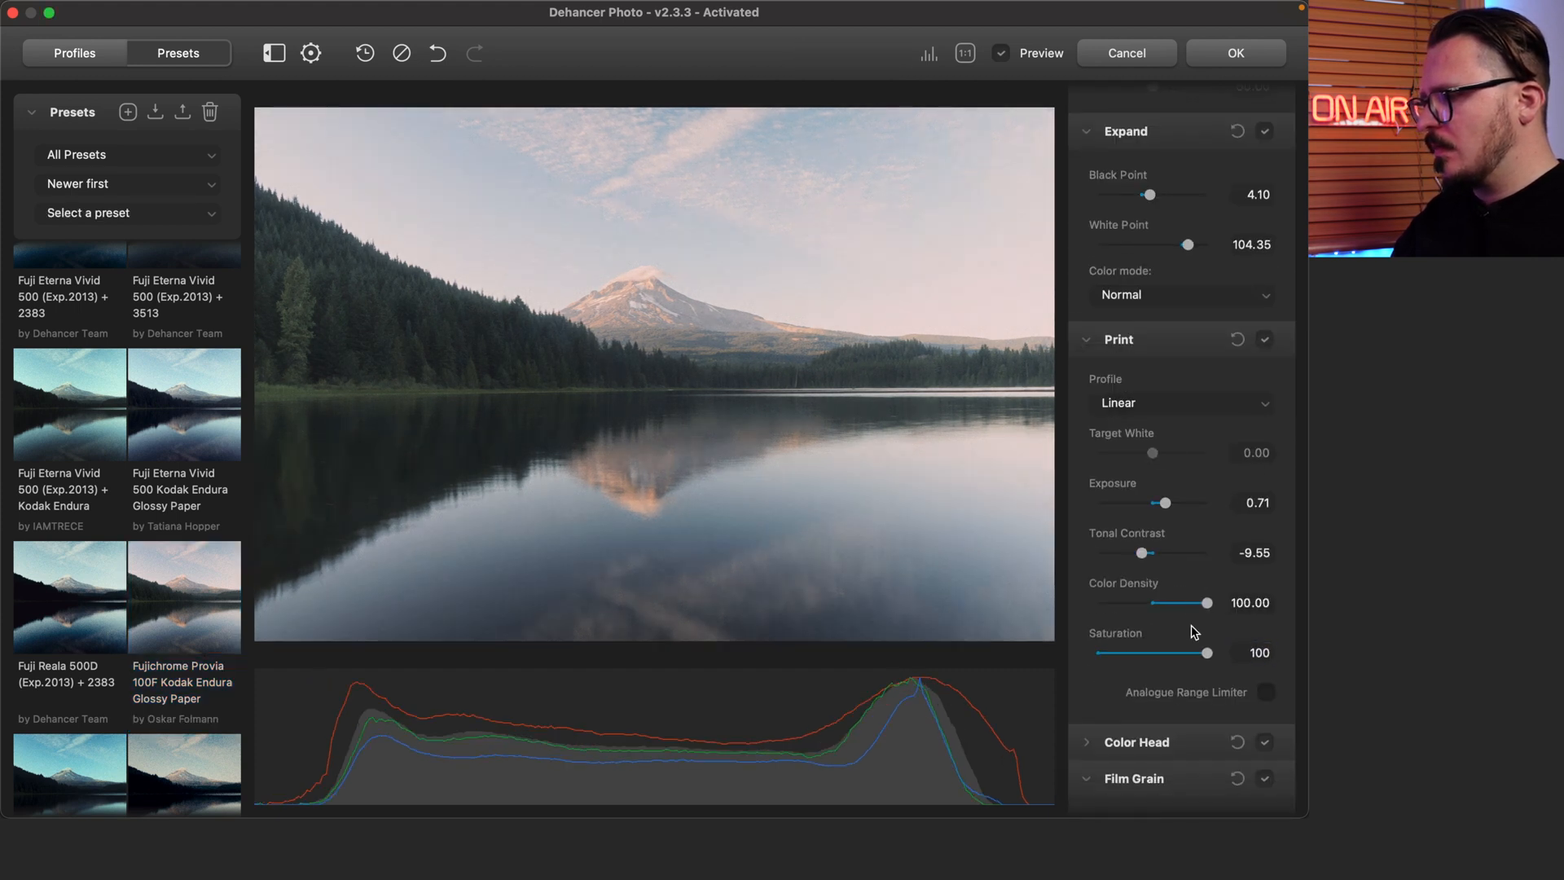
Set the Halation Source Limiter to 32.87 and its Amplify and Impact to 100
scroll(1194, 628, "down", 10)
scroll(1204, 644, "down", 10)
left_click_drag(1098, 453, 1143, 496)
scroll(1142, 681, "down", 2)
left_click_drag(1098, 646, 1207, 646)
scroll(1156, 693, "down", 2)
left_click_drag(1172, 721, 1208, 721)
Set Halation's Local Diffusion to 24.61, Global Diffusion to 24.32, and Smoothness and Background Gain to 100
left_click_drag(1115, 470, 1137, 470)
mouse_move(1114, 521)
left_mouse_down()
mouse_move(1162, 524)
mouse_move(1125, 521)
left_mouse_up()
left_click_drag(1137, 471, 1214, 420)
left_click_drag(1181, 370, 1215, 371)
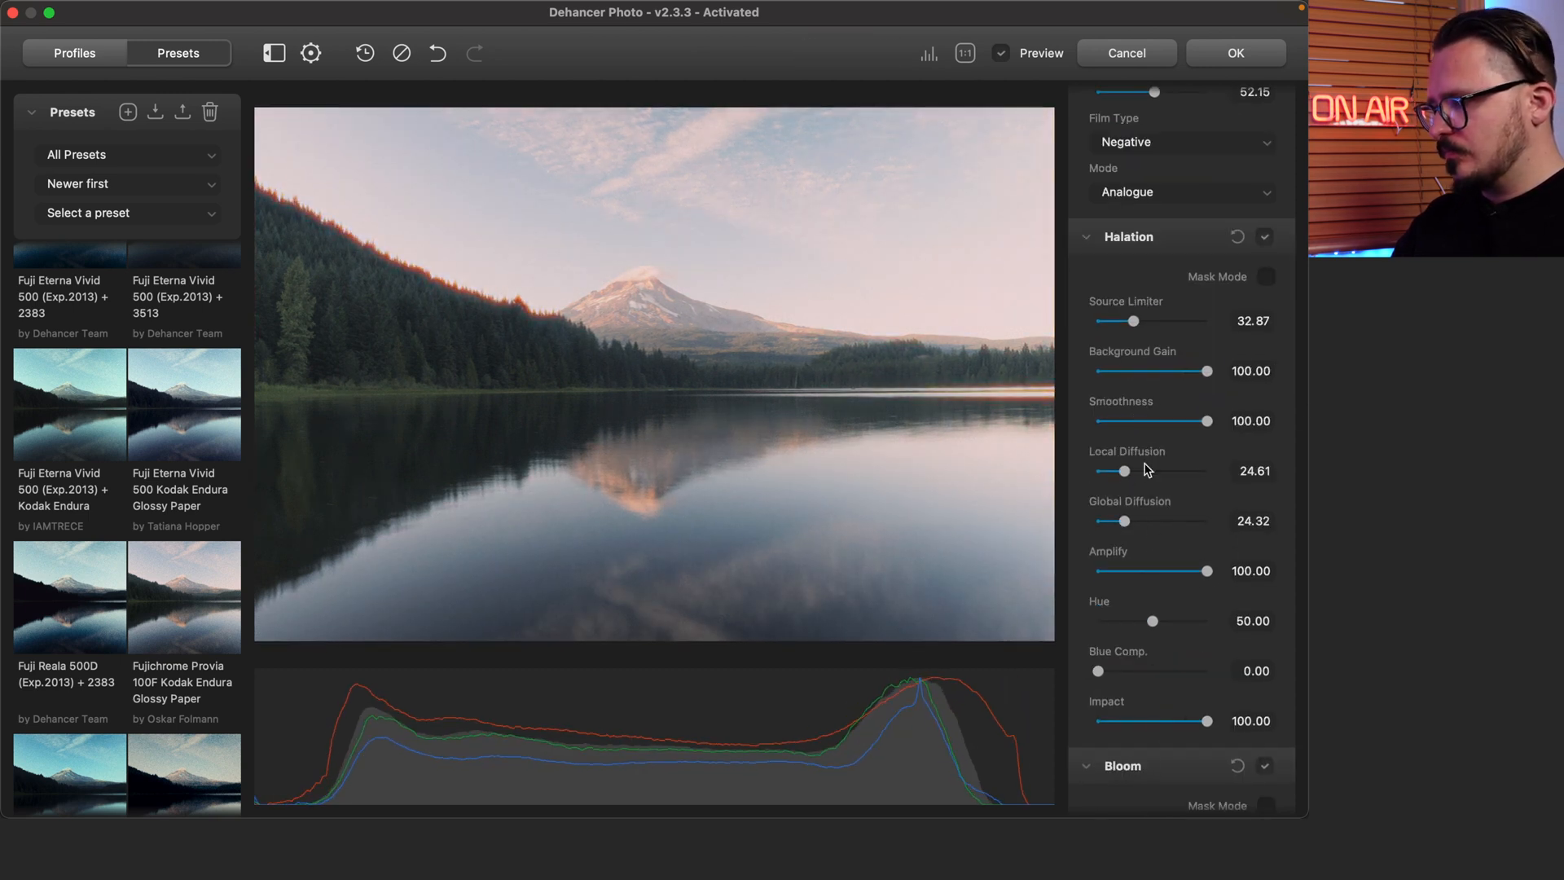
Set Bloom's Source Limiter to 23.75 and apply the film look to the lake reflection photo
left_click_drag(1206, 570, 1173, 571)
scroll(1173, 570, "up", 5)
left_click(1086, 526)
scroll(1181, 456, "down", 5)
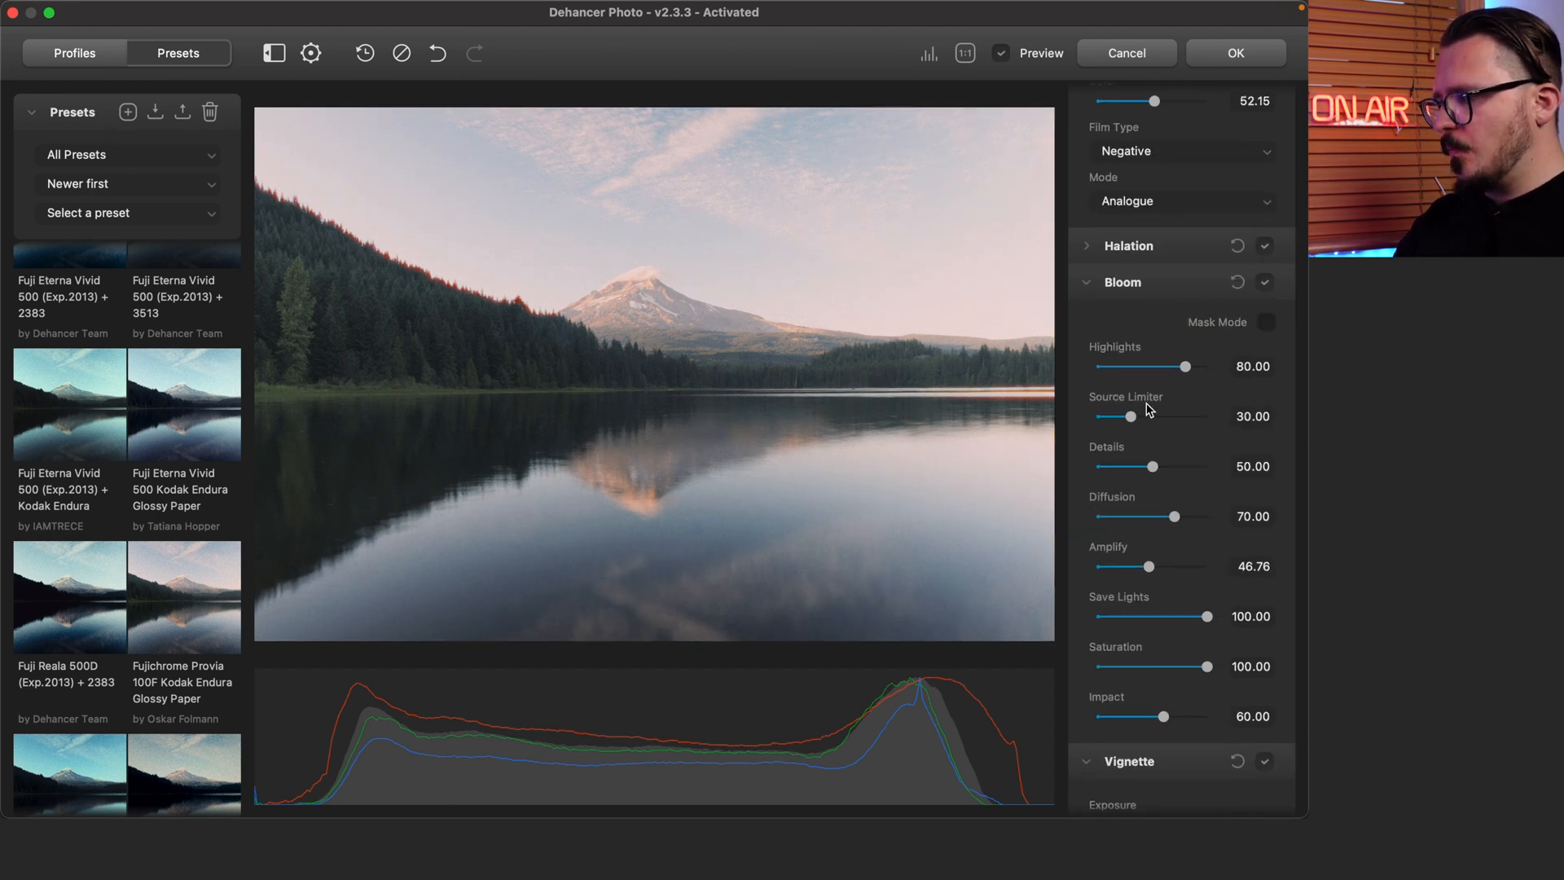
left_click_drag(1131, 417, 1123, 416)
left_click(1263, 324)
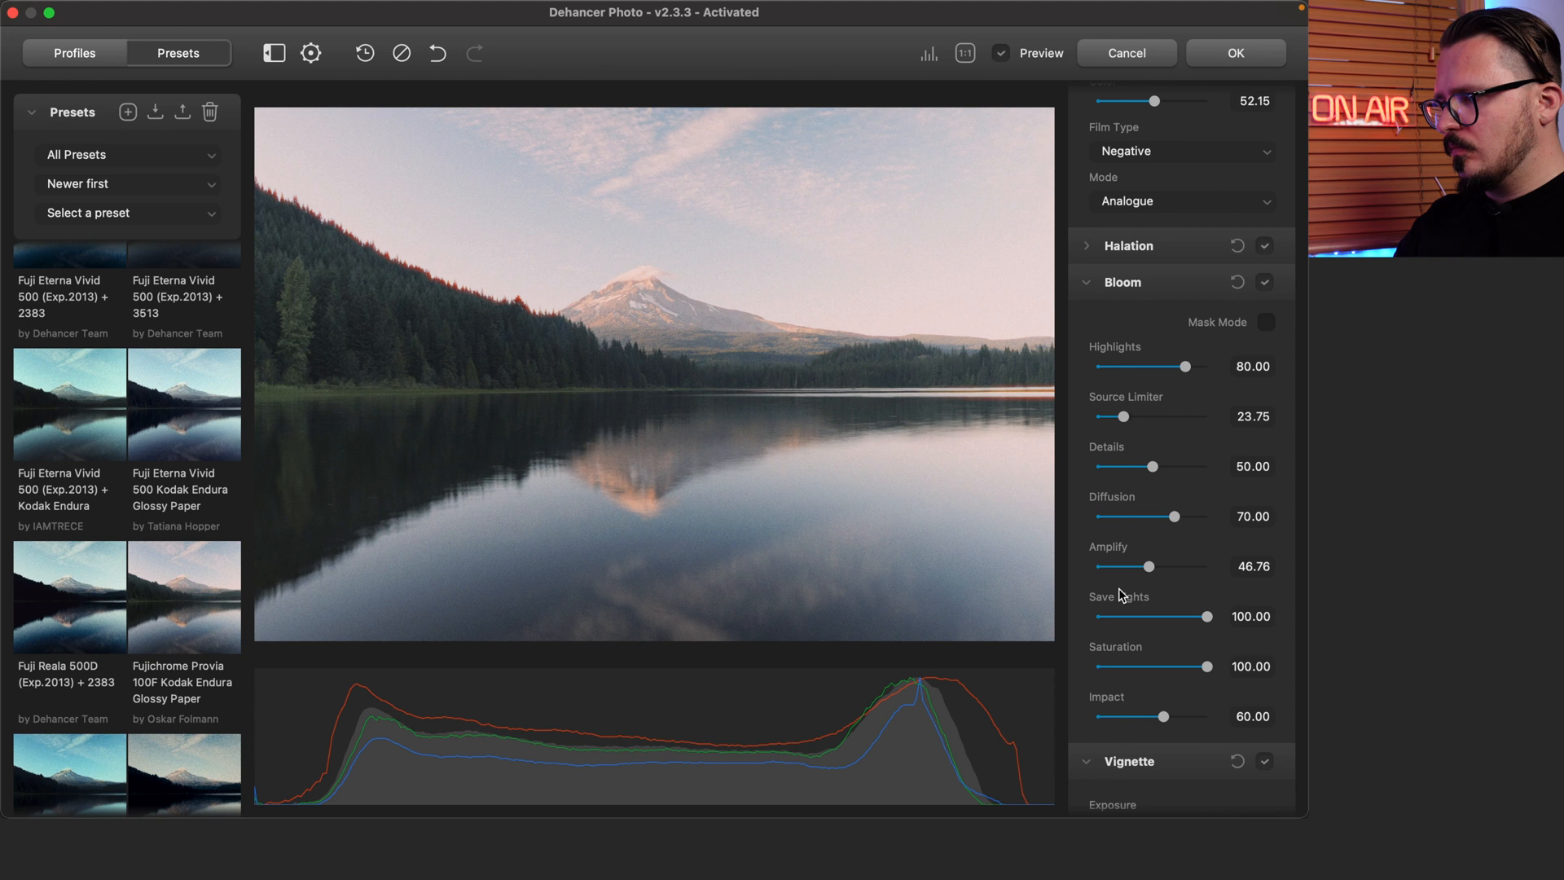
scroll(1264, 286, "down", 3)
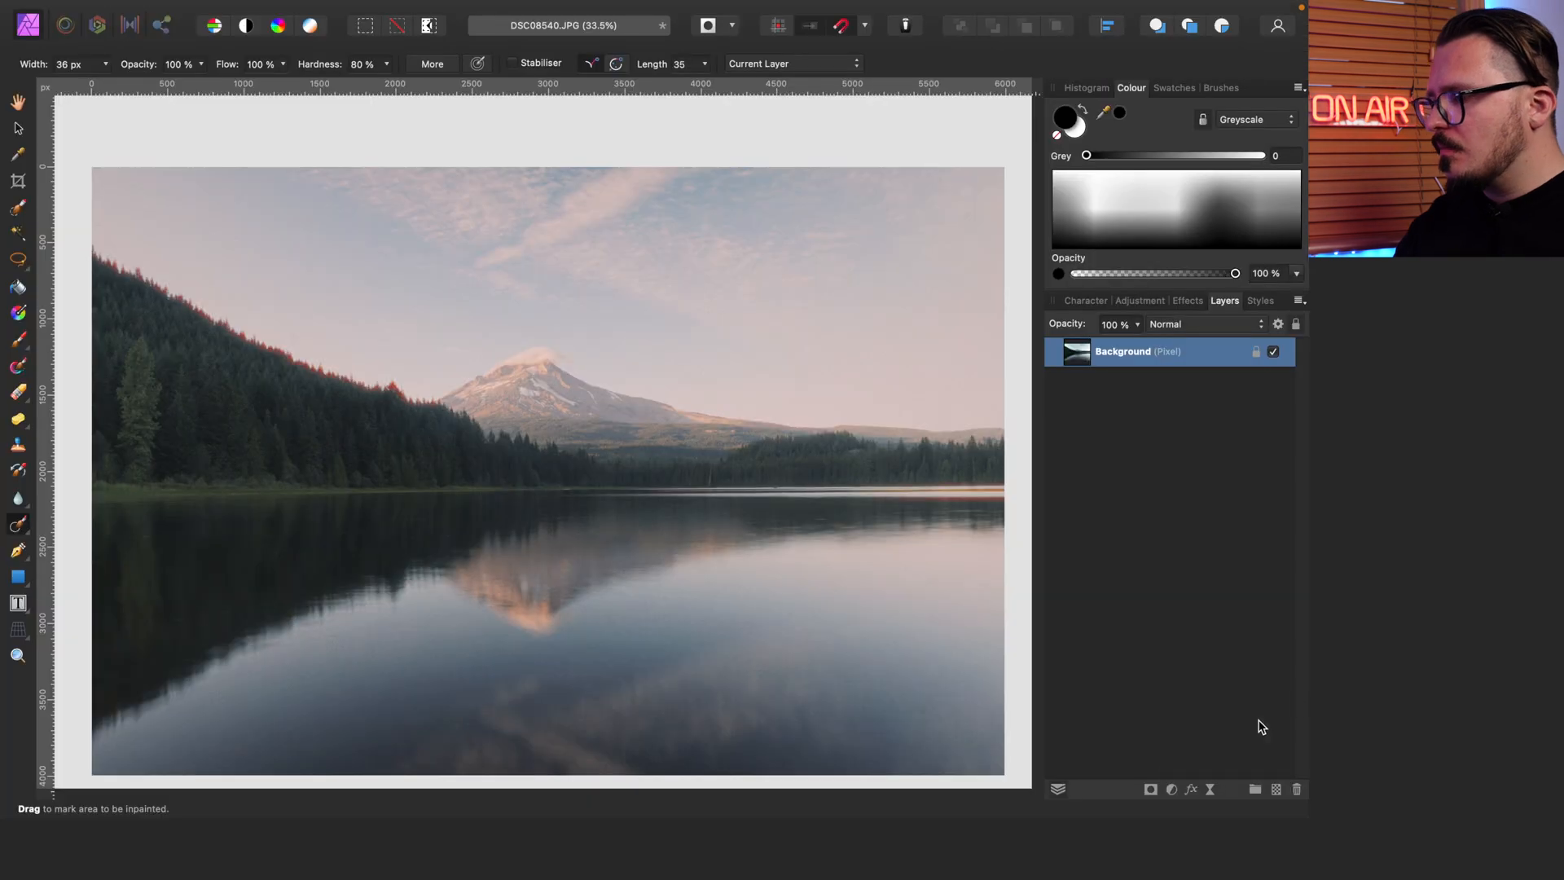
Add a Vibrance adjustment above the lake photo with Vibrance at 100% and Saturation at 27%
left_click(1172, 789)
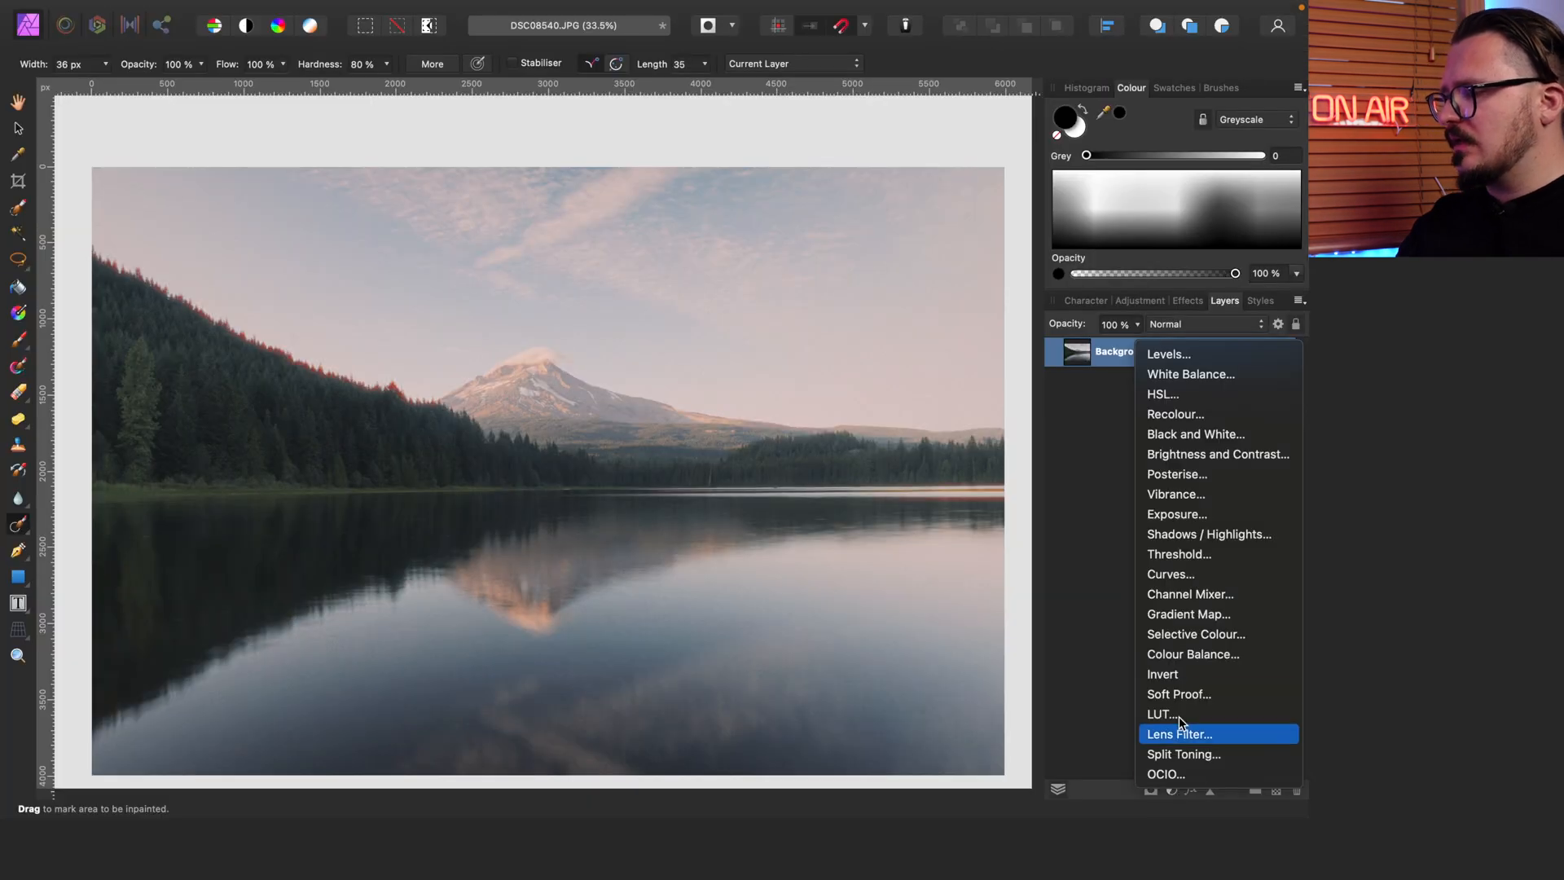
left_click(1237, 493)
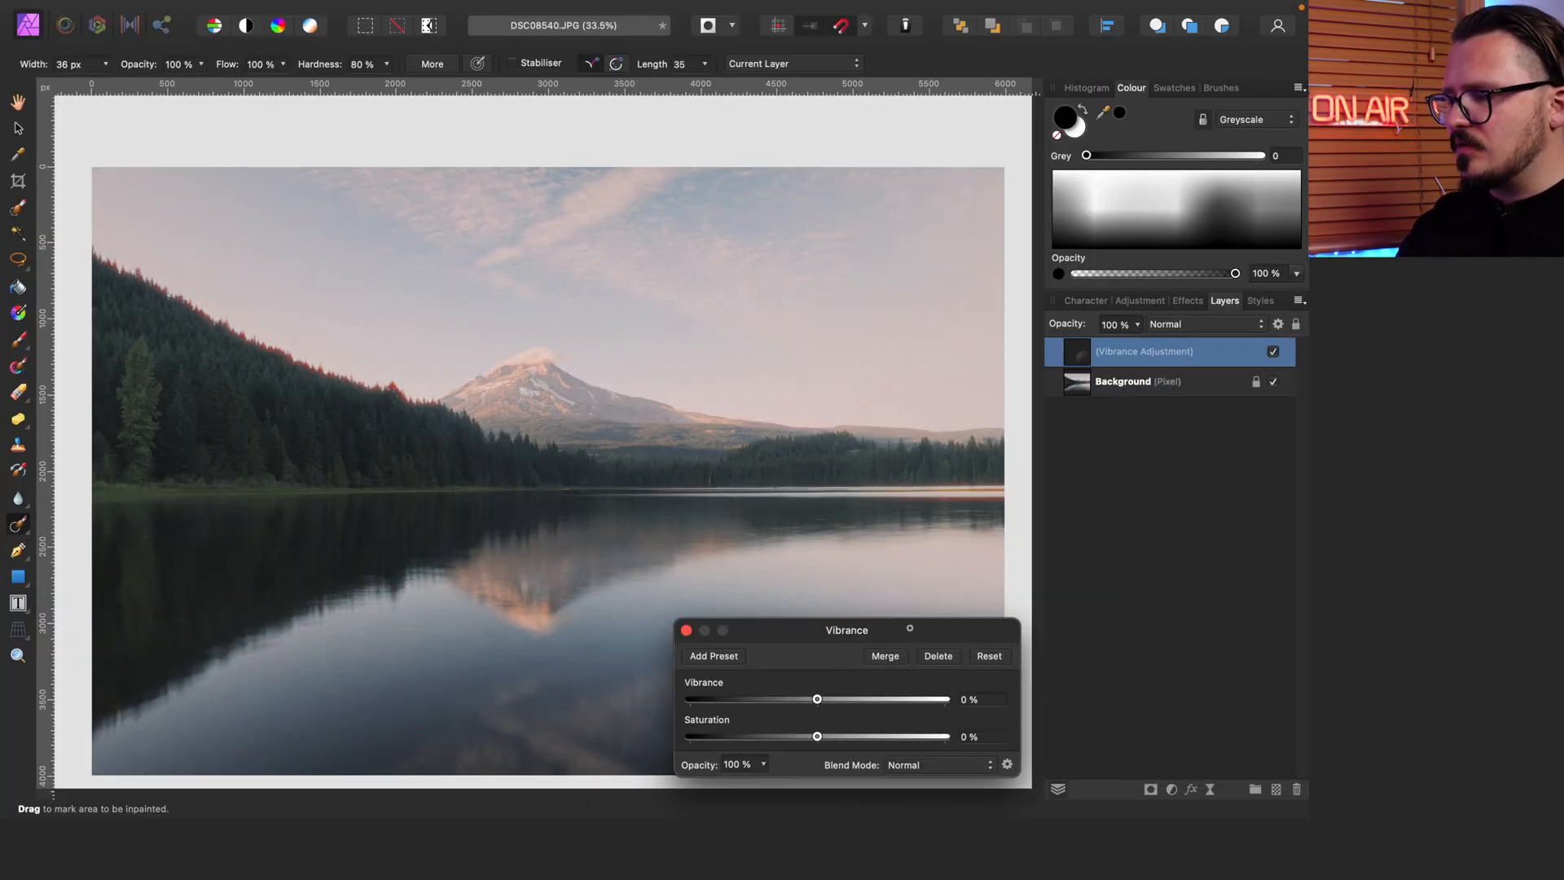
left_click_drag(818, 702, 846, 704)
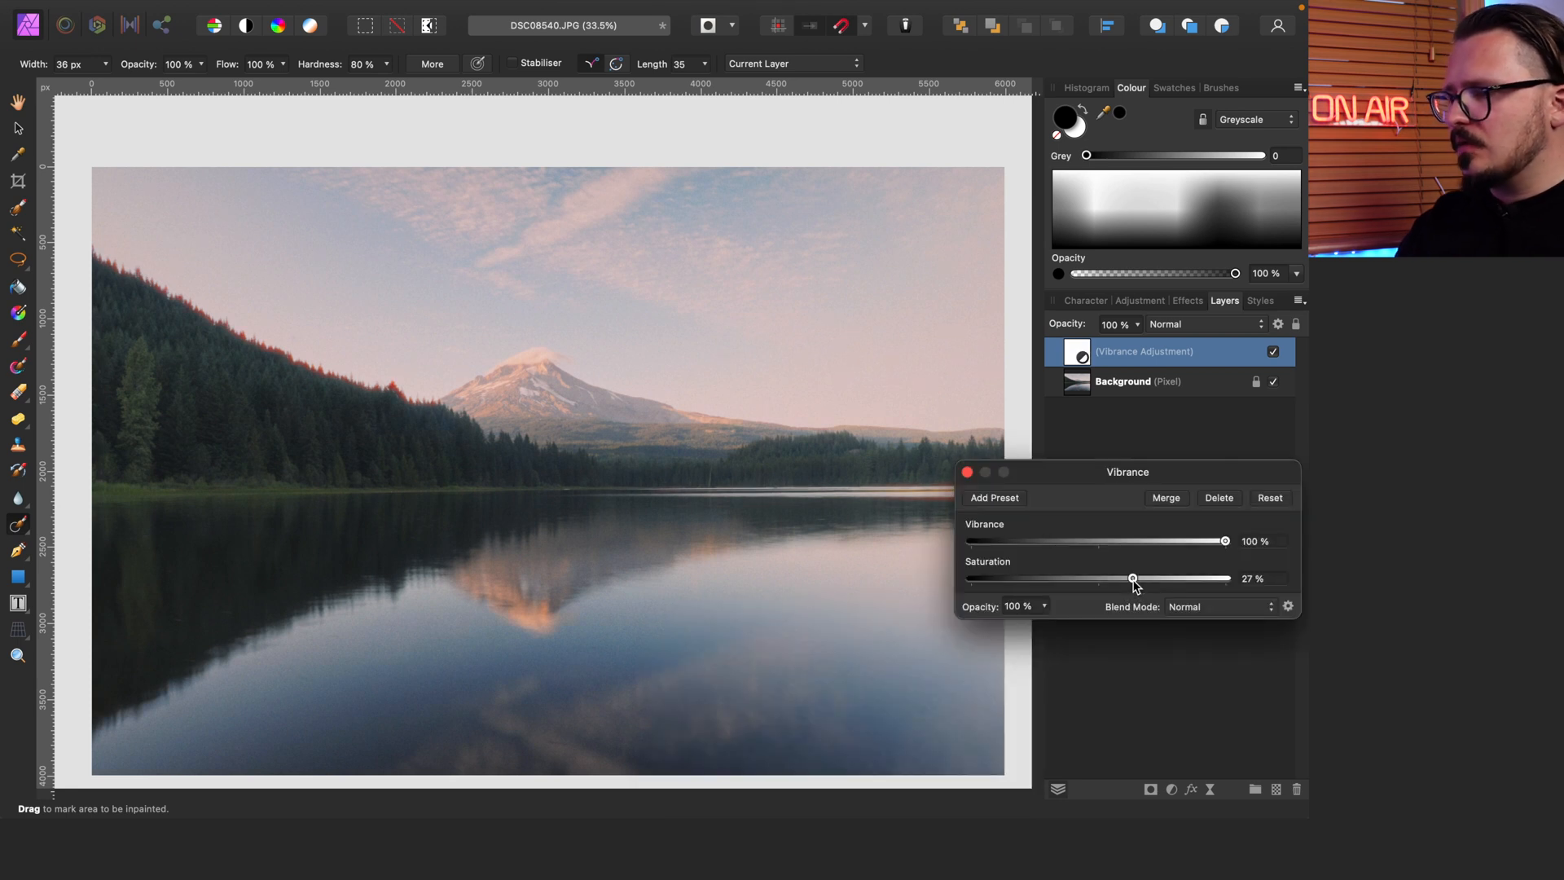
left_click(967, 472)
Try the Last Edits, Adox Color Implosion 100, Ilford XP2 Super 400 and Fujichrome Provia 100F presets on the vintage camera flat-lay in Dehancer
mouse_move(531, 6)
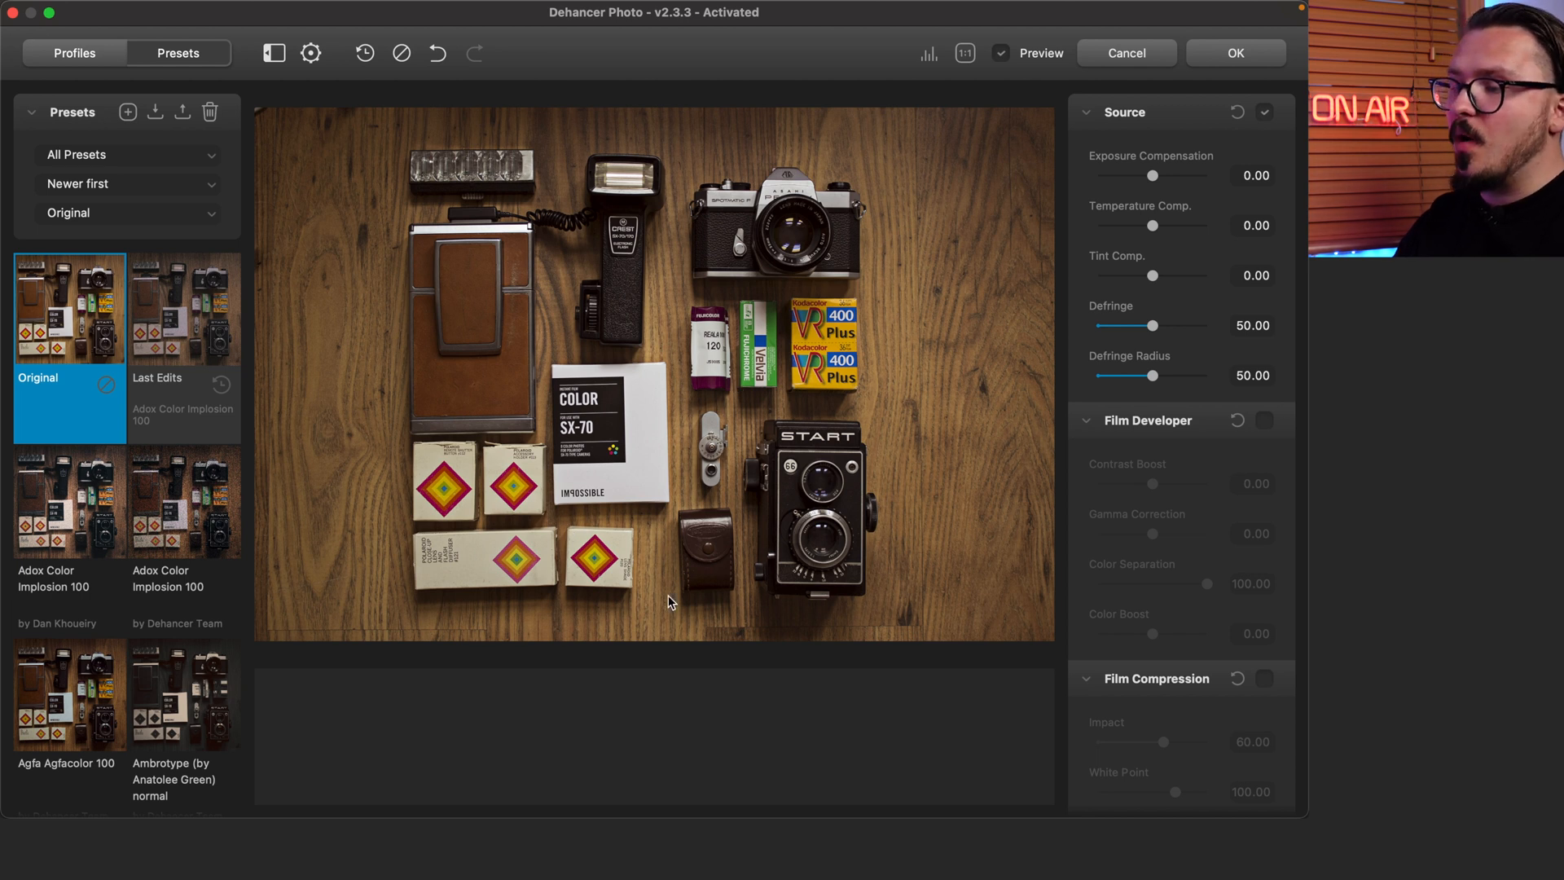
left_click(195, 320)
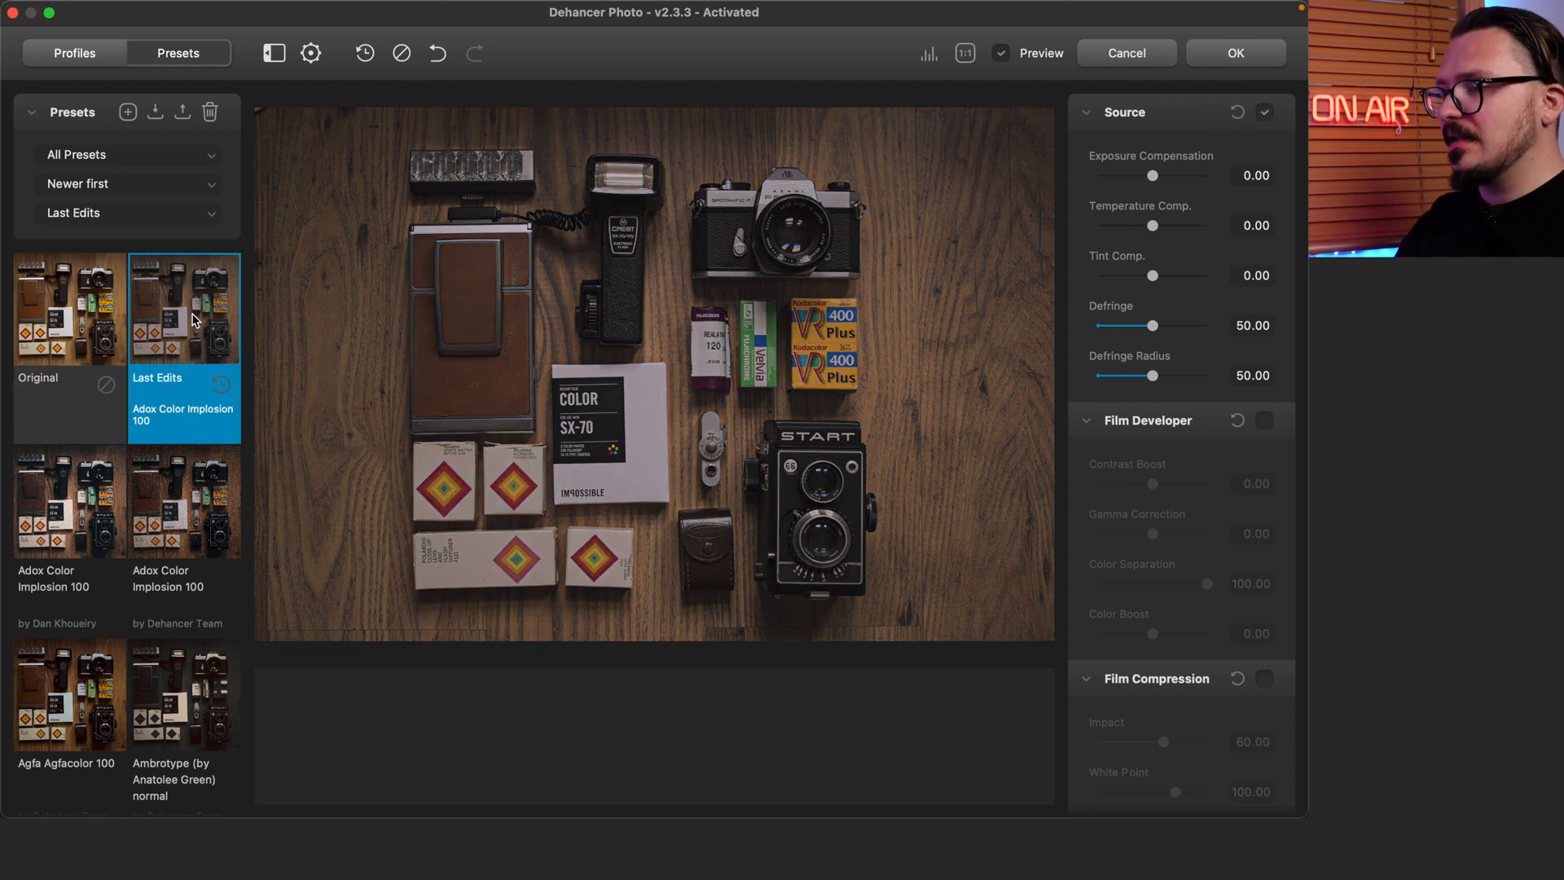
left_click(184, 529)
scroll(184, 531, "down", 10)
left_click(184, 619)
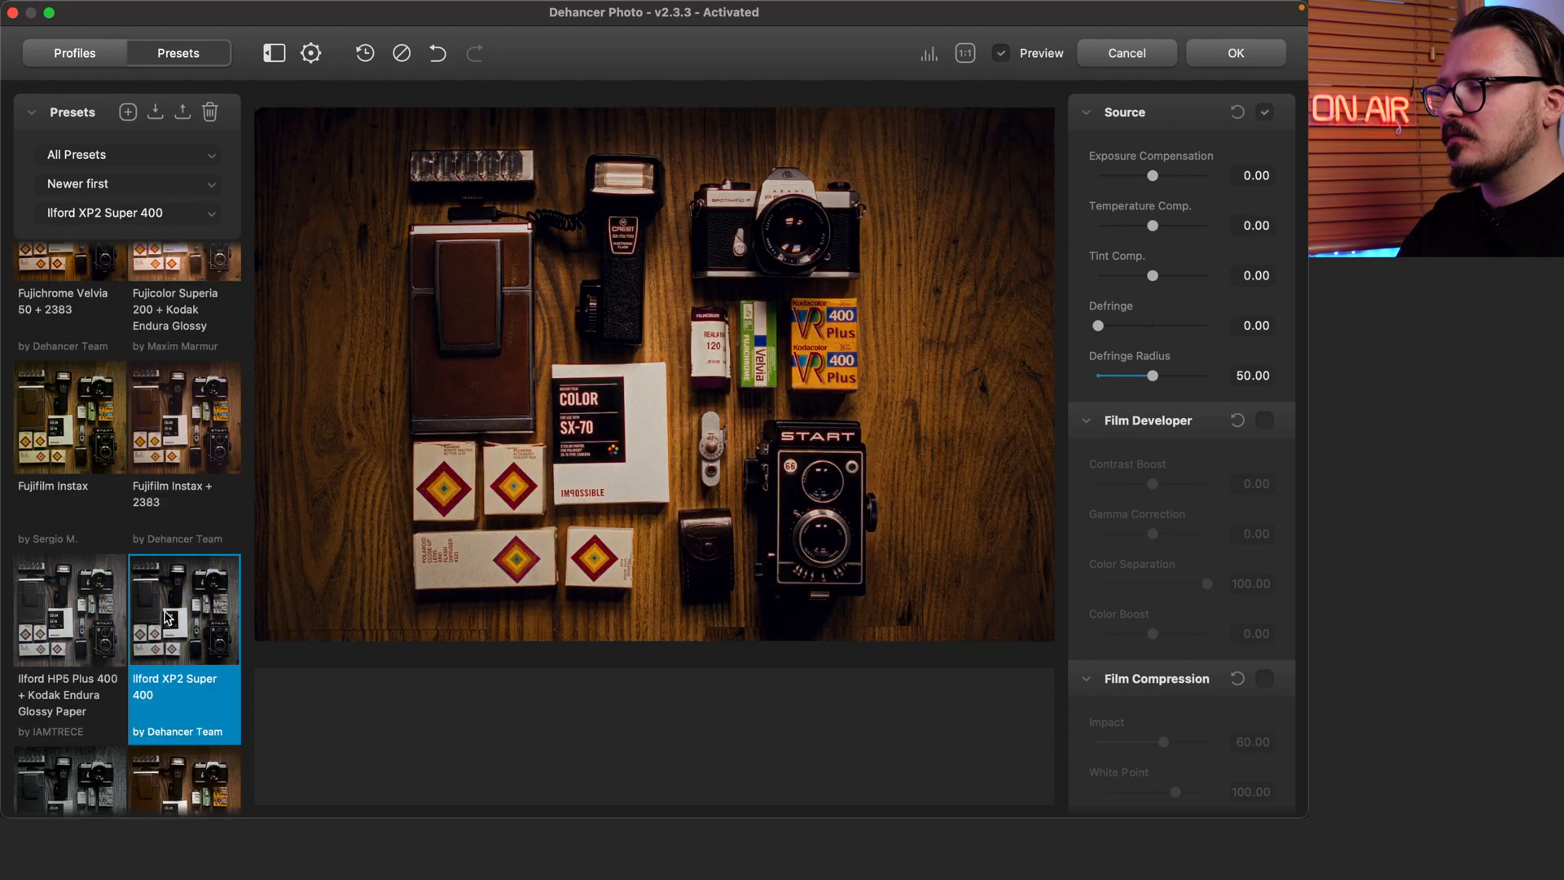
scroll(163, 620, "down", 4)
left_click(70, 489)
scroll(73, 570, "down", 4)
left_click(74, 619)
scroll(73, 635, "down", 6)
scroll(74, 635, "up", 10)
left_click(181, 717)
scroll(163, 570, "down", 5)
left_click(159, 483)
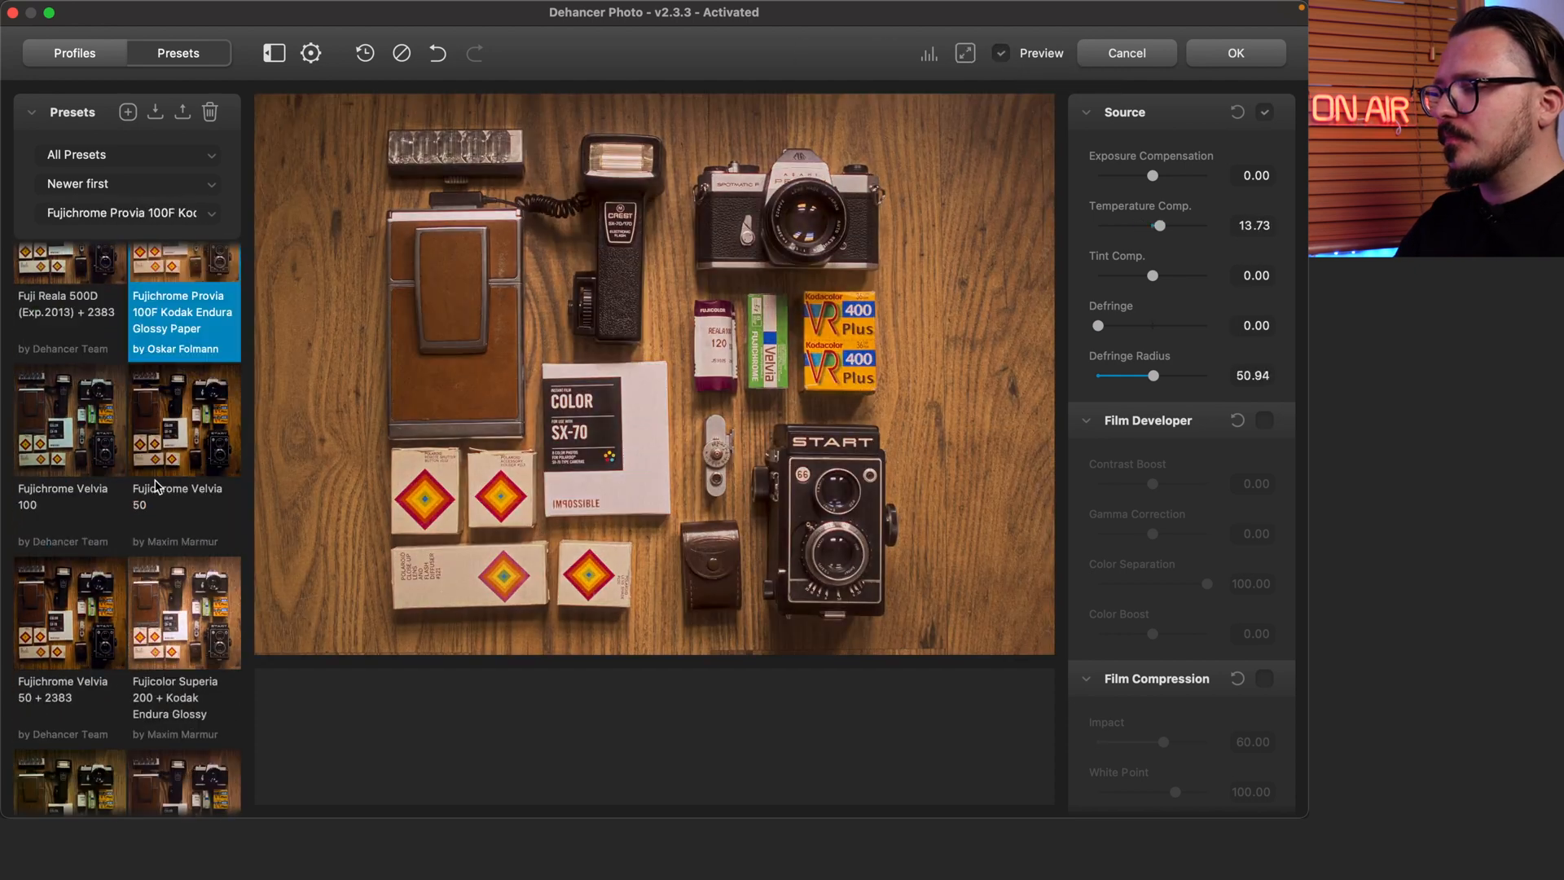
Choose the Kodak Vision3 200T preset for the vintage camera flat-lay
scroll(158, 483, "down", 6)
left_click(175, 481)
scroll(183, 570, "down", 6)
left_click(192, 637)
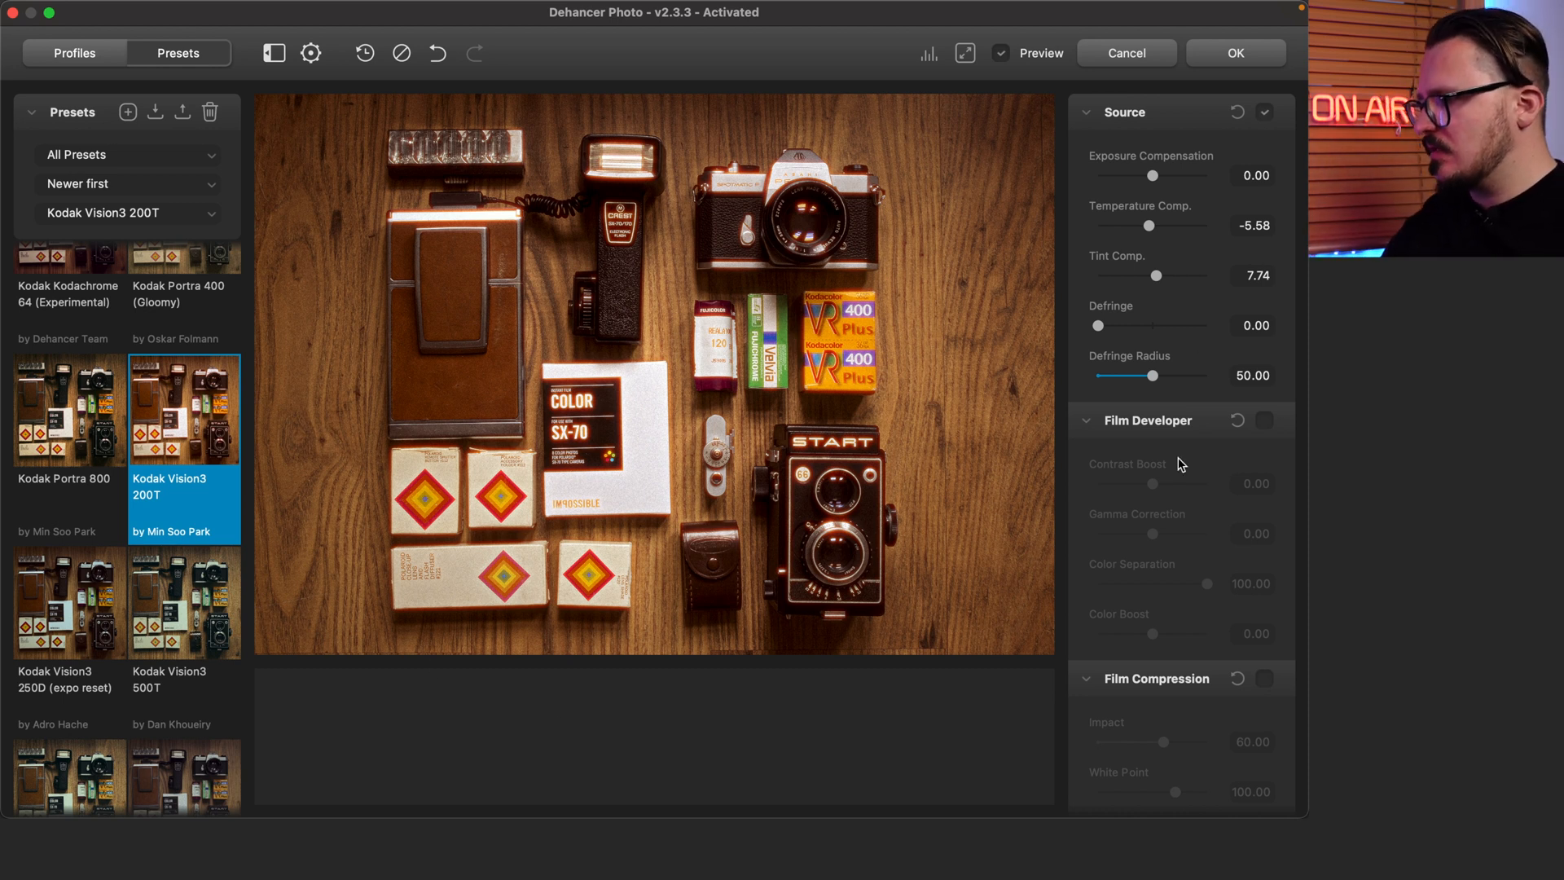
Set Bloom's Impact to 52.49 and compare the flat-lay with its unprocessed original
scroll(1180, 464, "down", 15)
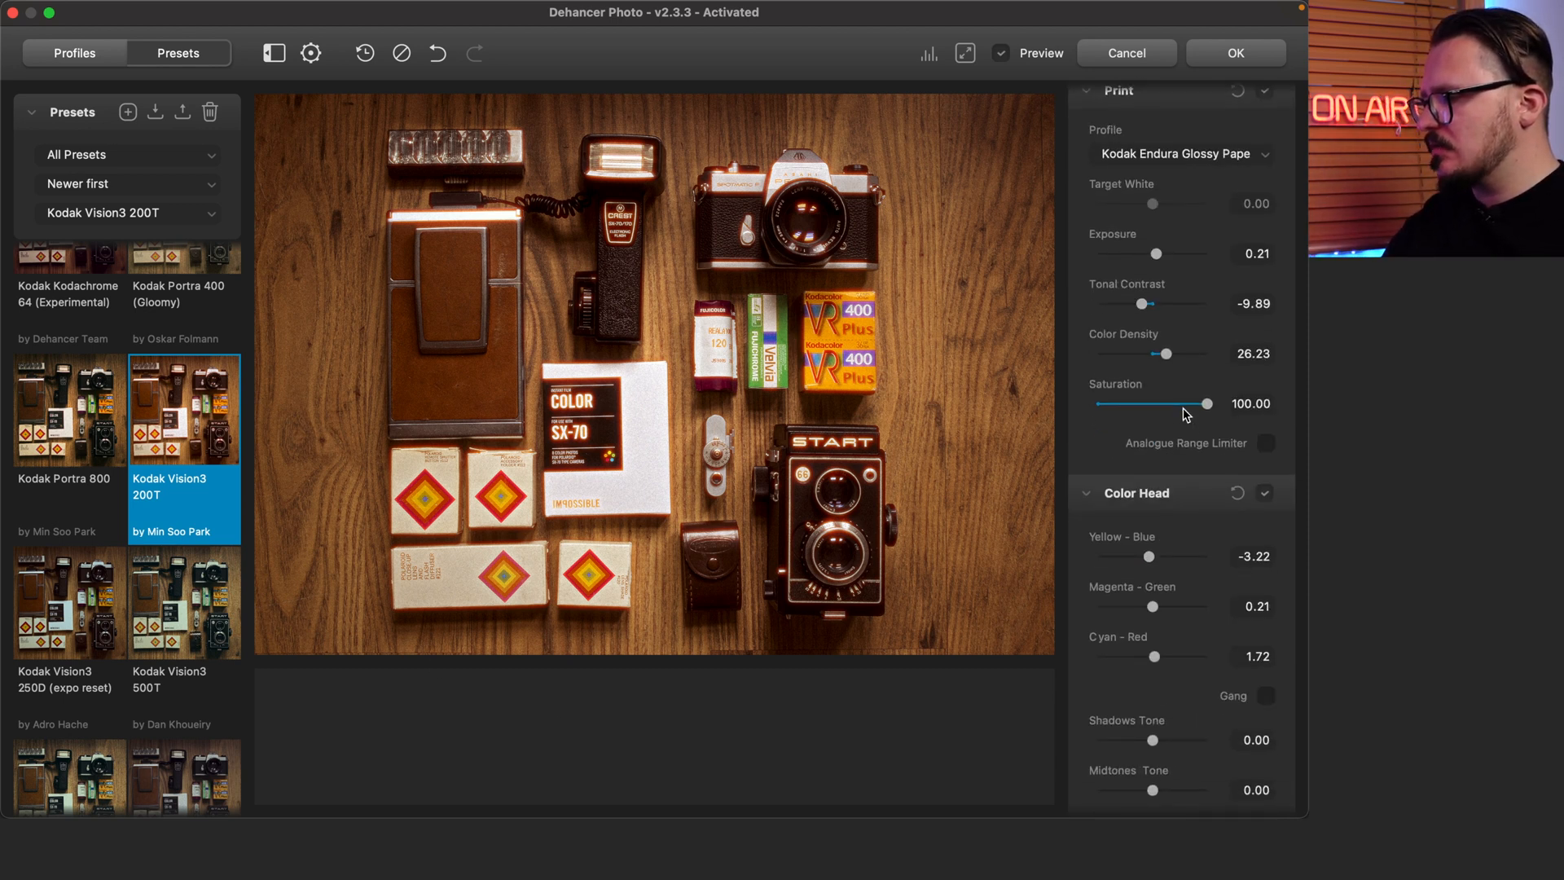
scroll(1186, 414, "down", 10)
left_click_drag(1186, 649, 1162, 657)
left_click(1129, 165)
left_click(1004, 55)
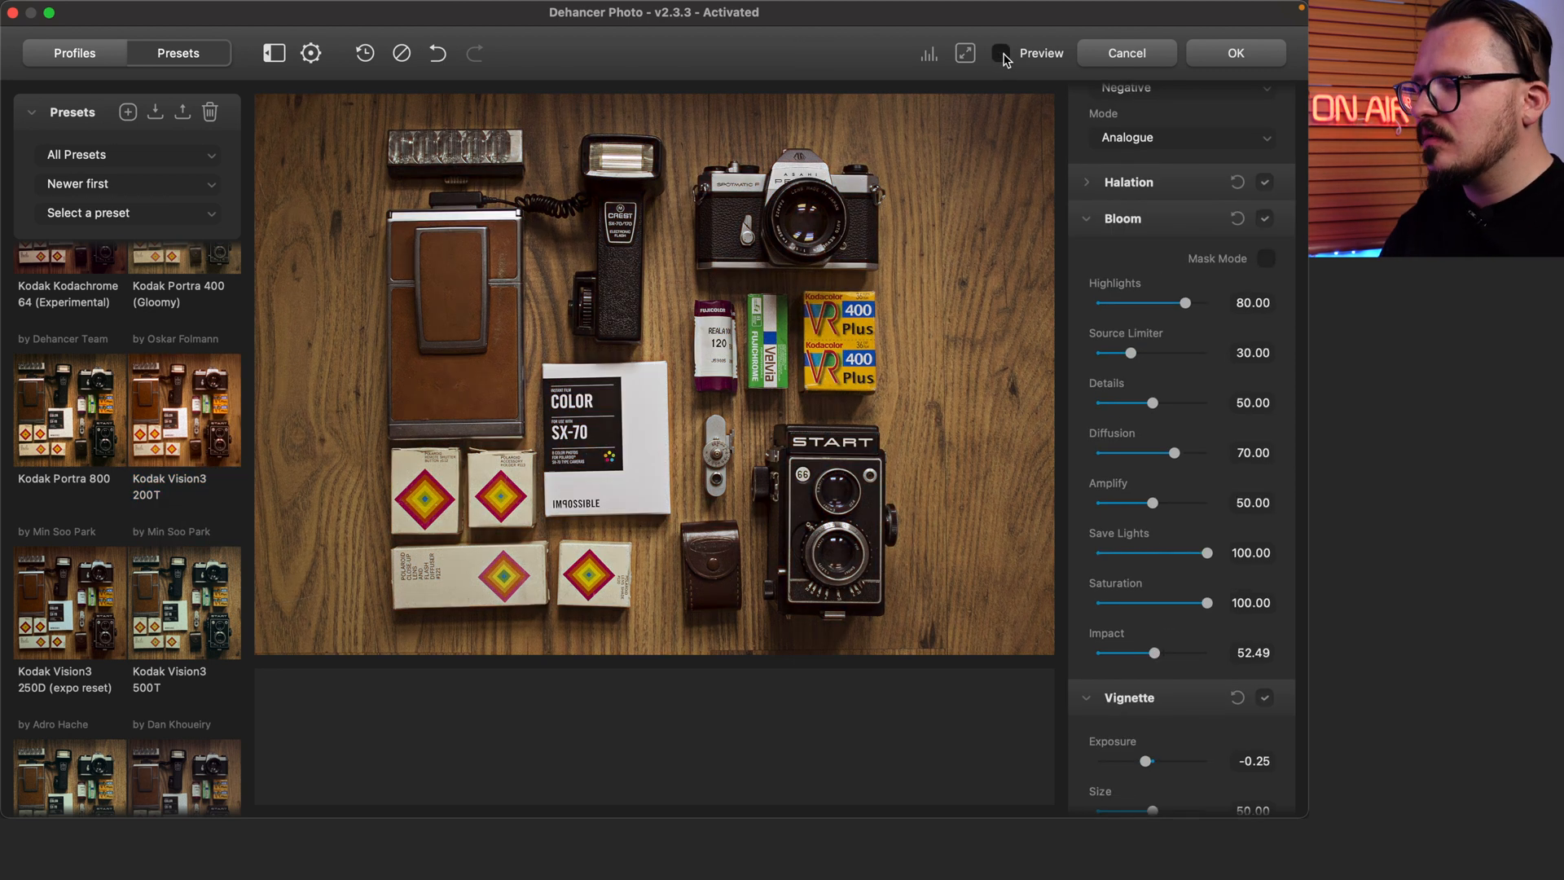
left_click(1003, 54)
Set the Film Grain Size to 3 and Amount to 10, and apply the look to the flat-lay photo
scroll(1179, 441, "down", 3)
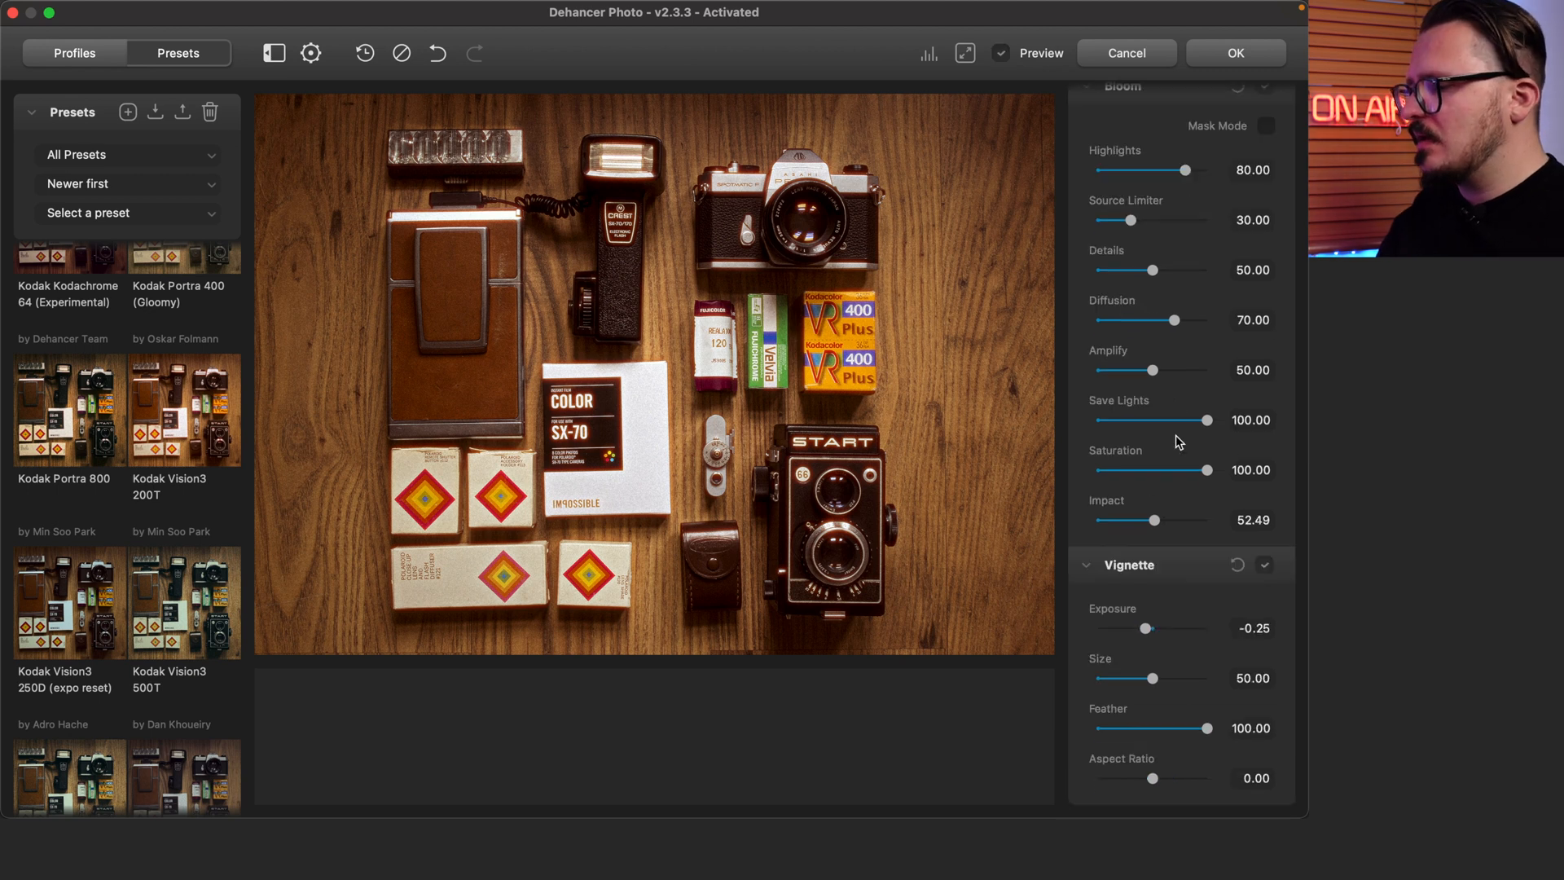
scroll(1176, 435, "up", 15)
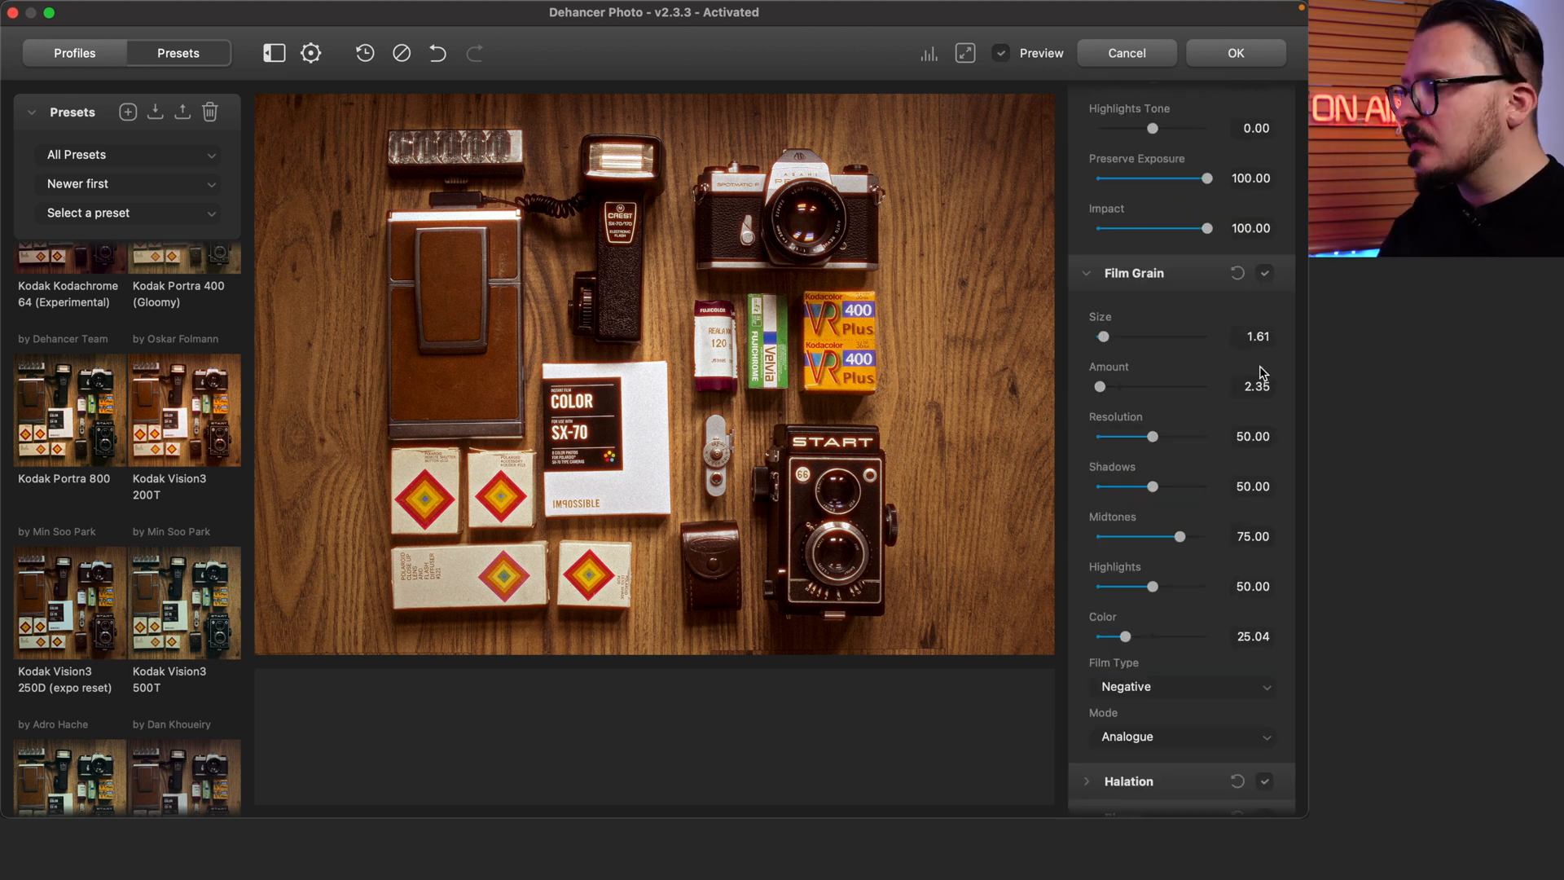
left_click(1265, 338)
type("5")
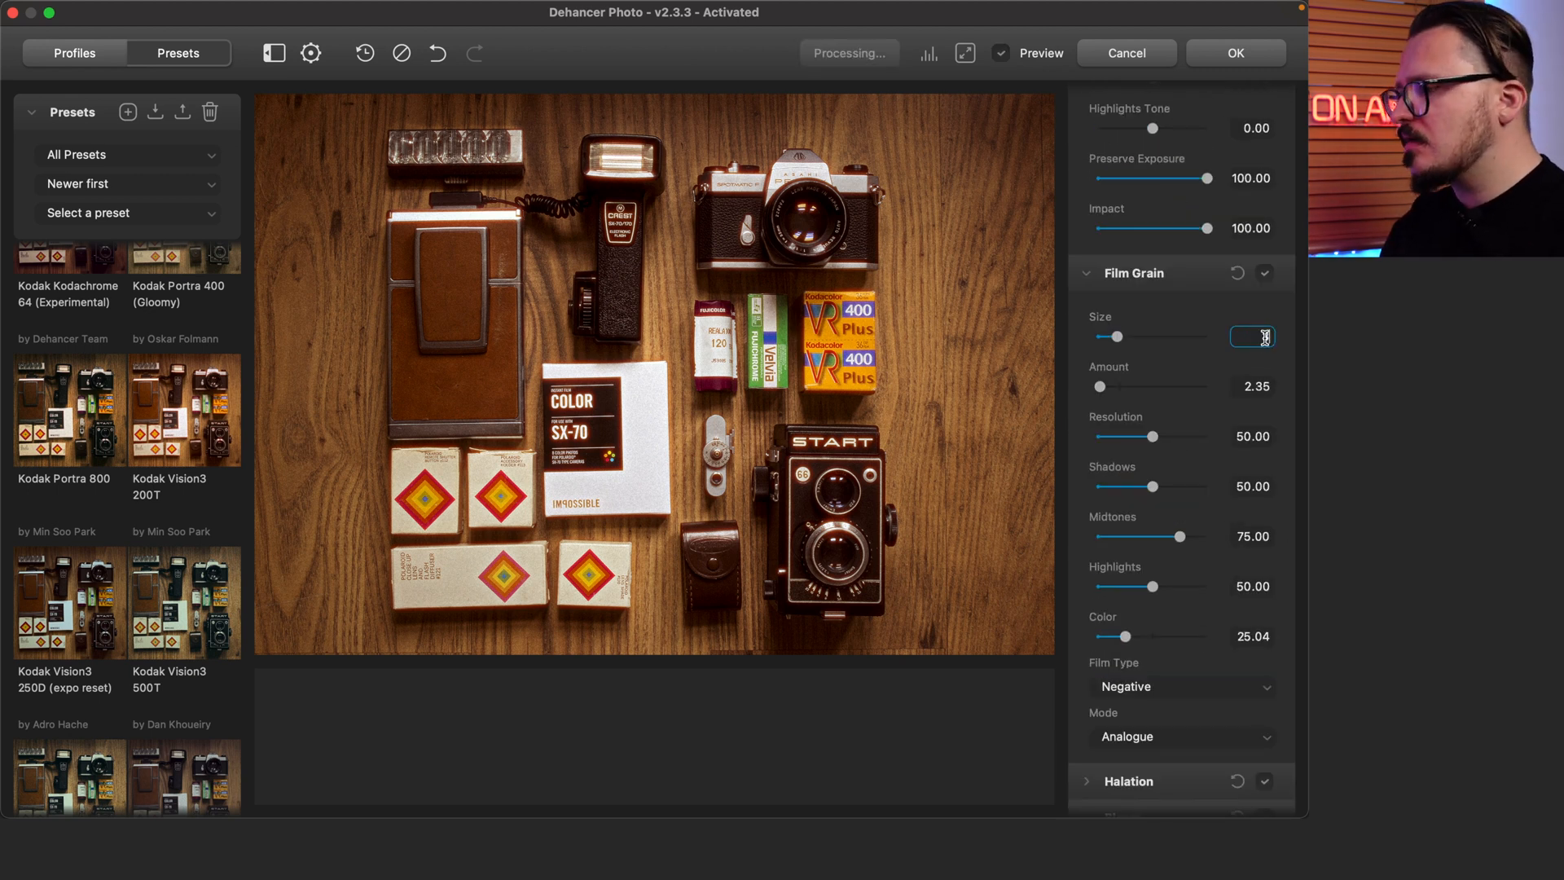
left_click(1265, 385)
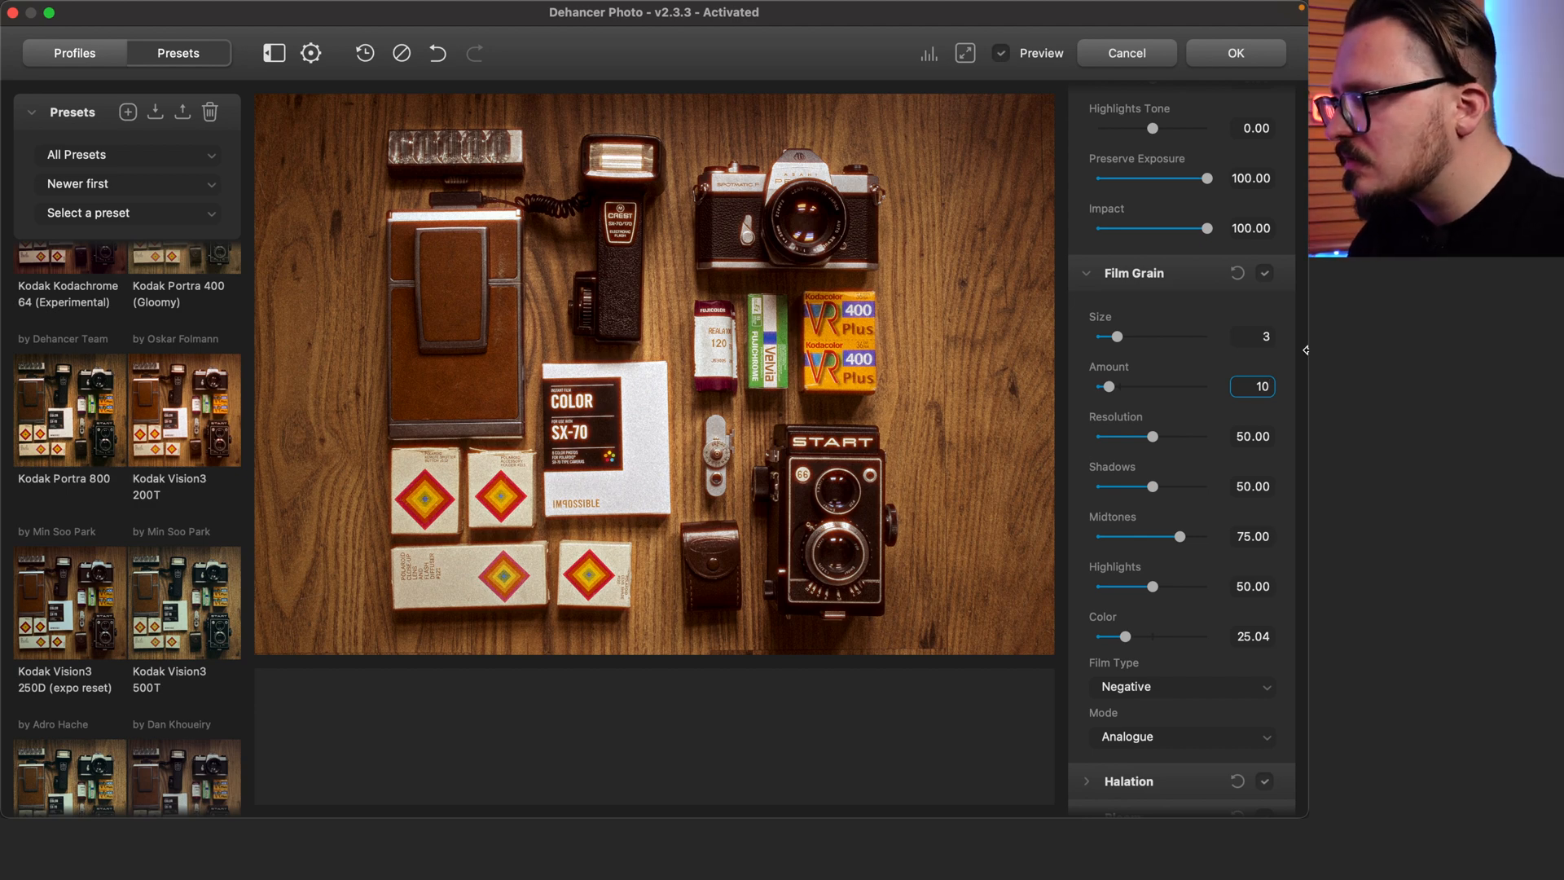
Crop the flat-lay photo to a 1:1 custom ratio, keeping all the cameras and film boxes inside the frame
left_click(362, 70)
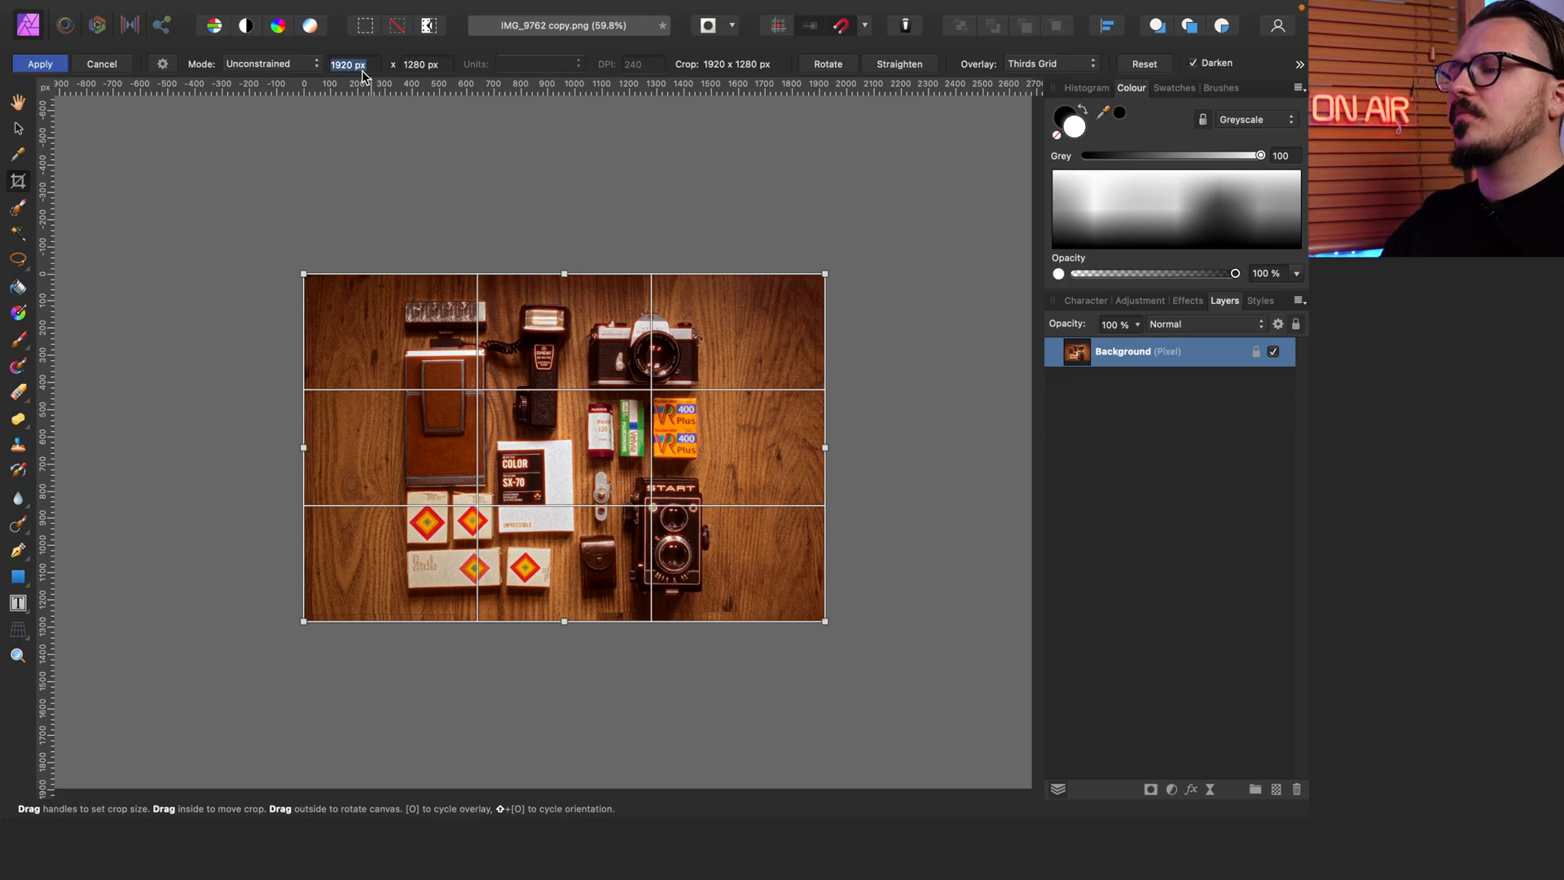
left_click(309, 64)
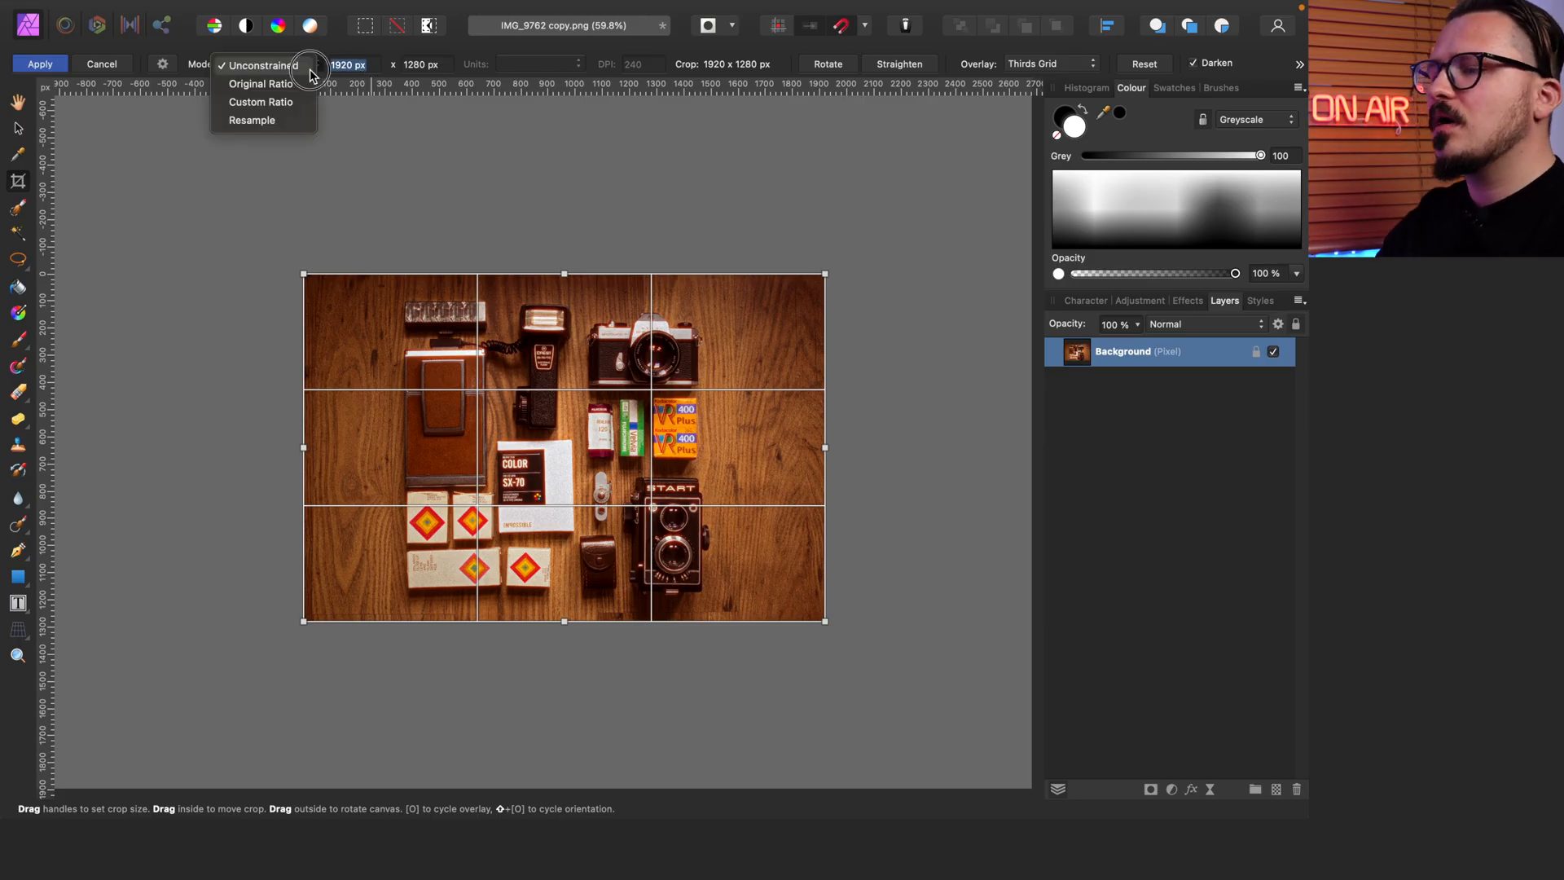
left_click(304, 103)
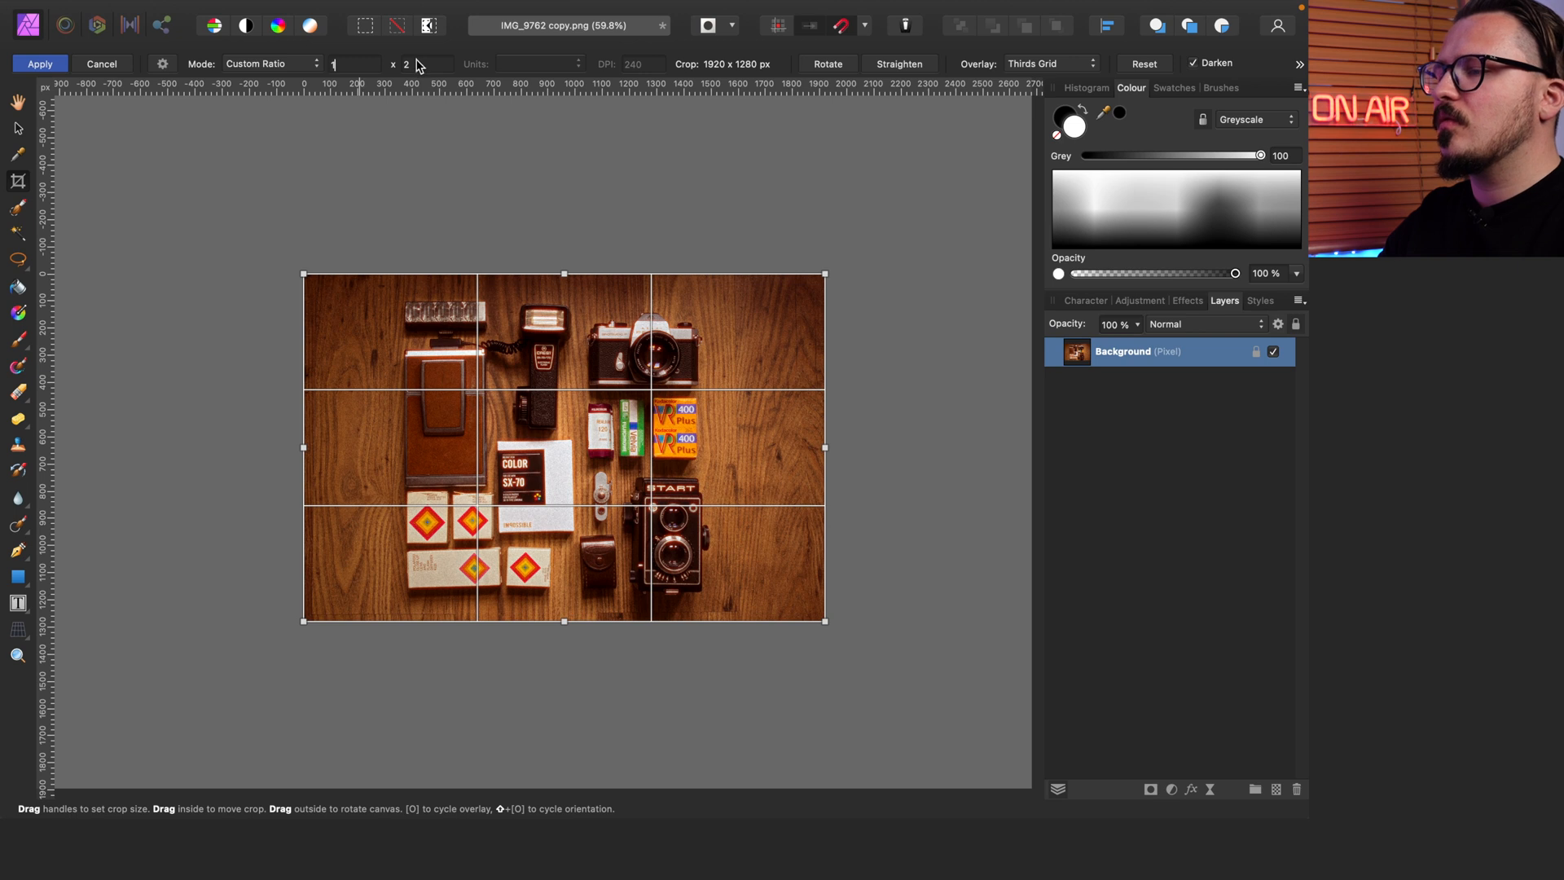
type("1")
key("Tab")
key("Return")
key("Return")
left_click_drag(582, 368, 659, 344)
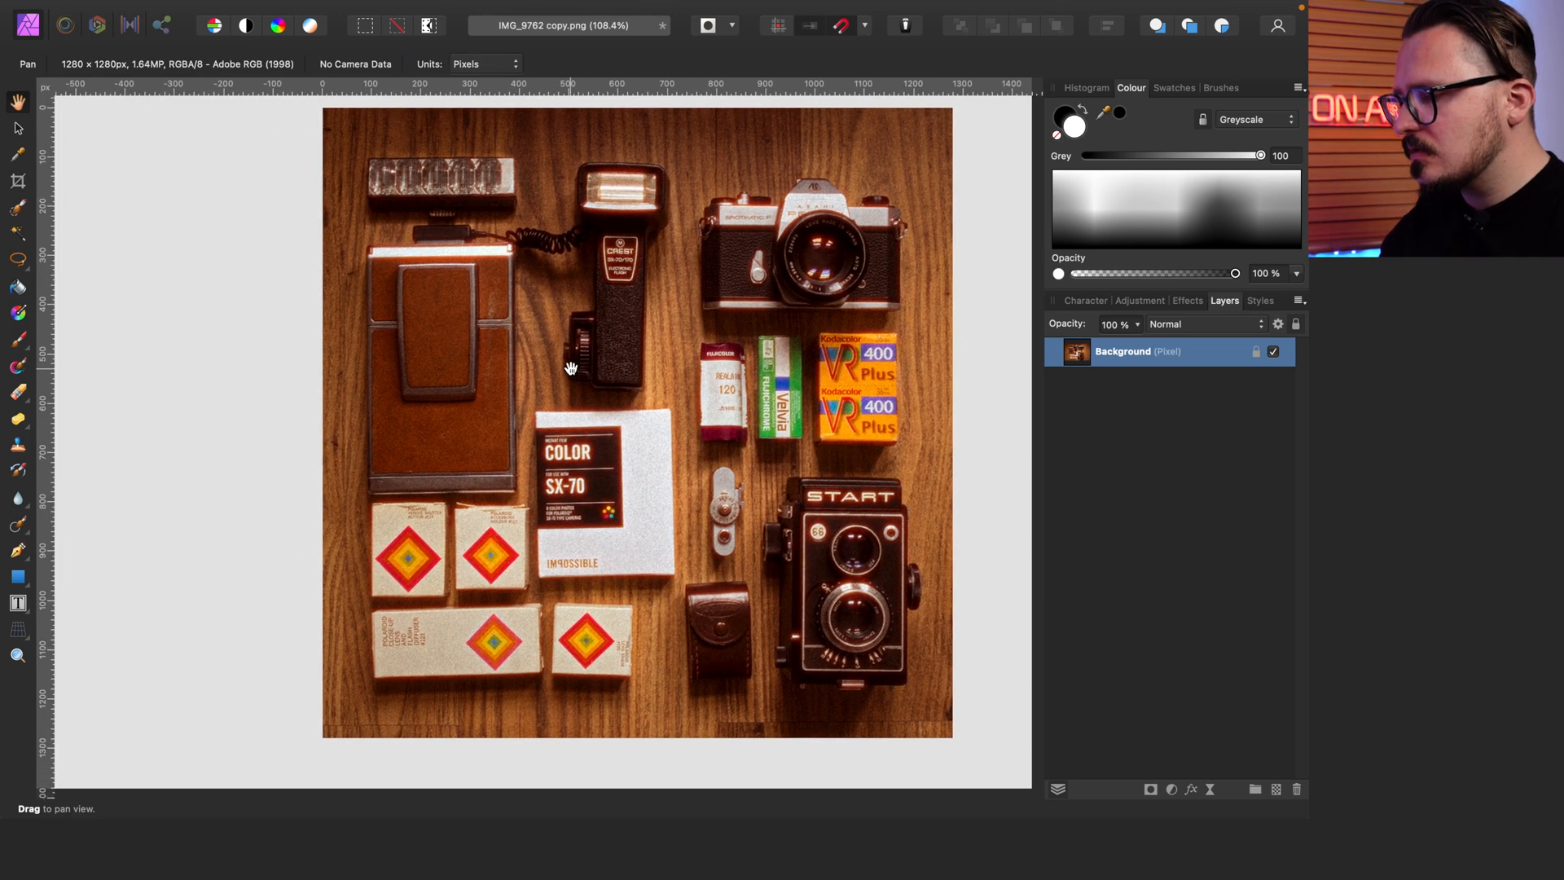
key("super+minus")
key("super+minus")
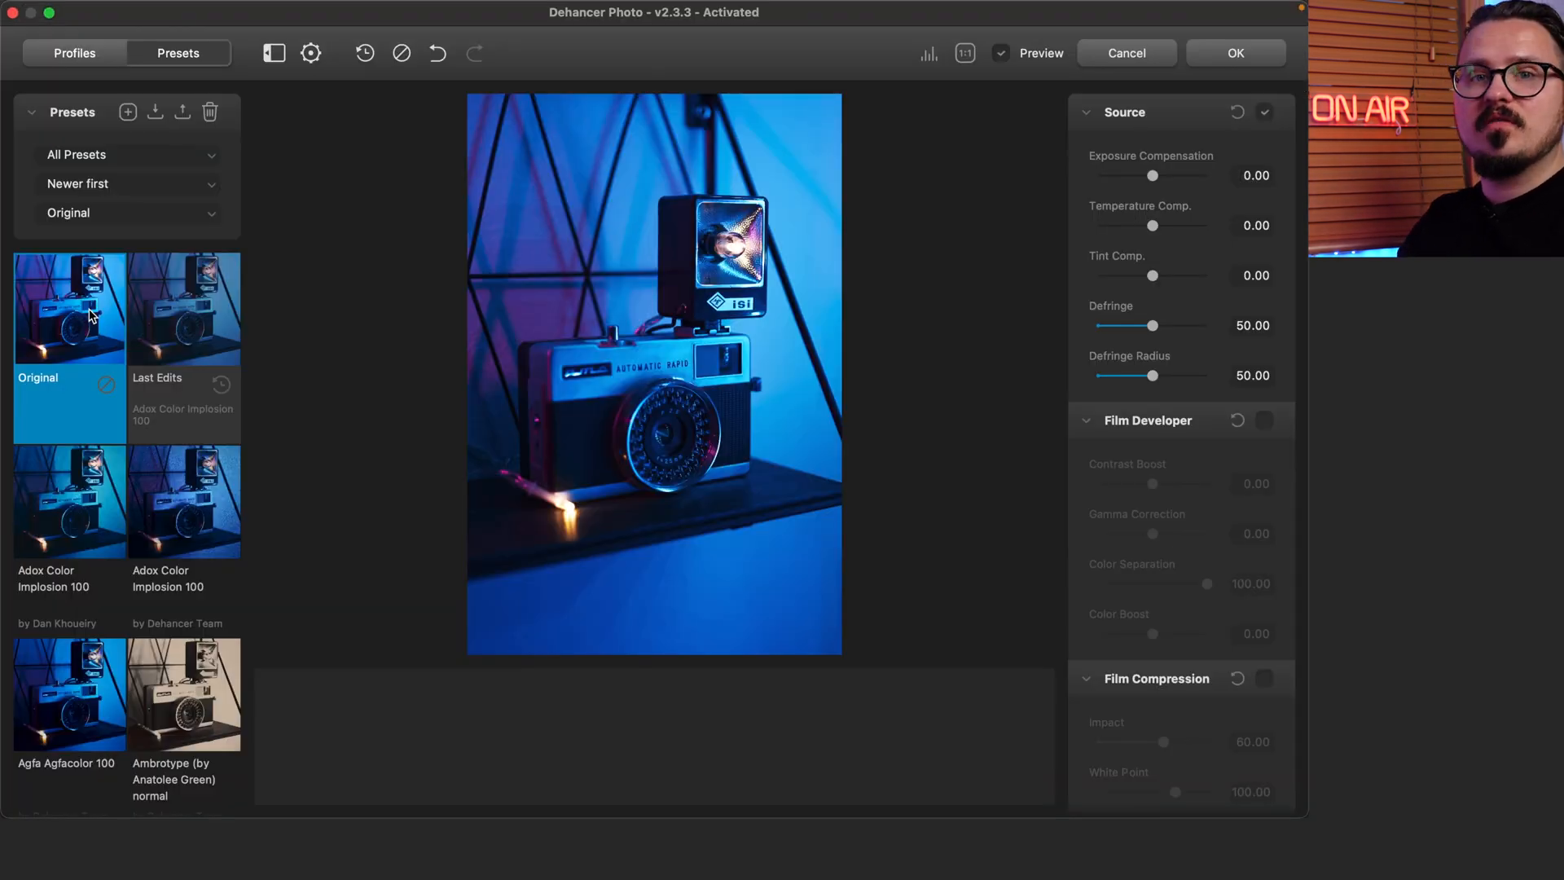
Try out a range of film presets, starting with Agfa Agfacolor 100, on the blue-lit camera photo in Dehancer
left_click(69, 694)
scroll(90, 570, "down", 5)
left_click(184, 501)
left_click(119, 589)
scroll(119, 588, "down", 3)
left_click(79, 692)
scroll(79, 634, "down", 5)
left_click(79, 634)
left_click(175, 643)
scroll(147, 570, "down", 4)
left_click(163, 506)
scroll(175, 554, "down", 2)
left_click(192, 593)
left_click(184, 268)
left_click(214, 648)
scroll(98, 586, "down", 10)
scroll(69, 558, "down", 4)
left_click(192, 670)
scroll(193, 671, "down", 6)
left_click(196, 670)
scroll(195, 671, "down", 8)
left_click(223, 383)
scroll(195, 456, "up", 12)
left_click(169, 546)
left_click(170, 546)
Choose the Fujicolor Superia 200 + Kodak Endura Glossy preset and set Expand's White Point to 81.61
scroll(192, 513, "up", 8)
left_click(192, 514)
left_click(179, 377)
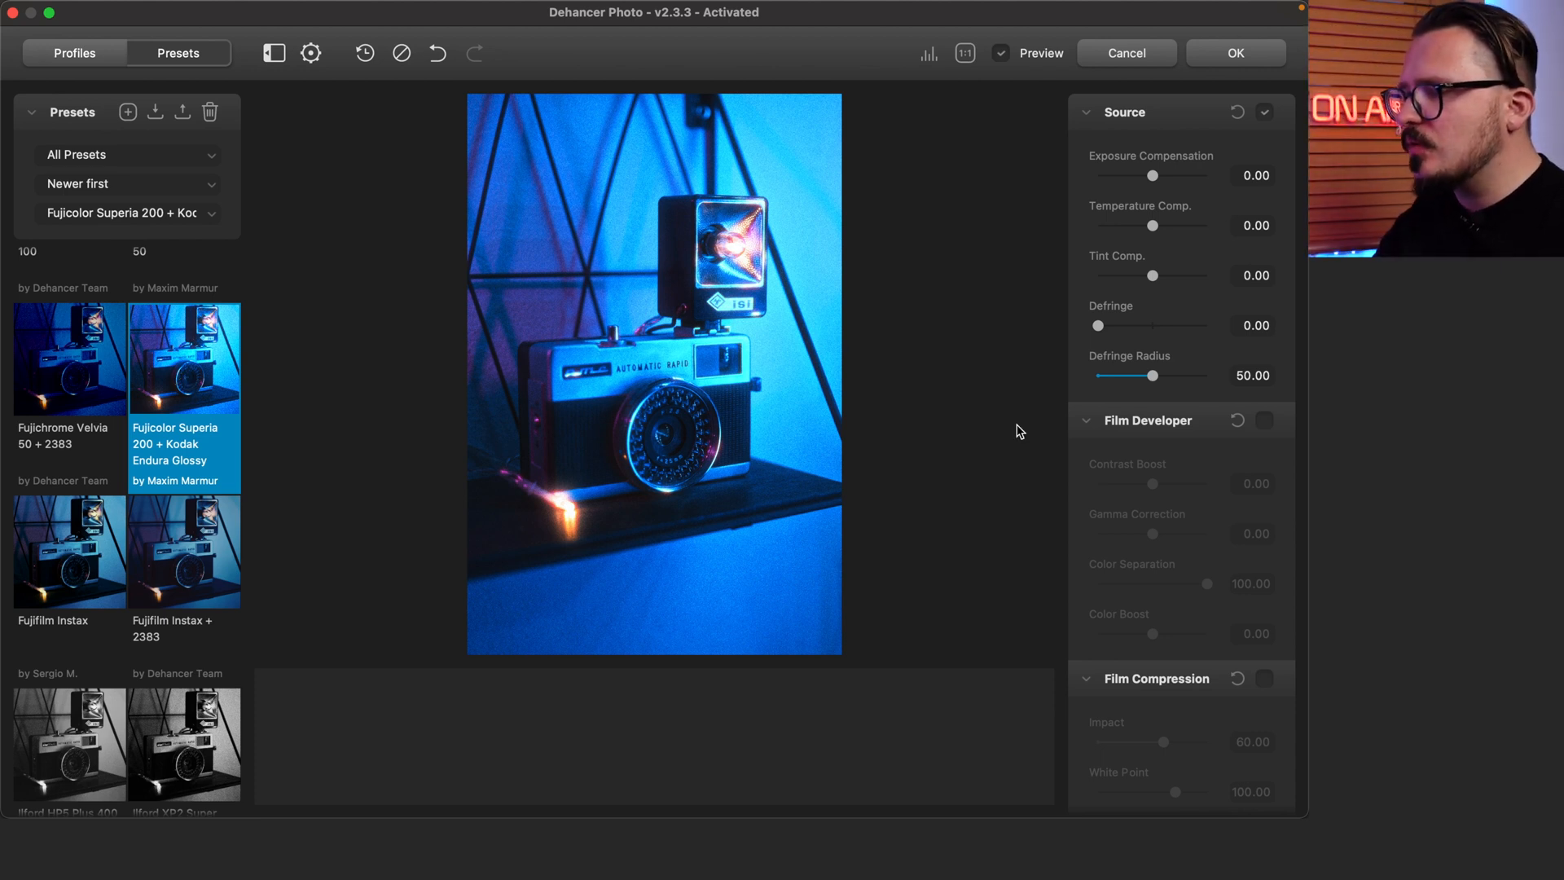
scroll(1137, 479, "down", 10)
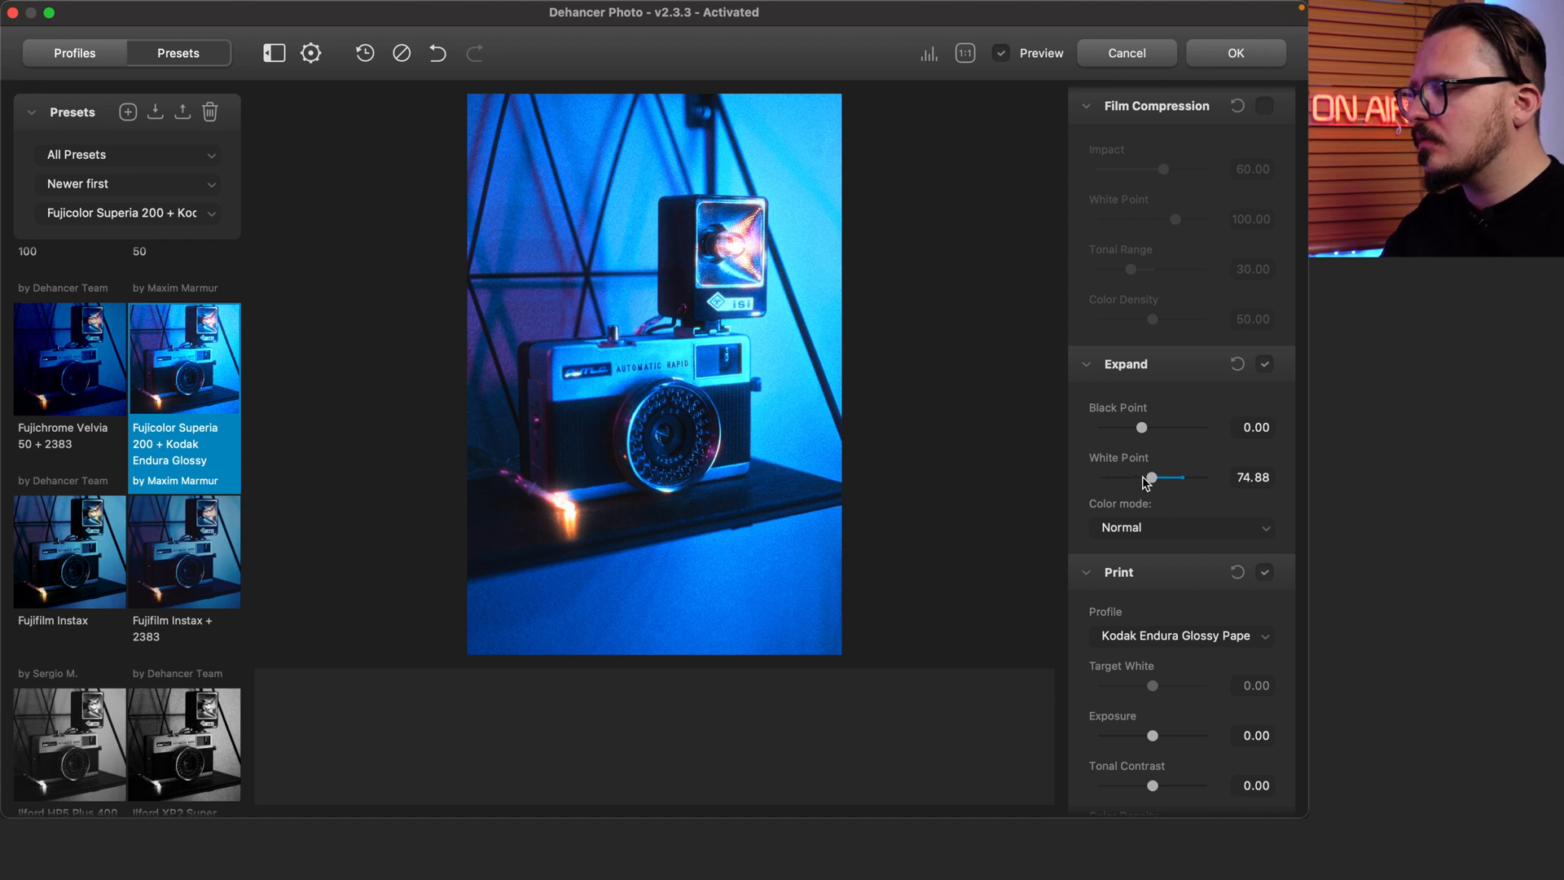
mouse_move(1158, 483)
left_mouse_down()
mouse_move(1146, 478)
mouse_move(1162, 475)
left_mouse_up()
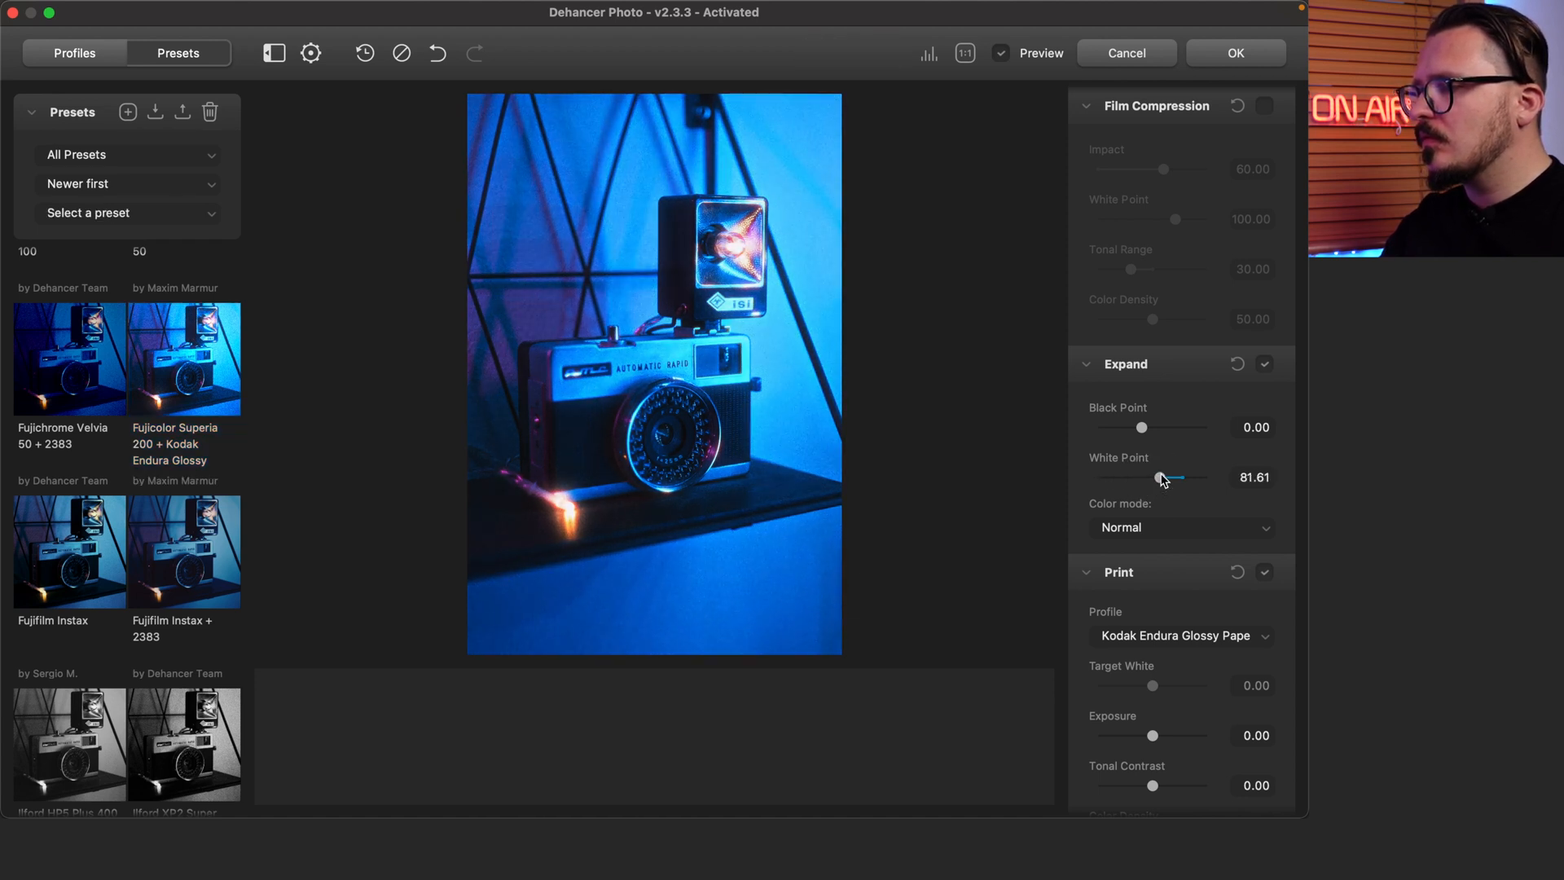
Set Bloom's Impact and Highlights to 100, Details to 77.64 and Source Limiter to 62.71
scroll(1181, 527, "down", 10)
scroll(1181, 527, "down", 10)
left_click_drag(1168, 769, 1304, 761)
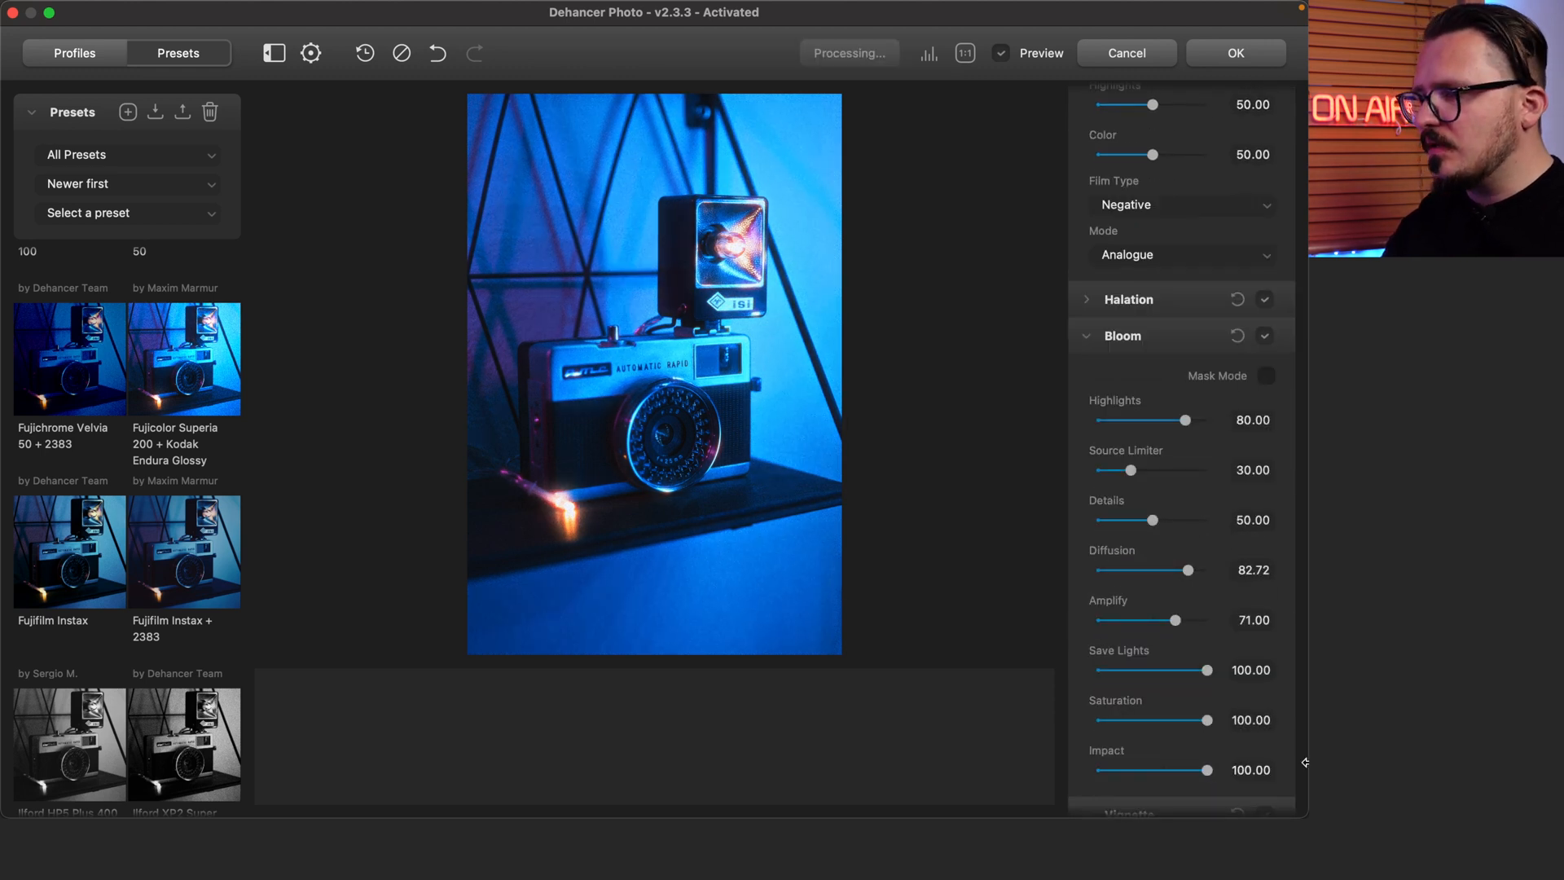
left_click_drag(1151, 520, 1183, 520)
left_click_drag(1130, 470, 1166, 470)
left_click_drag(1185, 419, 1268, 433)
scroll(1247, 542, "down", 3)
scroll(1190, 566, "up", 3)
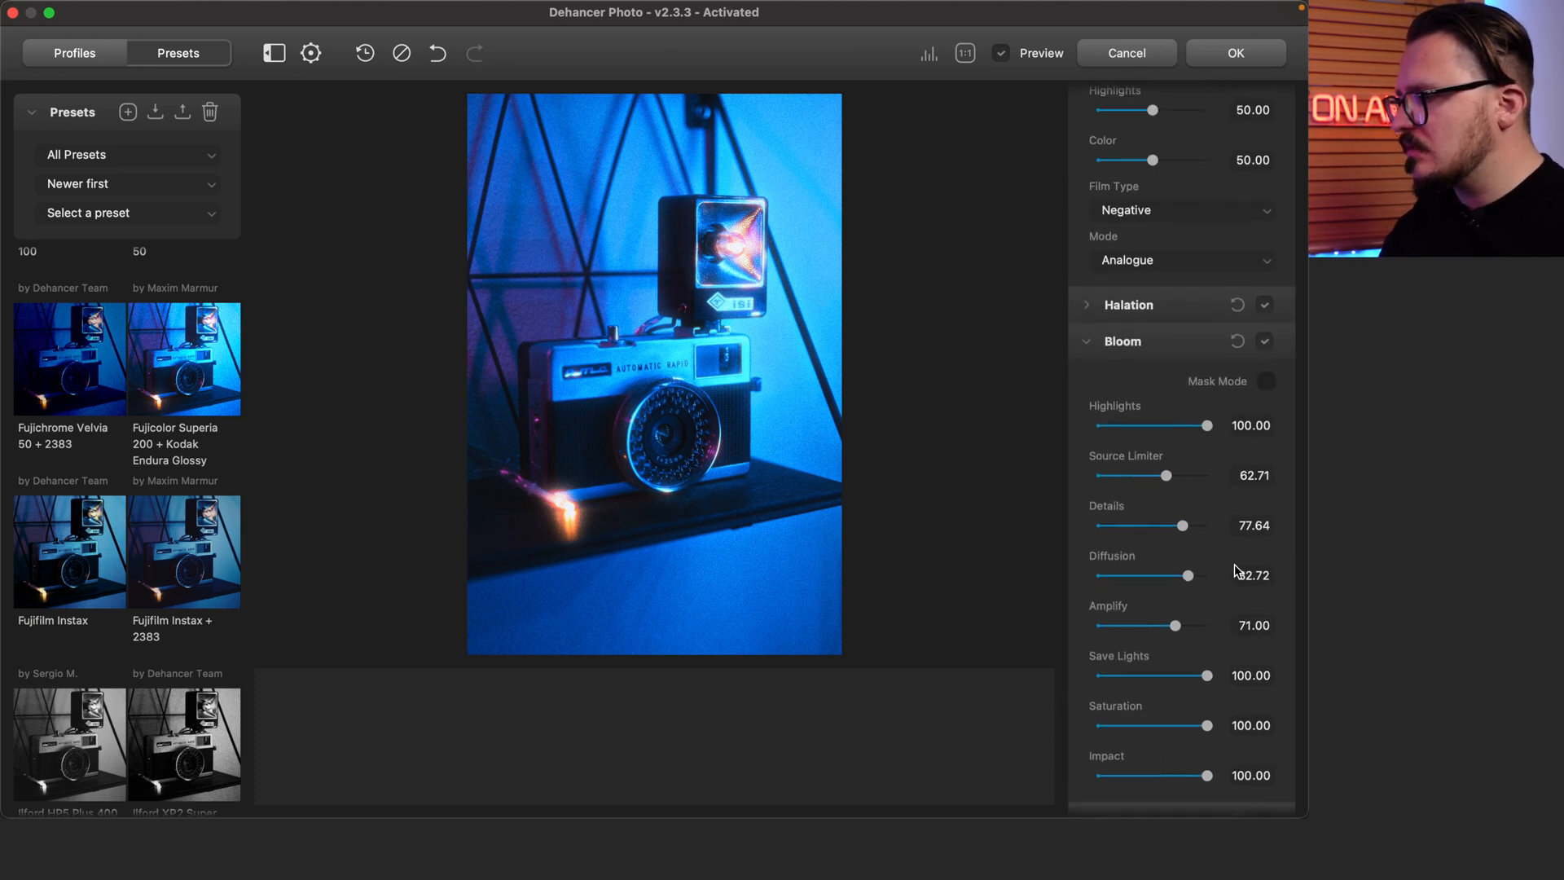
Set Halation's Source Limiter to 15.30, Background Gain to 71.68 and Smoothness to 17.16
left_click(1086, 342)
left_click(1265, 494)
left_click_drag(1117, 404, 1113, 403)
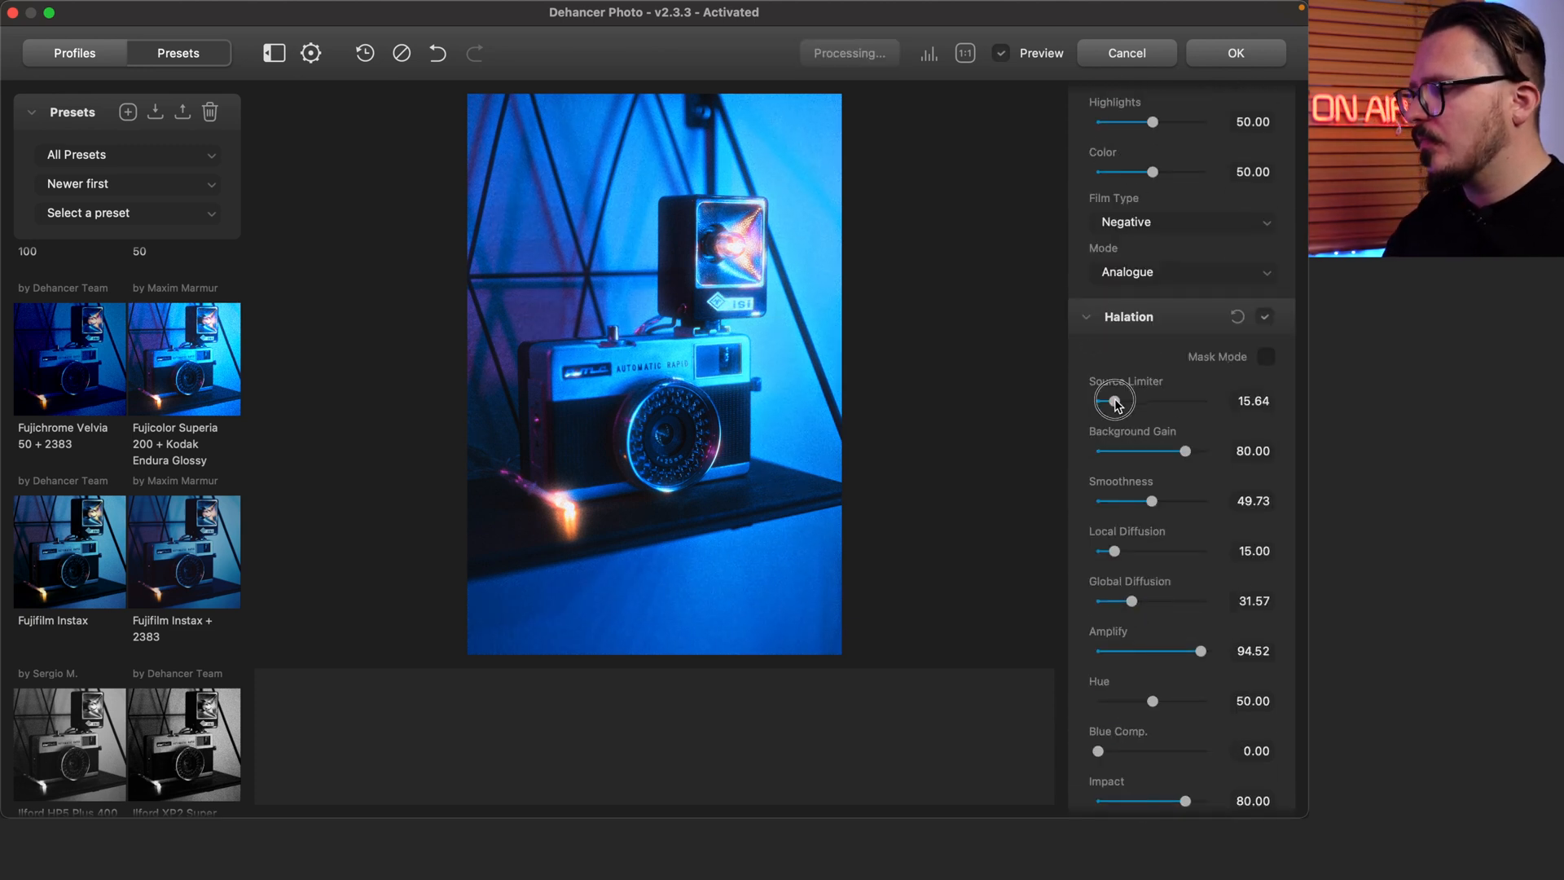
left_click_drag(1151, 450, 1040, 475)
Set Halation's Local Diffusion to 29.59, Global Diffusion to 51.40, Amplify to 63.45 and Impact to 57.51
left_click_drag(1114, 463, 1153, 515)
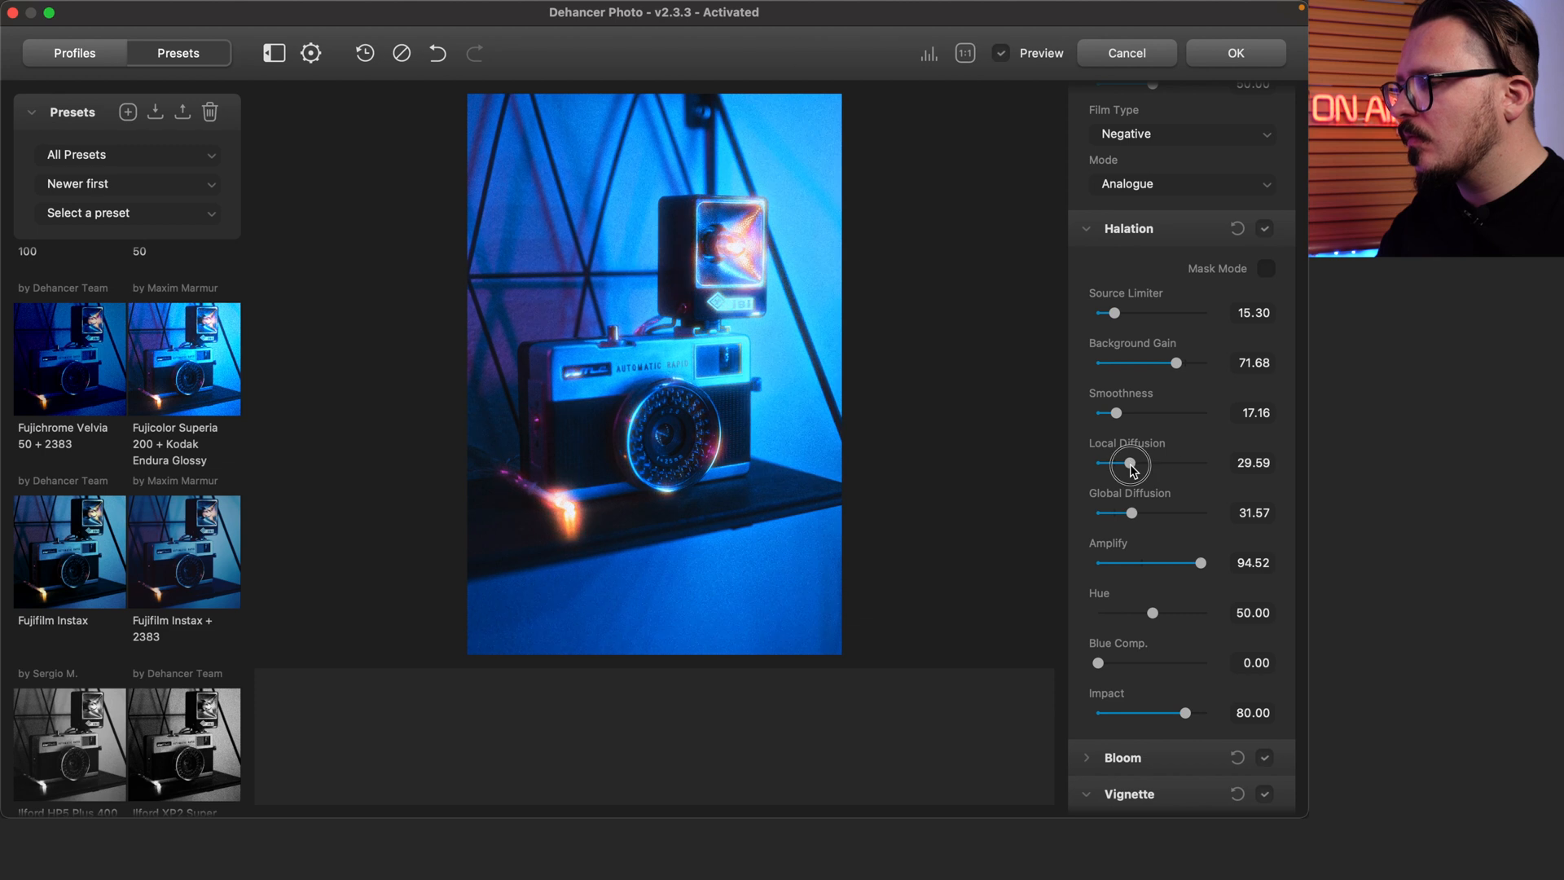
scroll(1161, 526, "down", 1)
left_click_drag(1200, 549, 1167, 555)
scroll(1169, 571, "down", 2)
mouse_move(1185, 658)
left_mouse_down()
mouse_move(1139, 661)
mouse_move(1160, 658)
left_mouse_up()
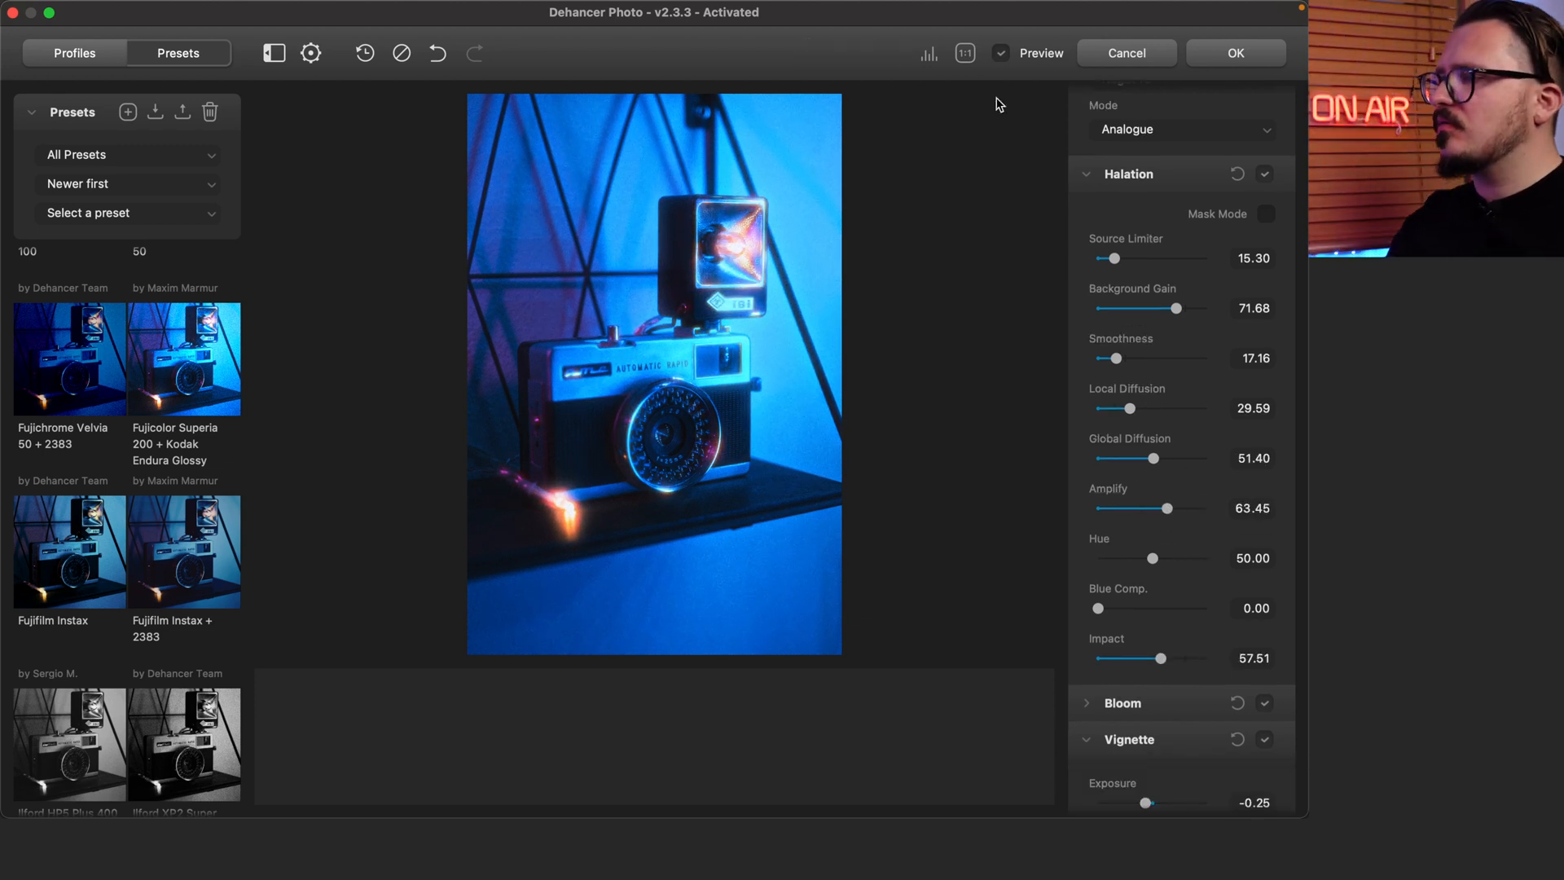
Compare the blue-lit camera photo with its original and apply the film look
left_click(1001, 54)
left_click(1001, 54)
left_click(1001, 54)
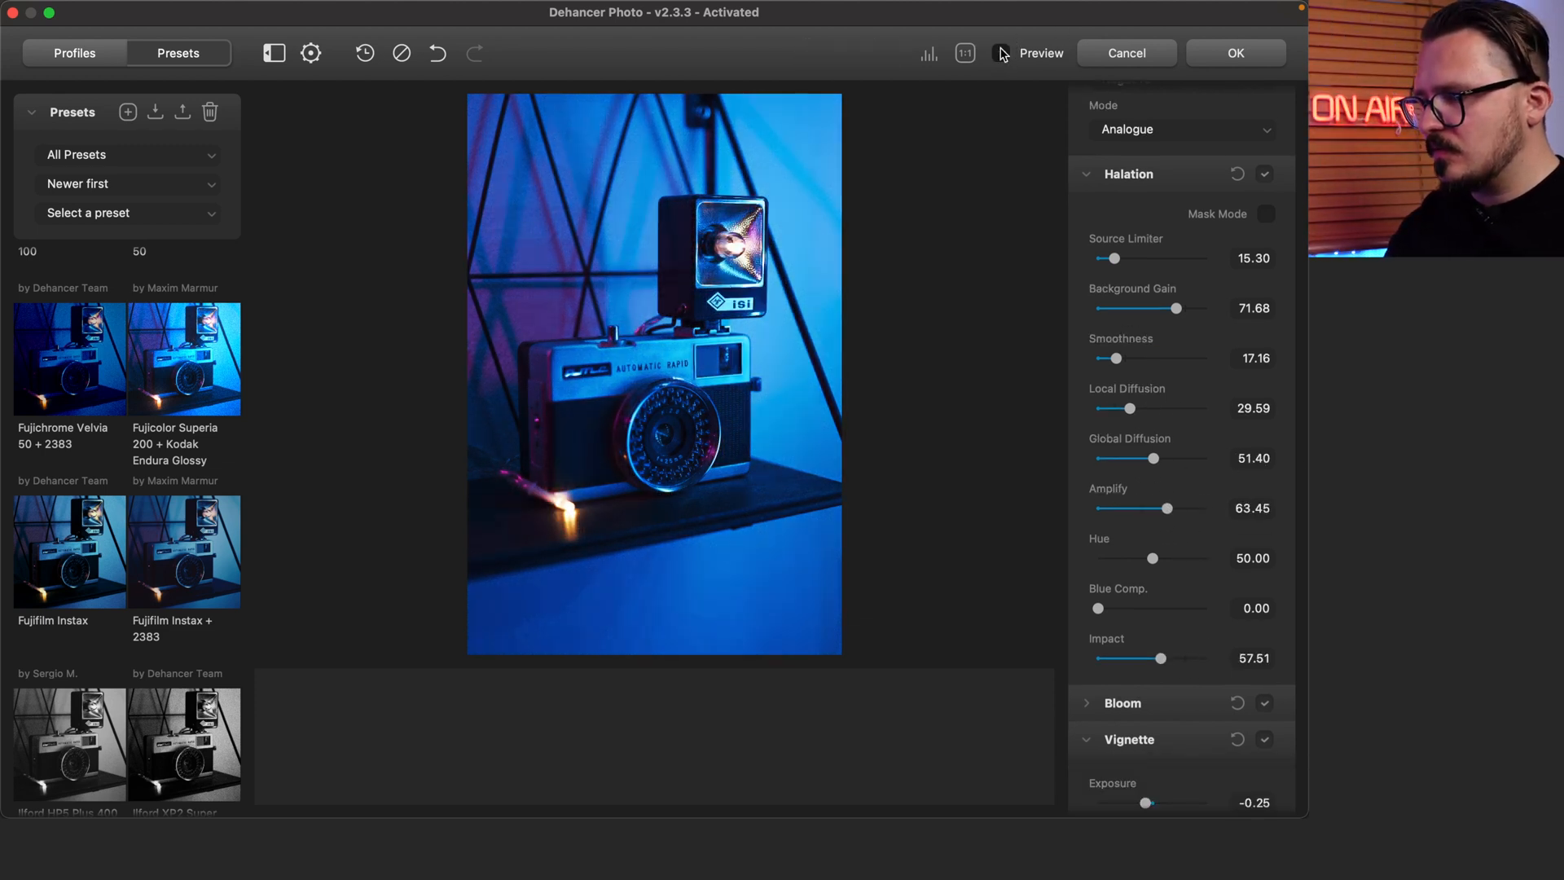
left_click(1001, 53)
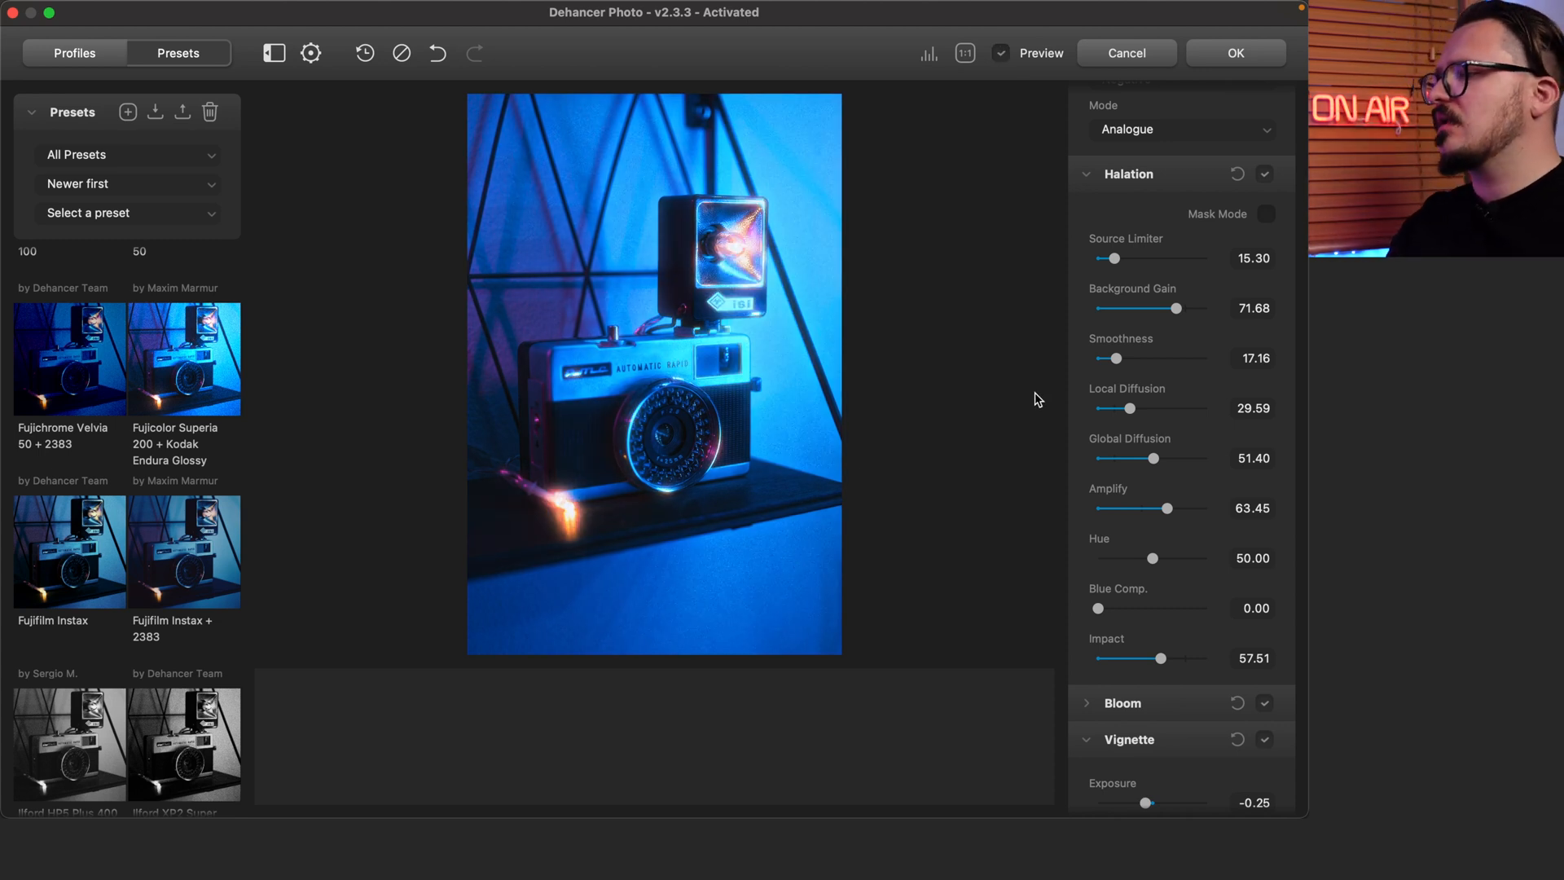
left_click(1236, 54)
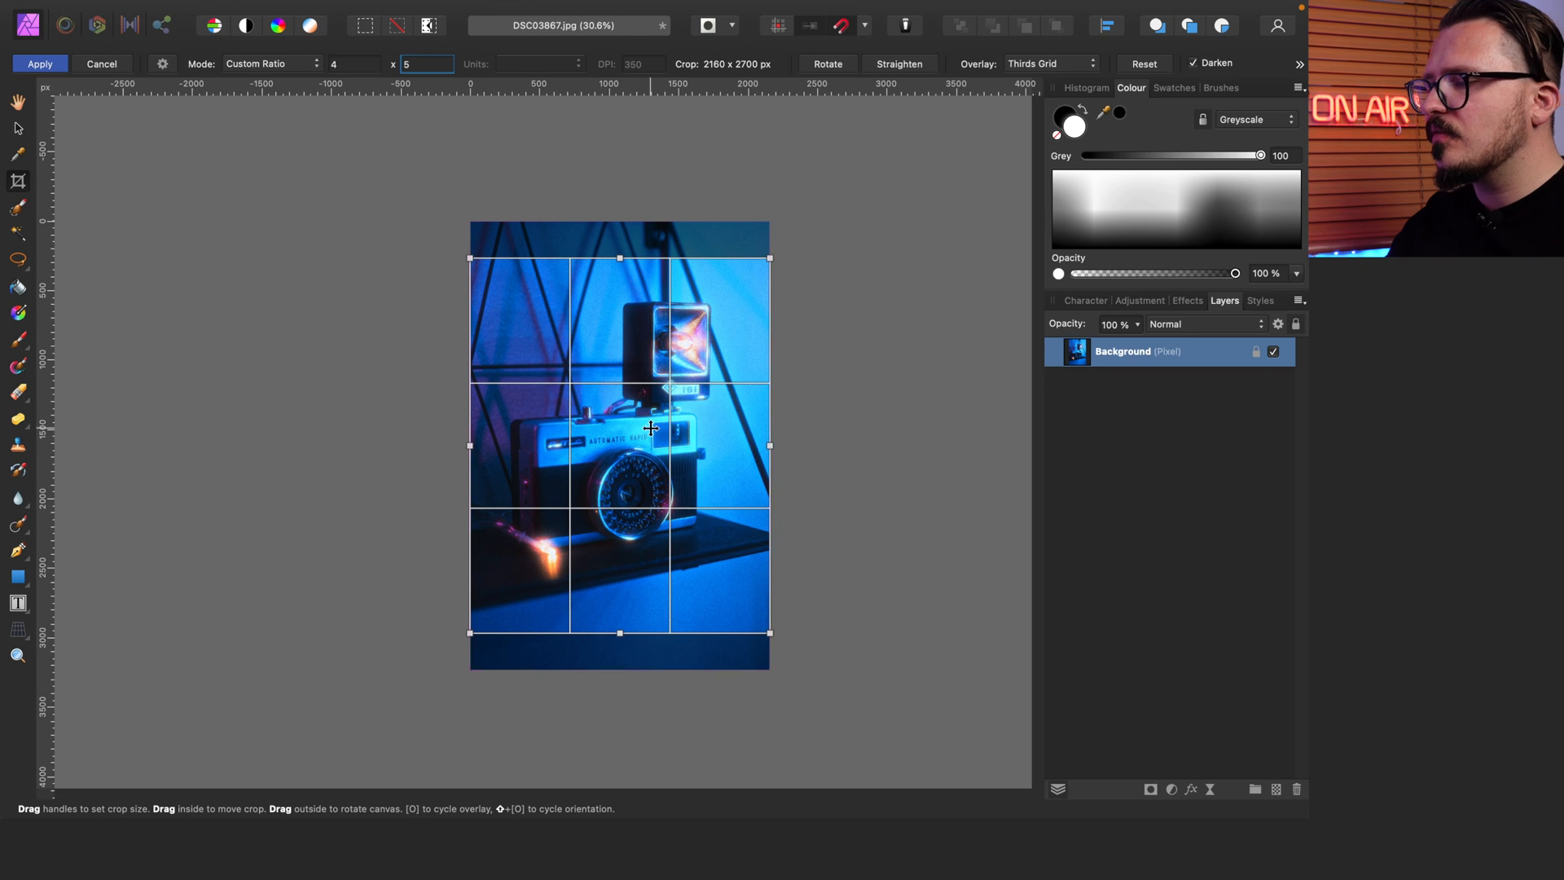
Crop the blue-lit camera photo to a 4:5 custom ratio
key("Return")
scroll(650, 428, "left", 3)
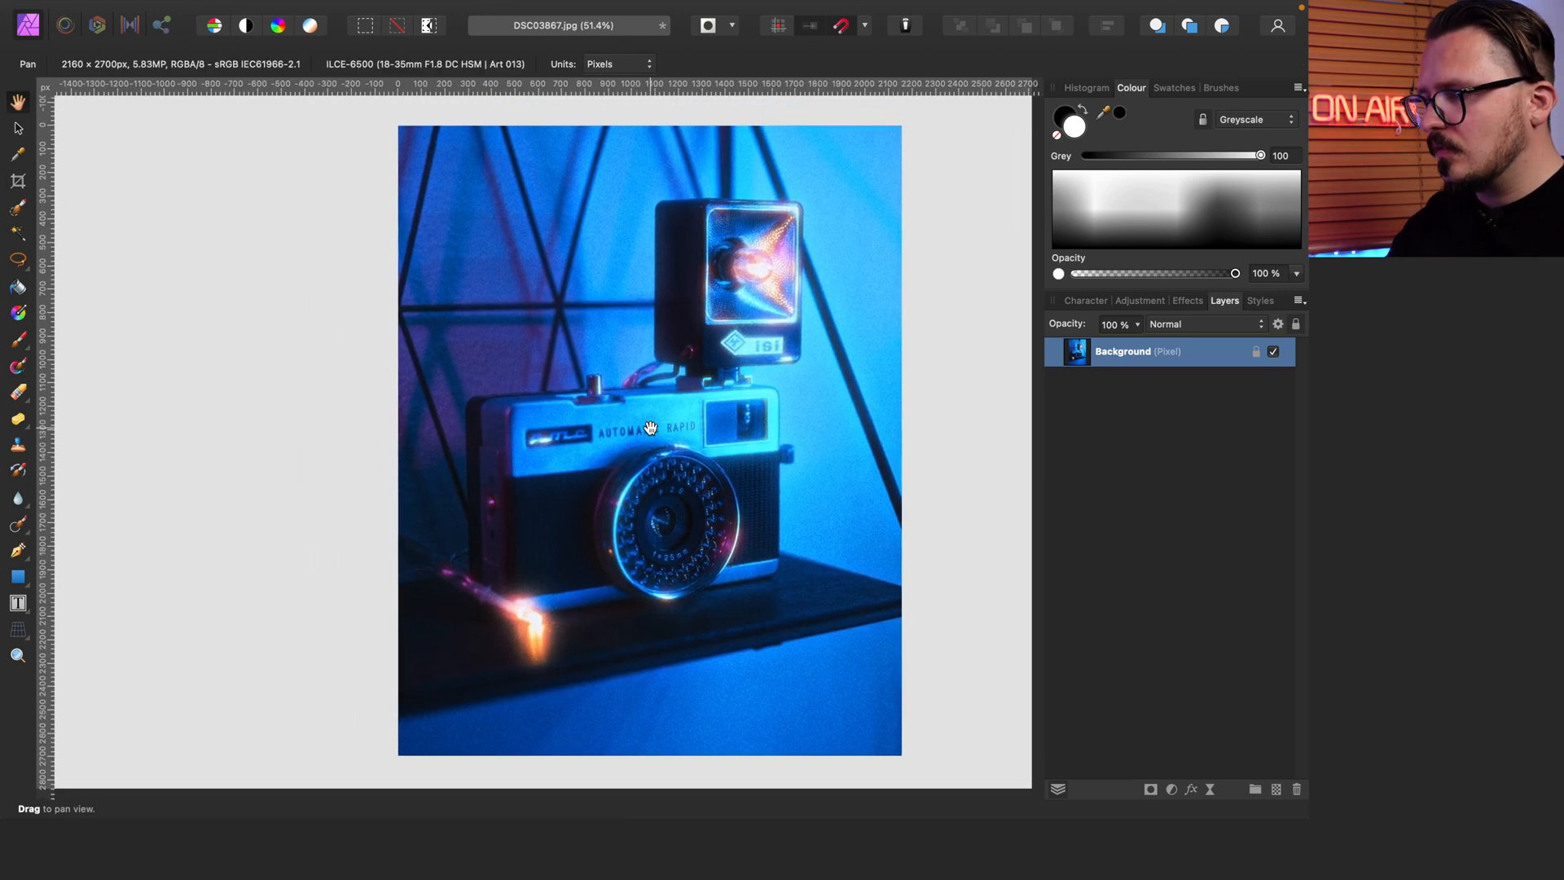
mouse_move(363, 3)
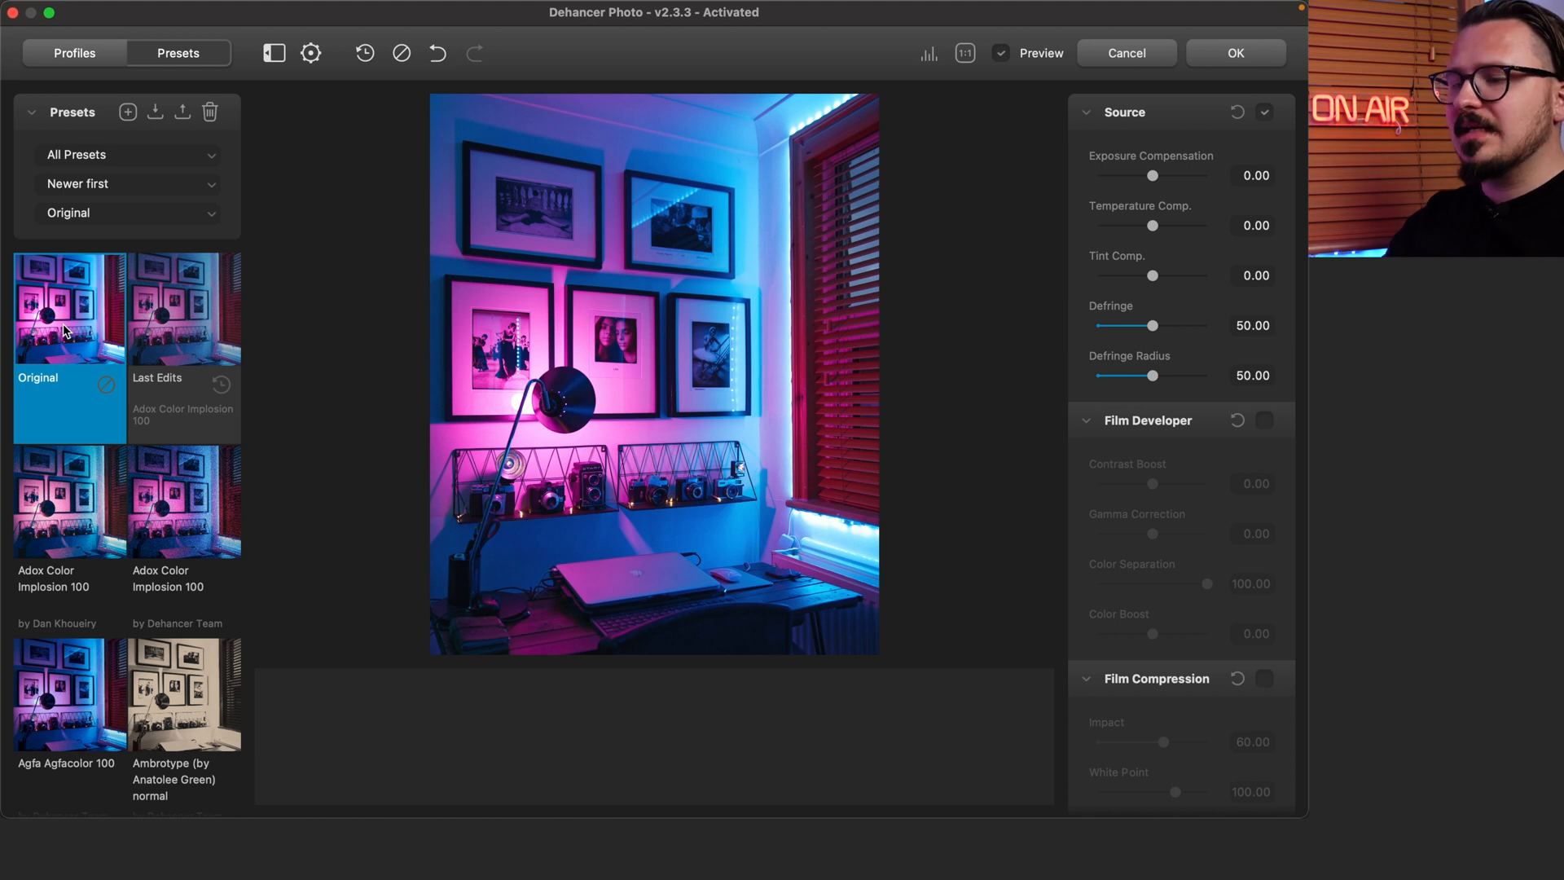
Try the Adox Color Implosion 100 preset on the neon-lit desk photo
scroll(66, 330, "down", 3)
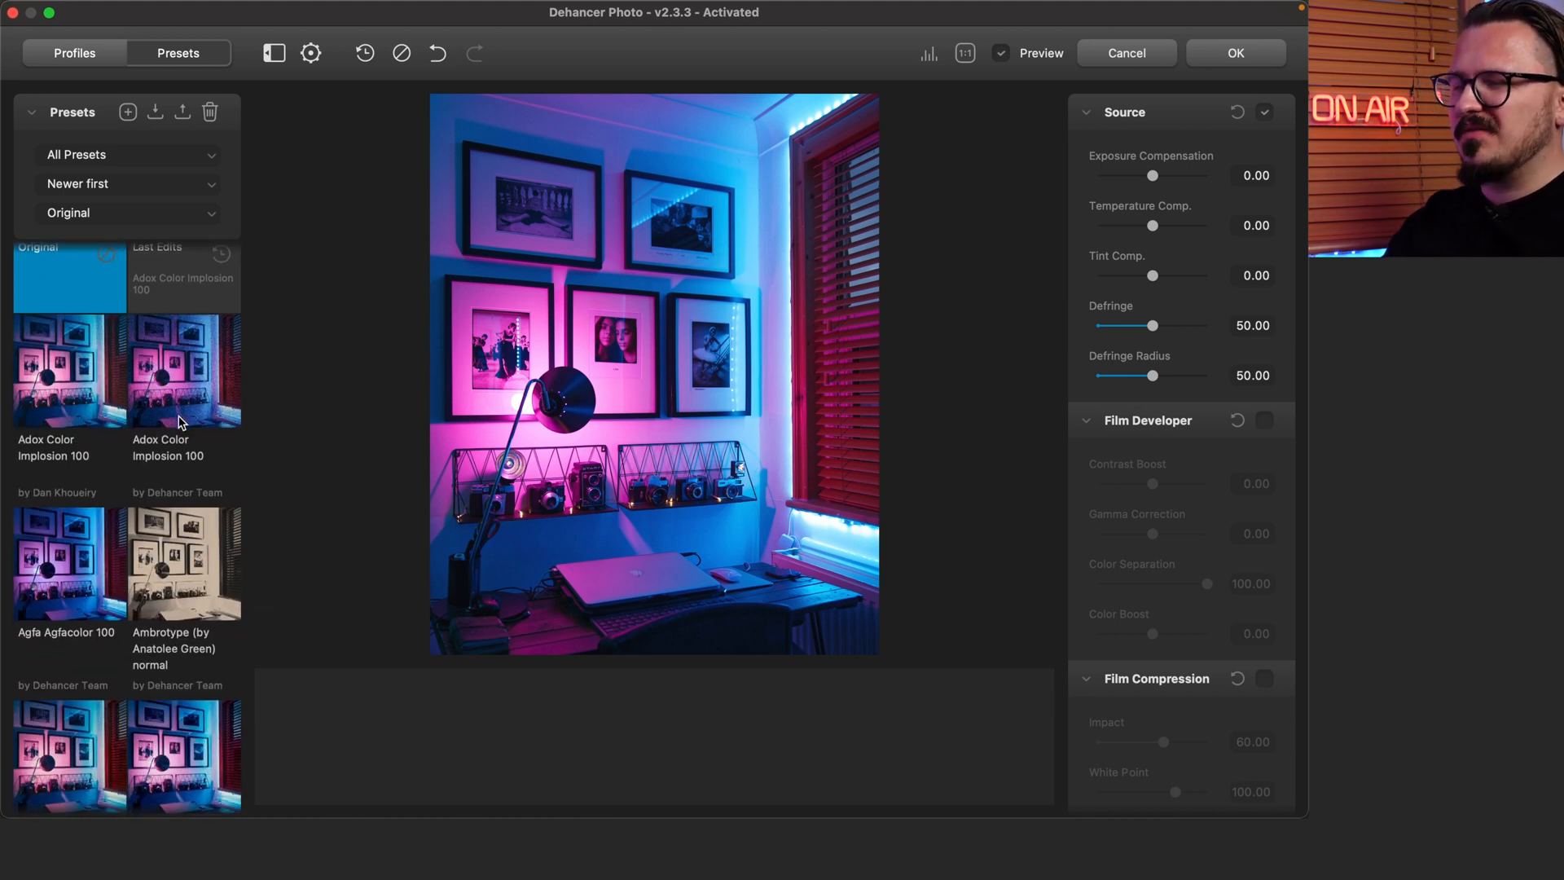
scroll(183, 422, "up", 3)
scroll(183, 422, "down", 1)
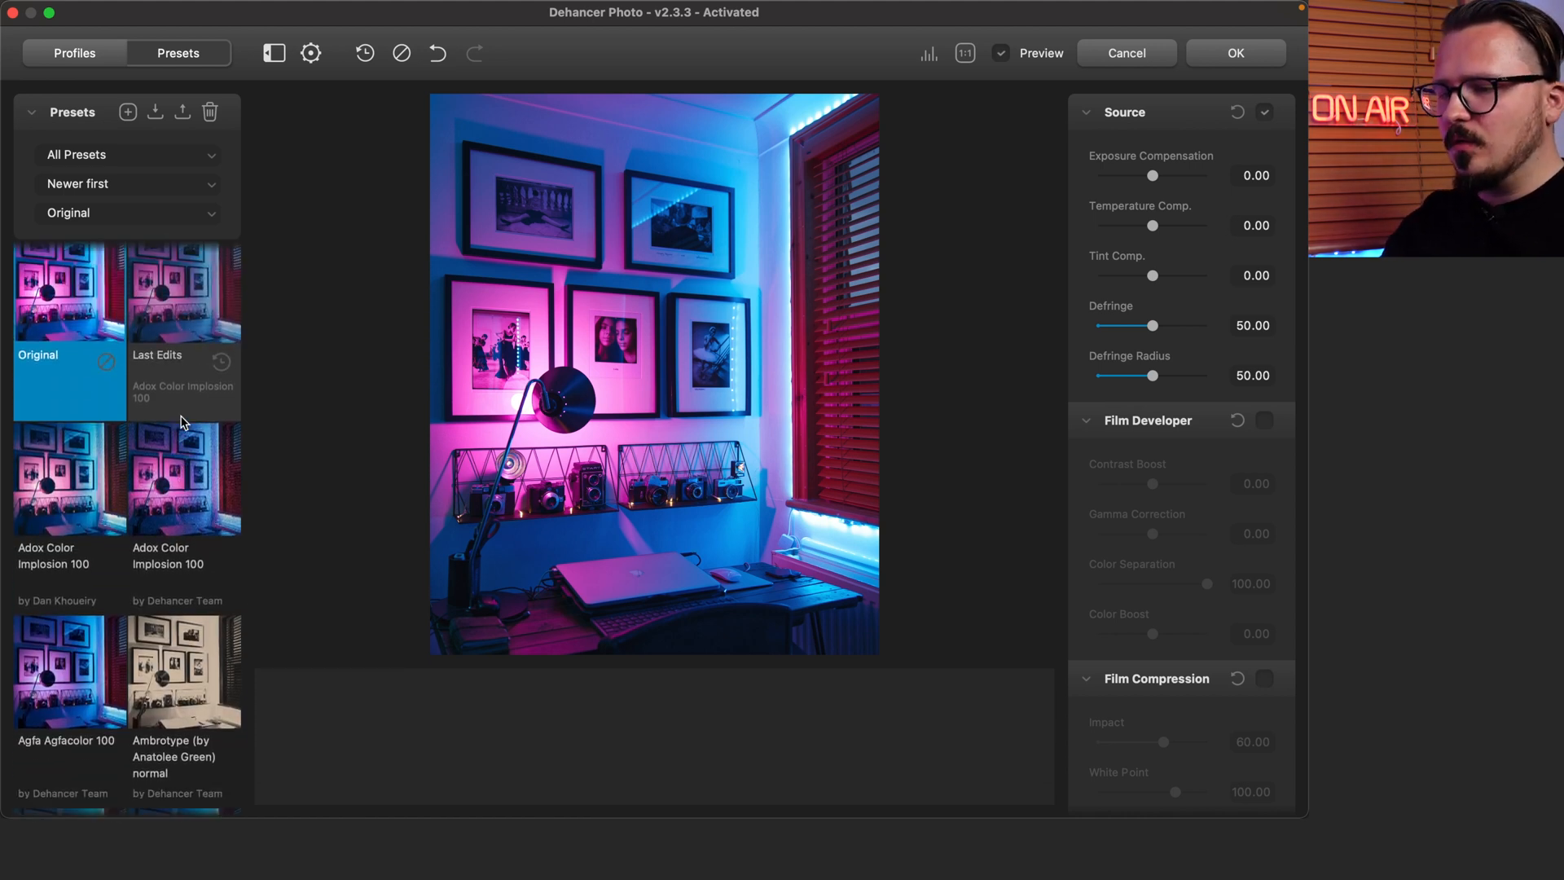
left_click(67, 486)
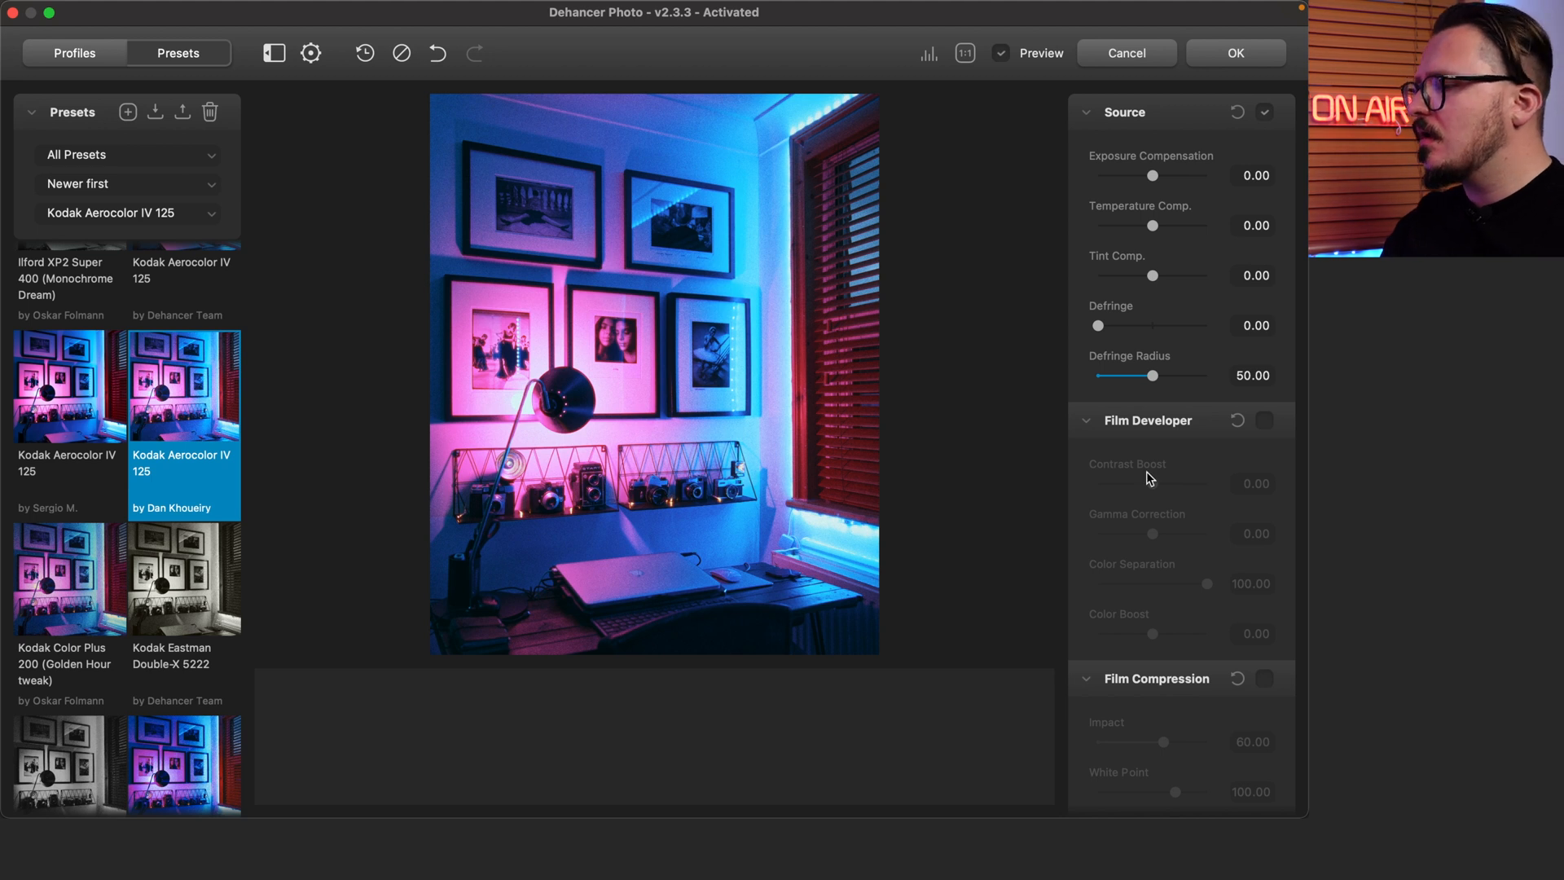
Set Film Grain's Size to 2 and Amount to 30 for the neon-lit desk photo
scroll(1148, 476, "down", 15)
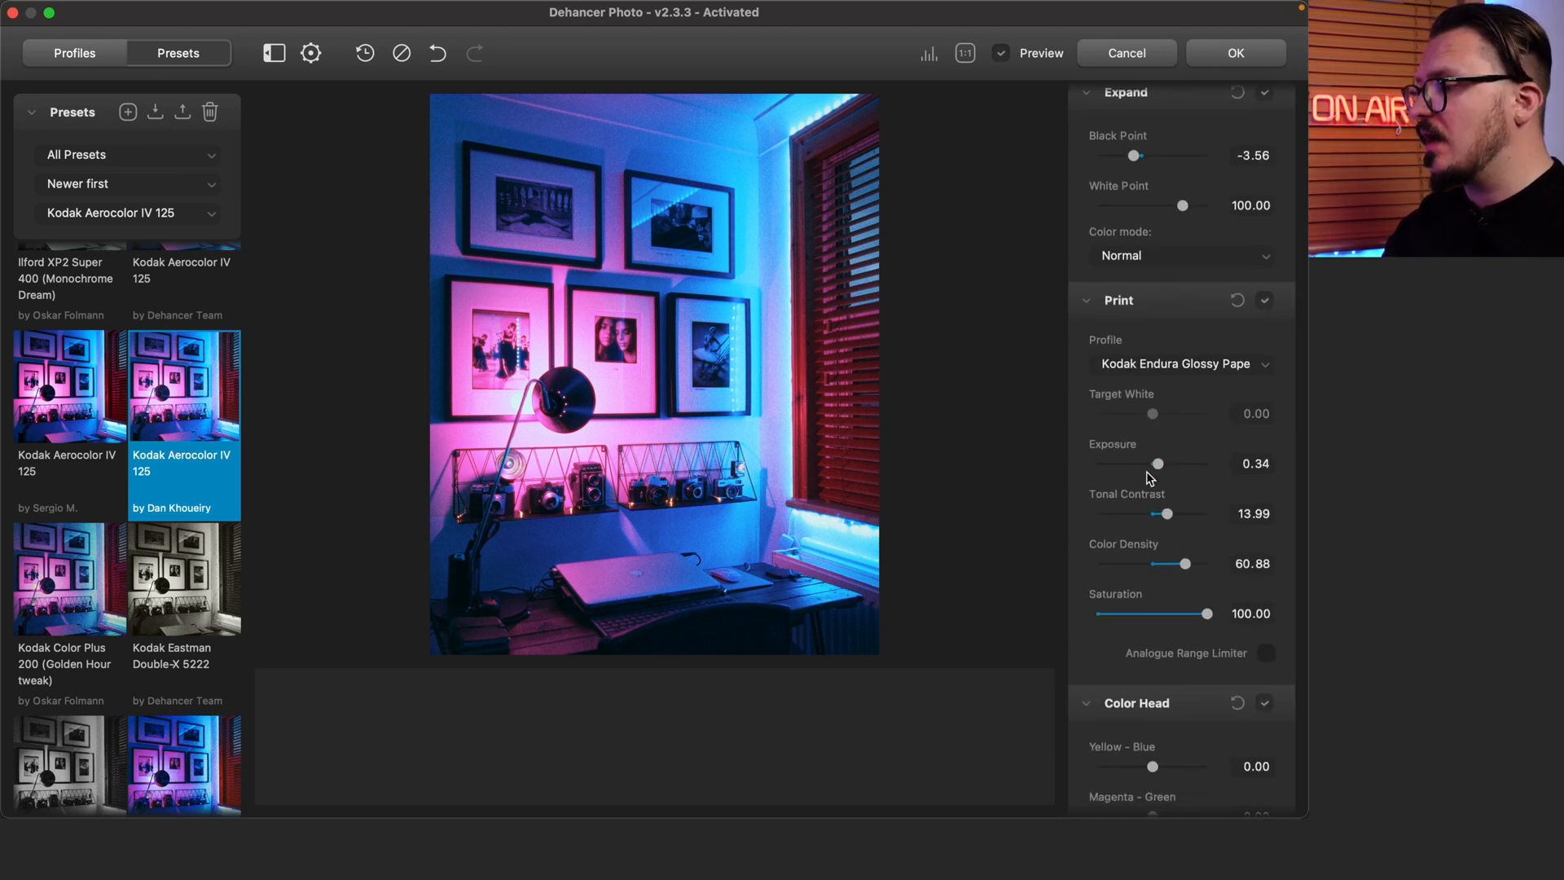
scroll(1152, 467, "down", 15)
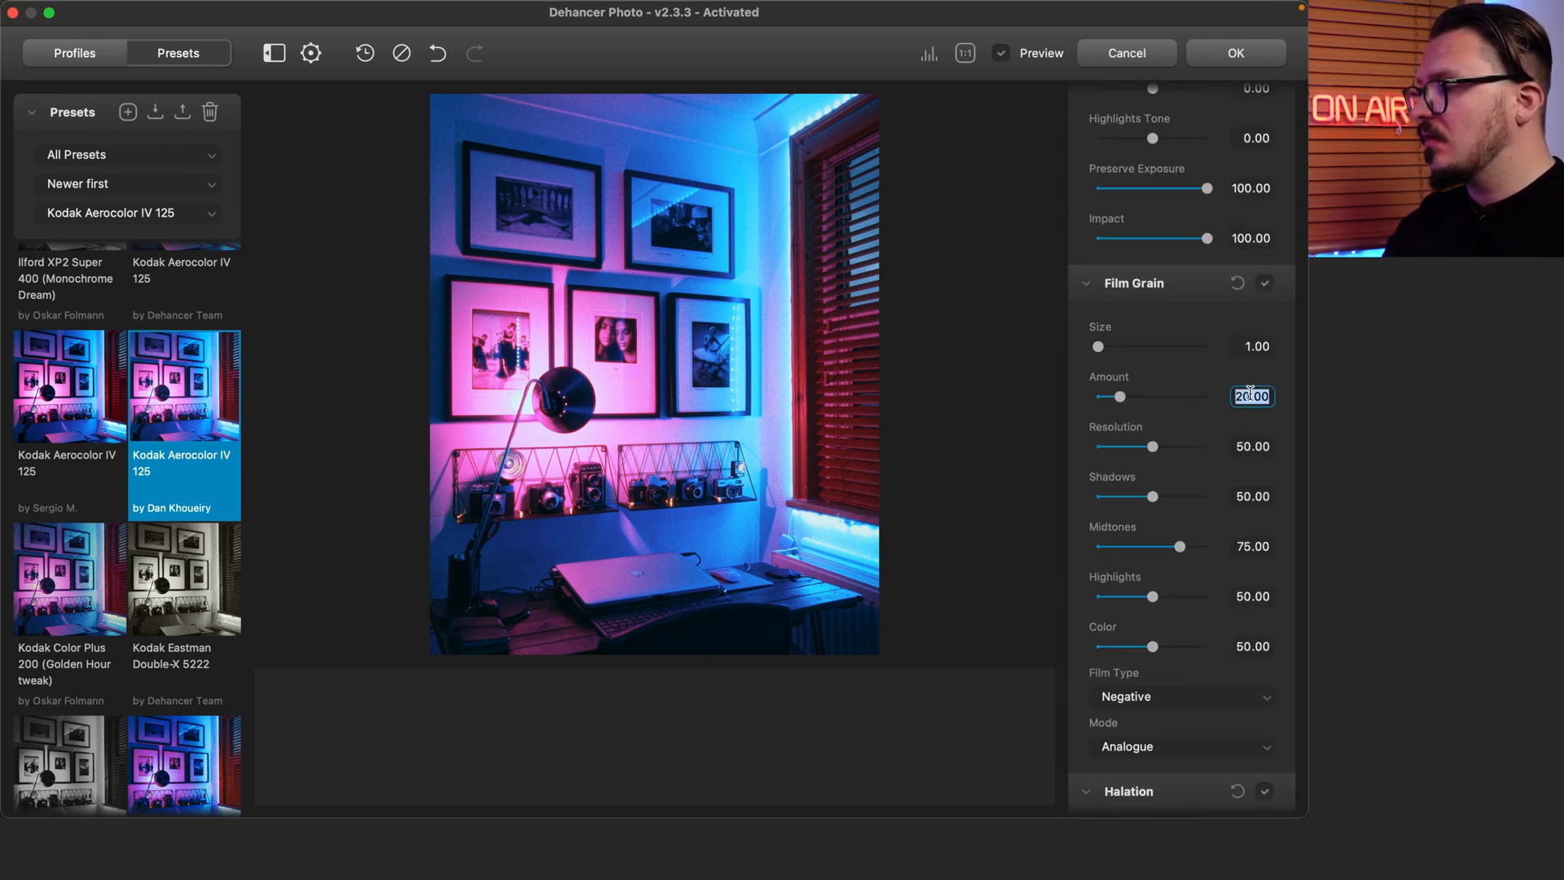
left_click(1253, 346)
type("2")
left_click(1259, 391)
type("30")
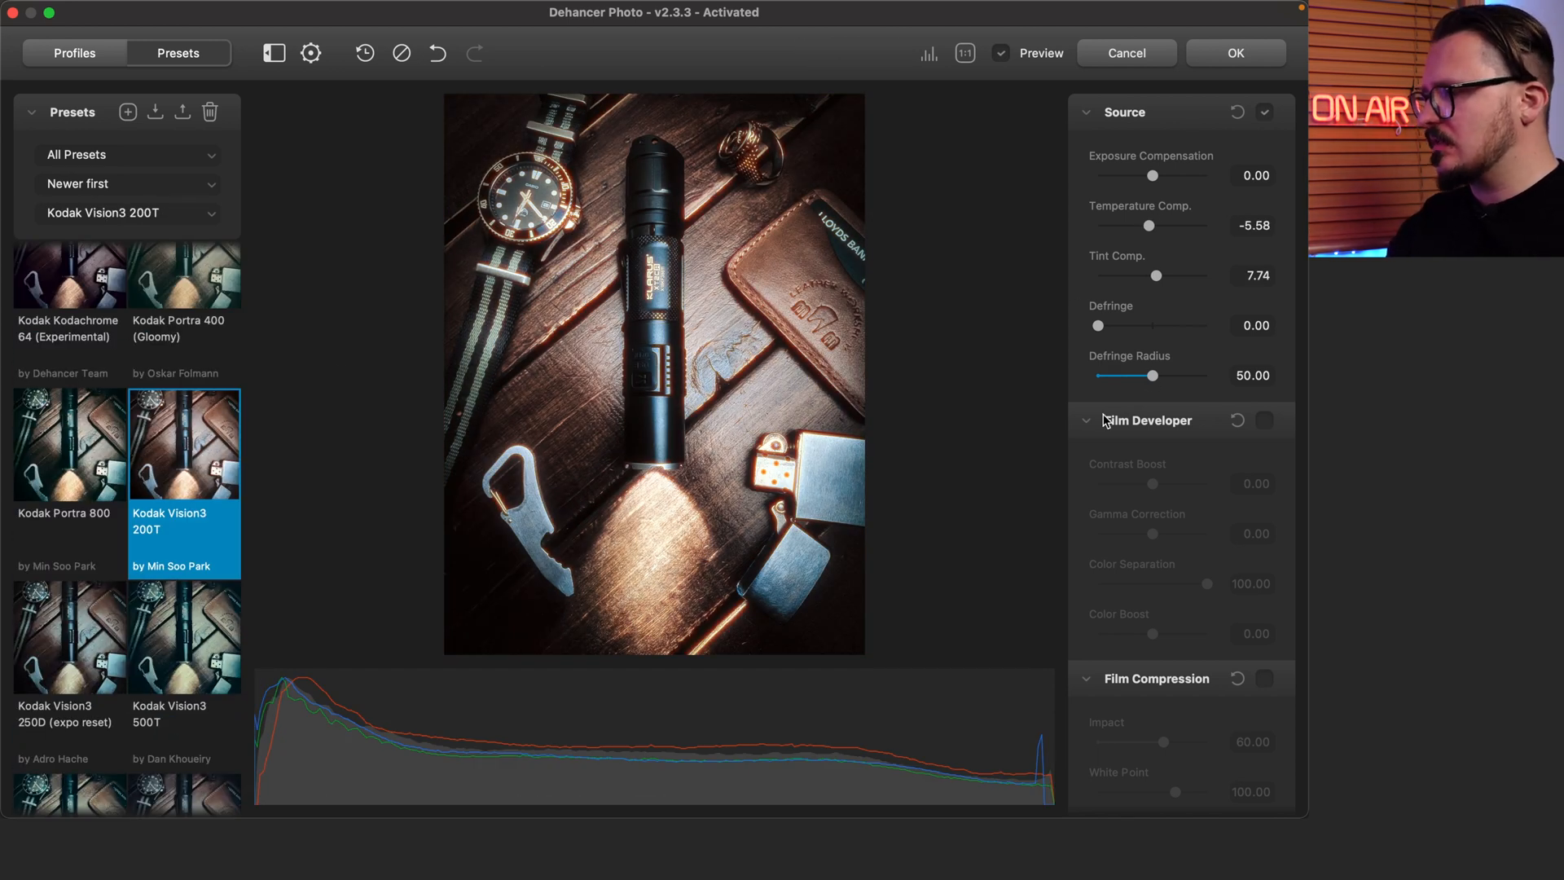
Review the Print, Film Grain and Halation settings of the flashlight photo's Kodak Vision3 200T look and compare it with the original
scroll(1190, 460, "down", 15)
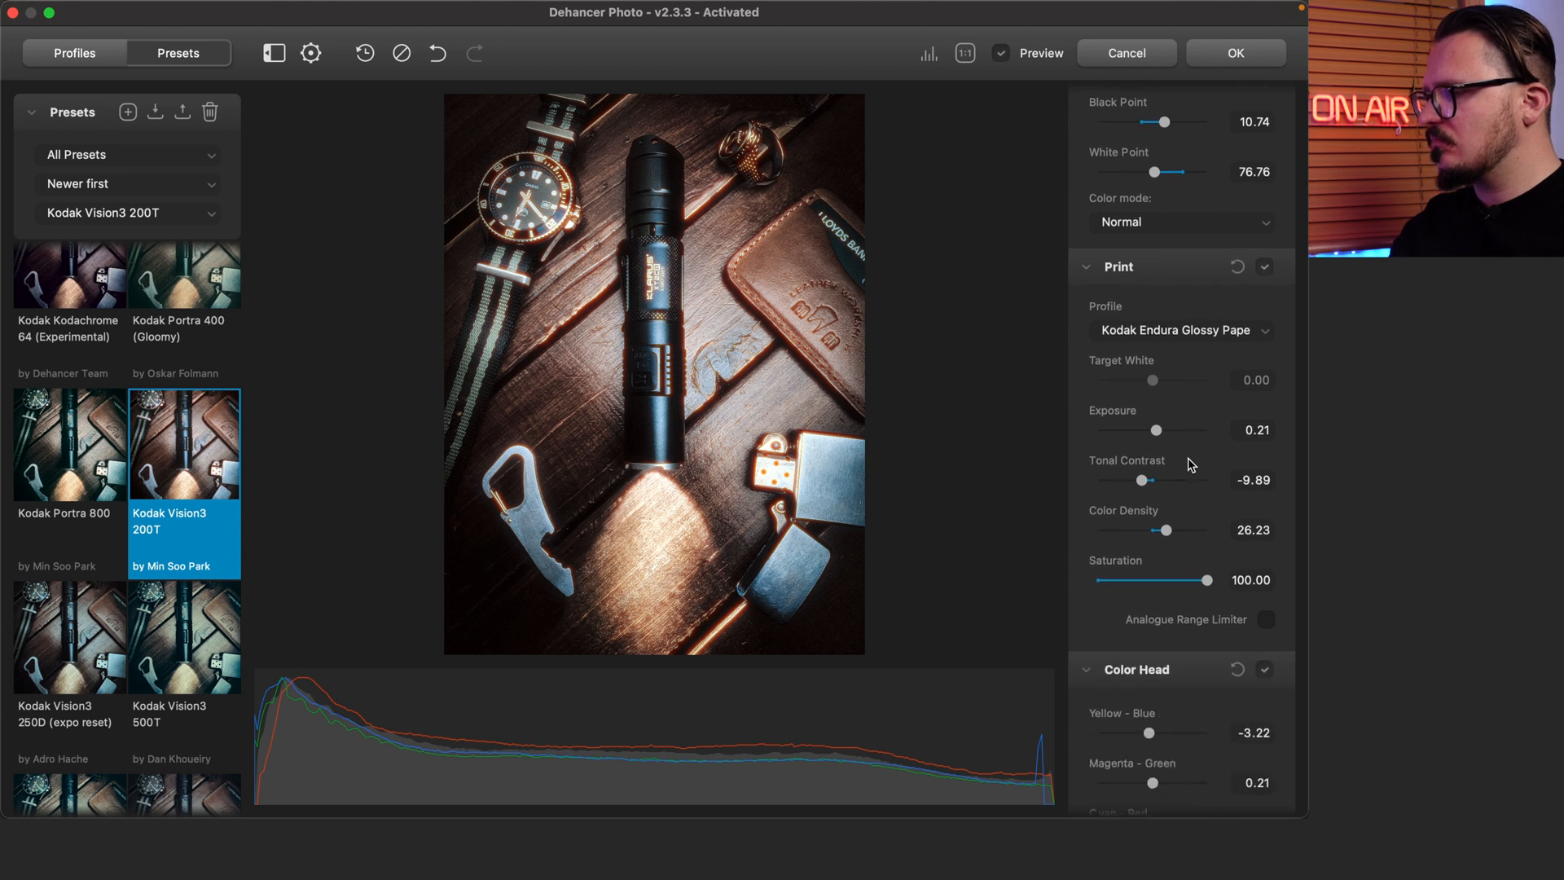
scroll(1189, 464, "down", 10)
scroll(1191, 464, "down", 10)
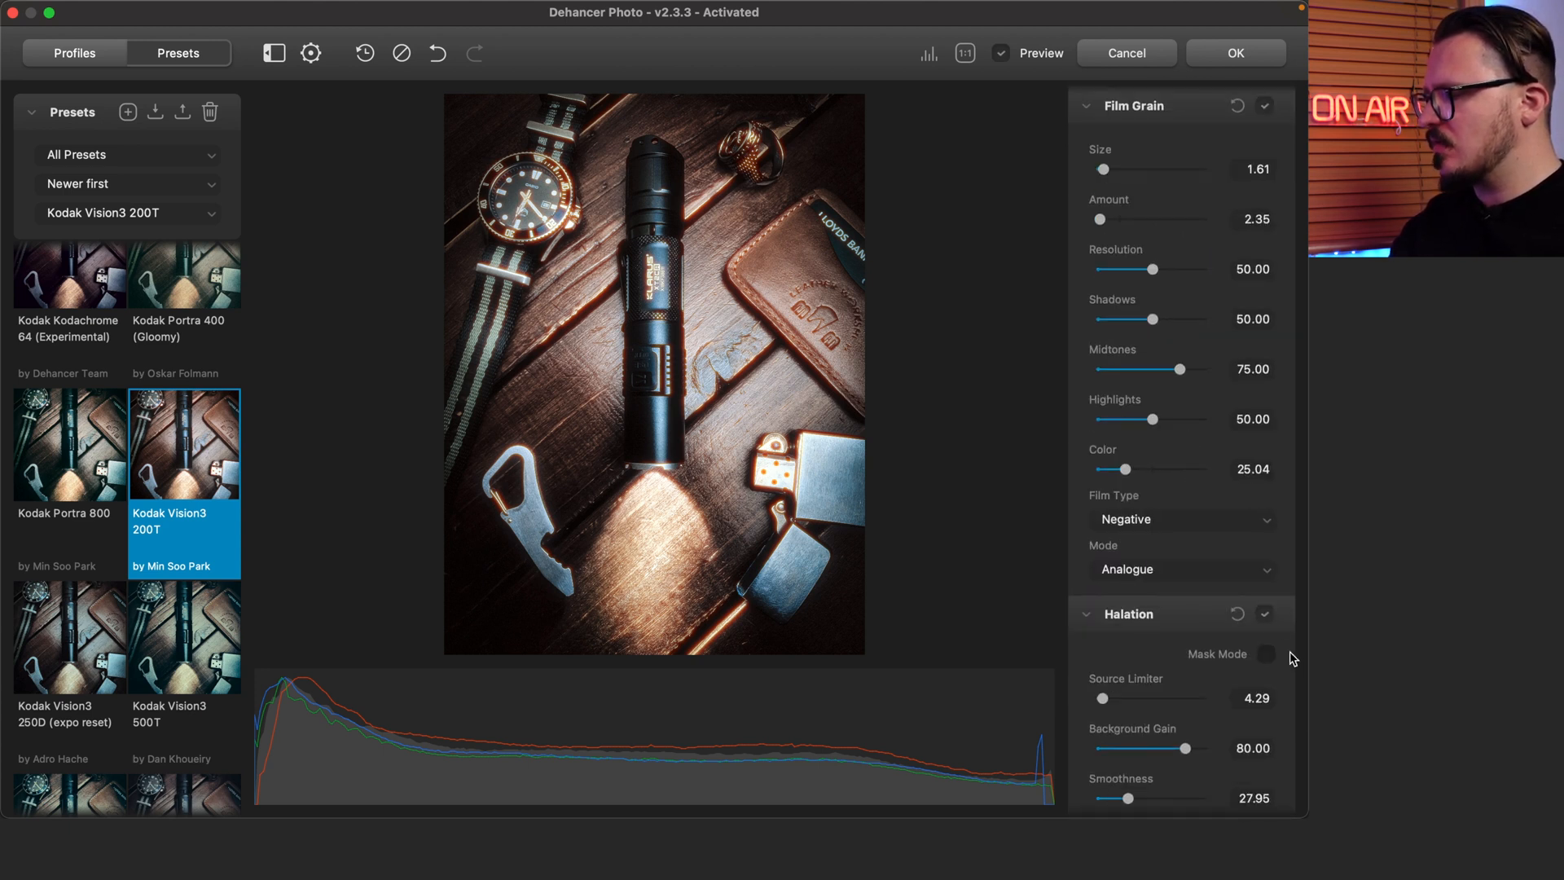
scroll(1294, 658, "down", 10)
left_click(1003, 54)
left_click(1003, 54)
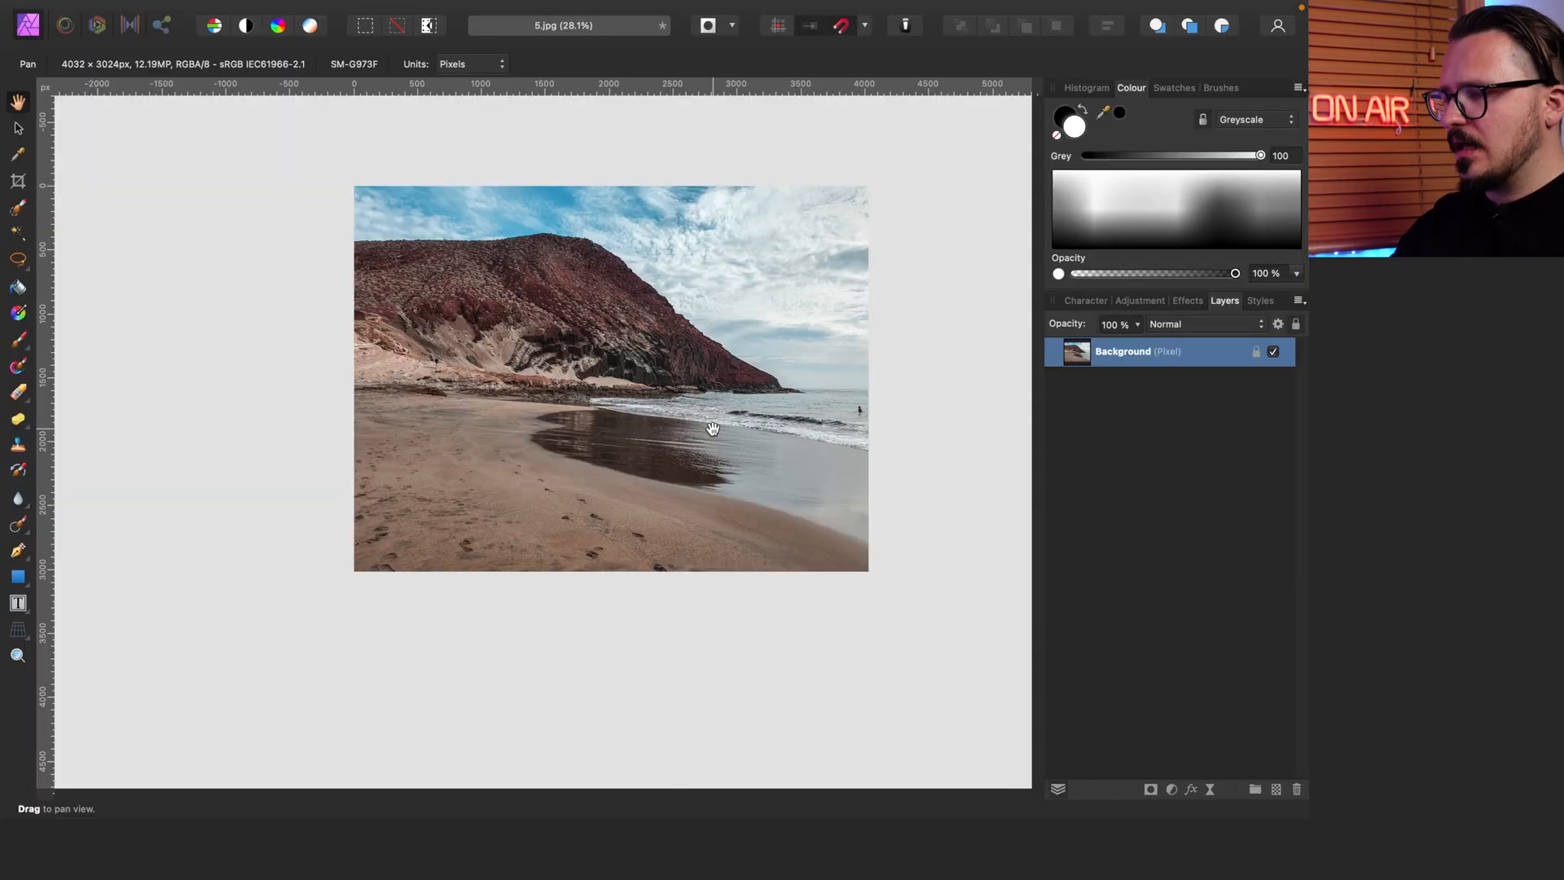
Remove the small distant figures from the beach photo with the Inpainting Brush
scroll(712, 429, "up", 3)
scroll(713, 429, "up", 2)
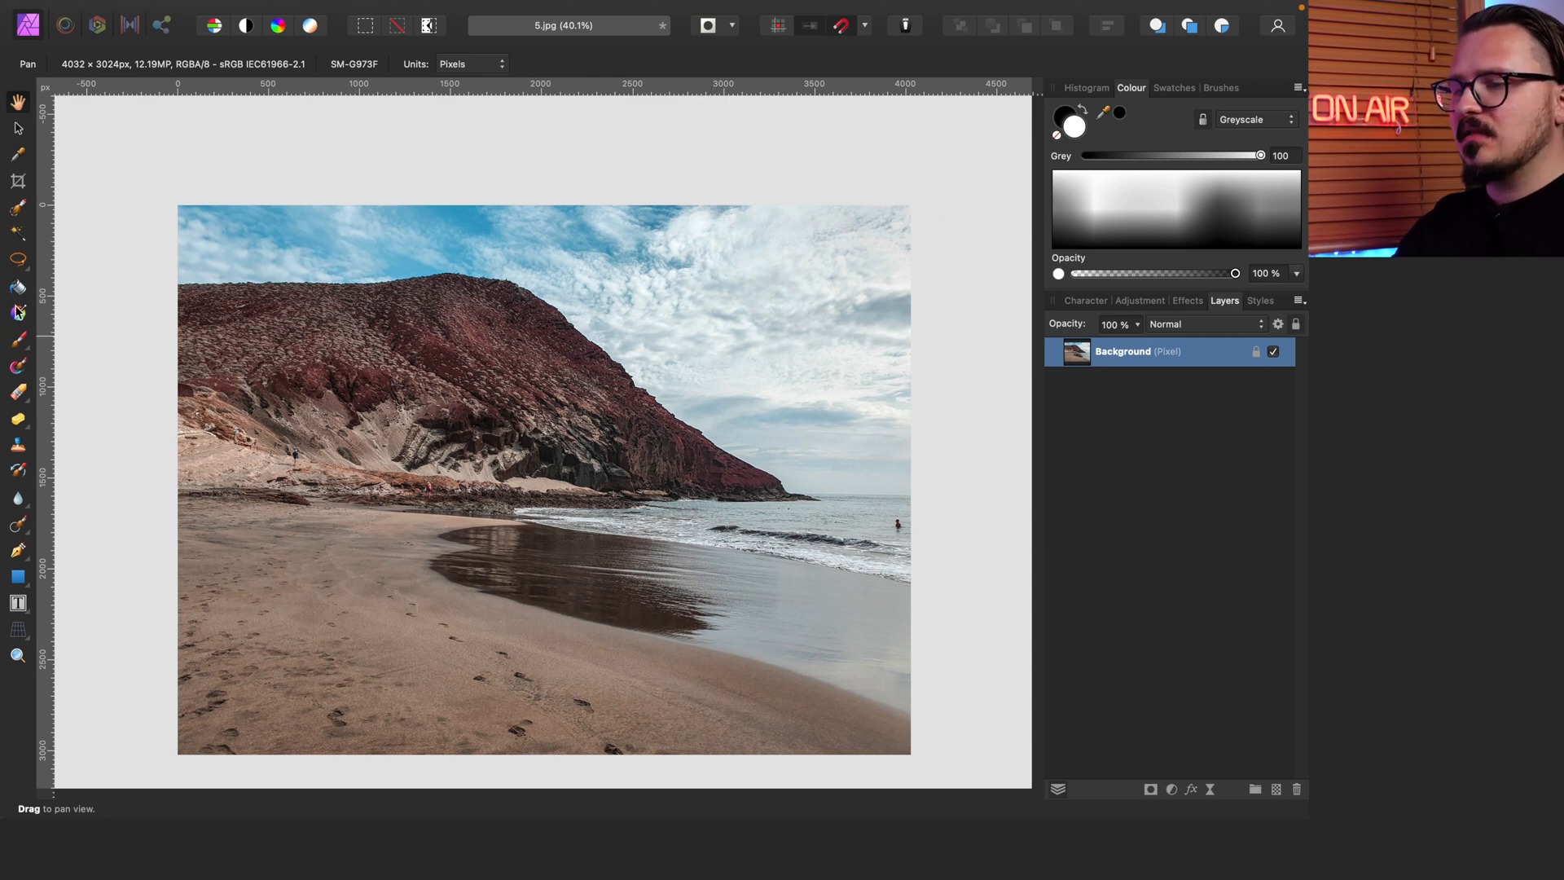
left_click(19, 528)
scroll(303, 461, "up", 6)
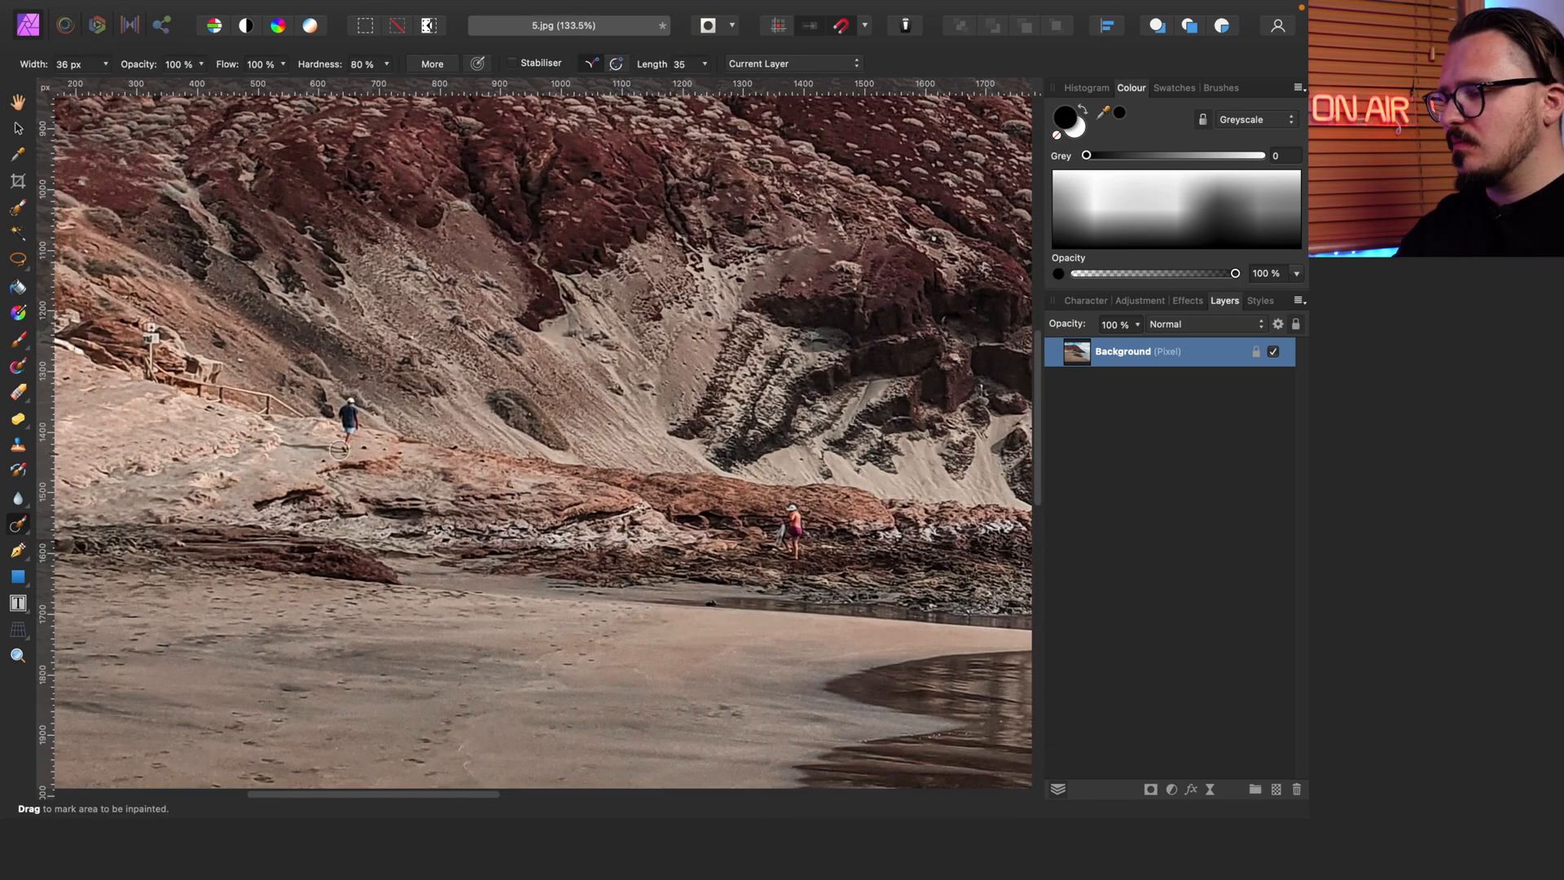
scroll(512, 568, "right", 15)
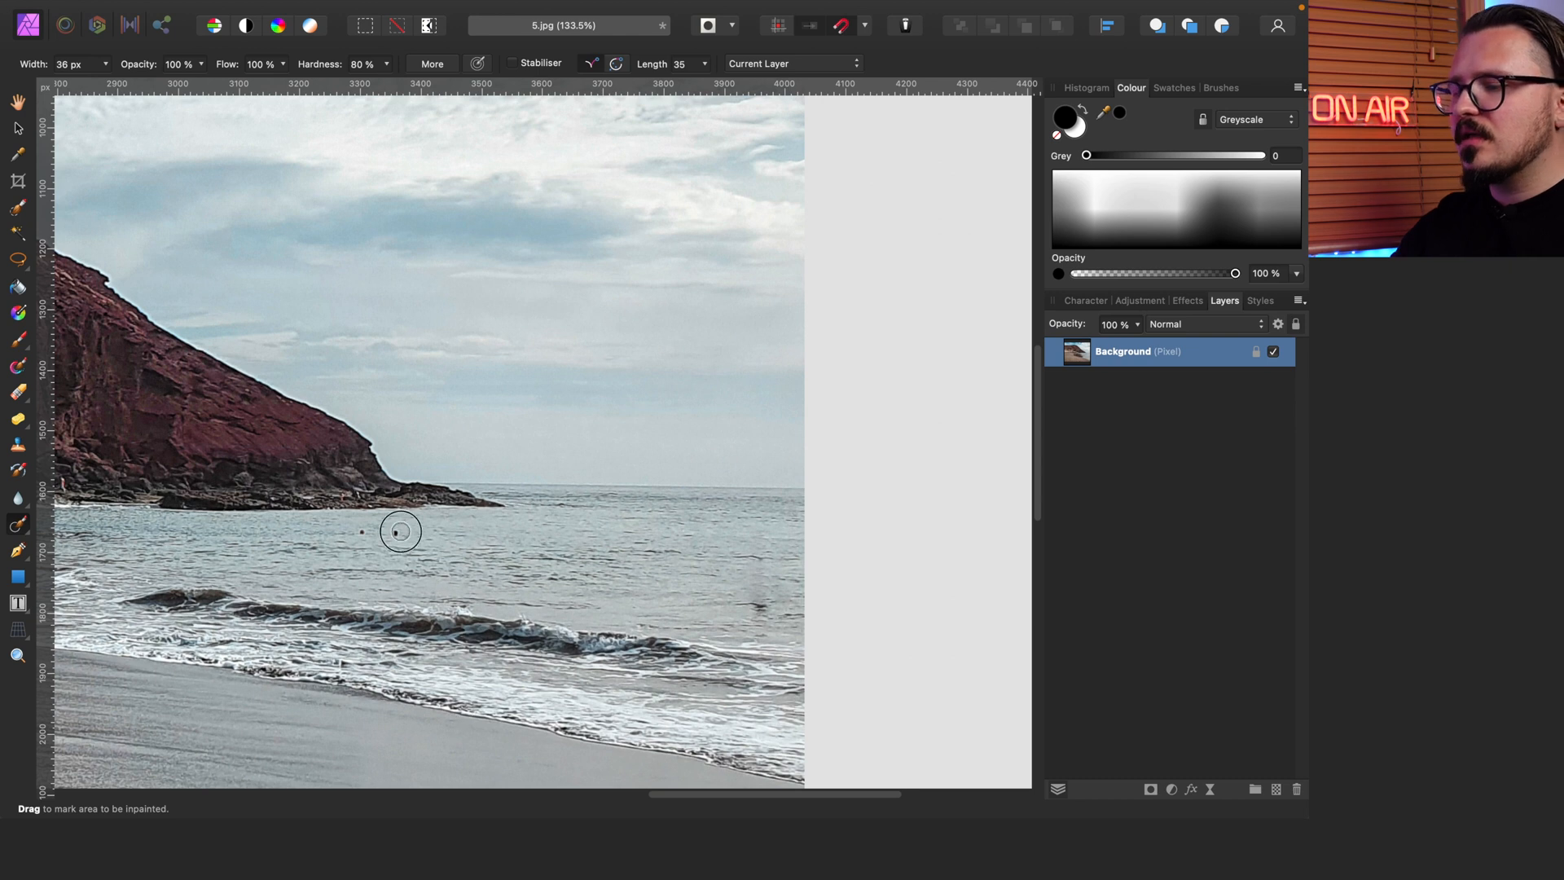
scroll(389, 531, "down", 8)
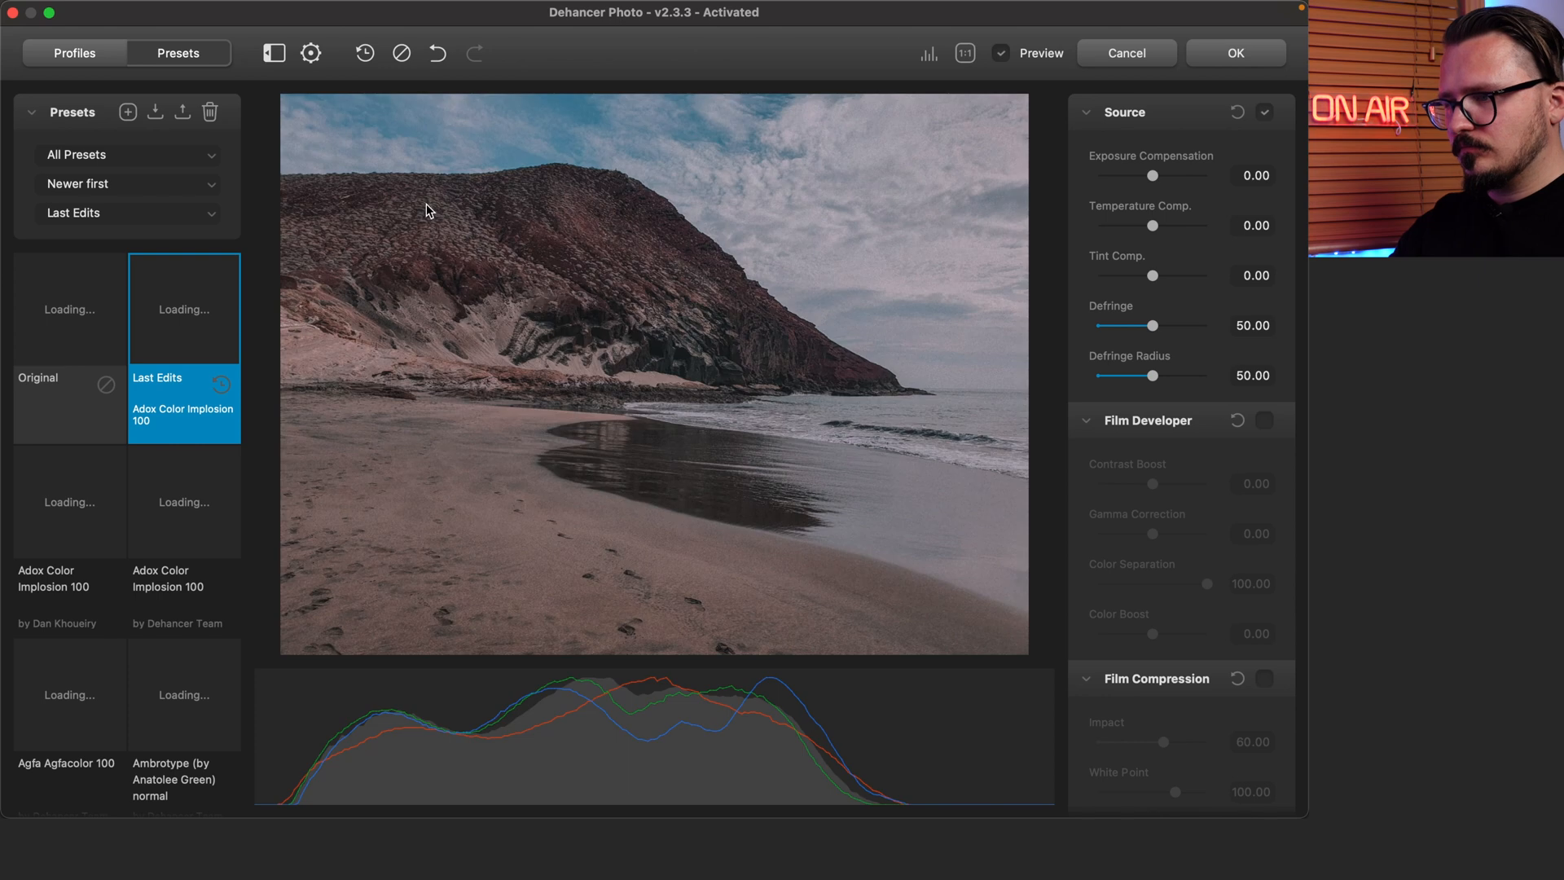
Compare film presets such as Fuji Eterna Vivid 500 and Kodak Vision3 200T on the beach photo and choose Fujichrome Provia 100F Kodak Endura Glossy Paper
left_click(123, 280)
scroll(158, 537, "down", 10)
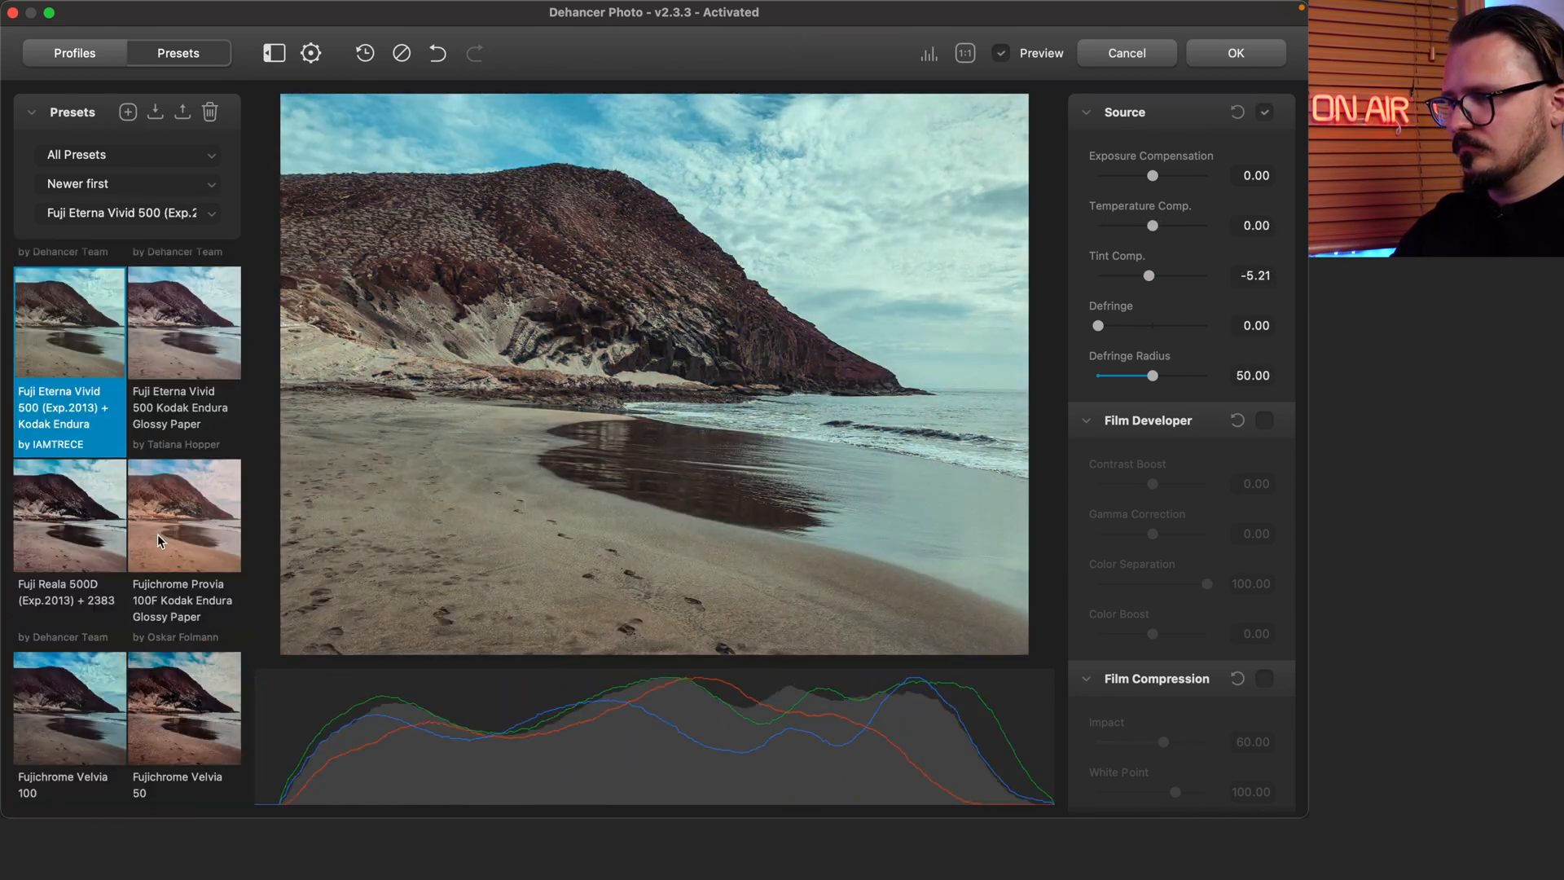
left_click(158, 535)
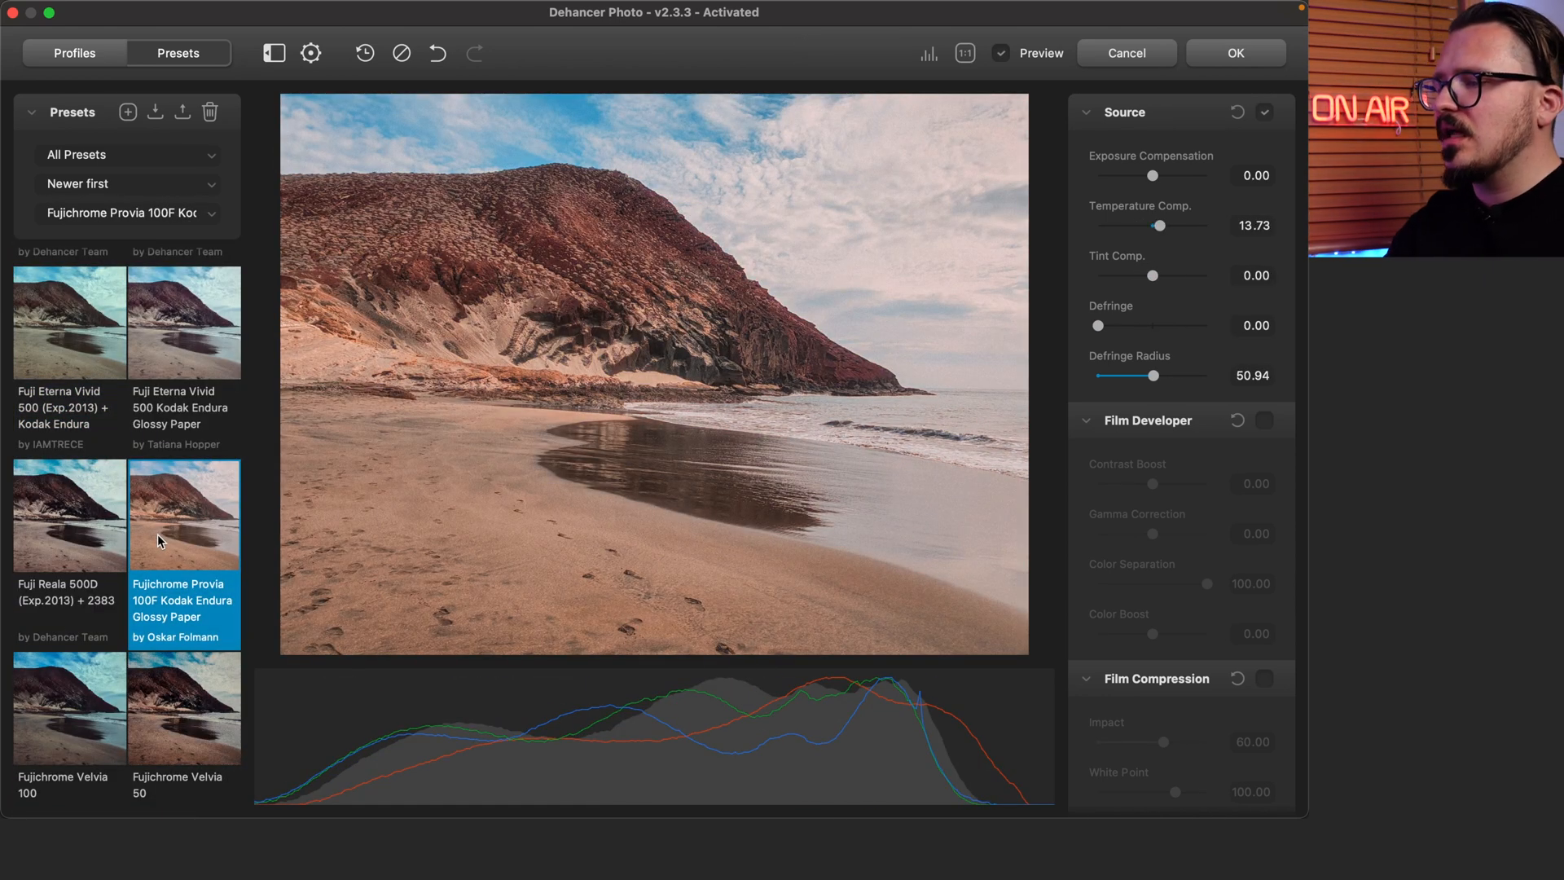
scroll(158, 535, "down", 5)
left_click(158, 534)
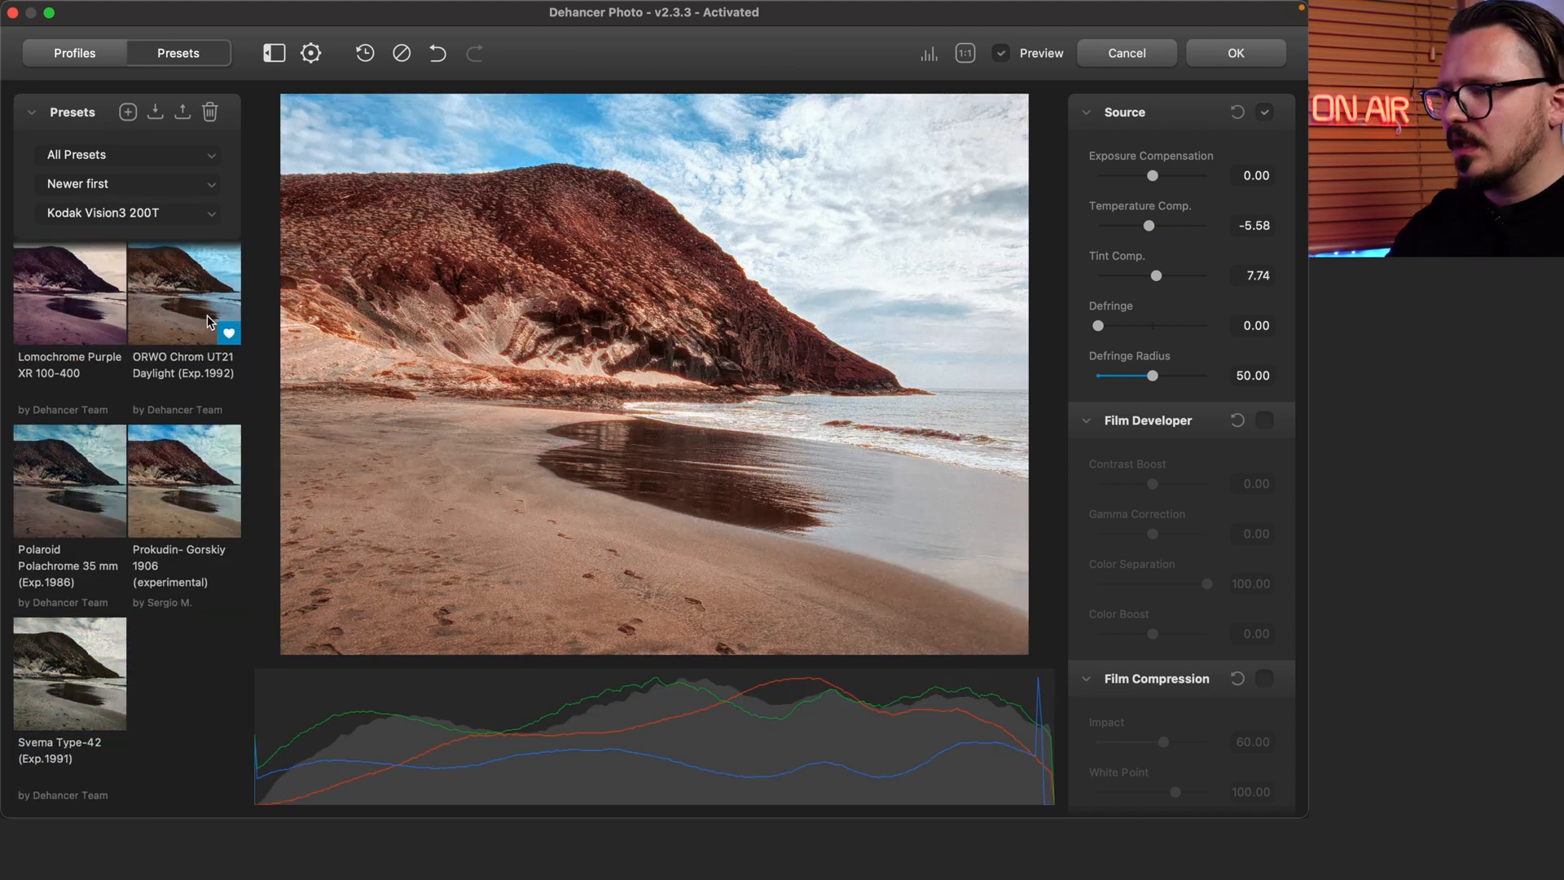
scroll(207, 318, "up", 8)
scroll(207, 321, "up", 10)
left_click(207, 321)
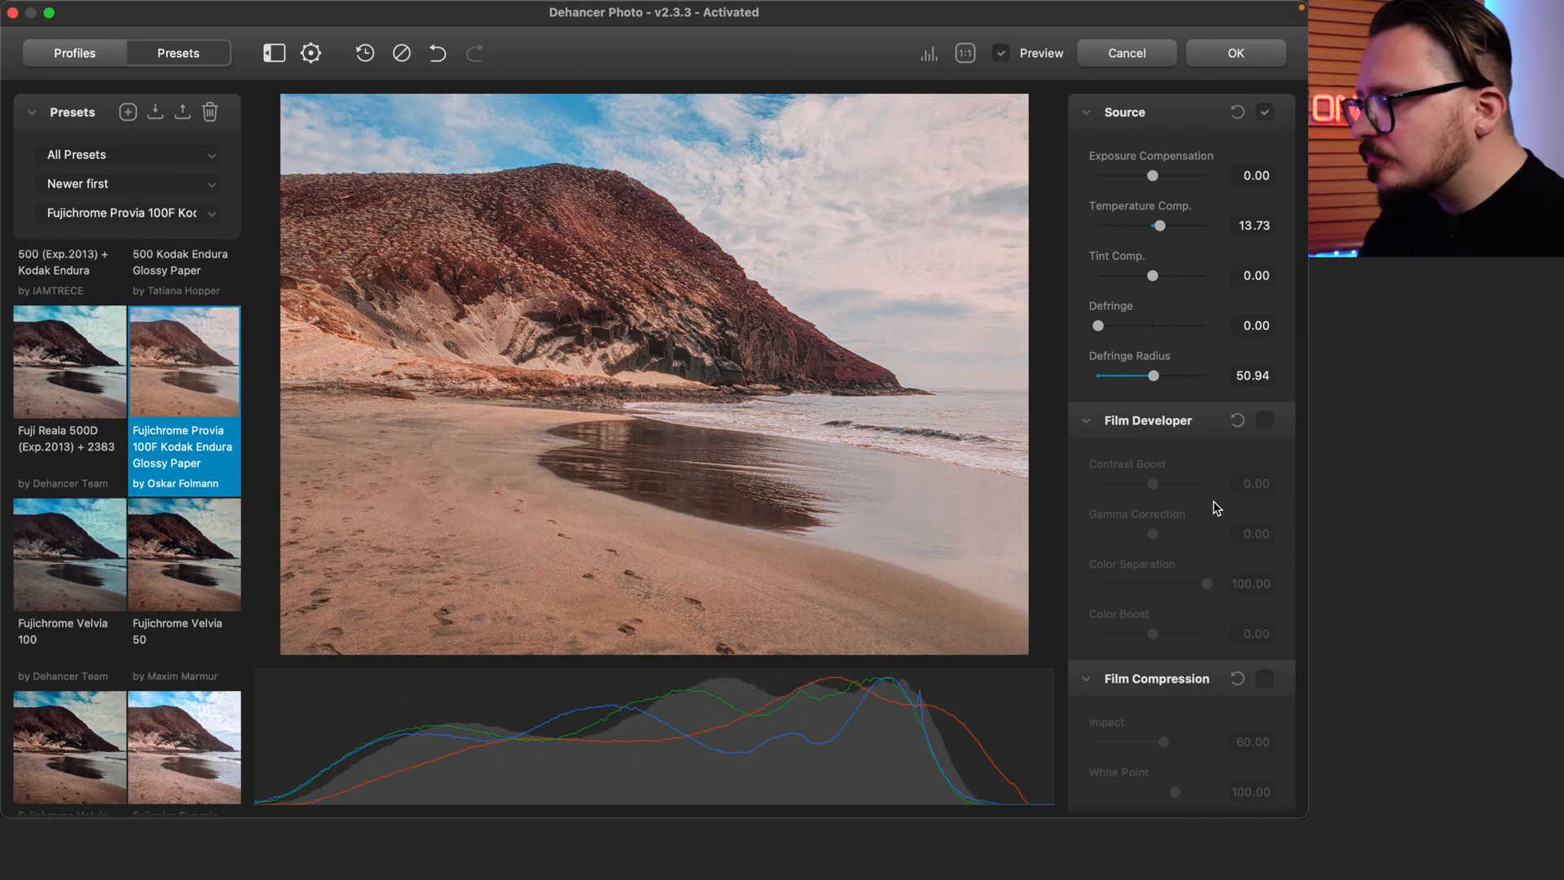
Adjust Bloom on the beach photo to Highlights 71.79, Source Limiter 30, Details 50, Diffusion 70 and Amplify 46.76
scroll(1214, 507, "down", 5)
scroll(1216, 508, "down", 12)
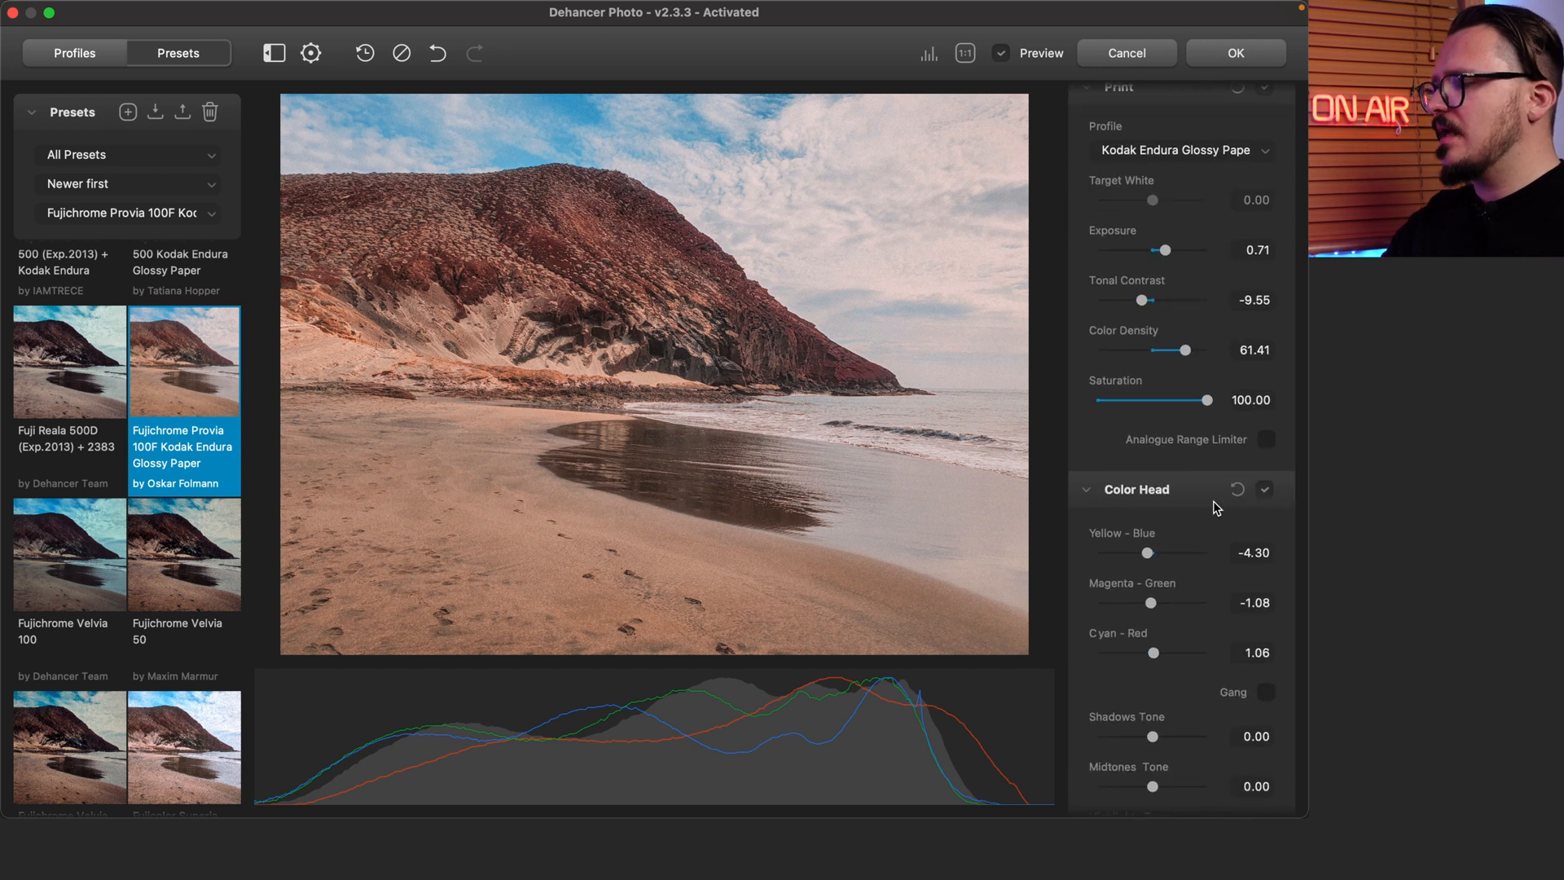
scroll(1214, 503, "down", 11)
left_click_drag(1099, 456, 1127, 457)
left_click_drag(1098, 606, 1207, 606)
left_click_drag(1114, 556, 1155, 556)
left_click_drag(1098, 356, 1139, 356)
left_click_drag(1127, 456, 1207, 456)
left_click_drag(1114, 506, 1200, 512)
left_click_drag(1155, 556, 1149, 556)
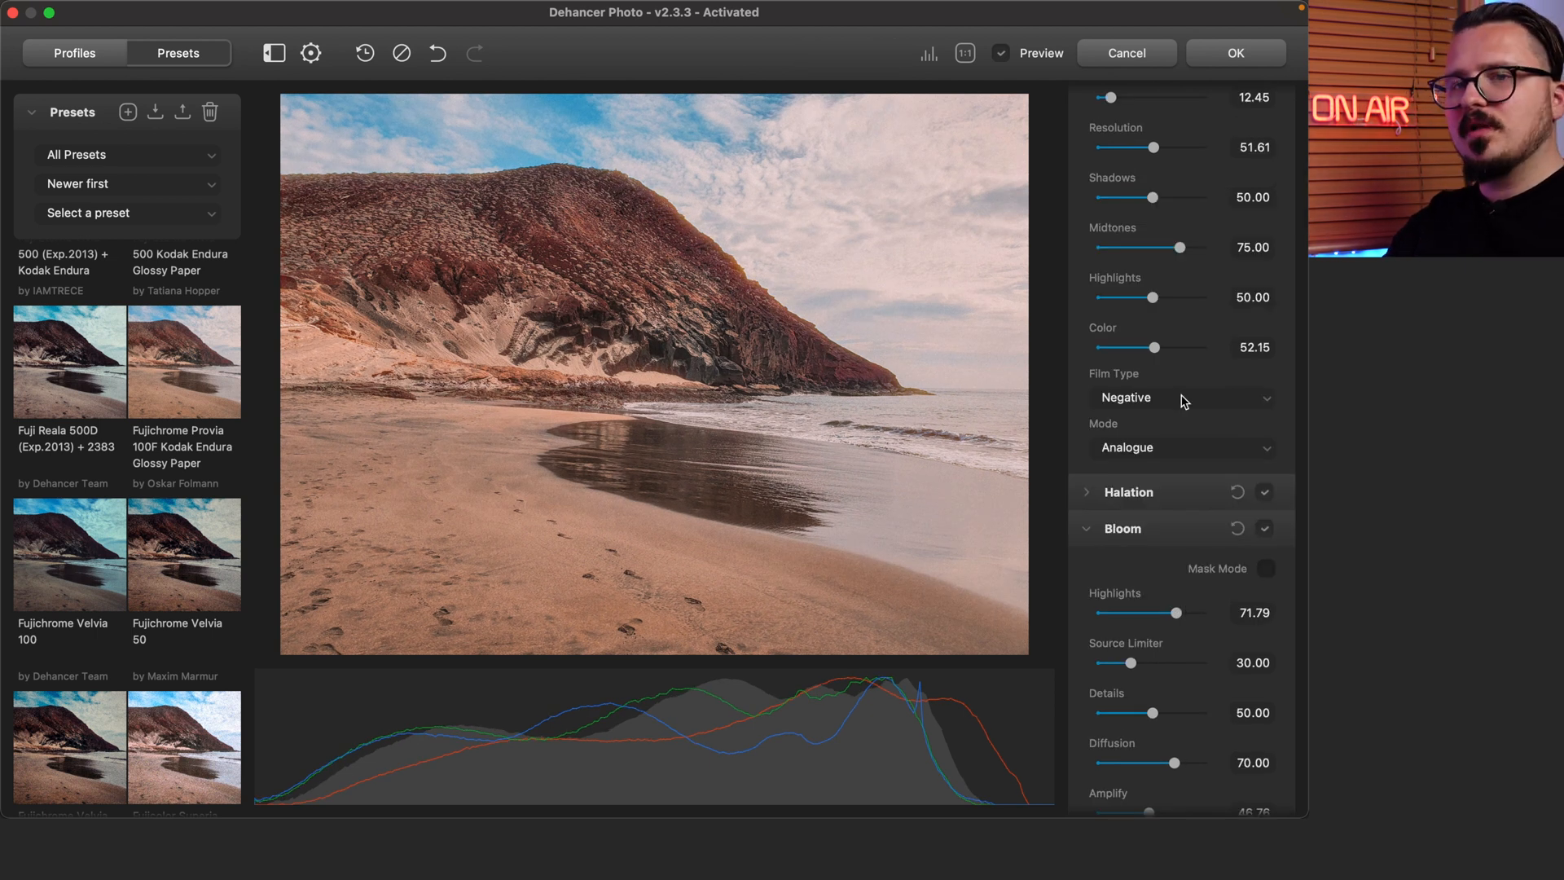
scroll(1184, 400, "up", 10)
scroll(1183, 401, "up", 4)
scroll(1184, 401, "up", 9)
left_click(1264, 490)
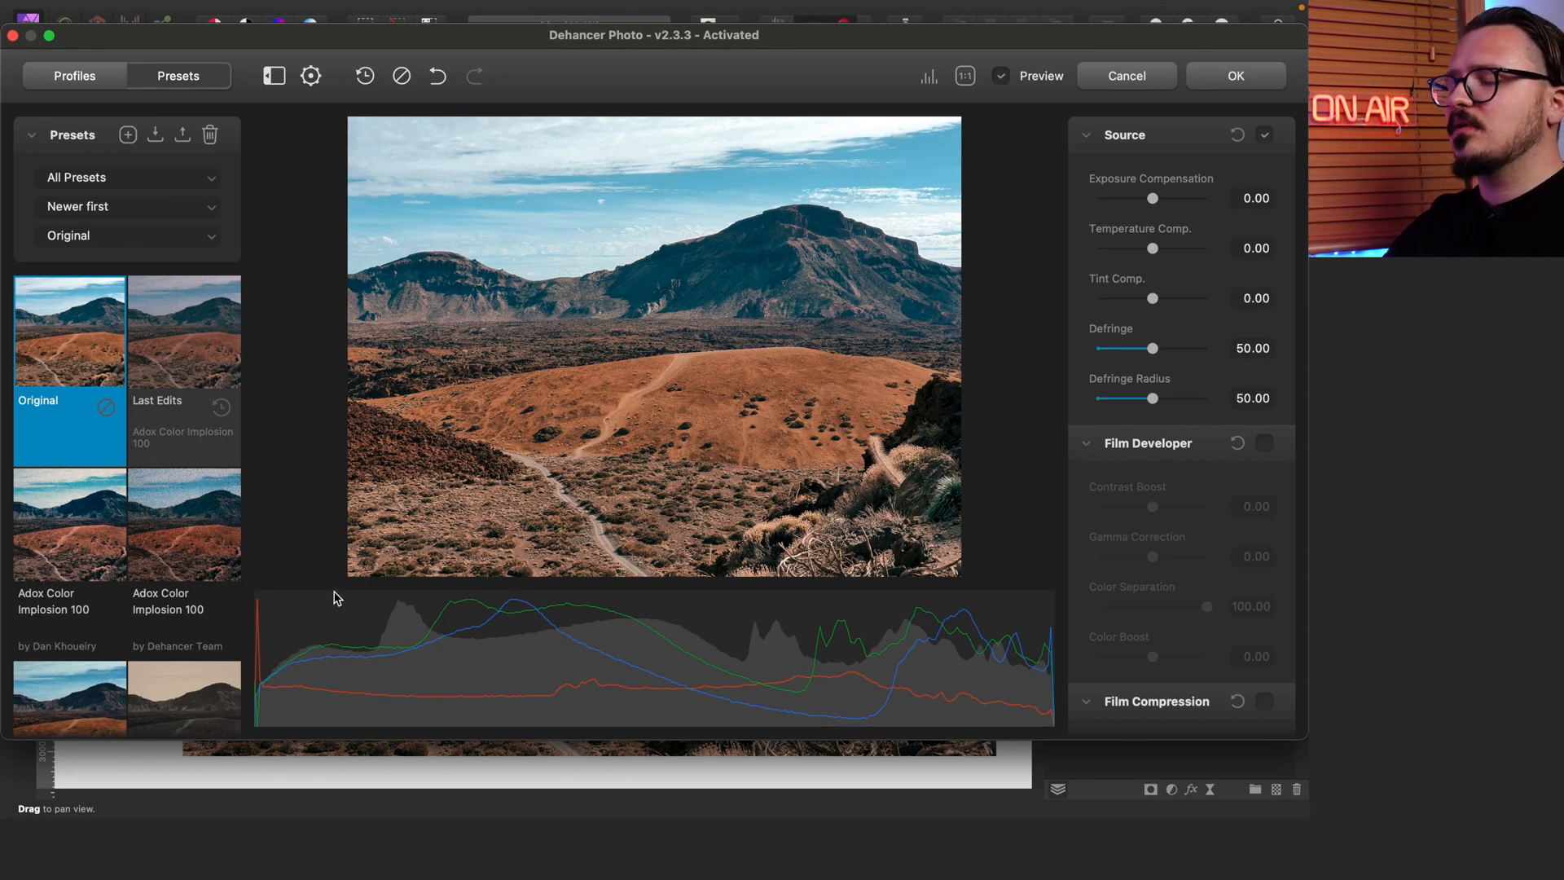
Try the Agfa Agfacolor 100, Ambrotype and Cinestill 800T (Kodak 2383 Print Film) - Blue Moon presets on the volcanic landscape photo
scroll(186, 582, "down", 3)
scroll(186, 582, "up", 3)
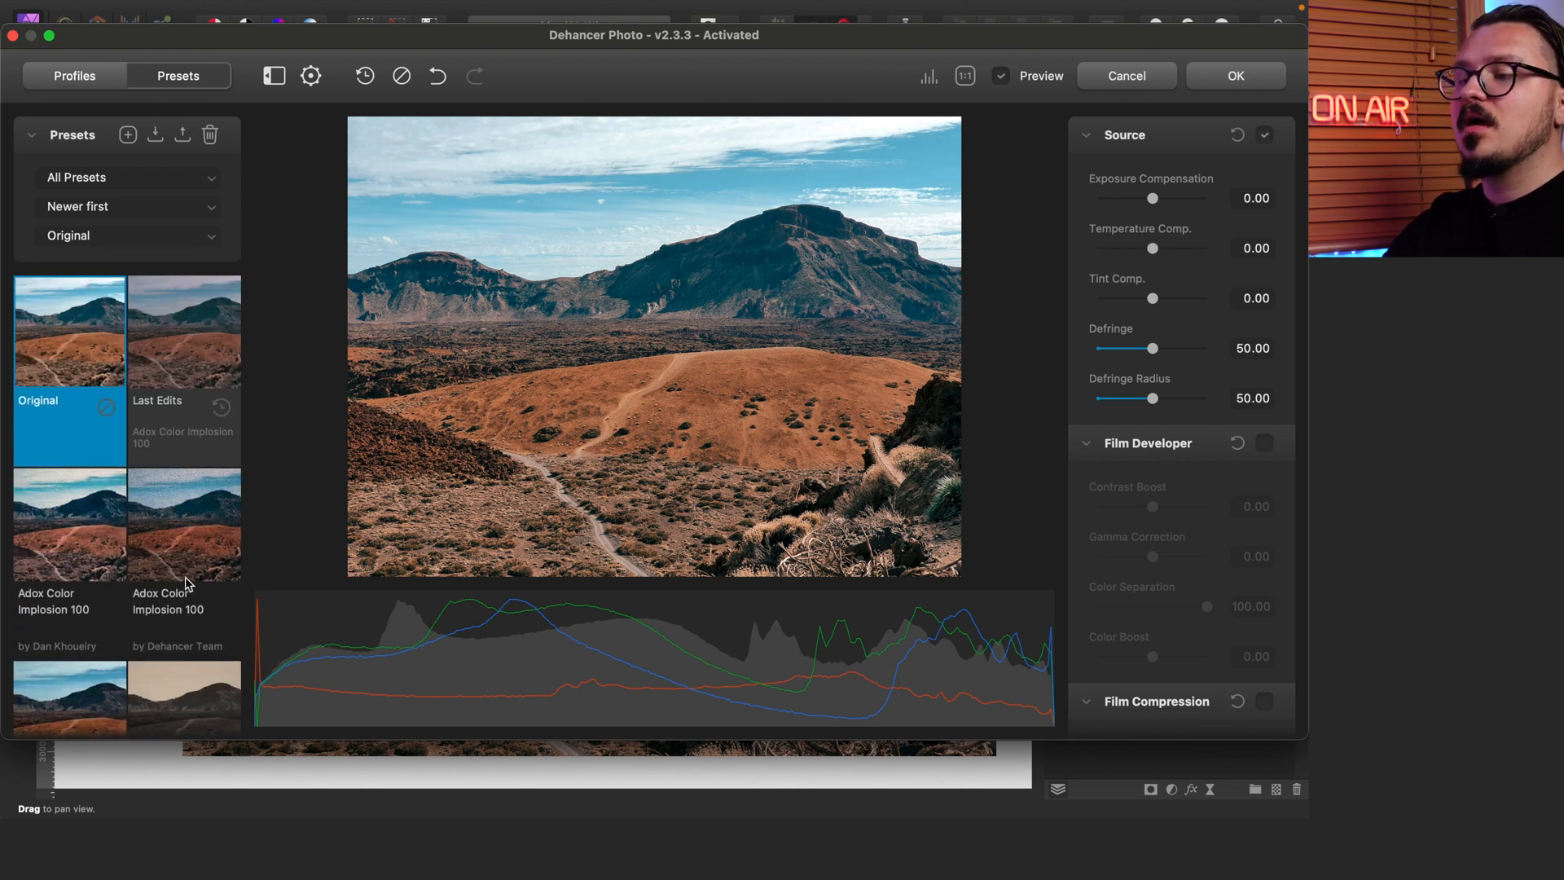
scroll(186, 583, "down", 5)
left_click(60, 502)
left_click(162, 422)
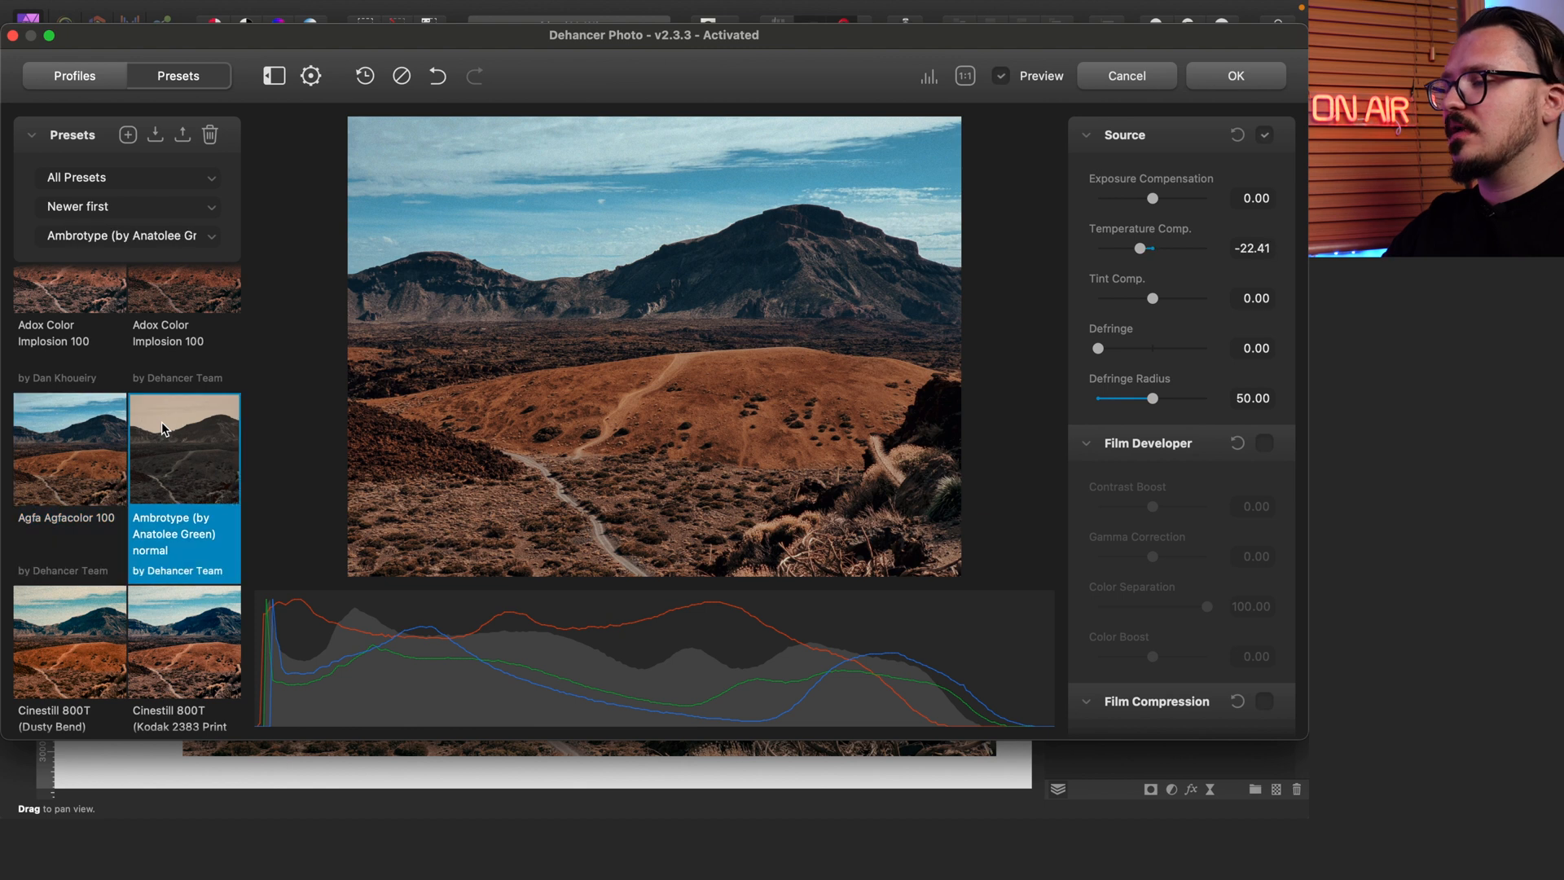
scroll(161, 422, "down", 2)
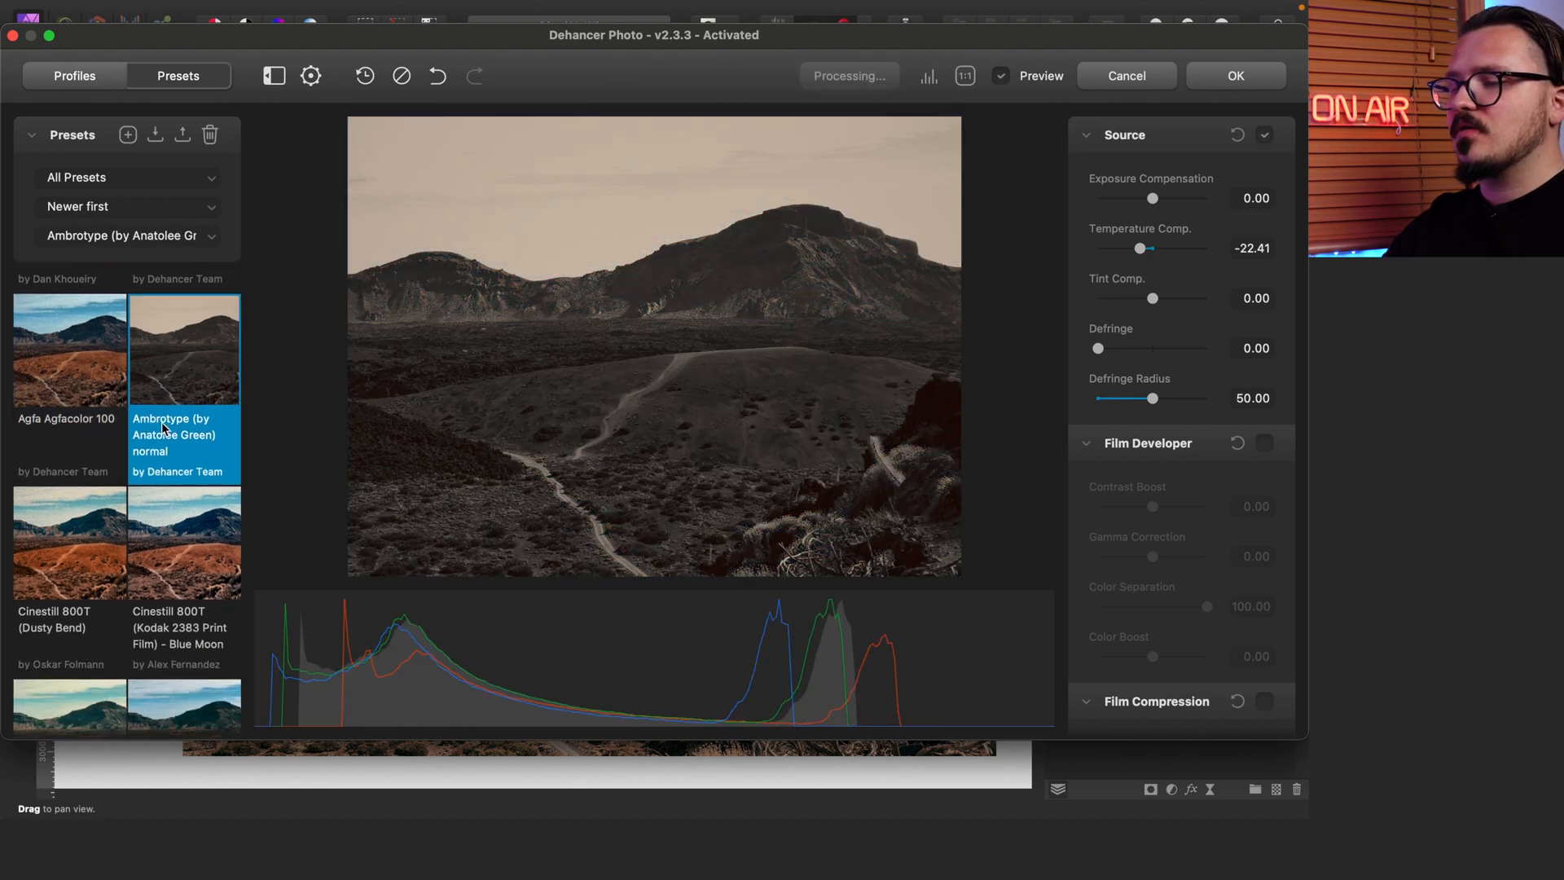
left_click(163, 514)
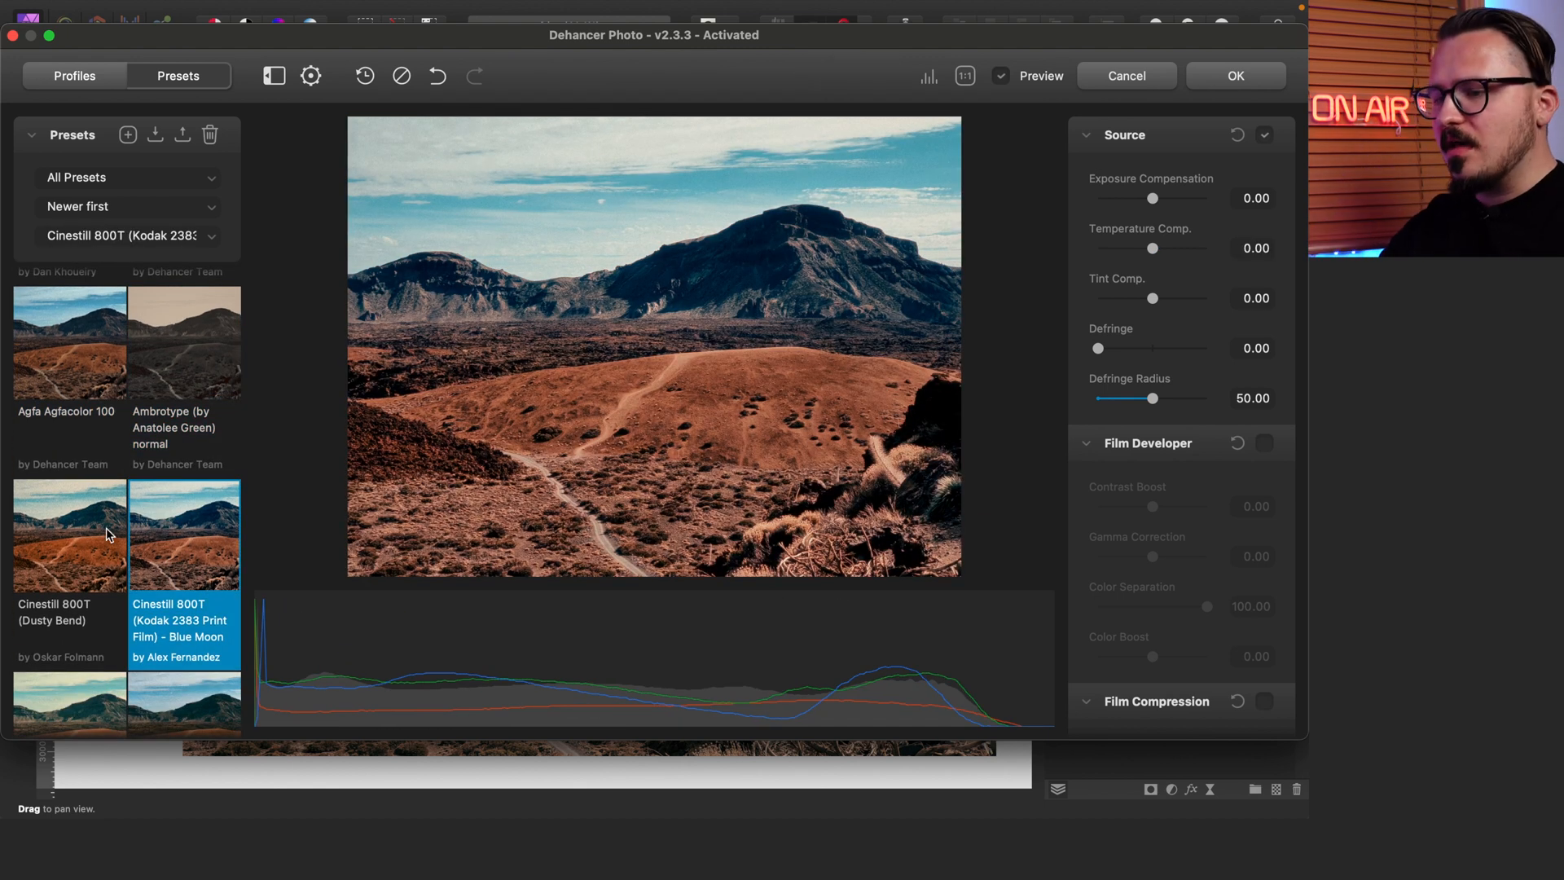
Try the Cinestill 800T + Kodak Endura glossy paper preset and both Fuji Eterna Vivid 500 (Exp.2013) presets on the landscape
scroll(180, 570, "down", 3)
left_click(180, 569)
scroll(177, 562, "down", 3)
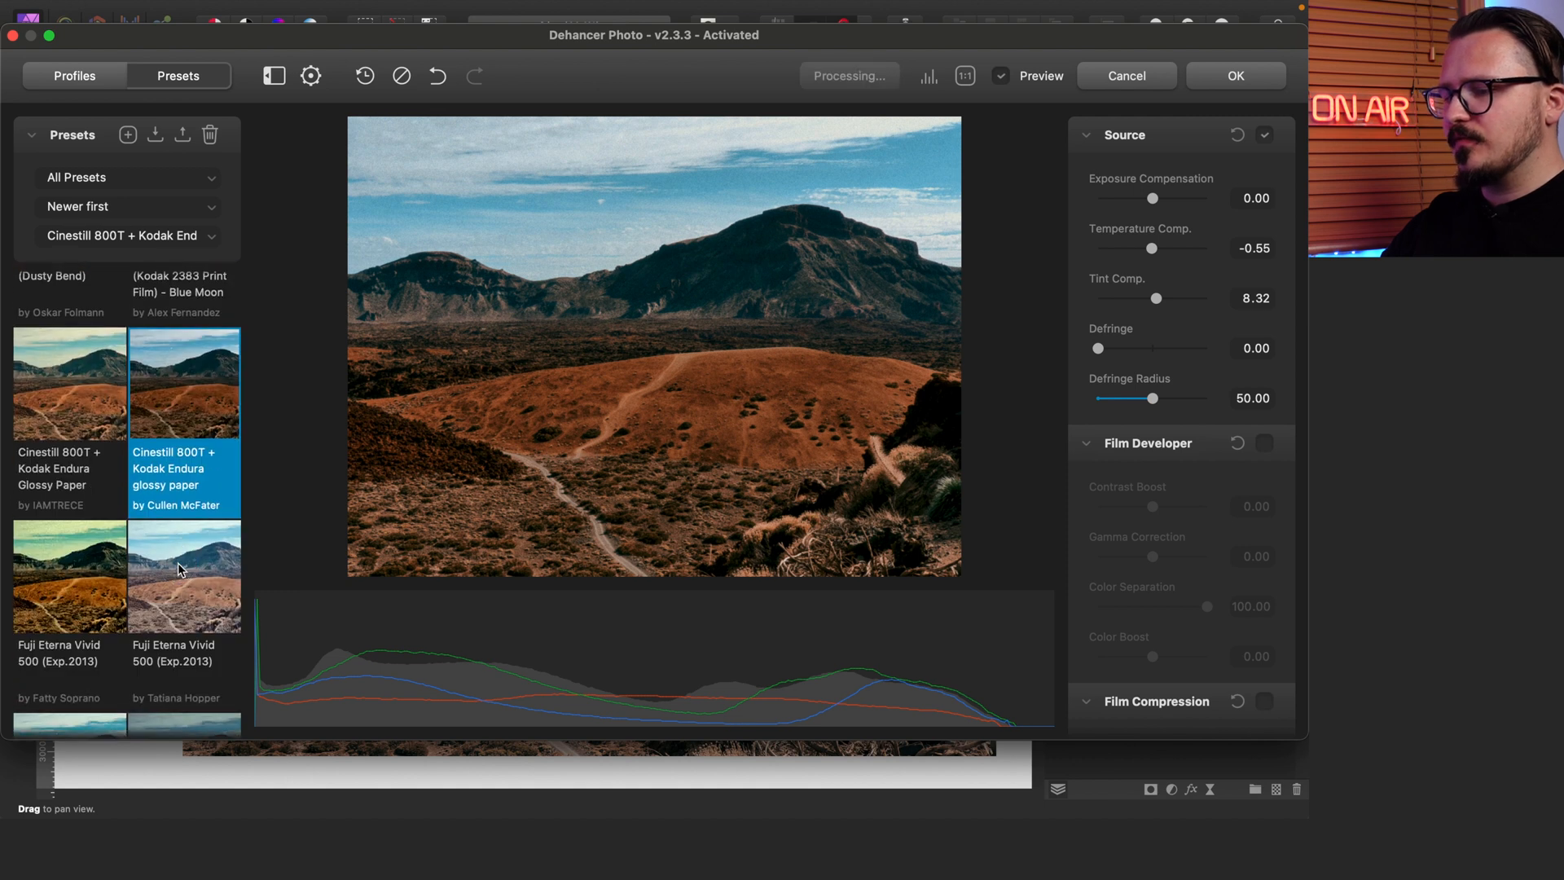
left_click(177, 562)
left_click(84, 558)
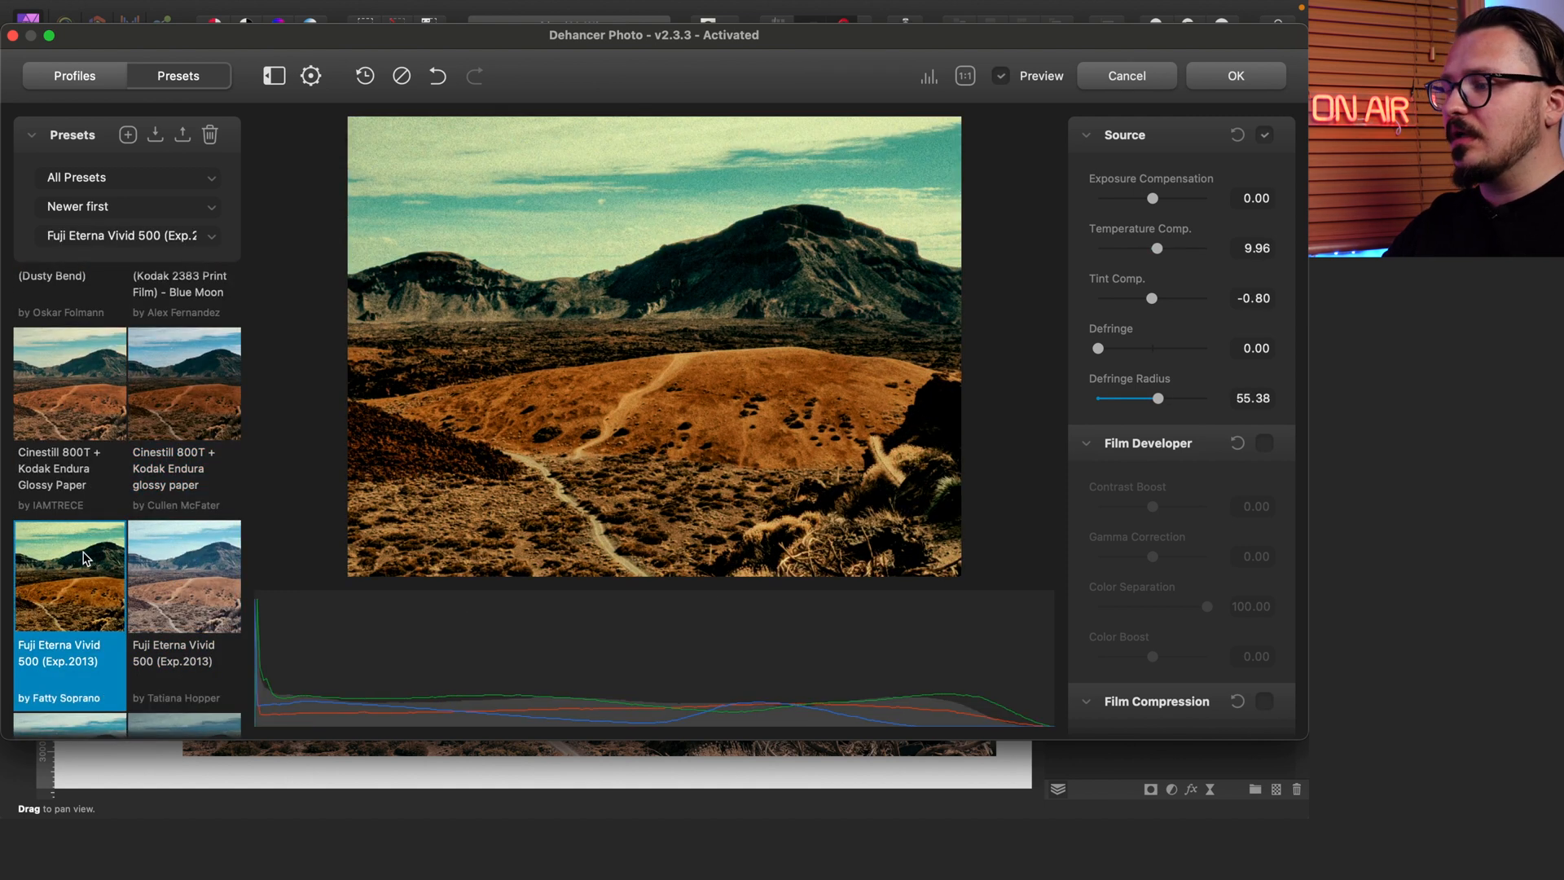
Try further presets including Kodak Kodachrome 64 (Experimental) on the landscape and choose ORWO Chrom UT21 Daylight (Exp.1992)
scroll(82, 554, "down", 5)
left_click(81, 552)
scroll(168, 544, "down", 10)
left_click(171, 546)
scroll(174, 547, "down", 10)
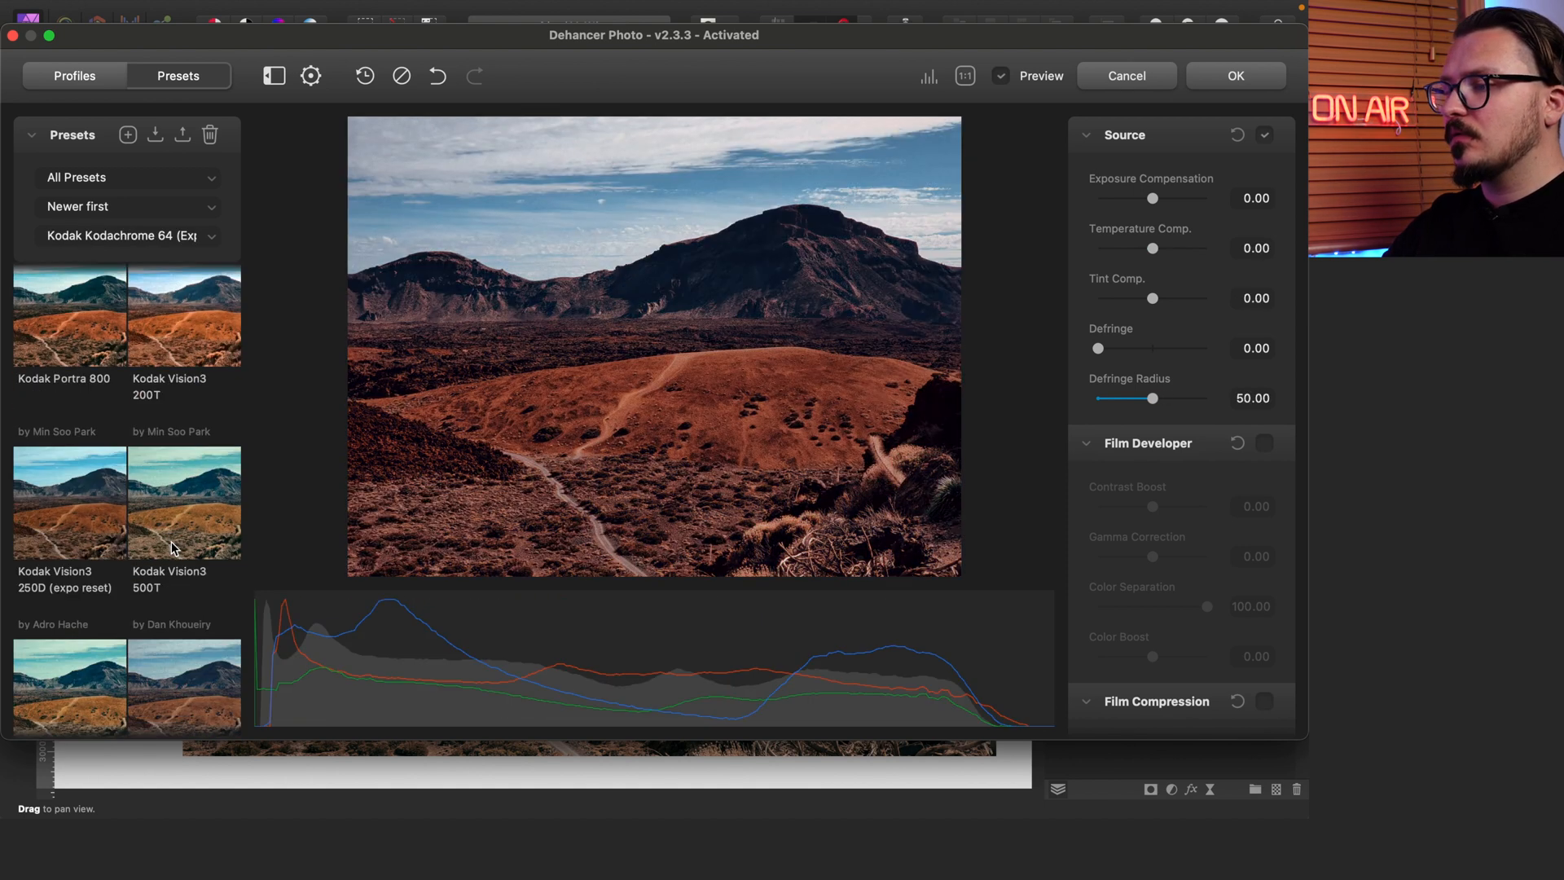
left_click(183, 461)
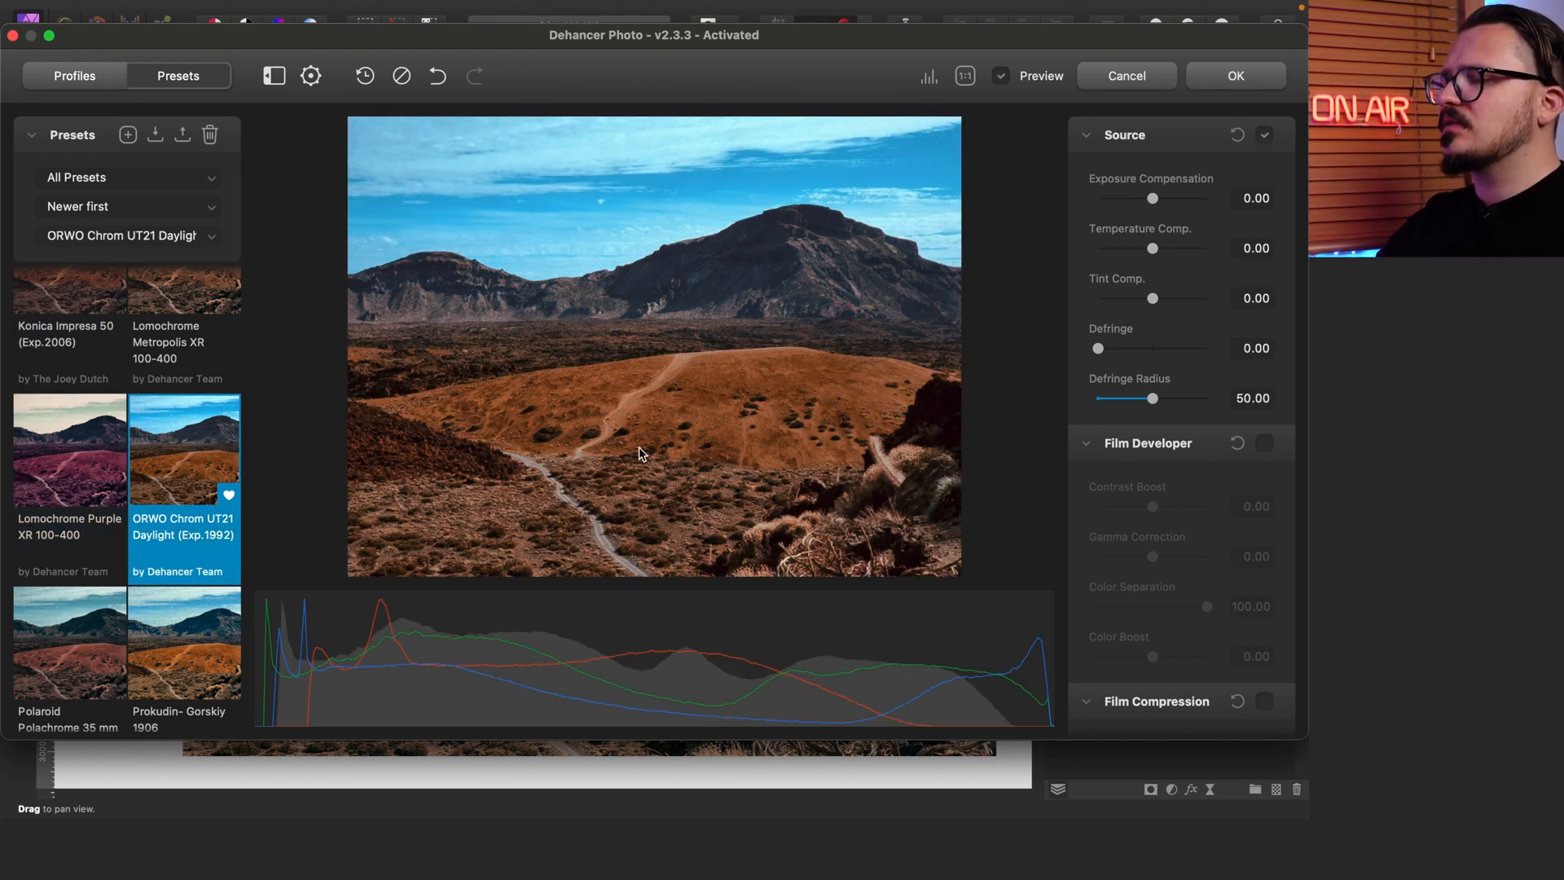
Set Film Grain's Size to 3 and Amount to 30 for the landscape and apply the film look
scroll(1220, 388, "down", 15)
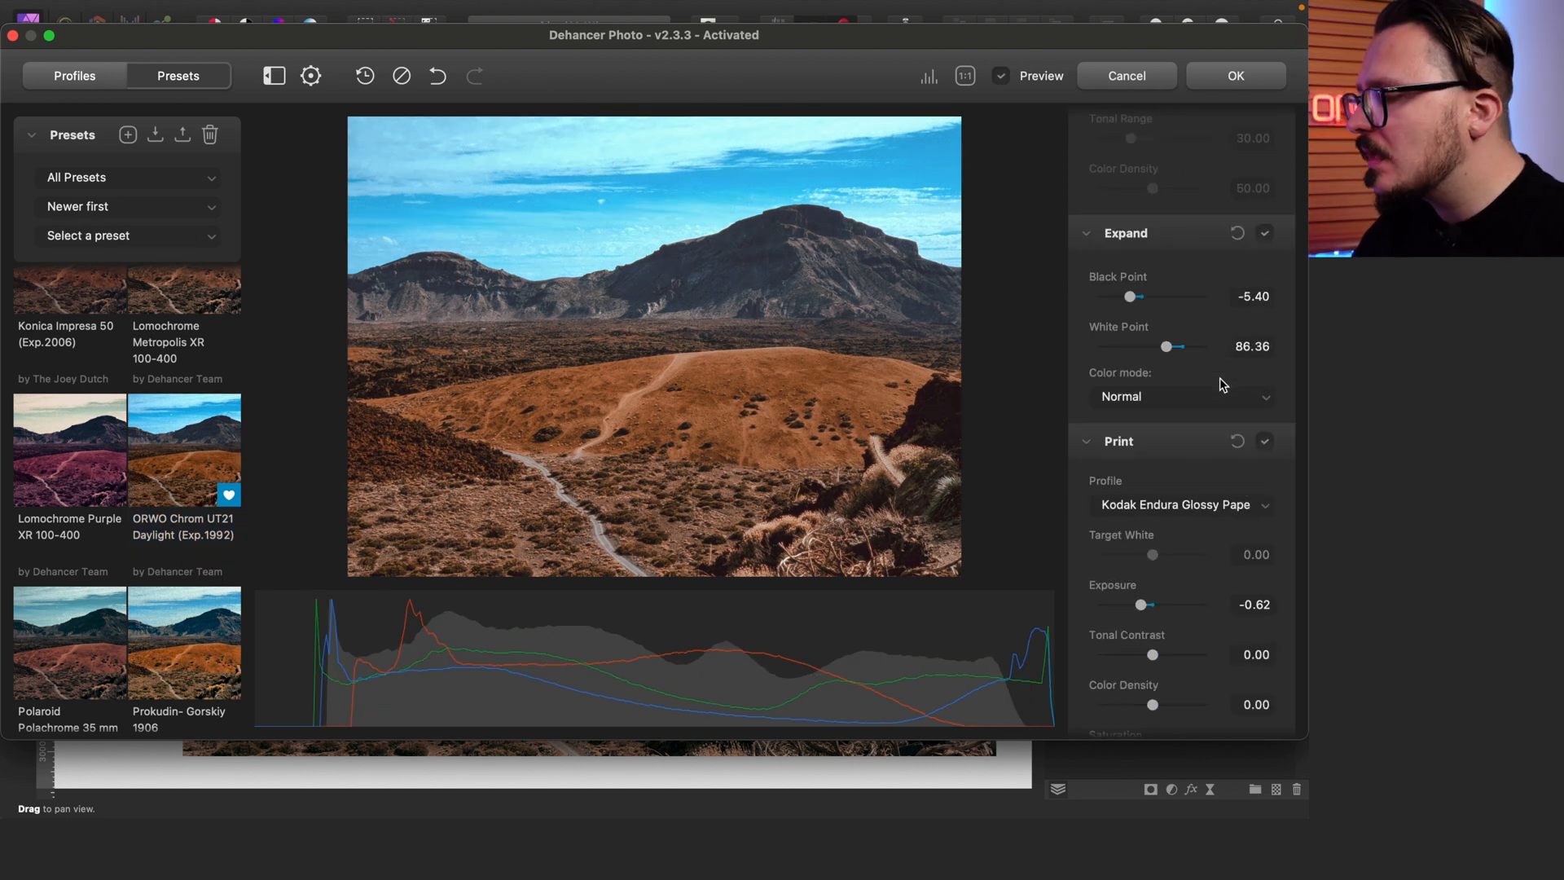
scroll(1223, 384, "down", 15)
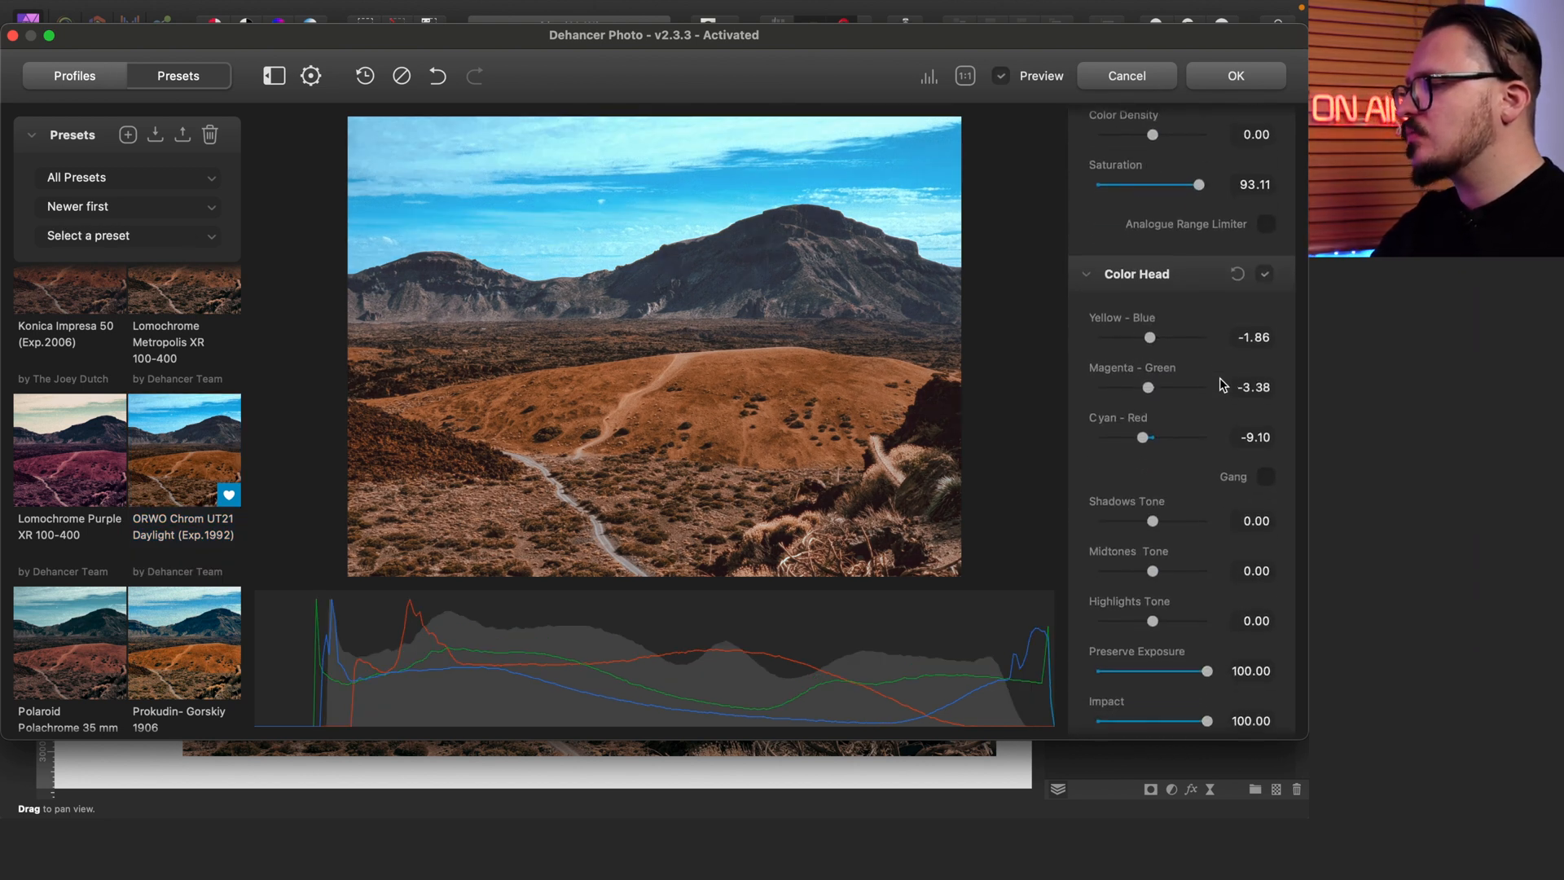
left_click(1262, 359)
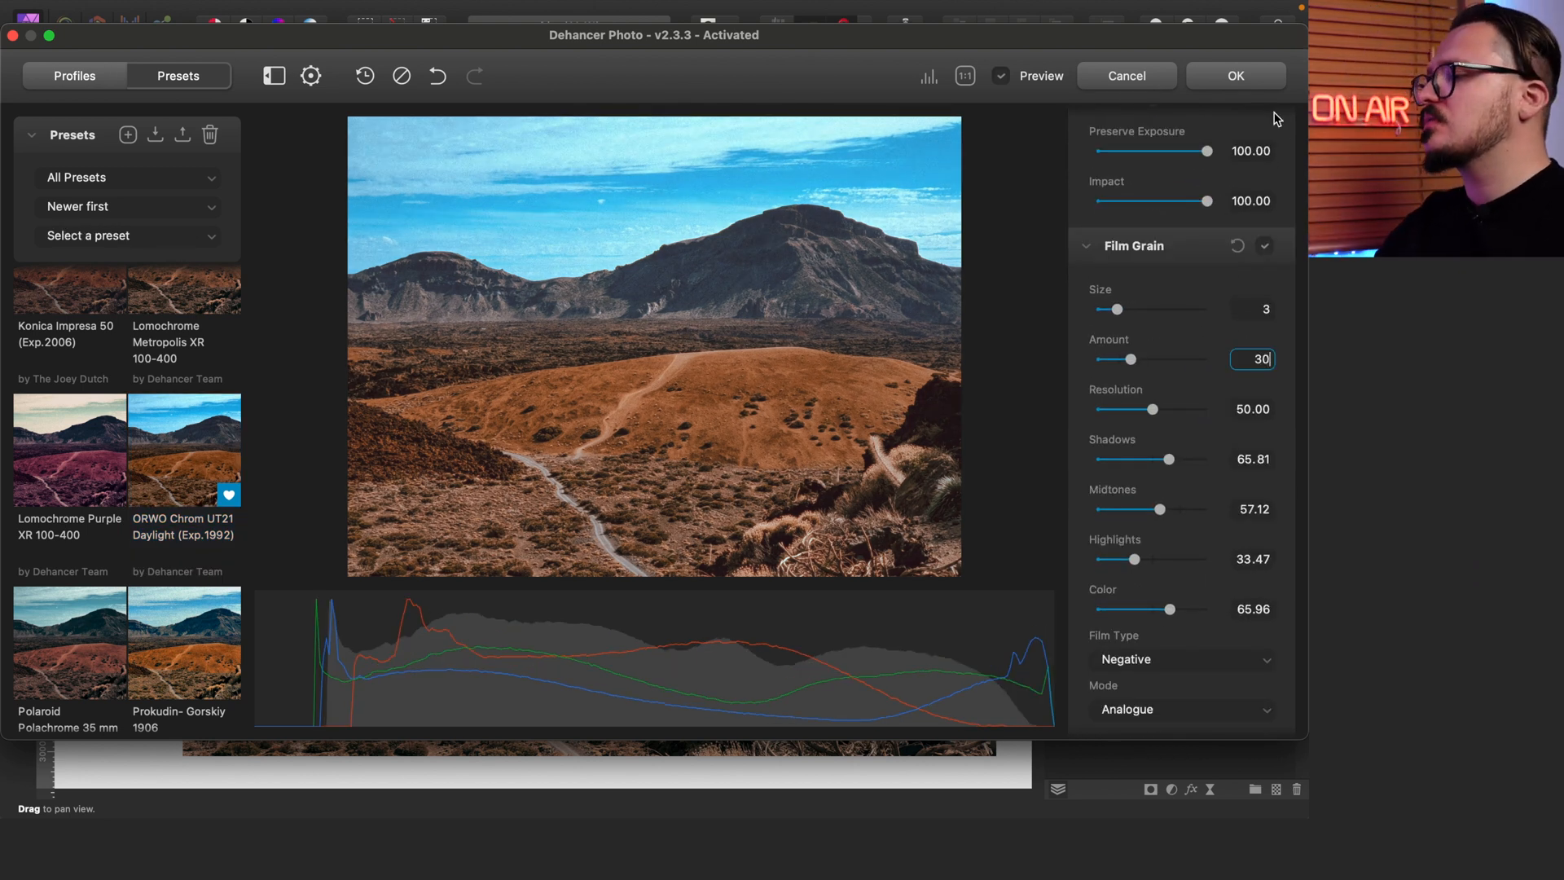
left_click(1258, 82)
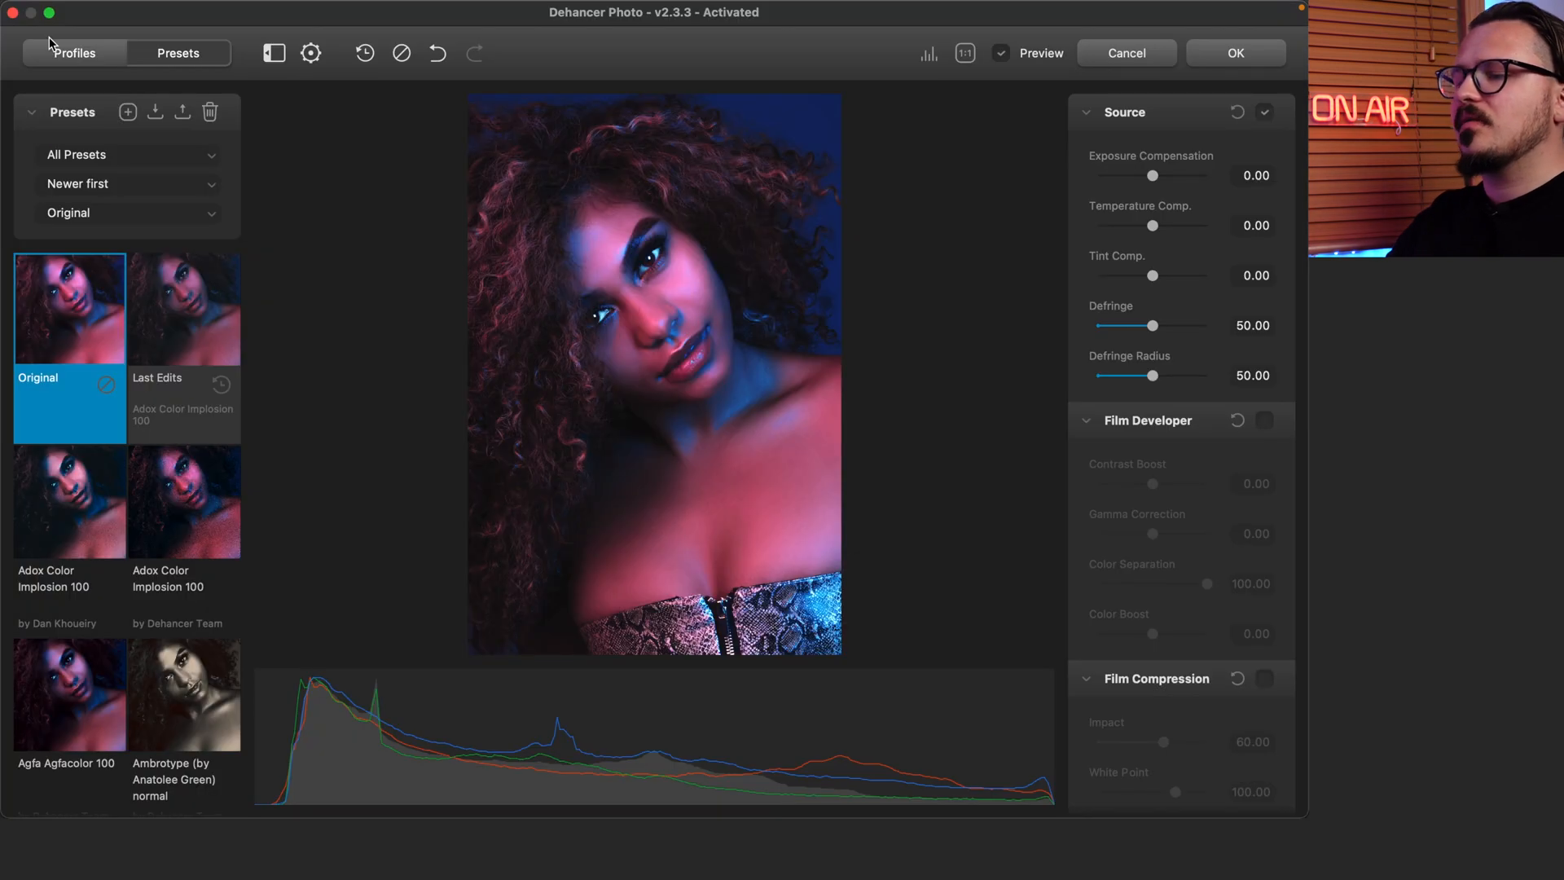
Compare the last edits and several film presets on the curly-haired portrait and choose a Kodak Vision3 500T preset
left_click(184, 310)
scroll(105, 408, "down", 2)
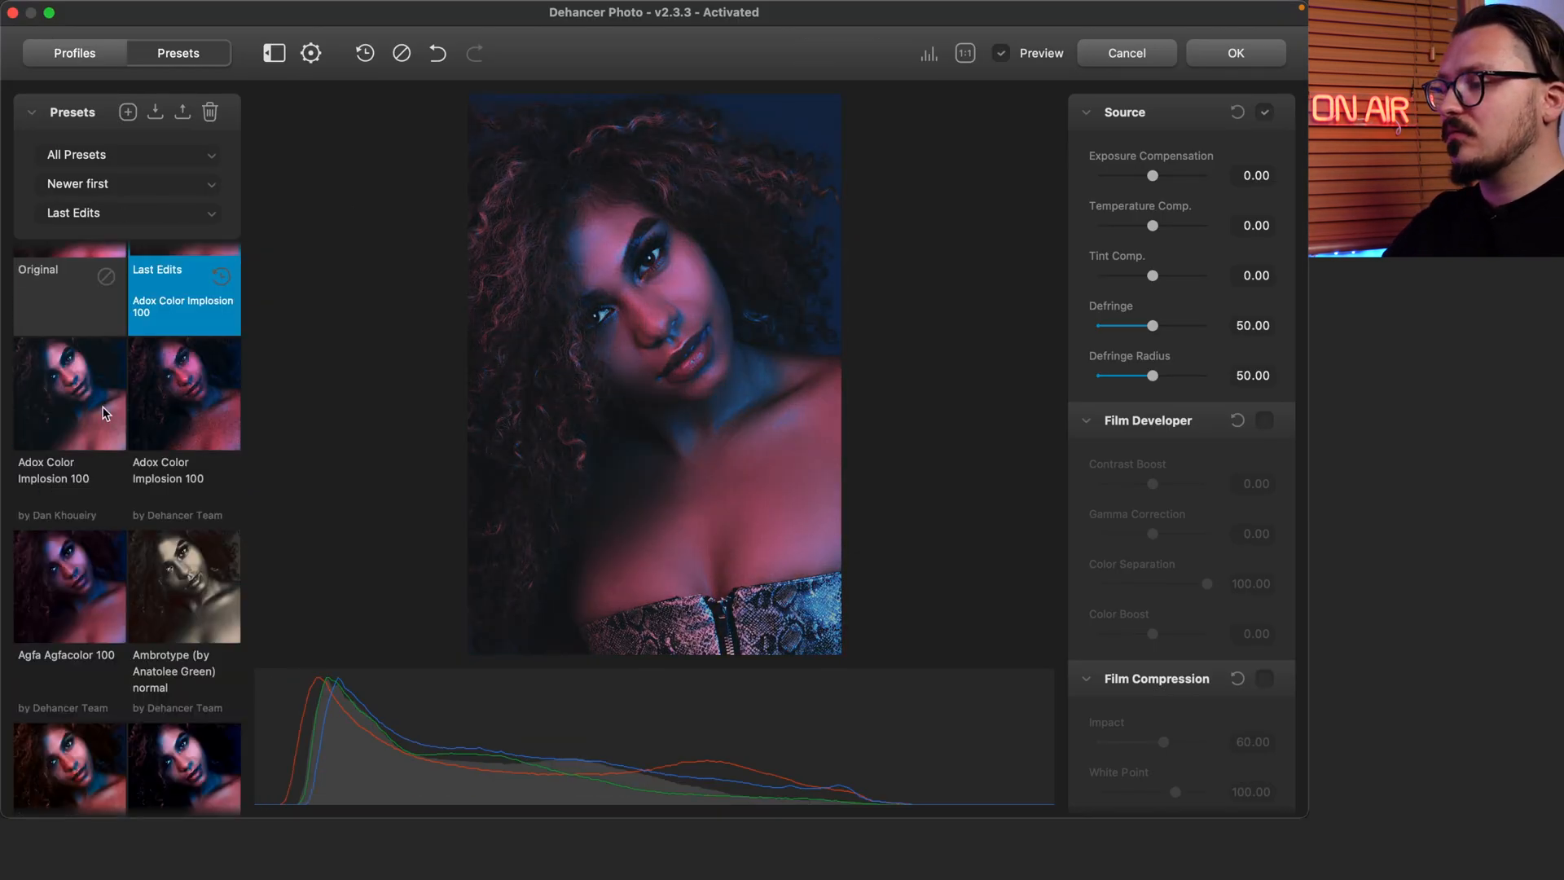
scroll(81, 505, "down", 3)
left_click(54, 603)
scroll(131, 562, "down", 15)
left_click(203, 531)
scroll(183, 570, "down", 10)
left_click(168, 637)
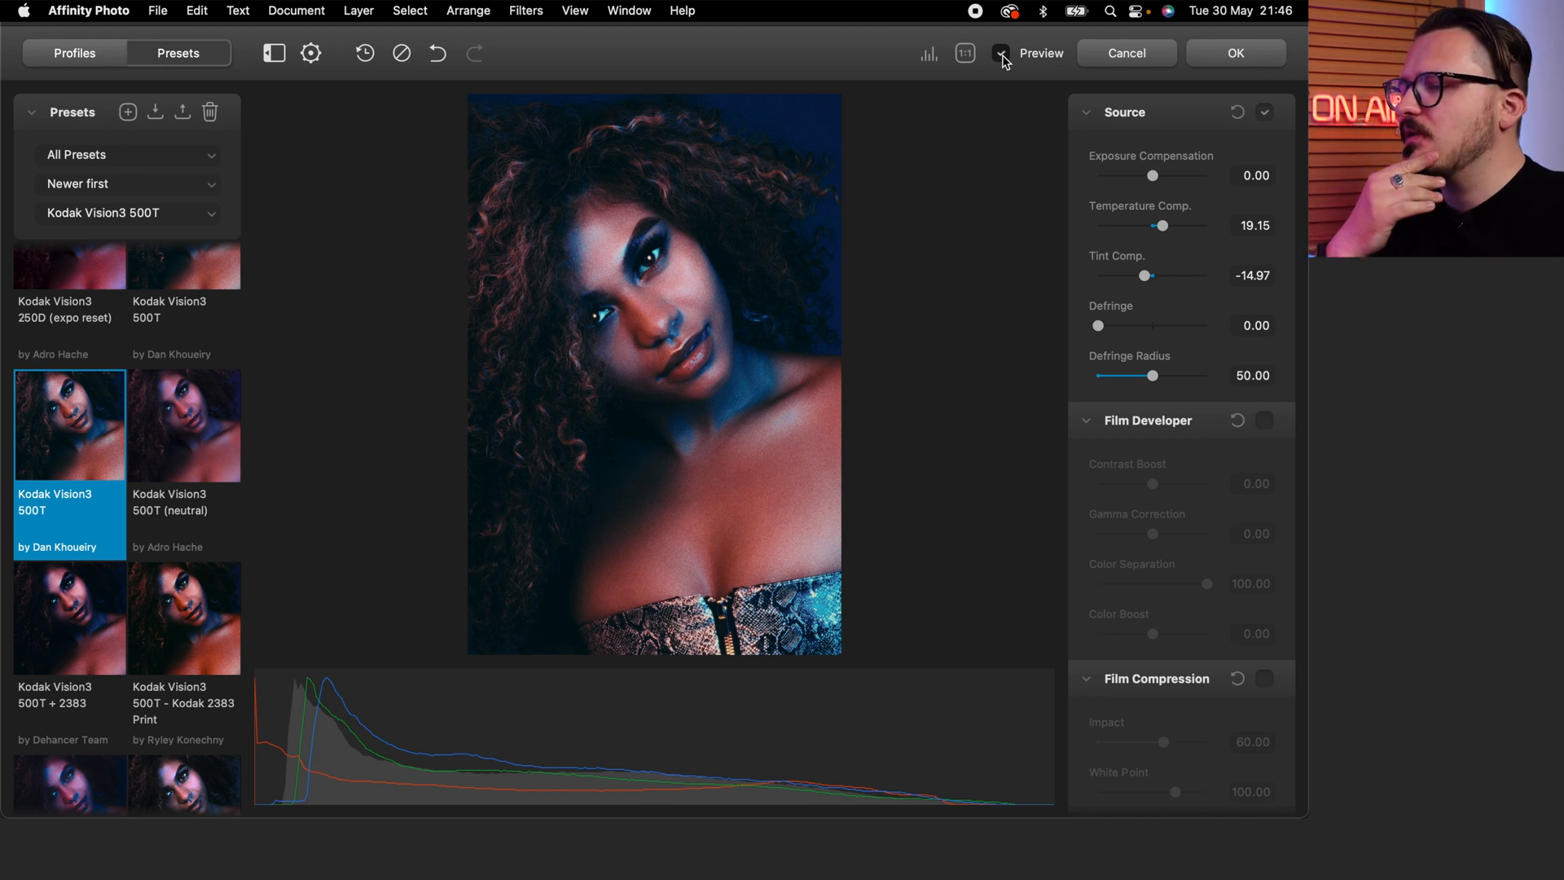
Compare the portrait with and without Bloom, then fine-tune the Bloom sliders, including Highlights and Amplify
scroll(1189, 515, "down", 15)
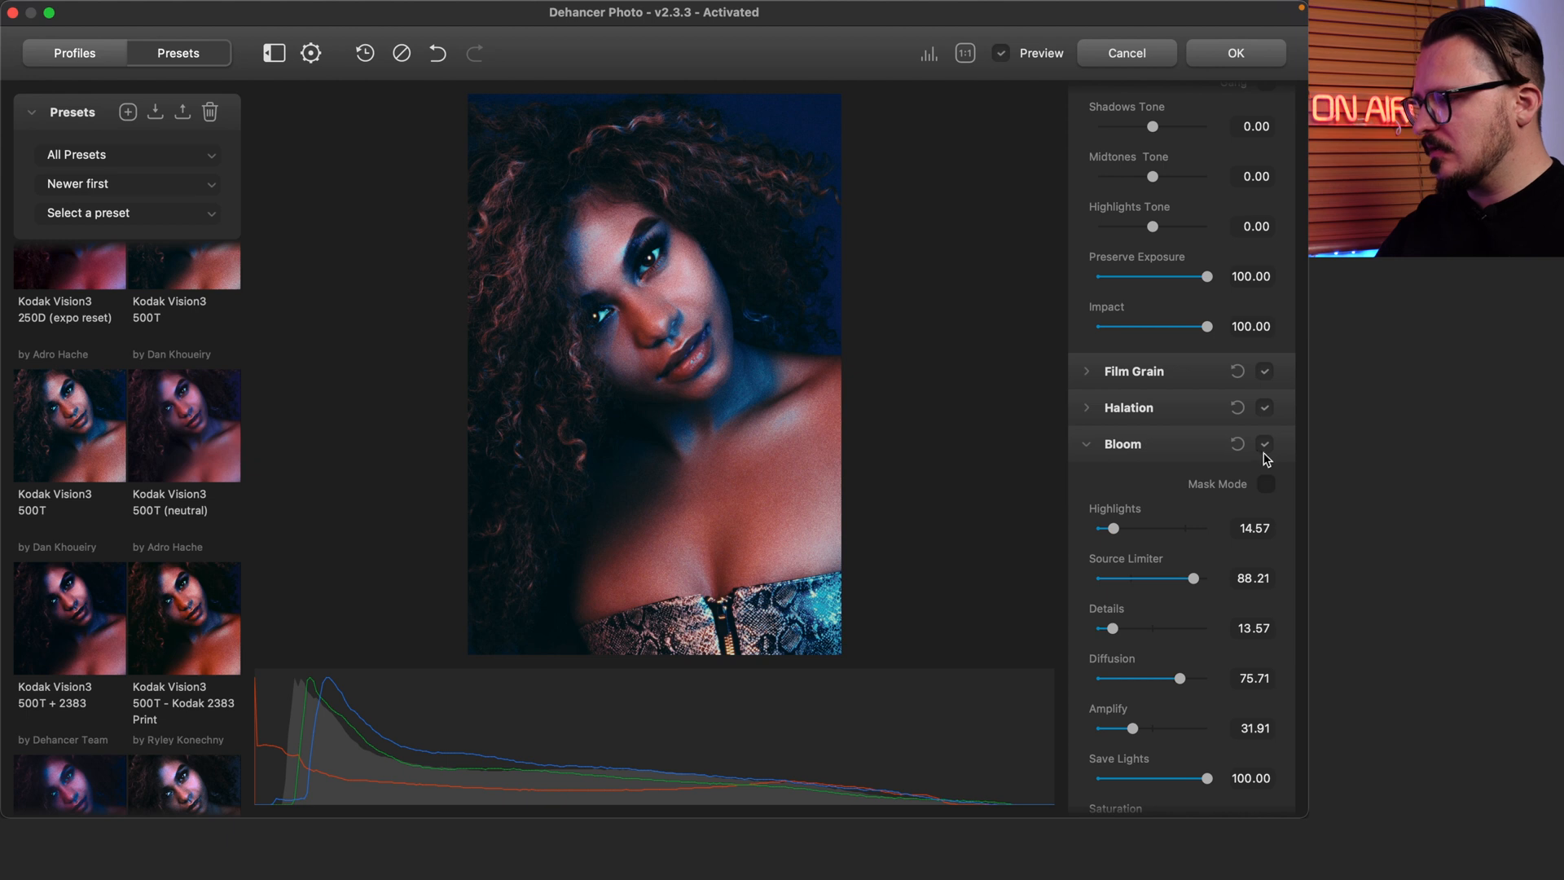
left_click(1265, 445)
left_click(1265, 444)
scroll(1181, 488, "down", 3)
left_click_drag(1113, 481, 1123, 529)
left_click_drag(1113, 531, 1222, 546)
left_click_drag(1132, 631, 1260, 566)
left_click_drag(1170, 431, 1228, 430)
scroll(1214, 521, "down", 2)
left_click_drag(1207, 607, 1197, 607)
left_click_drag(1163, 705, 1127, 705)
Experiment with the portrait's Halation sliders and switch Halation off
left_click(1091, 268)
left_click(1091, 713)
scroll(1114, 575, "down", 5)
left_click(1113, 569)
left_click_drag(1107, 514, 1119, 514)
left_click(1140, 464)
left_click(1136, 364)
left_click_drag(1204, 614, 1182, 614)
left_click(1124, 464)
left_click_drag(1172, 764, 1220, 766)
left_click(1265, 280)
Enable Film Compression on the portrait and lower its Impact
scroll(1195, 338, "up", 2)
scroll(1197, 341, "up", 10)
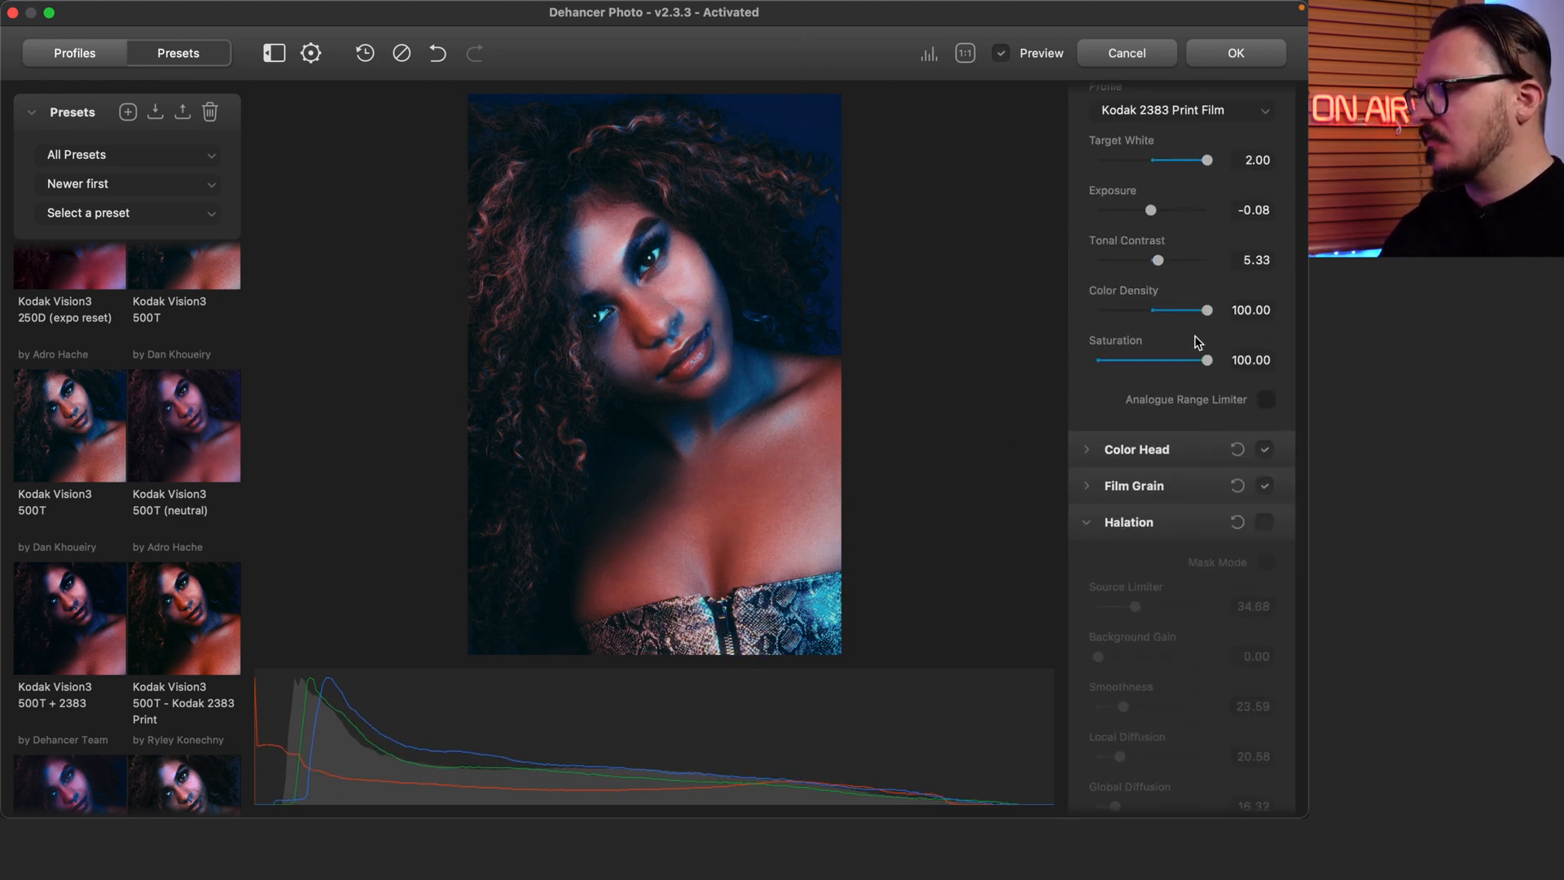
scroll(1197, 339, "up", 5)
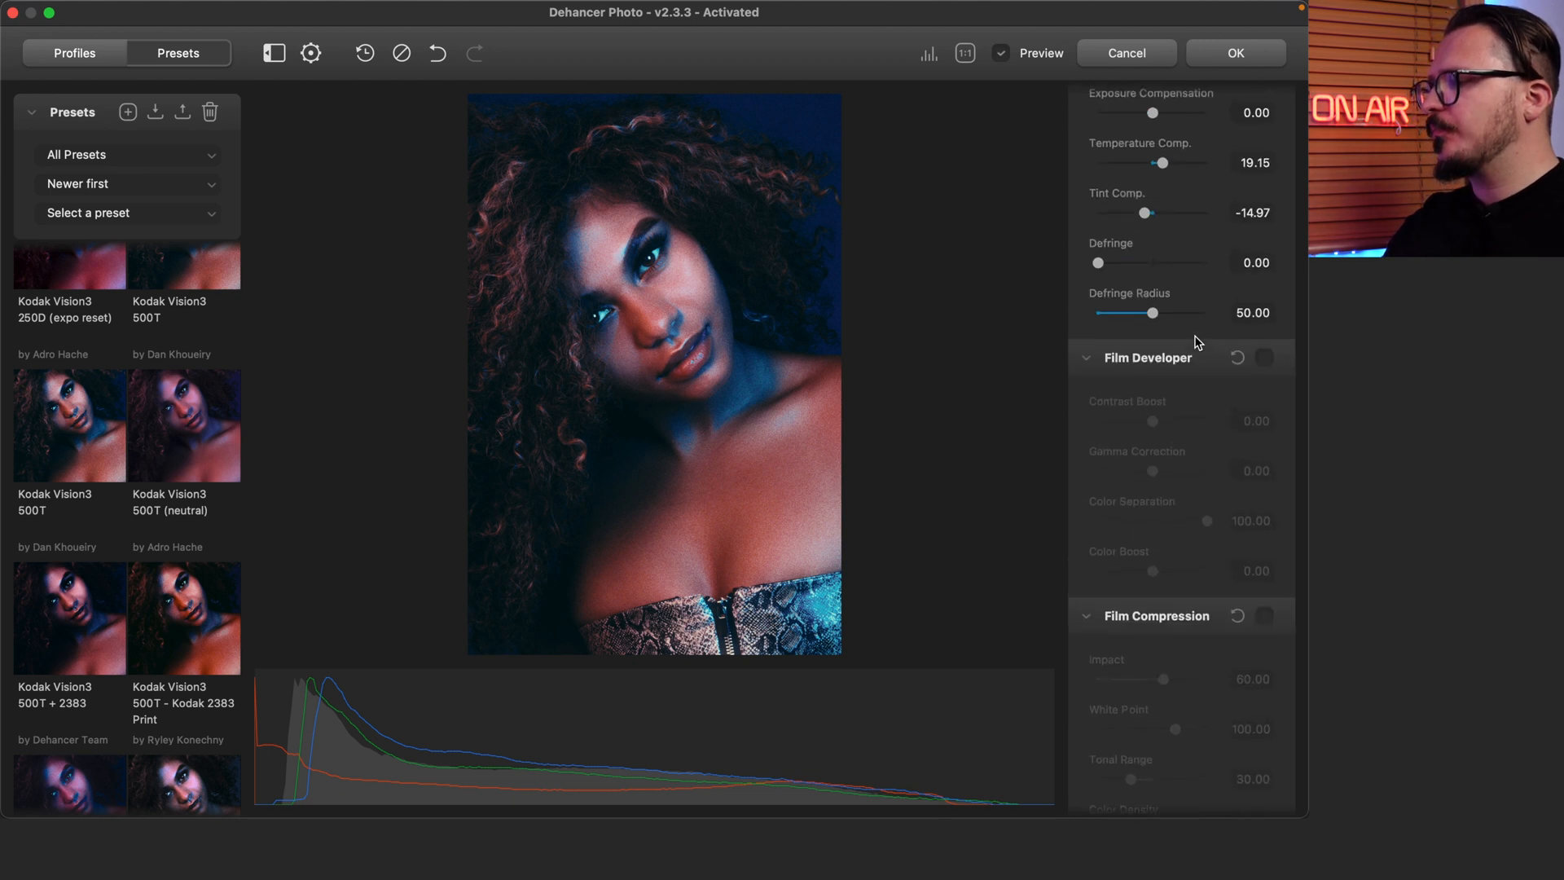
scroll(1265, 303, "down", 4)
left_click(1264, 297)
left_click(1135, 360)
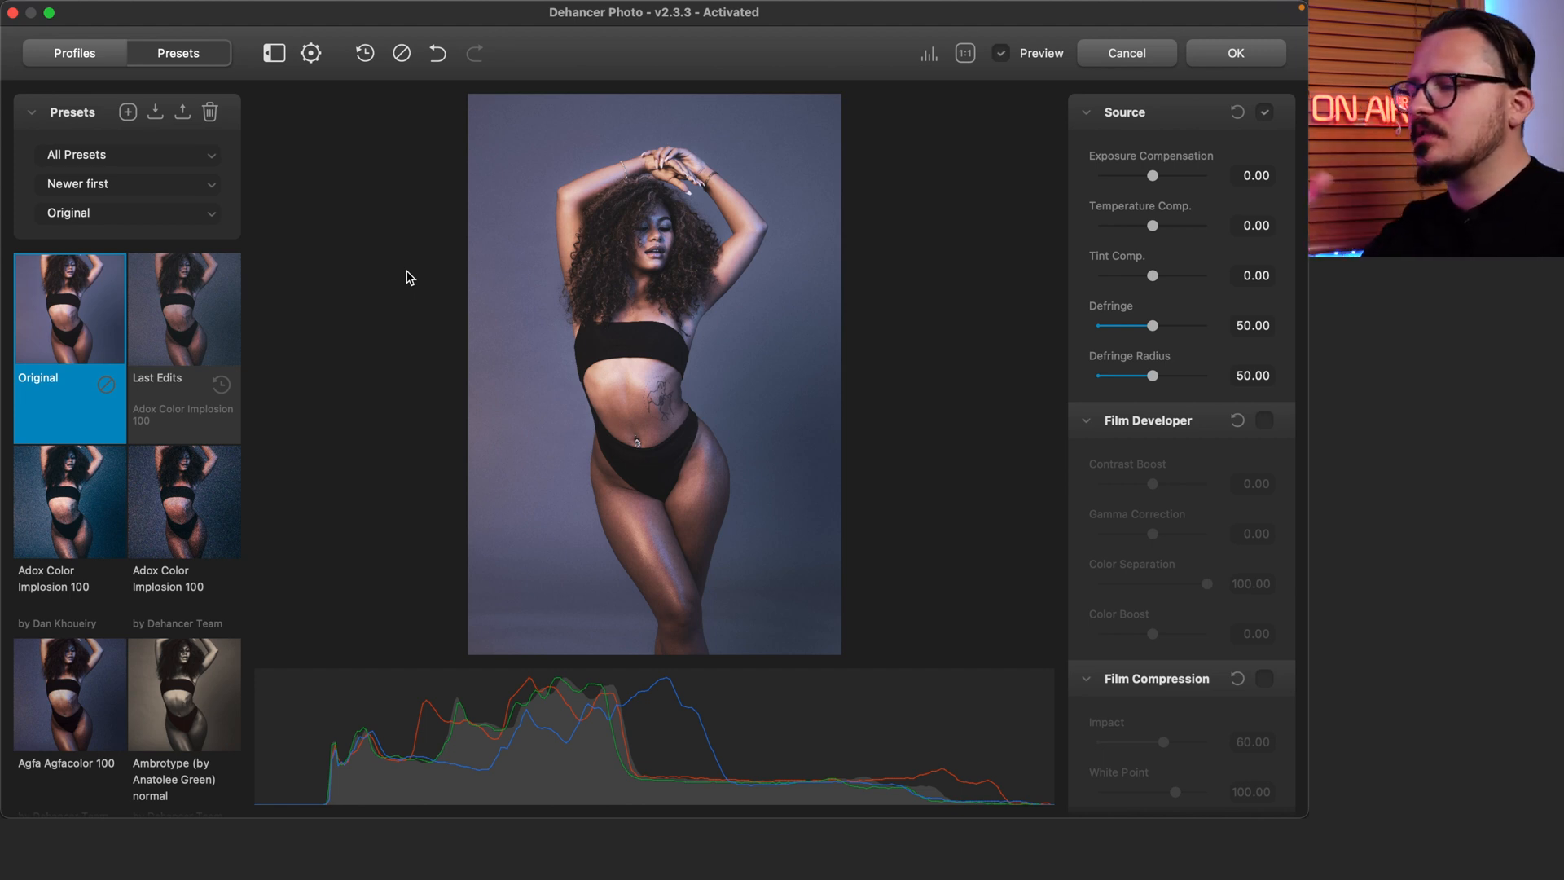
Try both Adox Color Implosion 100 presets, Ambrotype normal, Svema Type-42 (Exp.1991) and others on the full-body studio photo
left_click(184, 493)
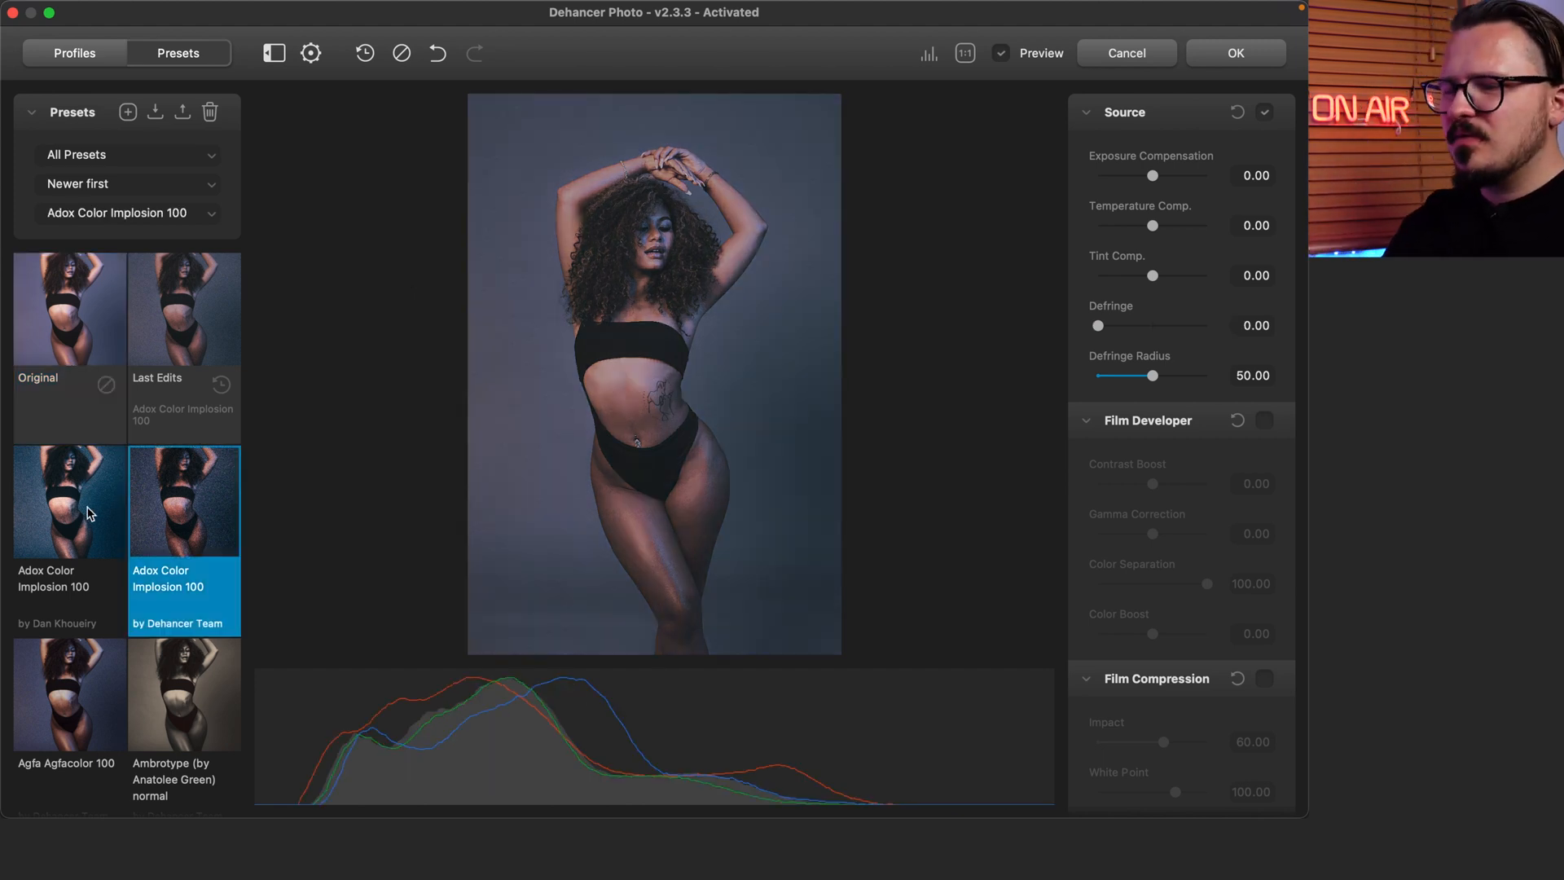
left_click(85, 512)
scroll(163, 538, "down", 2)
left_click(187, 548)
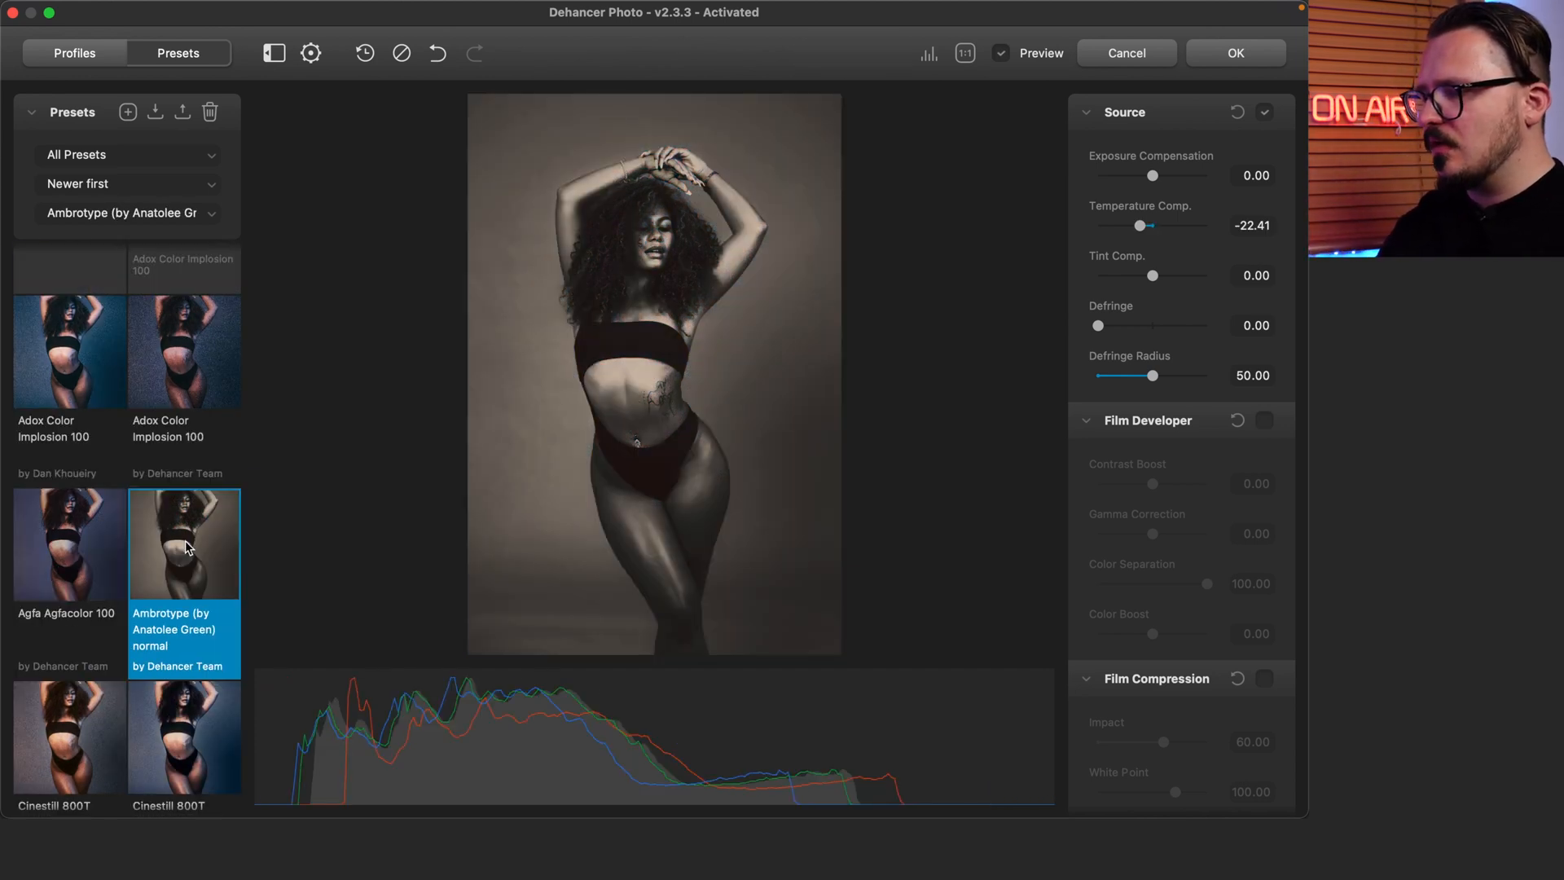
scroll(186, 547, "down", 15)
left_click(171, 503)
scroll(171, 502, "down", 6)
left_click(74, 577)
scroll(74, 576, "down", 10)
left_click(67, 677)
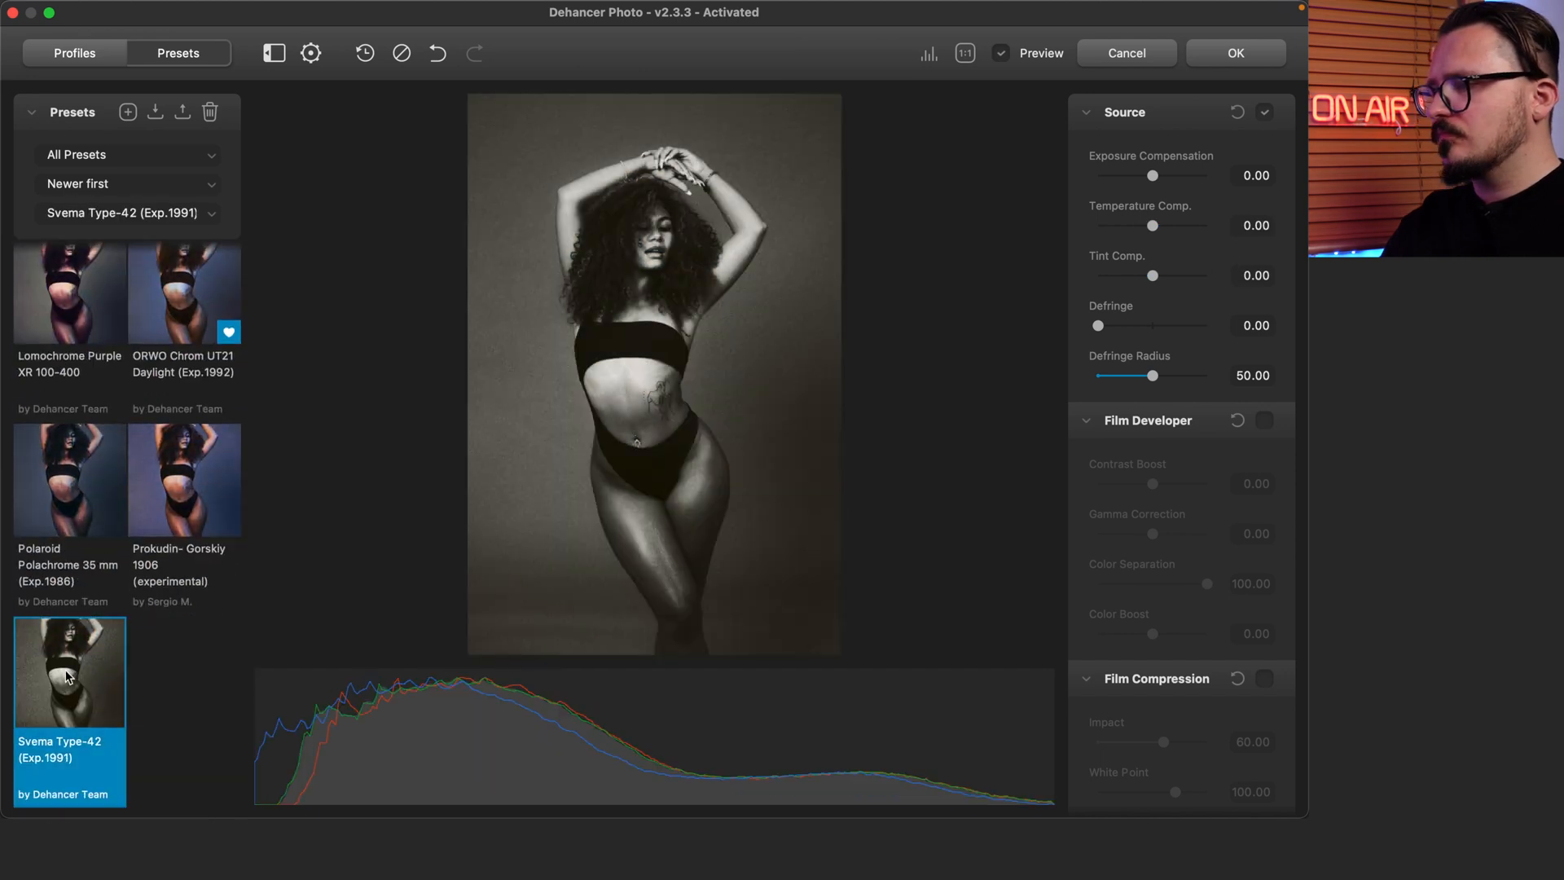
Choose the Ilford HP5 Plus 400 + Kodak Endura Glossy Paper preset for the full-body studio photo
scroll(67, 677, "up", 15)
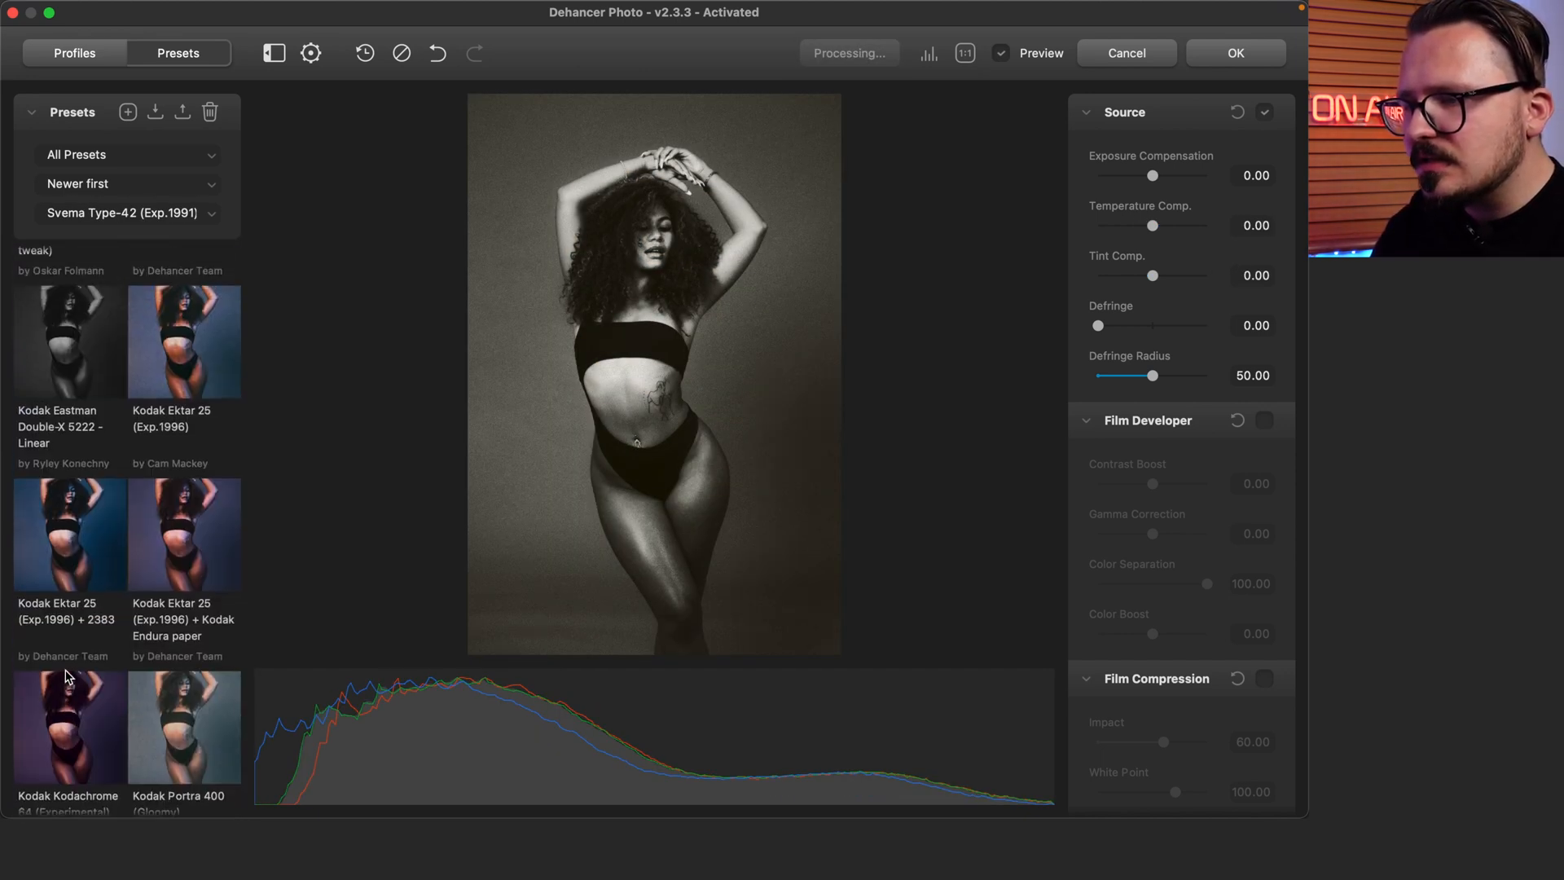
scroll(159, 424, "up", 5)
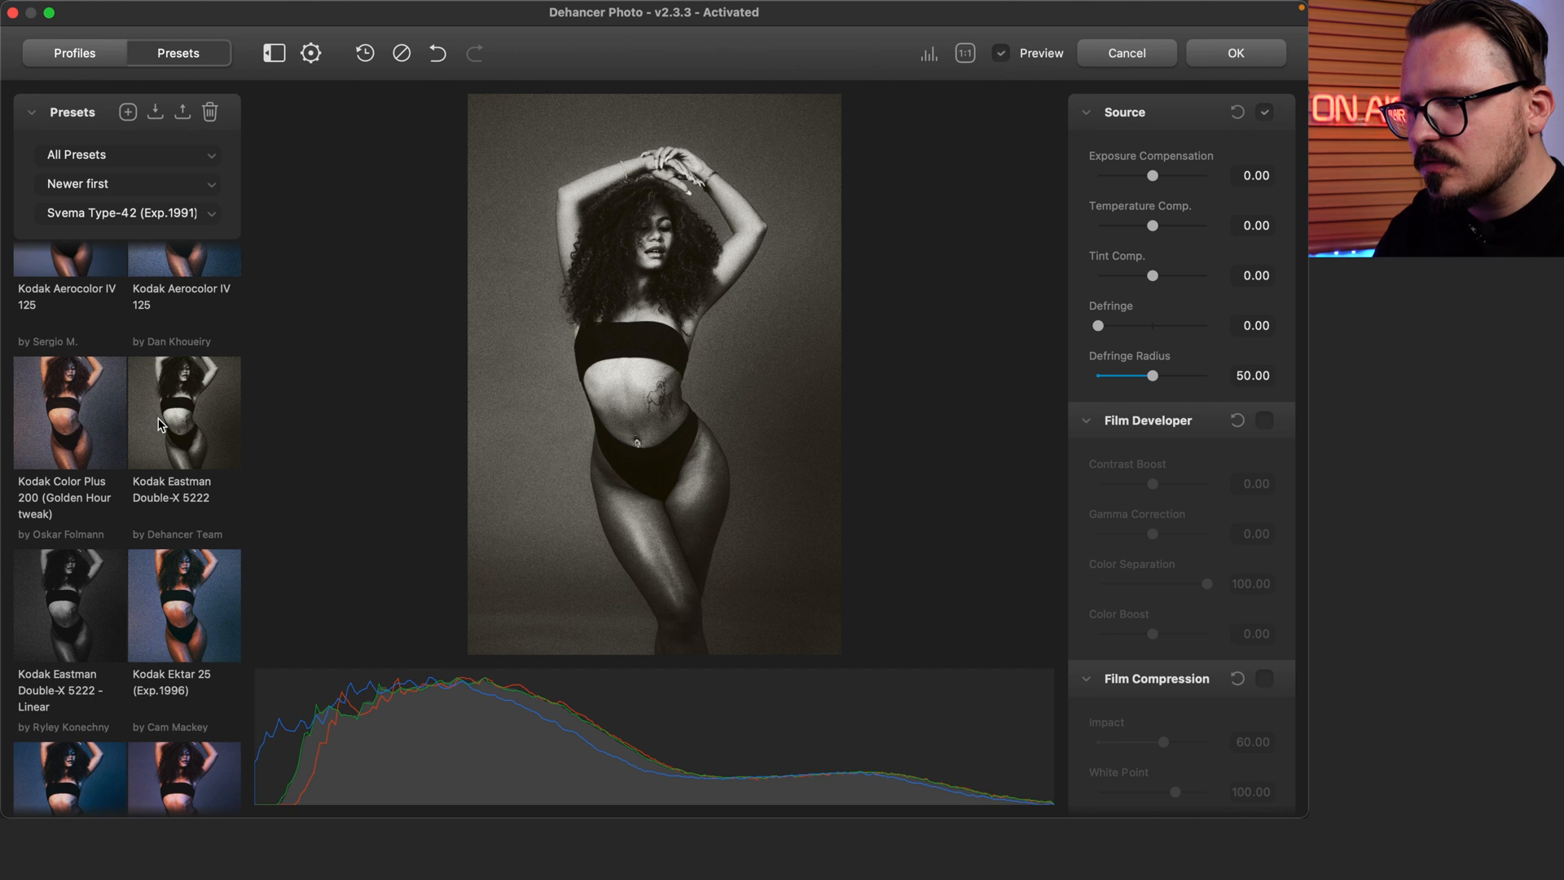
scroll(159, 423, "up", 5)
left_click(77, 352)
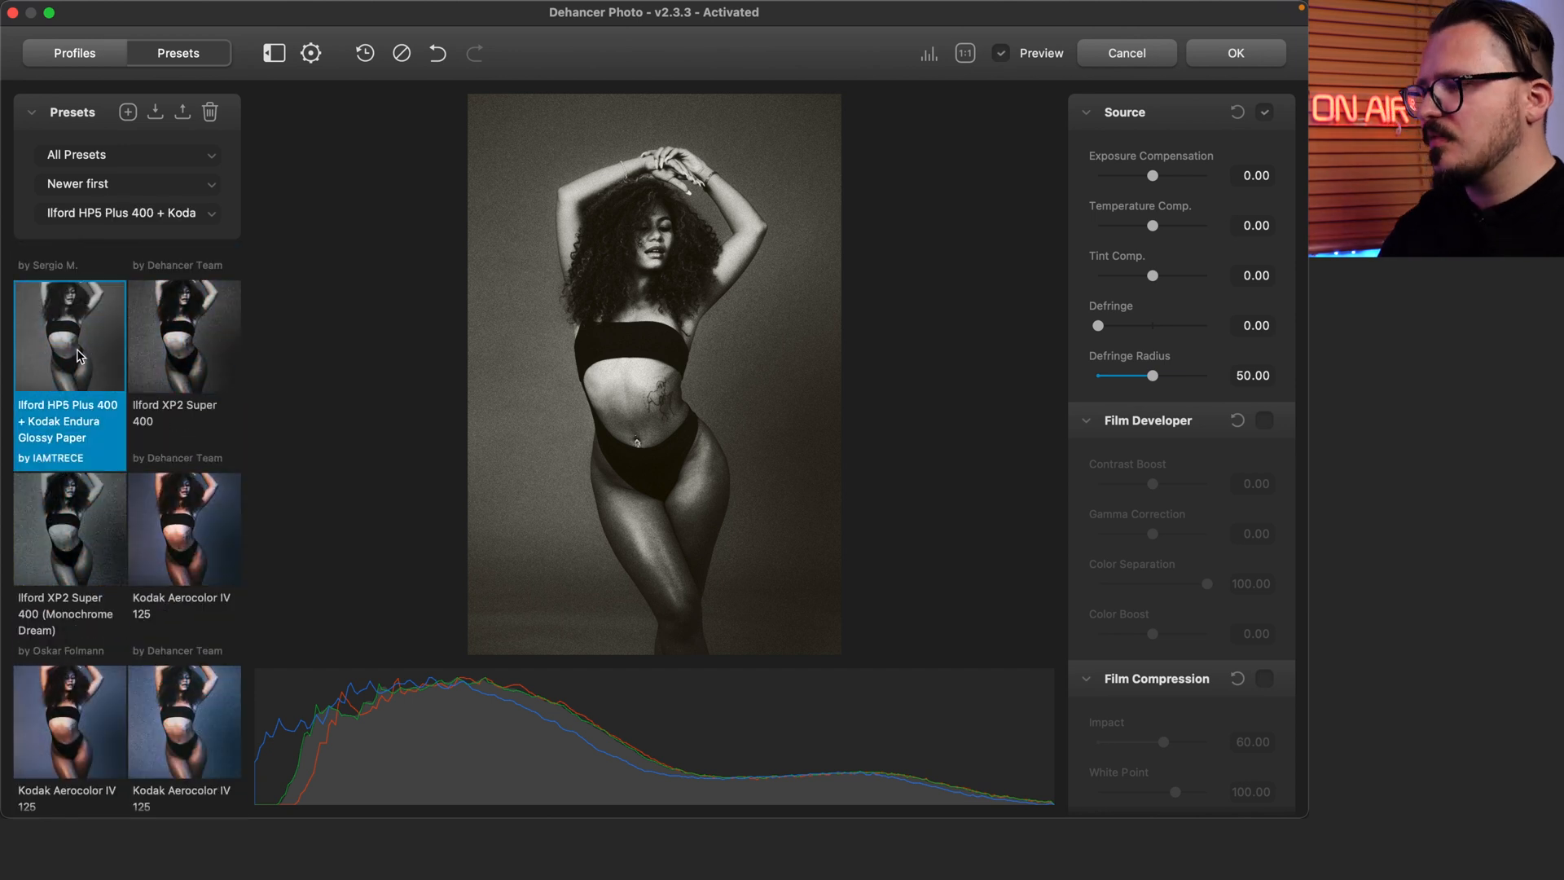
Set the Film Grain's Film Type to Negative on the black-and-white studio photo
scroll(1186, 524, "down", 10)
scroll(1193, 528, "down", 3)
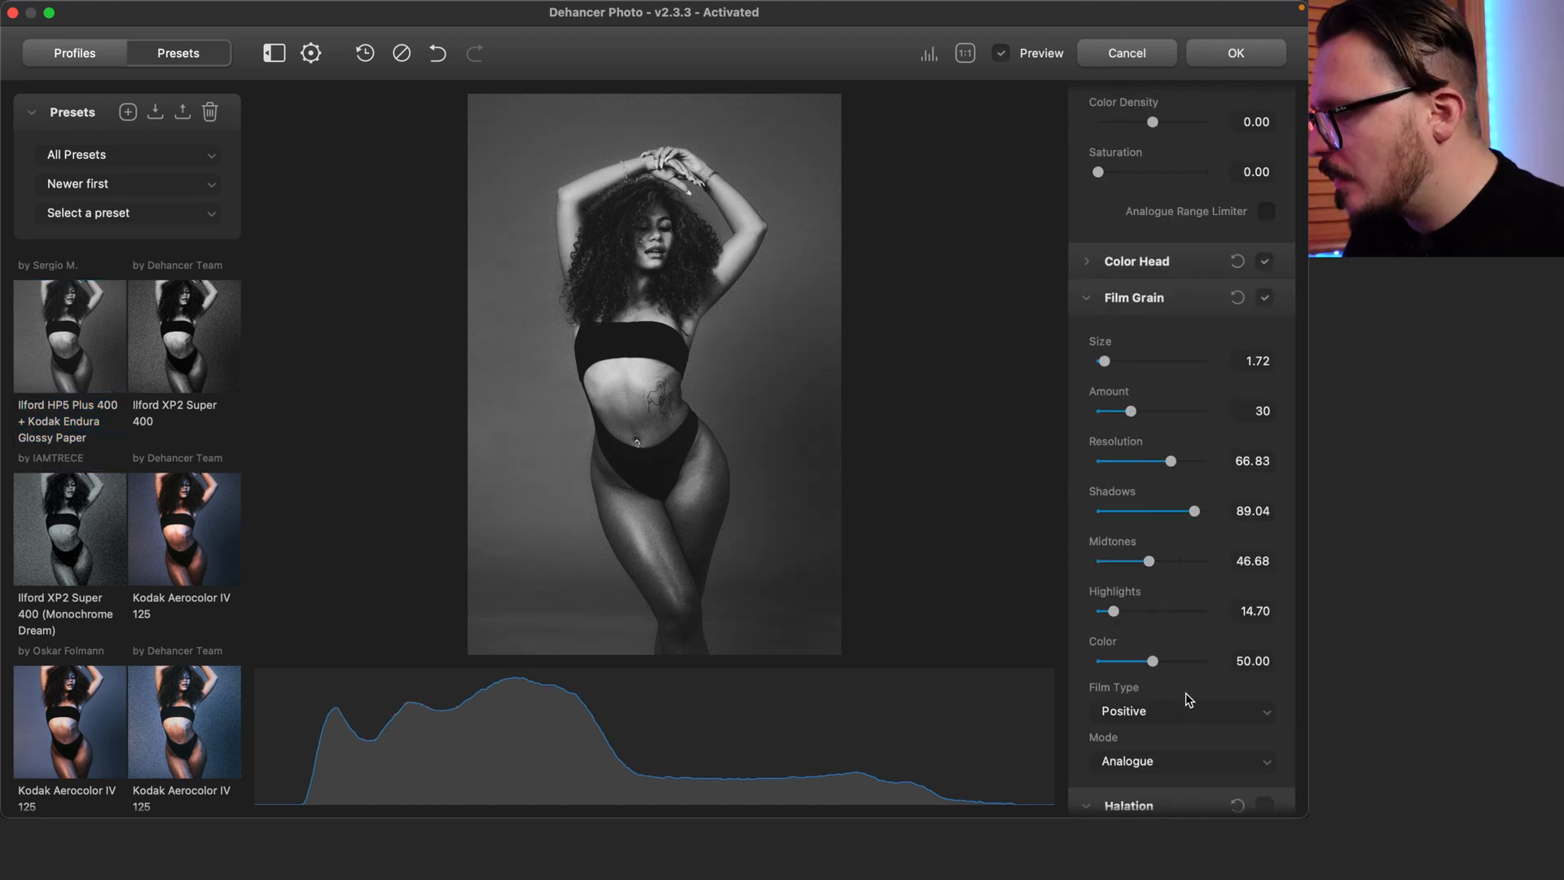
left_click(1184, 709)
left_click(1181, 703)
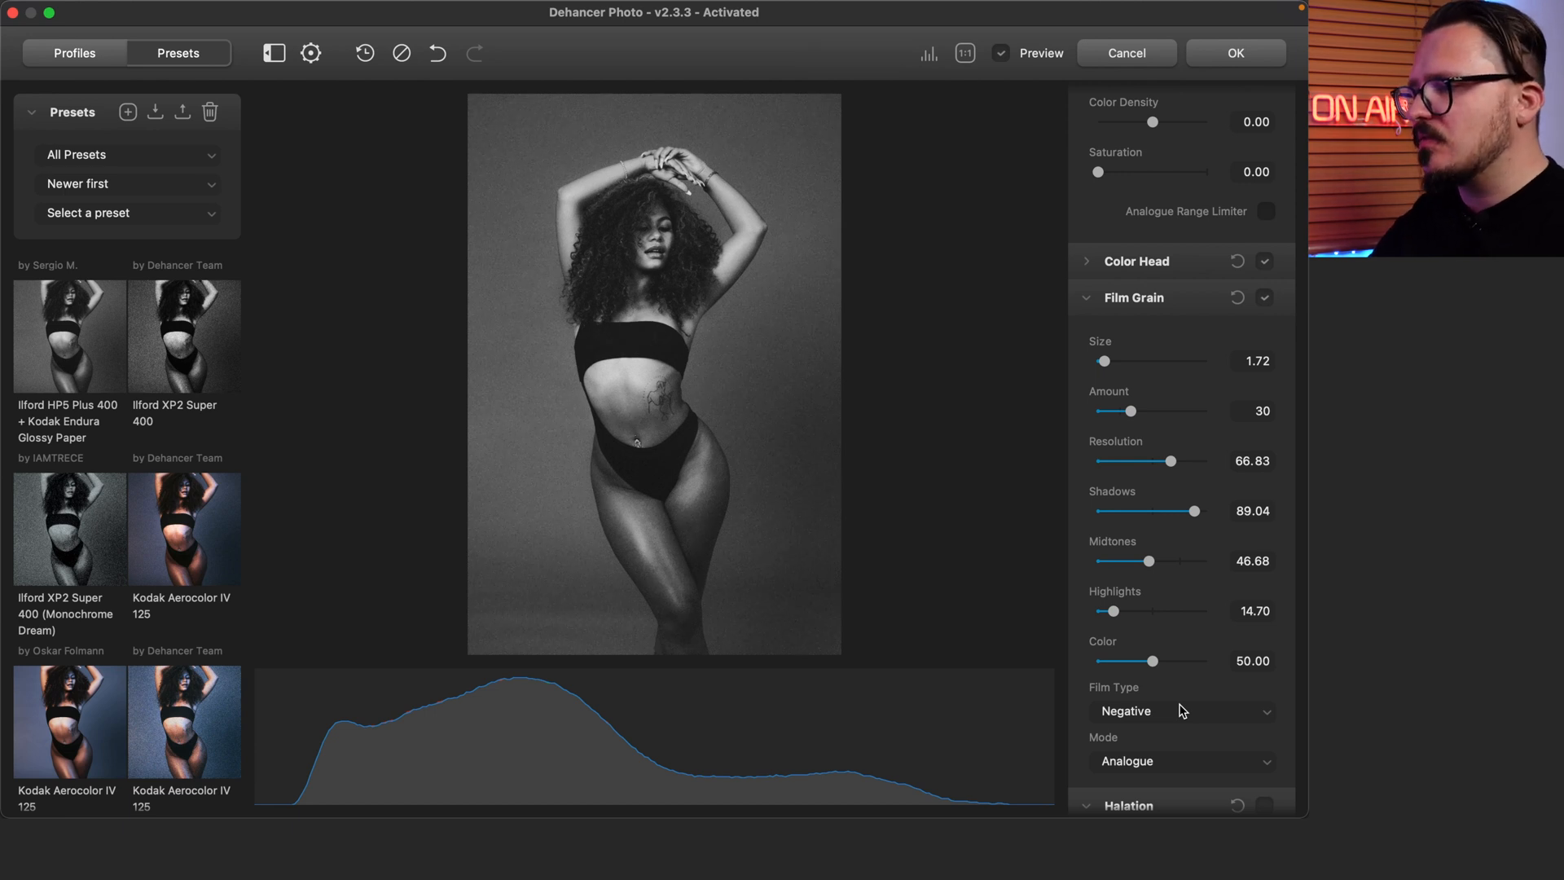
Set Expand's White Point to 95 on the black-and-white studio photo
scroll(1180, 499, "up", 5)
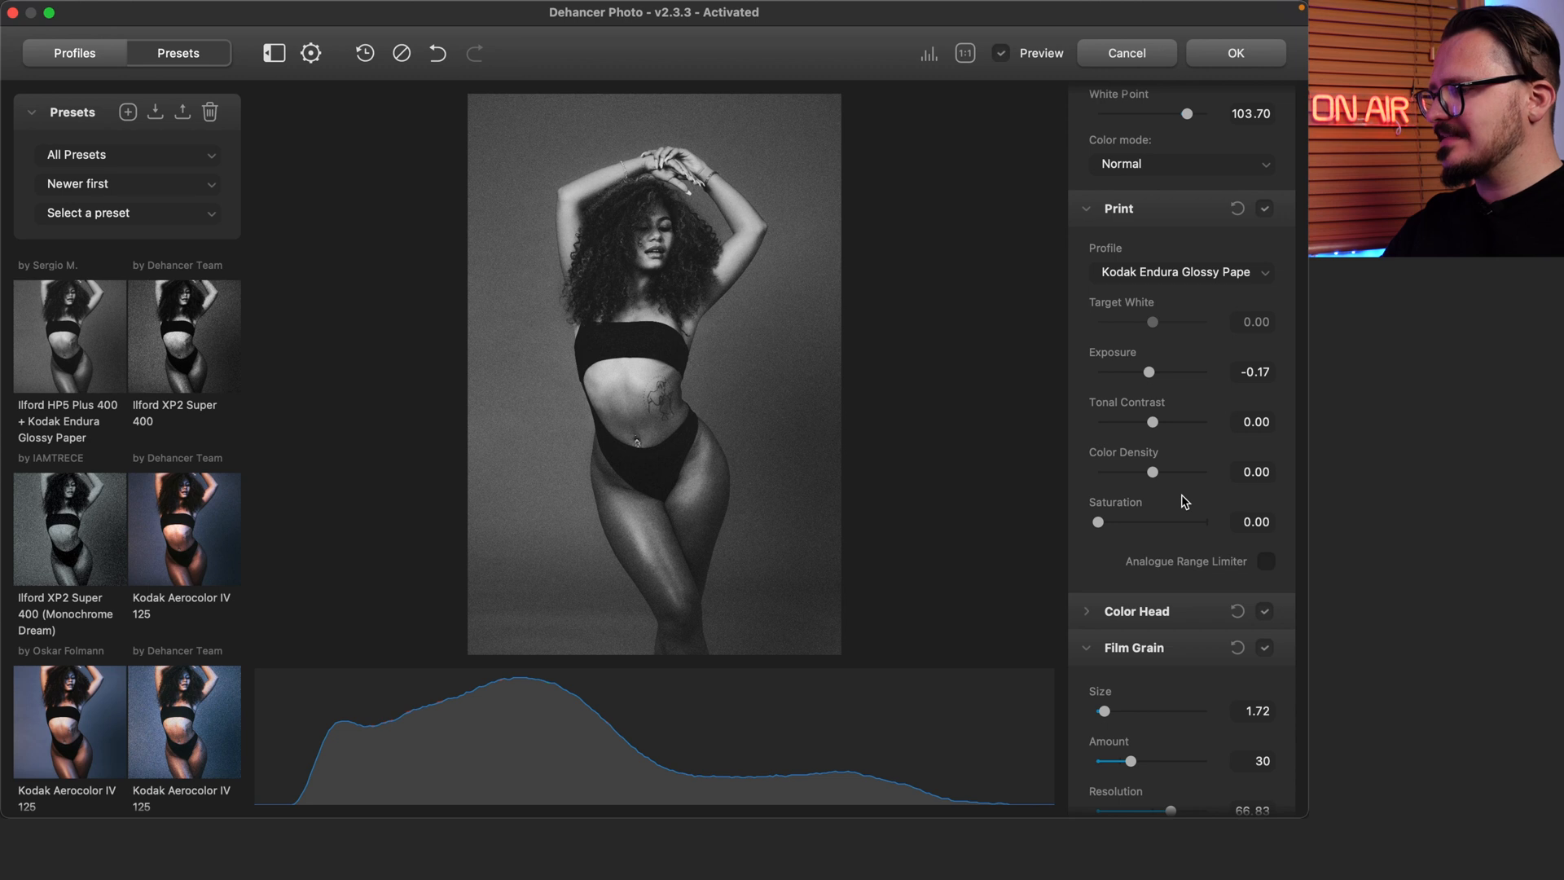
scroll(1181, 500, "down", 8)
scroll(1086, 499, "up", 12)
mouse_move(1187, 487)
left_mouse_down()
mouse_move(1147, 488)
mouse_move(1183, 487)
left_mouse_up()
left_click(1240, 488)
type("95")
key("Return")
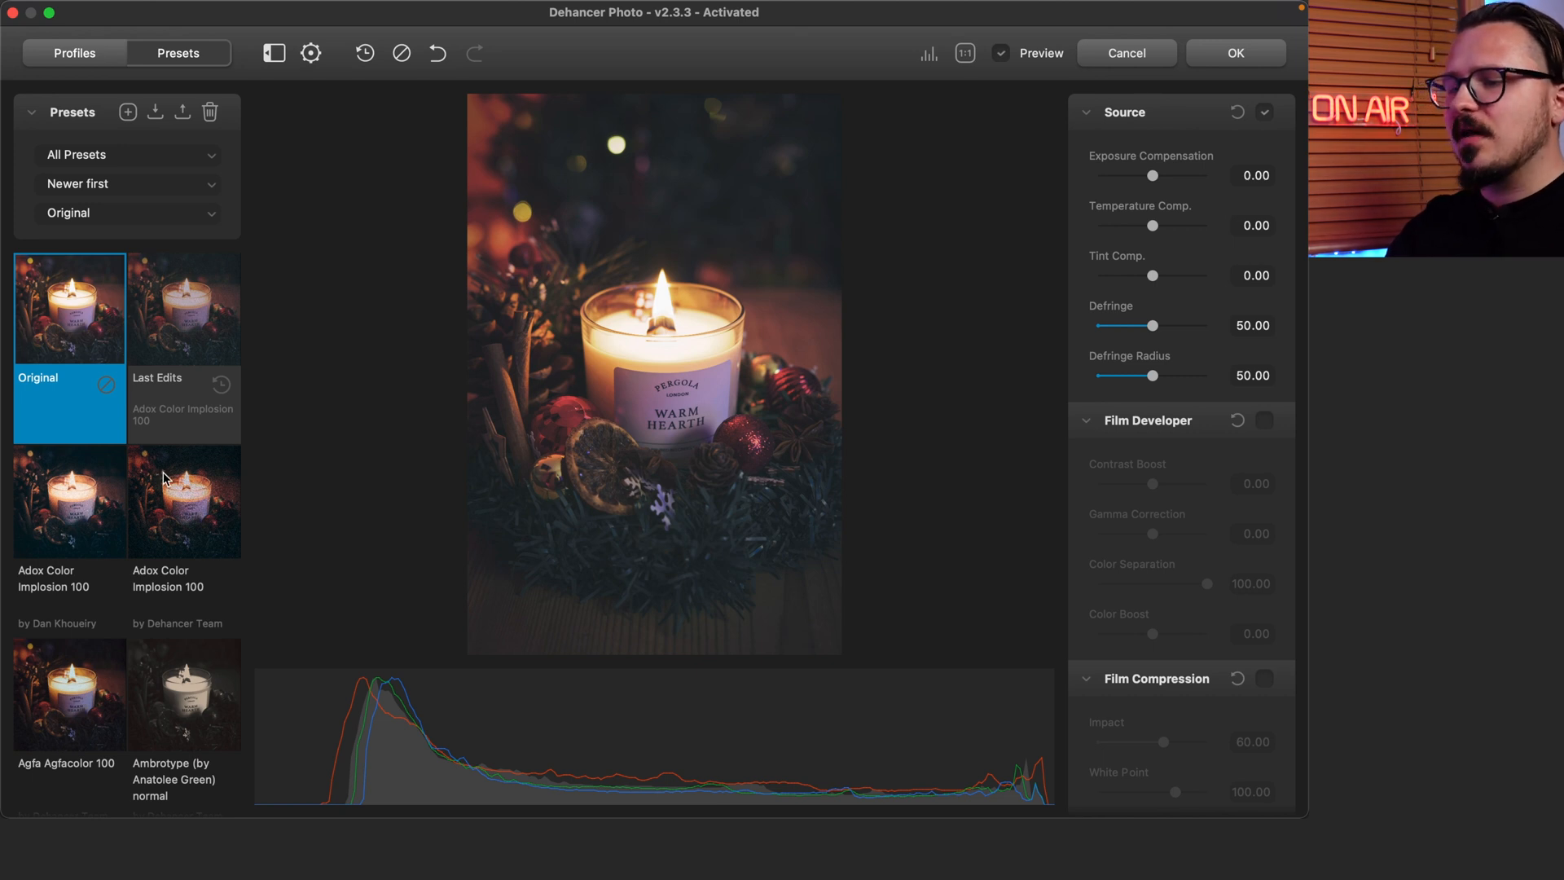
Try Cinestill 800T (Dusty Bend) and the Cinestill 800T + Kodak Endura glossy paper presets on the candle photo
scroll(86, 493, "down", 3)
left_click(86, 493)
left_click(90, 626)
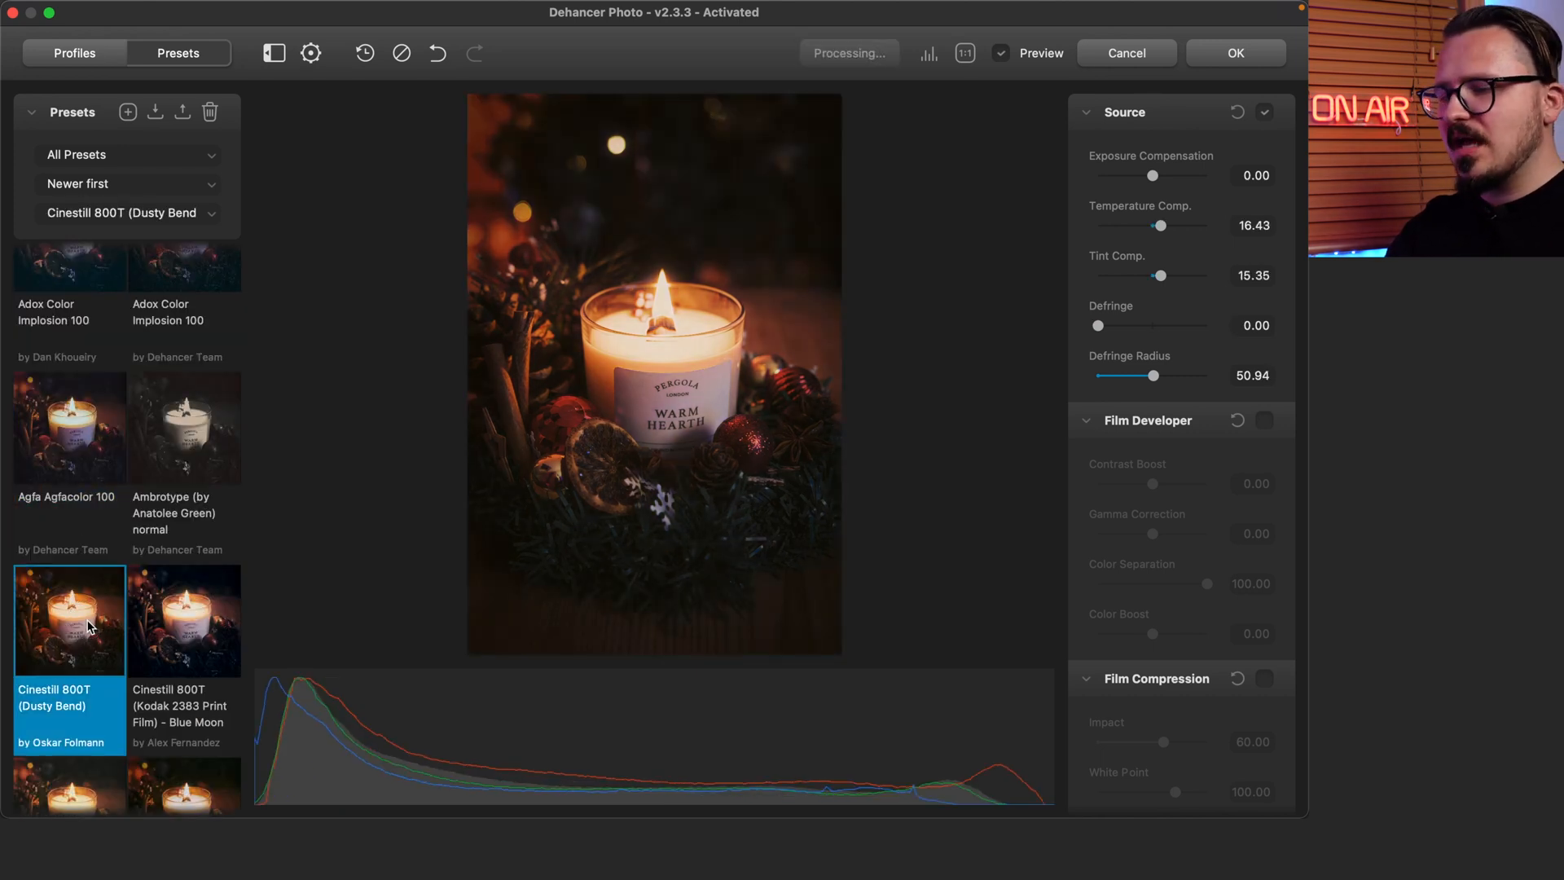
scroll(89, 626, "down", 1)
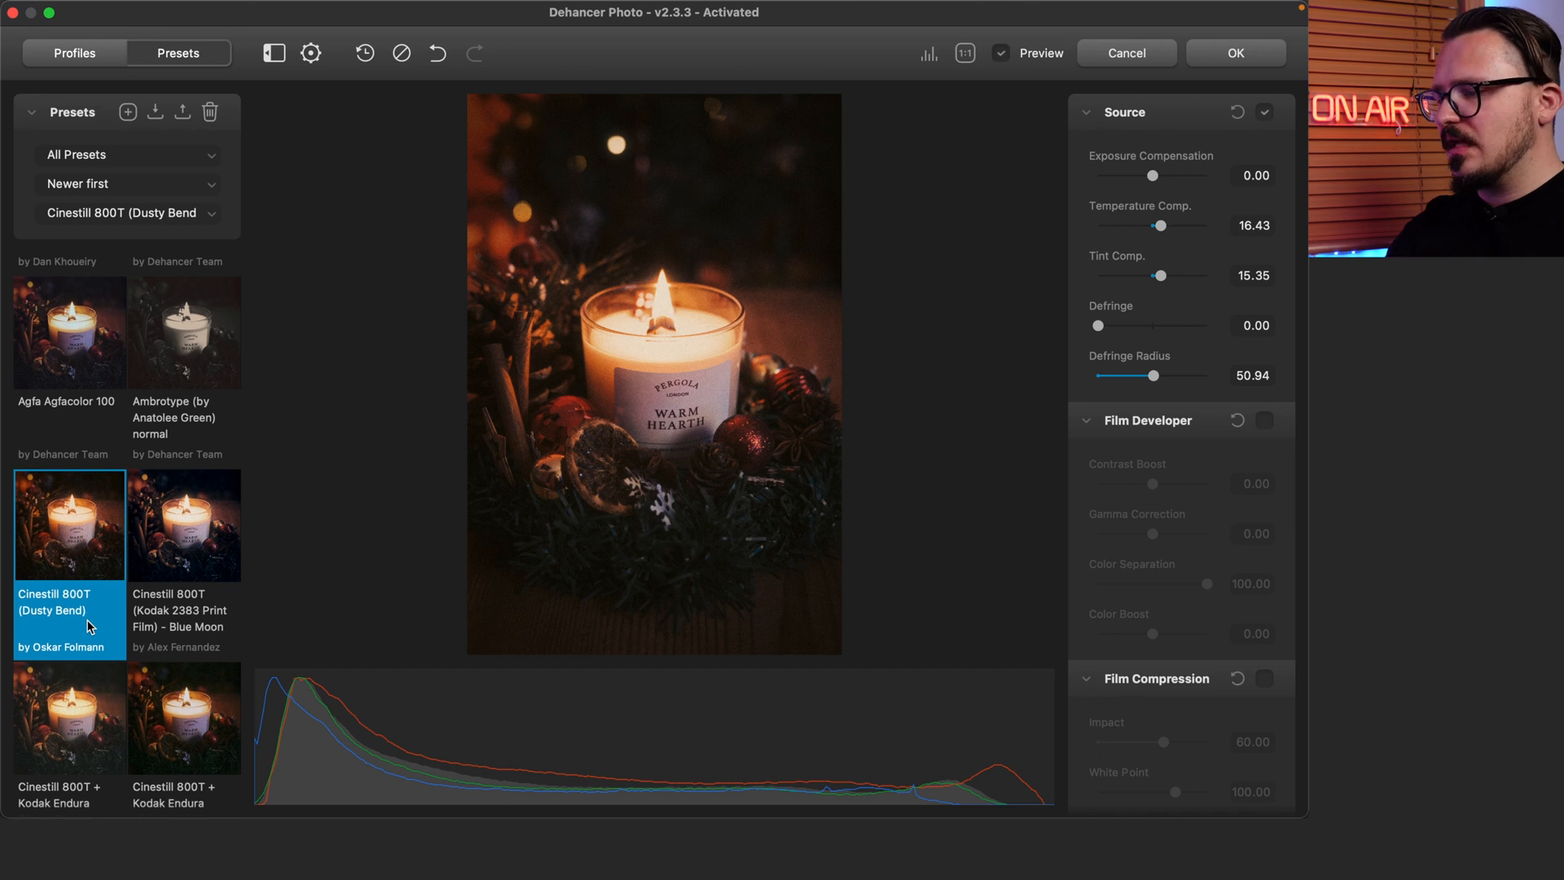
scroll(90, 625, "down", 1)
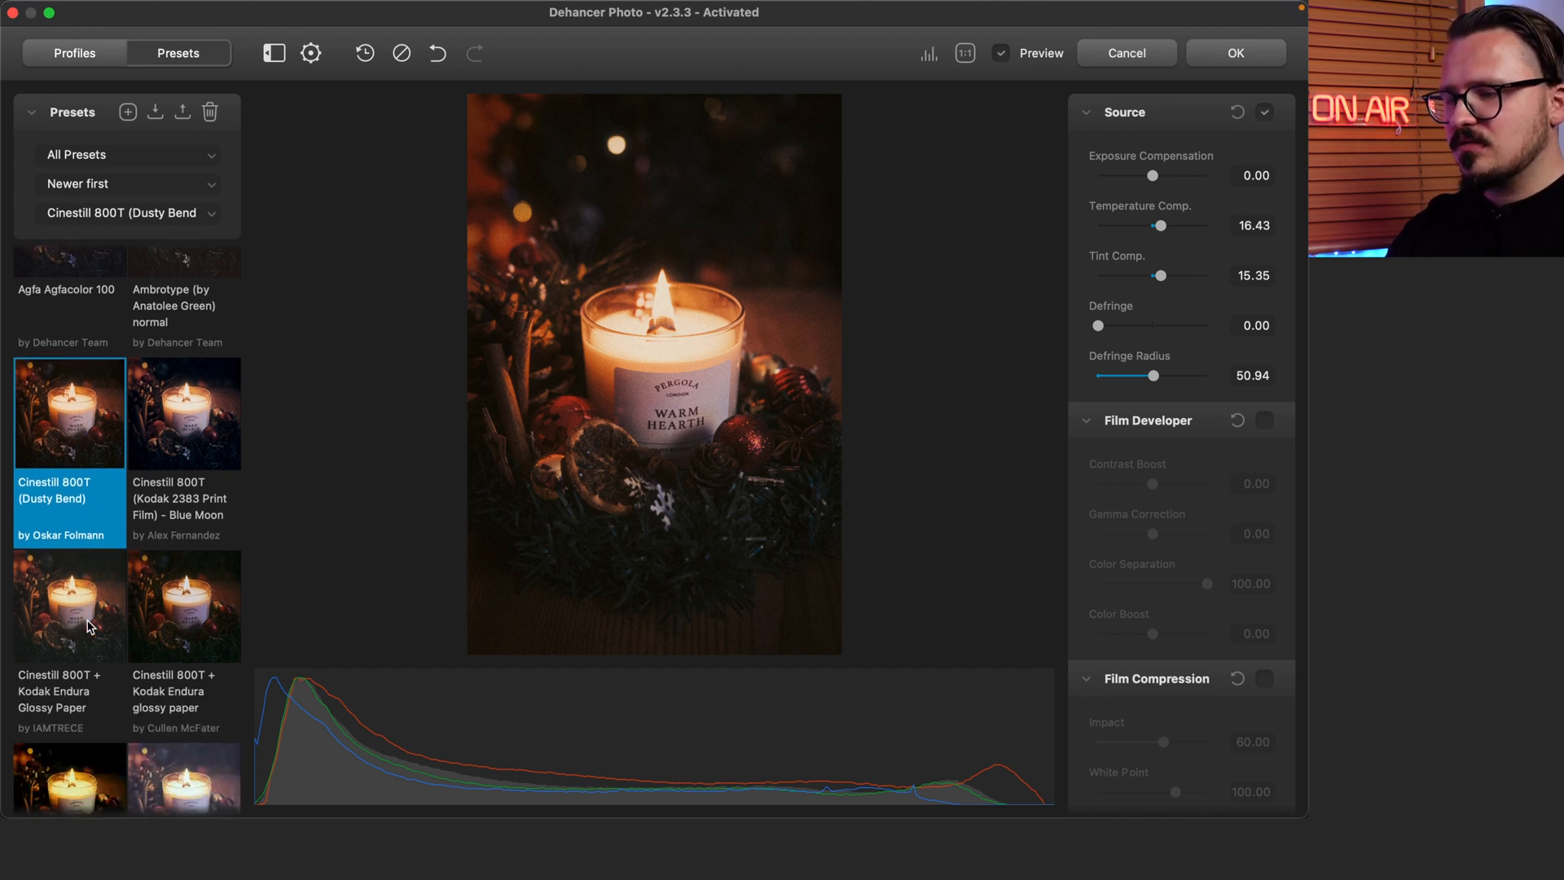
left_click(90, 622)
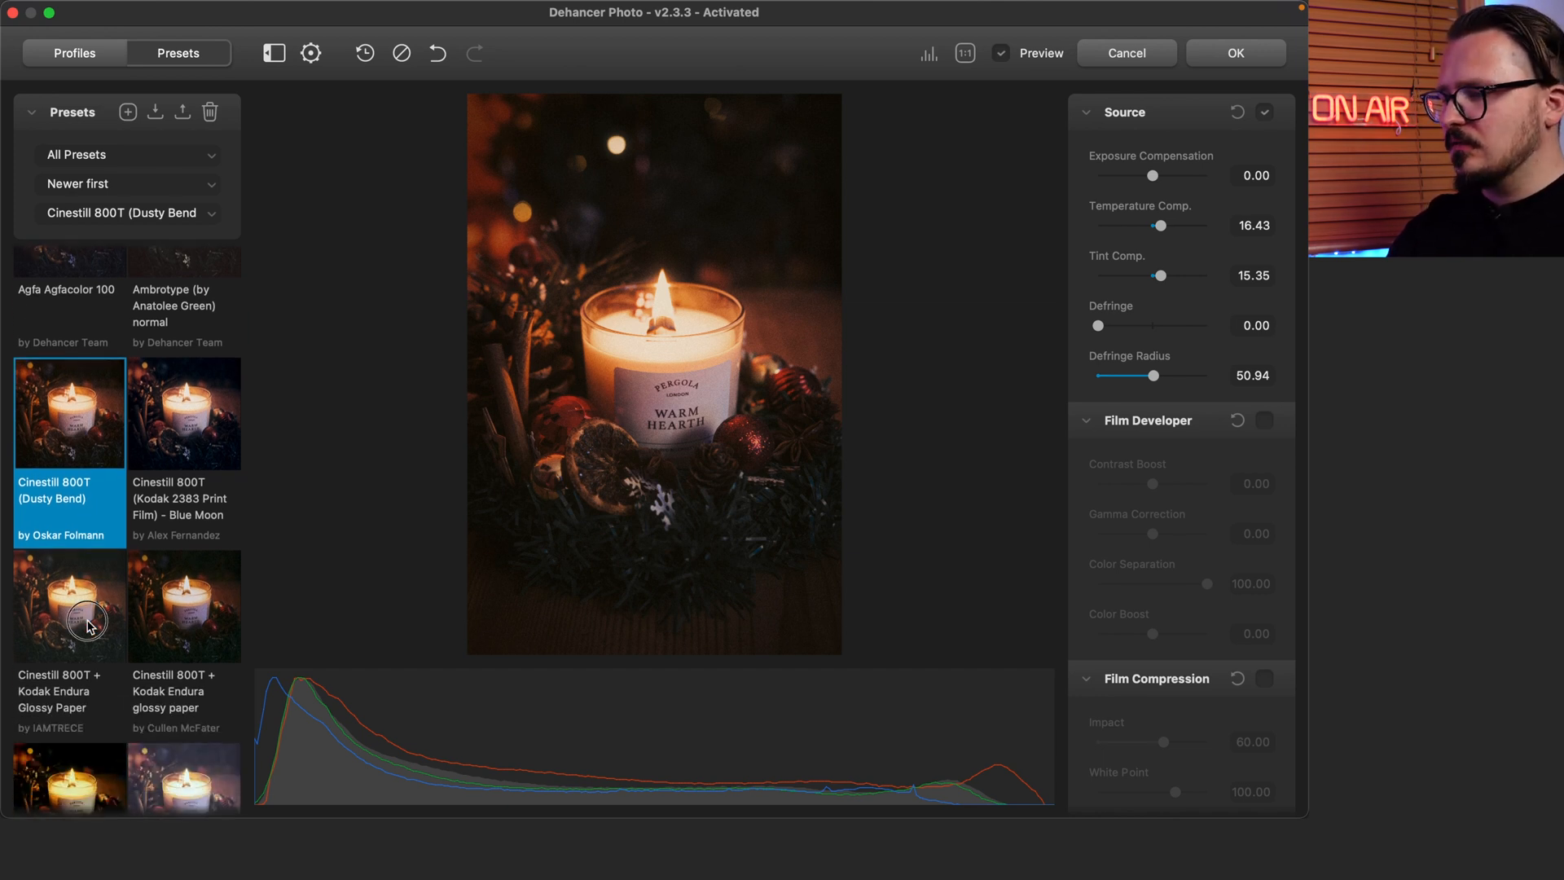
left_click(184, 609)
Try further presets on the candle photo, including Kodak Color Plus 200 (Golden Hour tweak)
scroll(101, 601, "down", 5)
left_click(77, 482)
left_click(184, 676)
scroll(186, 475, "down", 5)
scroll(186, 475, "down", 5)
left_click(70, 628)
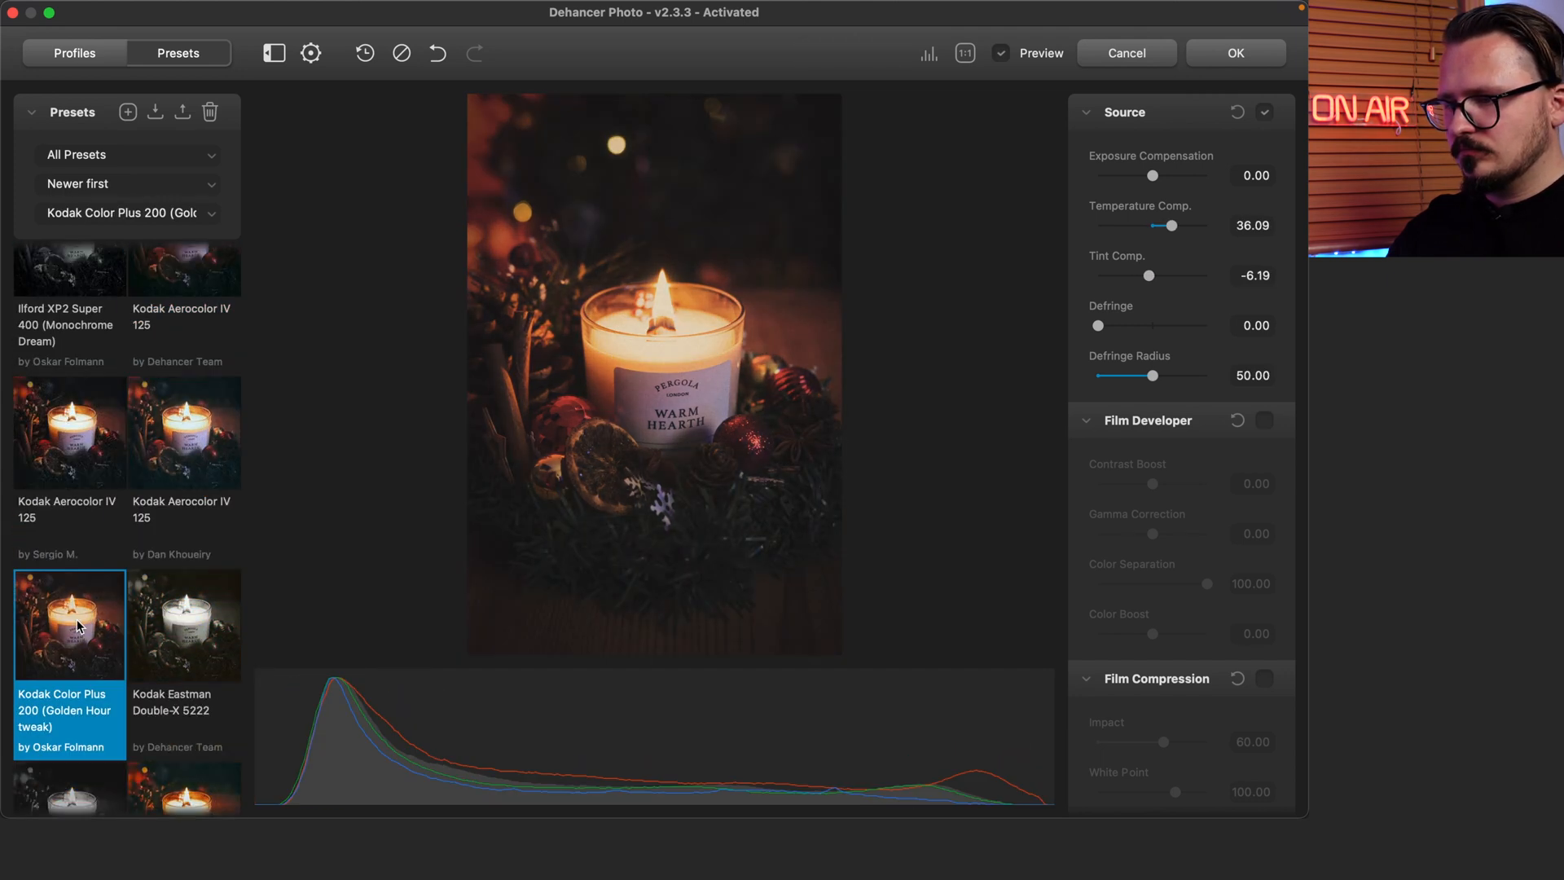
Compare more film presets on the candle photo, including Kodak Vision3 200T, and return to the start of the preset collection
scroll(98, 611, "down", 3)
left_click(184, 391)
scroll(183, 561, "down", 5)
left_click(192, 551)
scroll(198, 548, "down", 5)
left_click(184, 562)
scroll(129, 619, "up", 10)
left_click(118, 541)
scroll(118, 541, "down", 5)
left_click(92, 521)
scroll(97, 538, "down", 5)
left_click(175, 546)
scroll(94, 582, "down", 1)
scroll(95, 581, "up", 10)
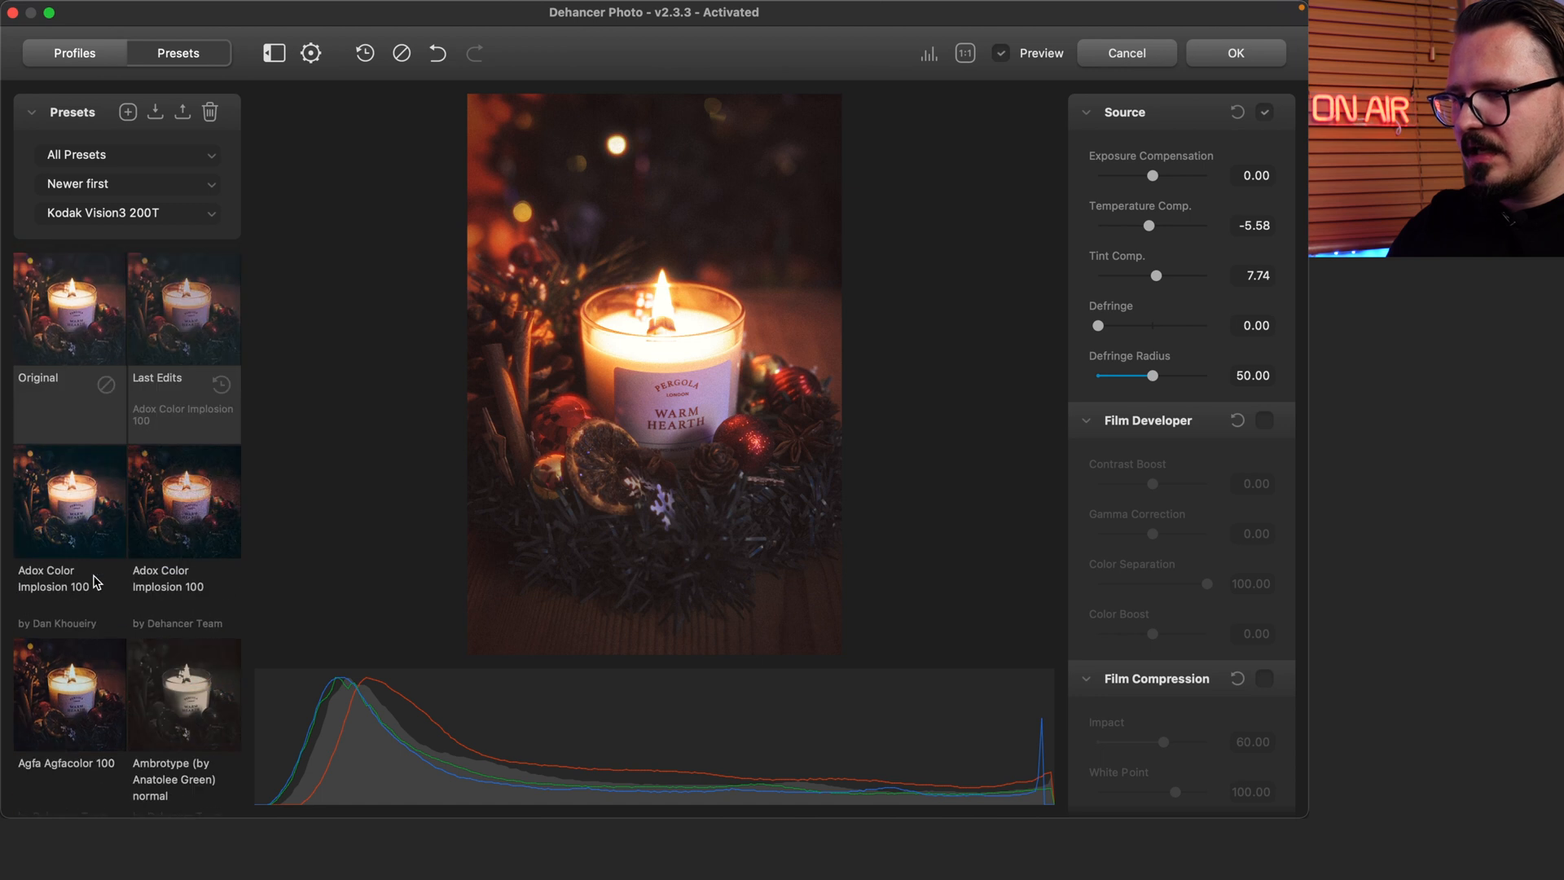
Set Expand's Black Point to 4.63 and Film Grain's Size to 2 and Amount to 35 on the candle photo
scroll(69, 607, "down", 4)
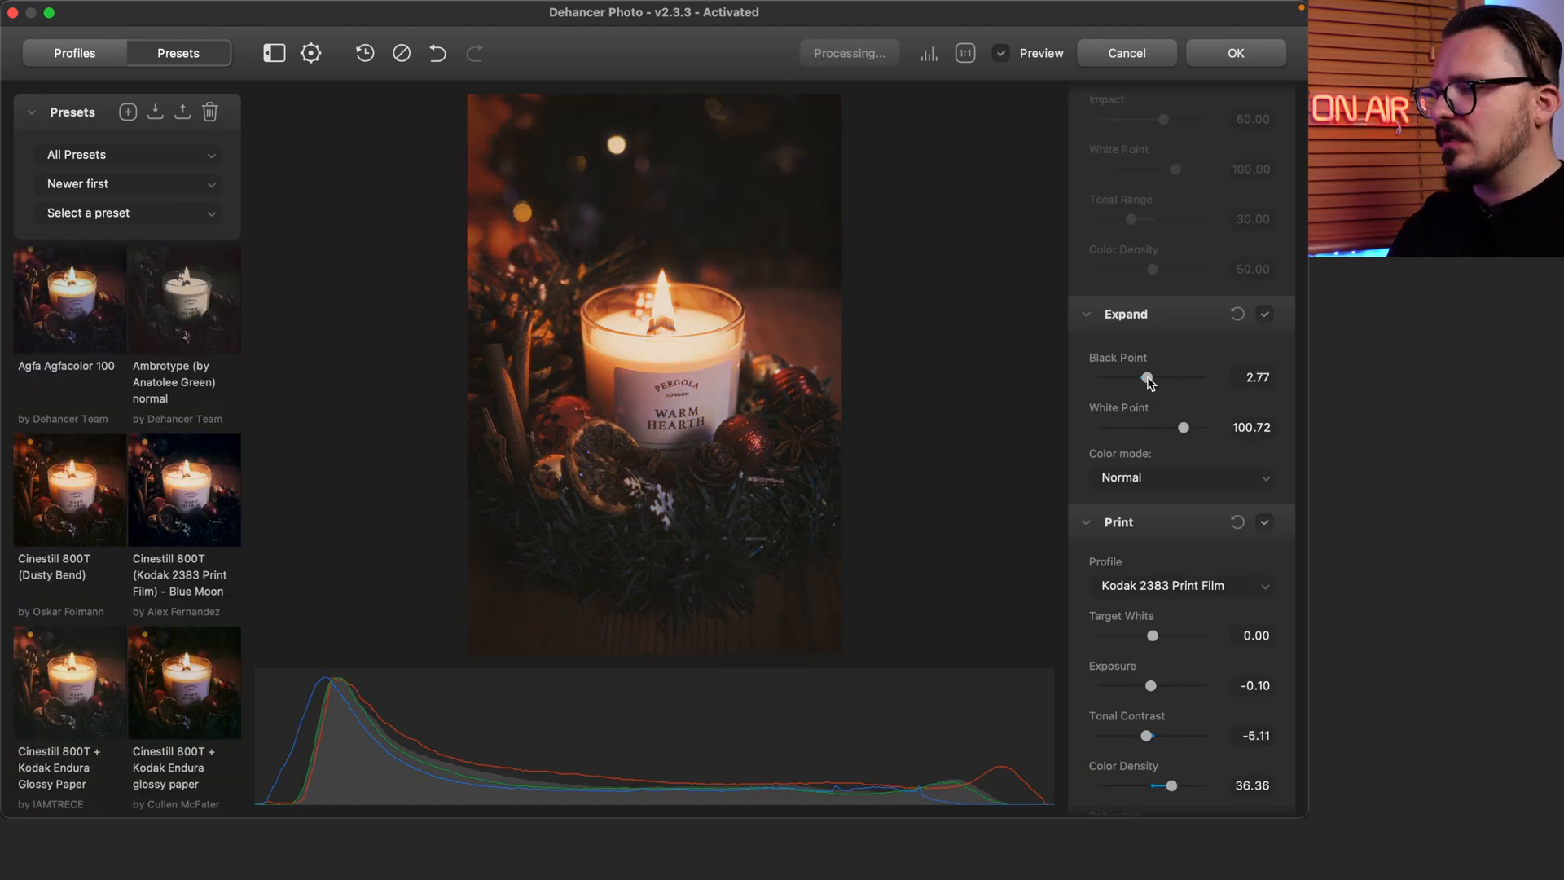
double_click(1147, 378)
scroll(1210, 663, "down", 10)
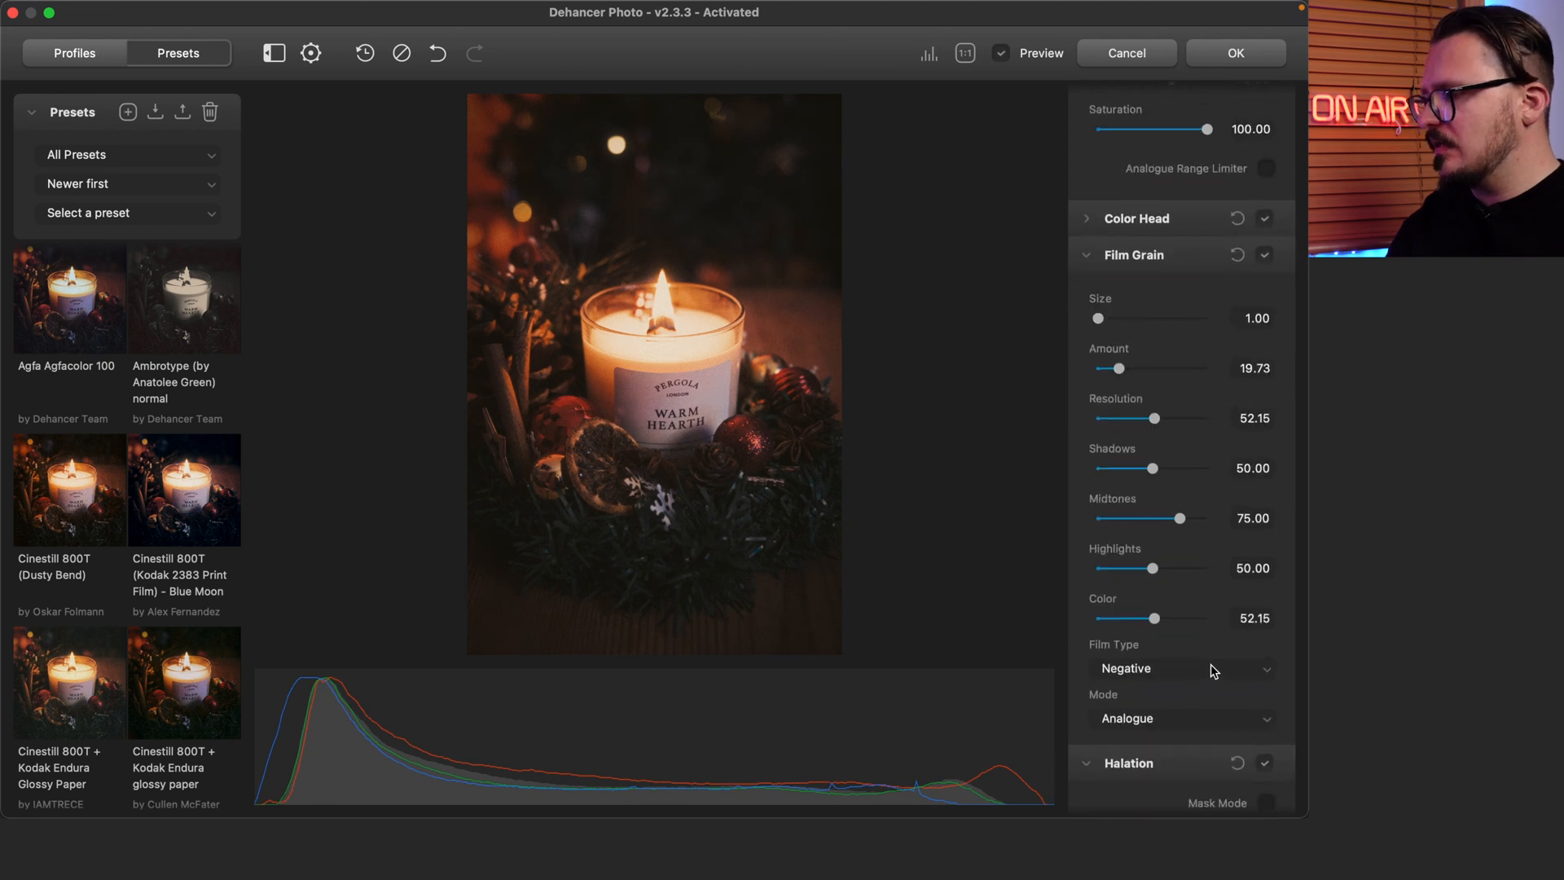
double_click(1252, 318)
type("2")
double_click(1251, 367)
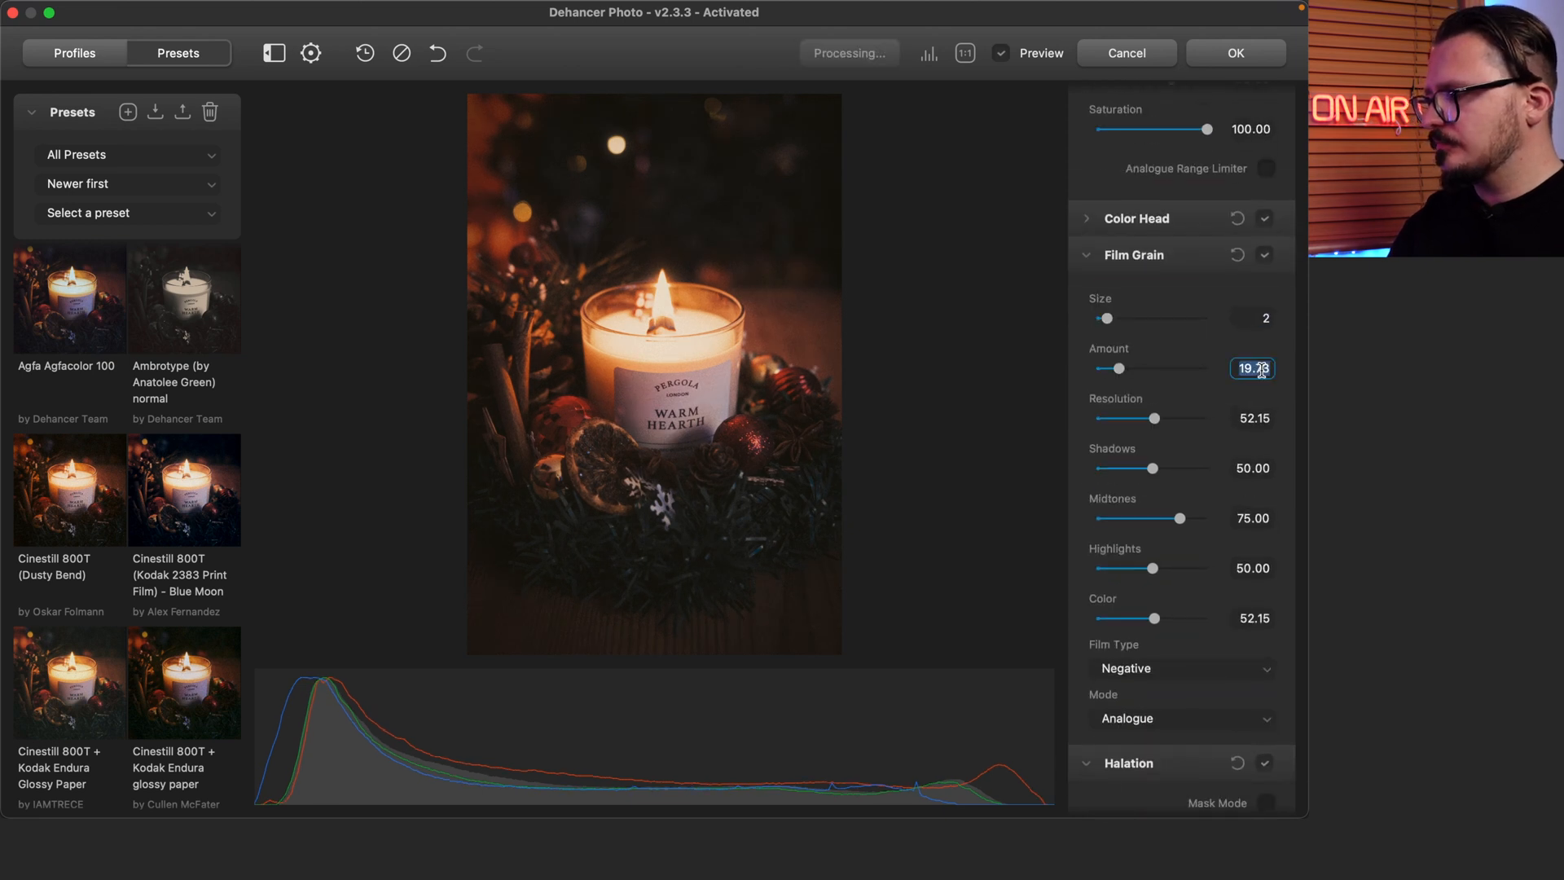
type("35")
Set Expand's White Point to 90 on the candle photo
scroll(1252, 366, "down", 1)
scroll(1193, 580, "up", 15)
scroll(1193, 580, "down", 6)
double_click(1254, 442)
type("100")
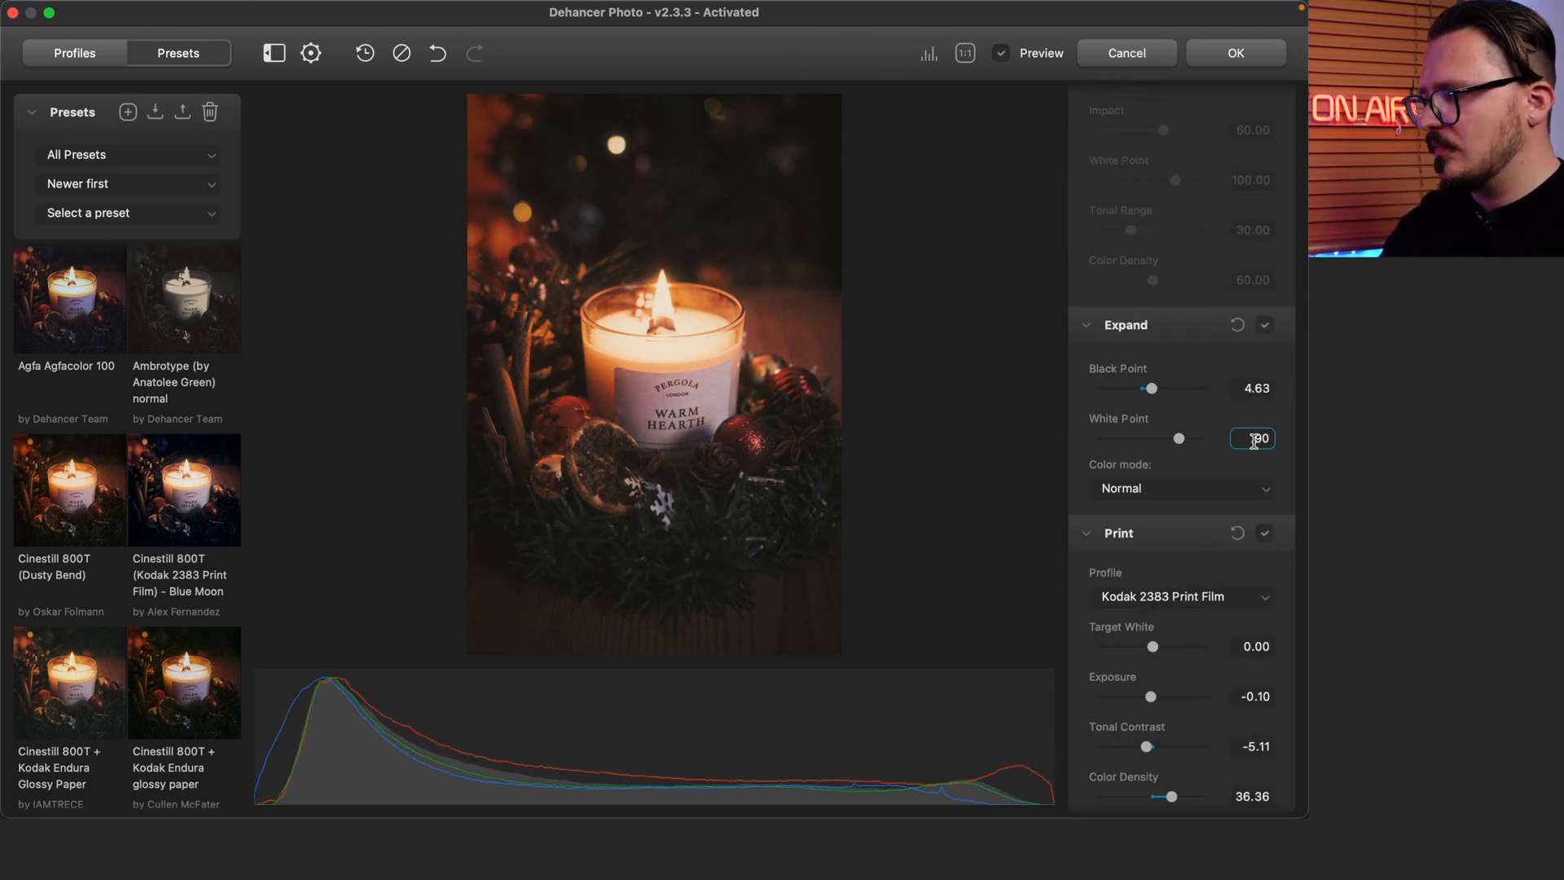
key("BackSpace")
key("BackSpace")
key("BackSpace")
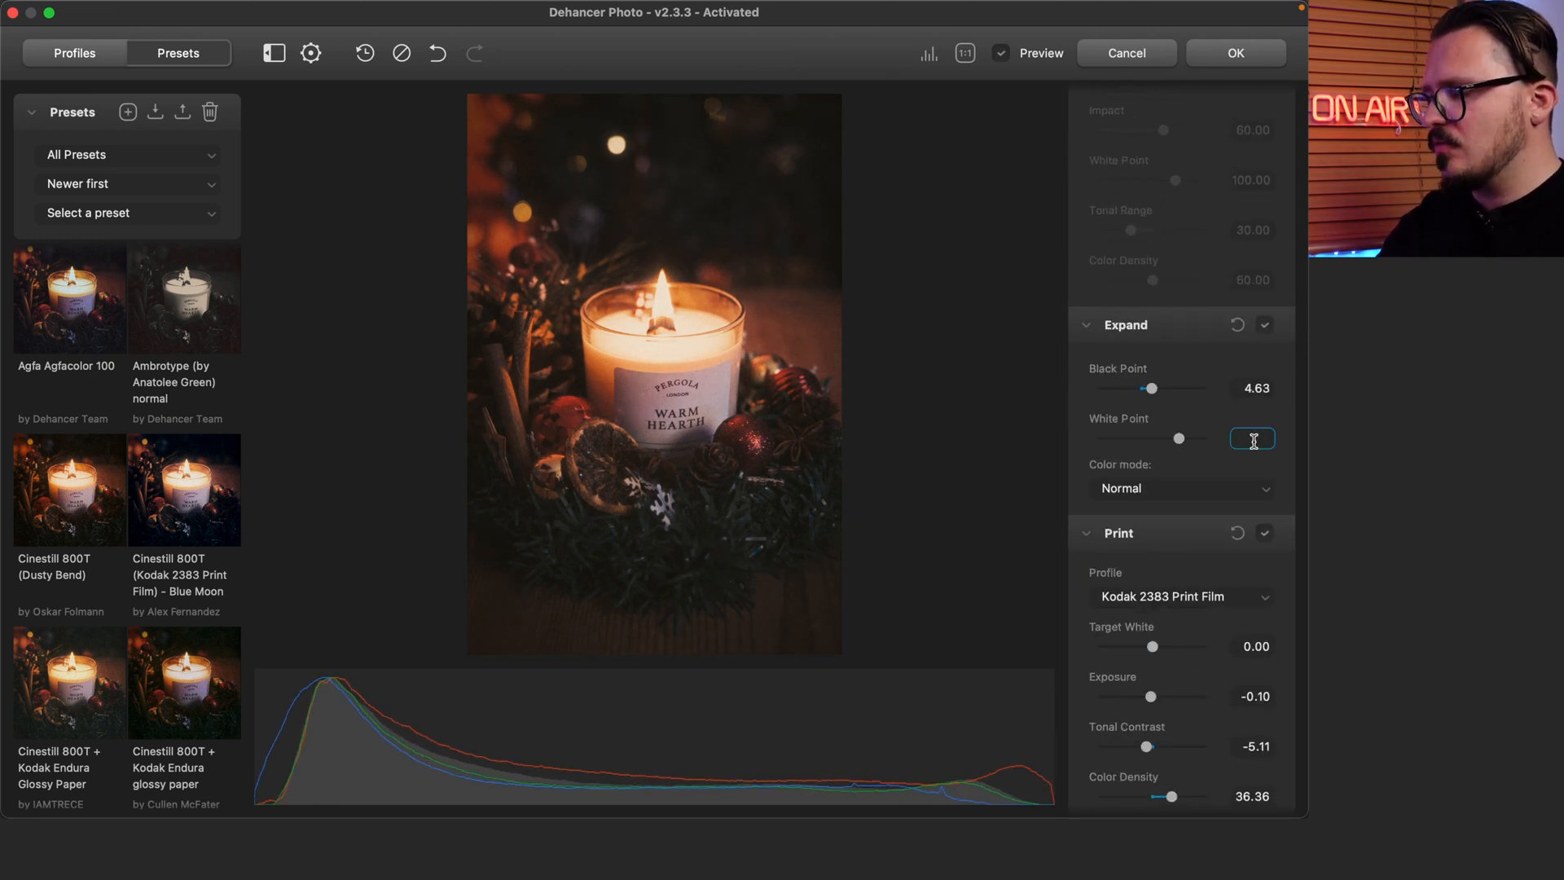
type("90")
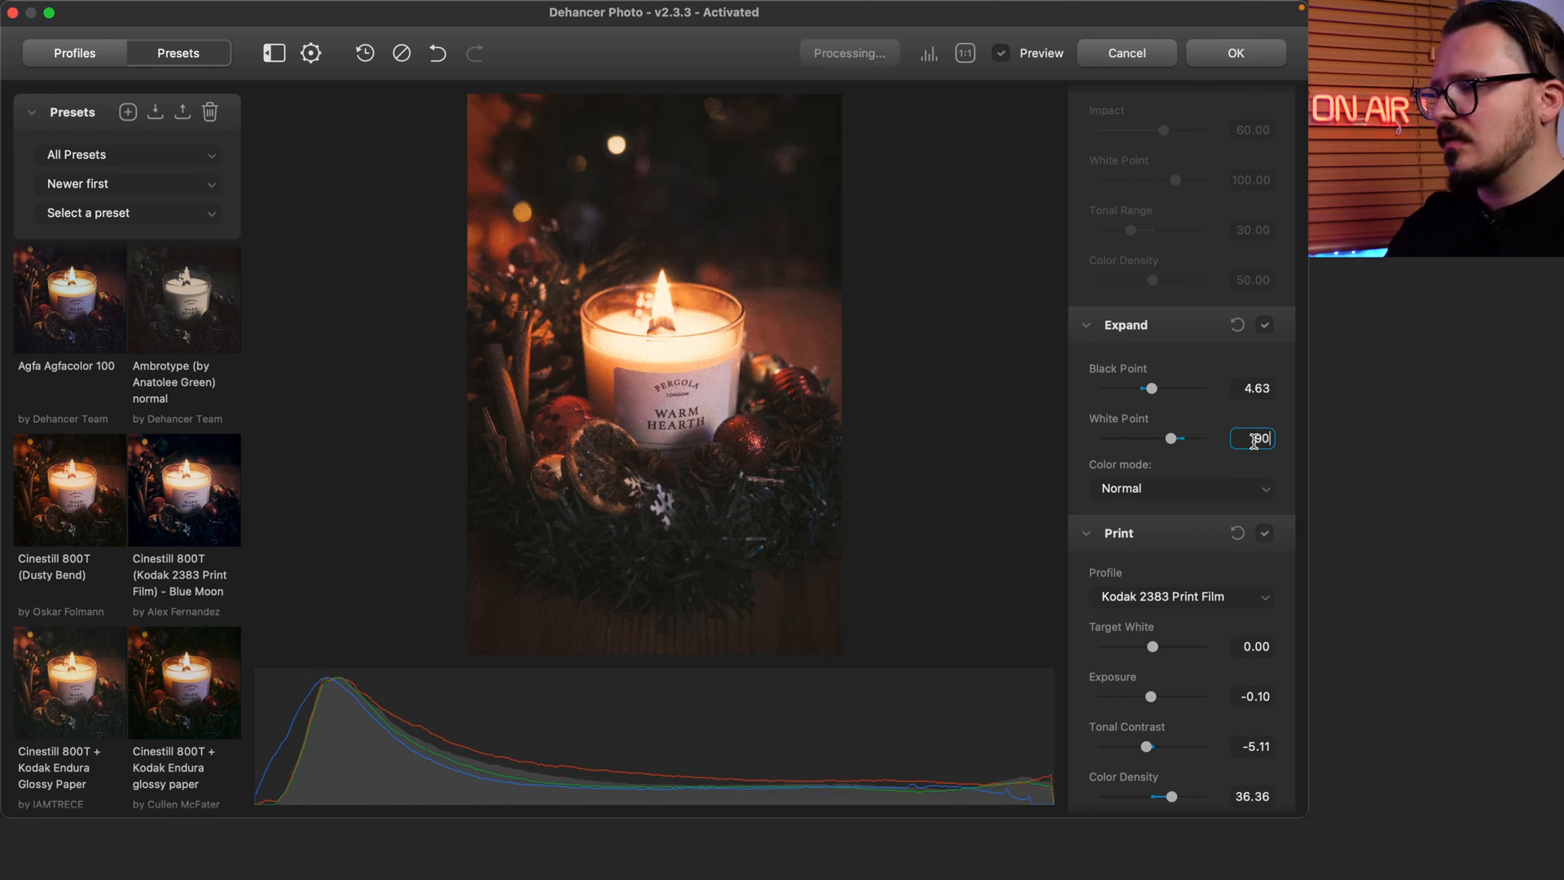
Raise Bloom's Highlights, Details and Amplify, lower its Source Limiter and Impact, and switch Halation off on the candle photo
scroll(1146, 591, "down", 10)
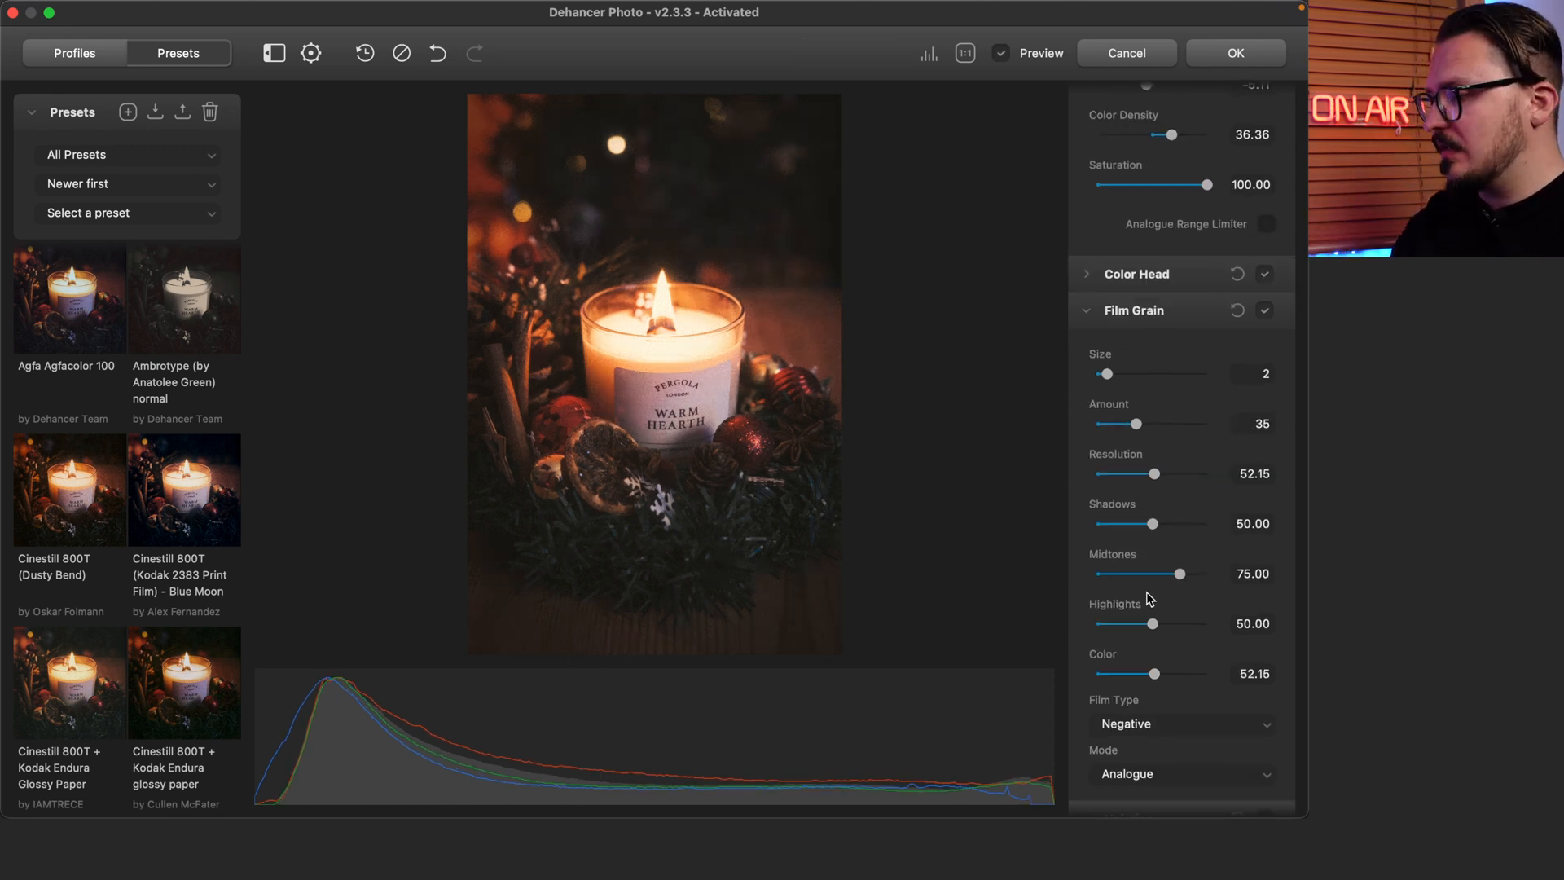
scroll(1146, 592, "down", 10)
left_click(1242, 448)
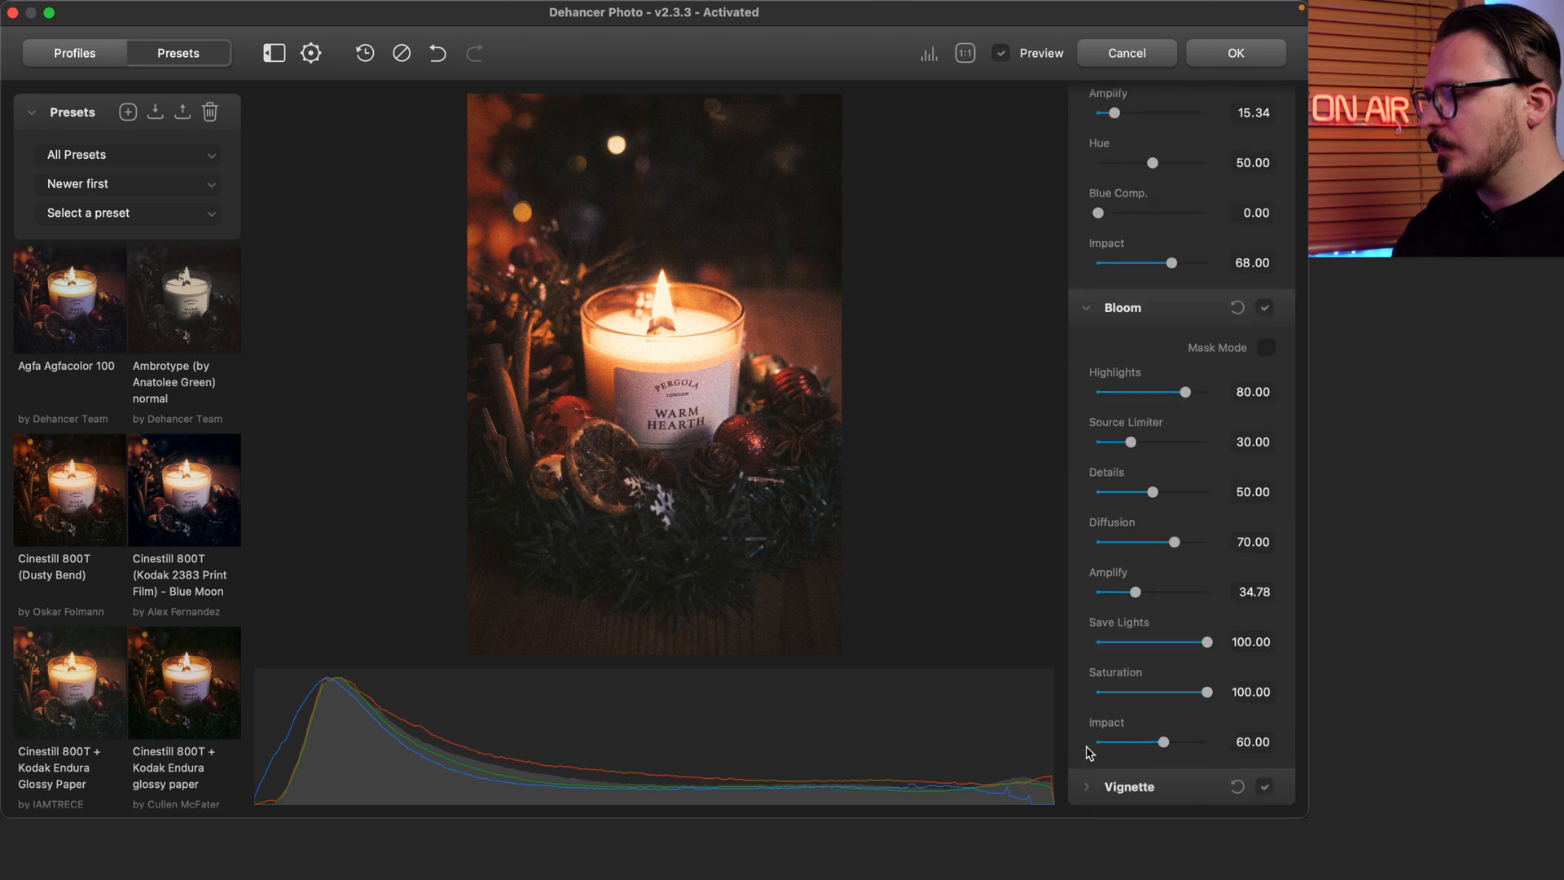
left_click_drag(1242, 445, 1133, 441)
left_click_drag(1186, 392, 1208, 392)
left_click_drag(1152, 492, 1193, 492)
left_click_drag(1136, 592, 1208, 591)
left_click_drag(1174, 541, 1160, 492)
left_click_drag(1133, 441, 1116, 442)
left_click_drag(1207, 392, 1202, 392)
left_click_drag(1163, 741, 1137, 741)
Reduce the candle photo's Film Grain to Size 1 and Amount 30
scroll(1082, 348, "up", 10)
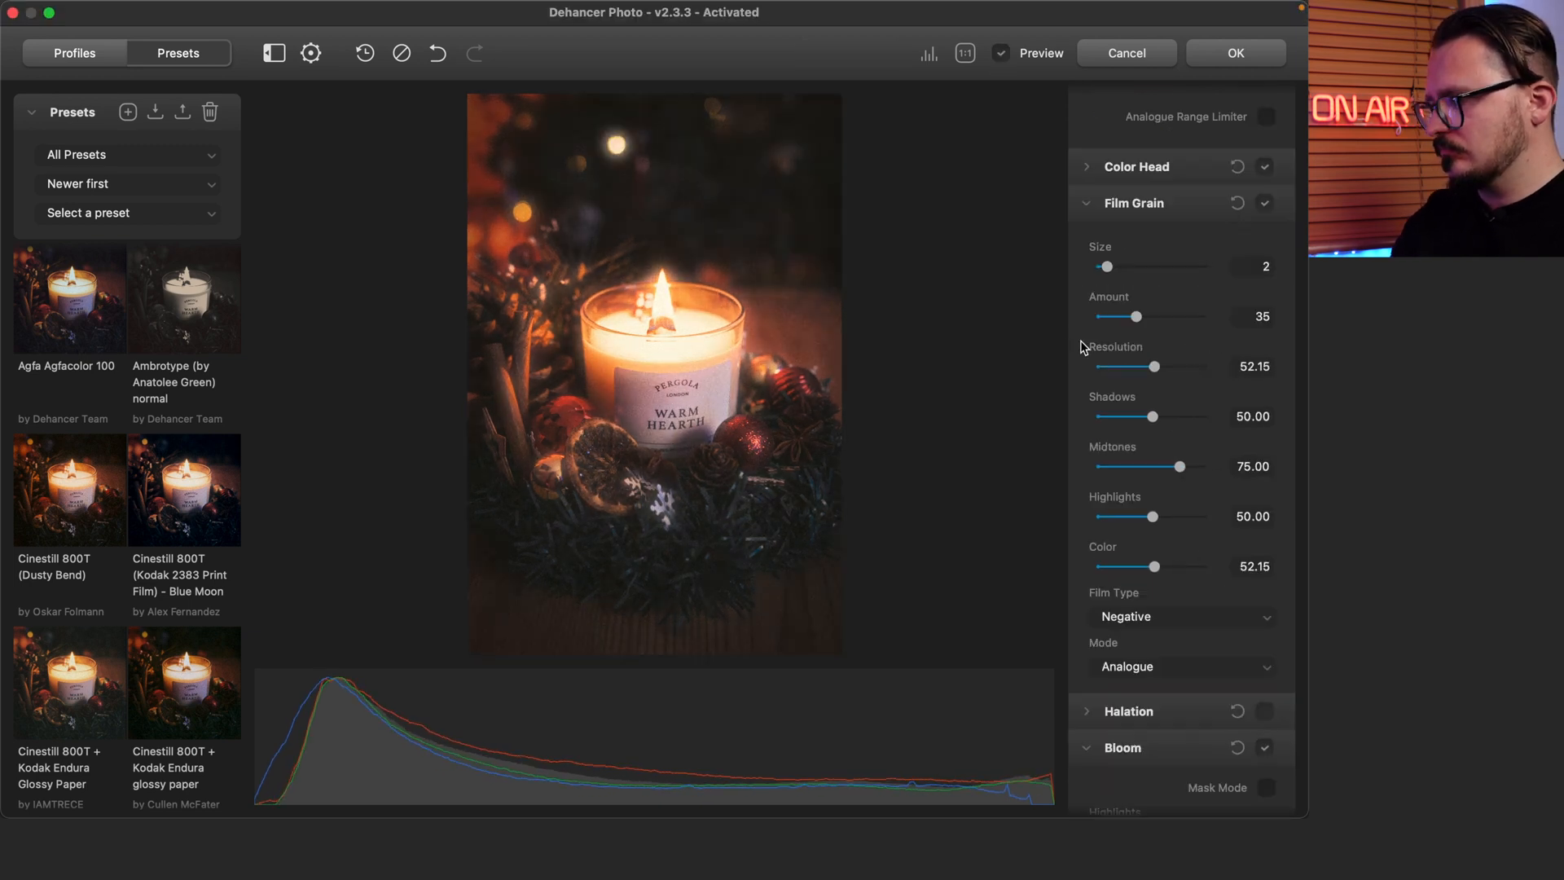
left_click(1253, 266)
type("1")
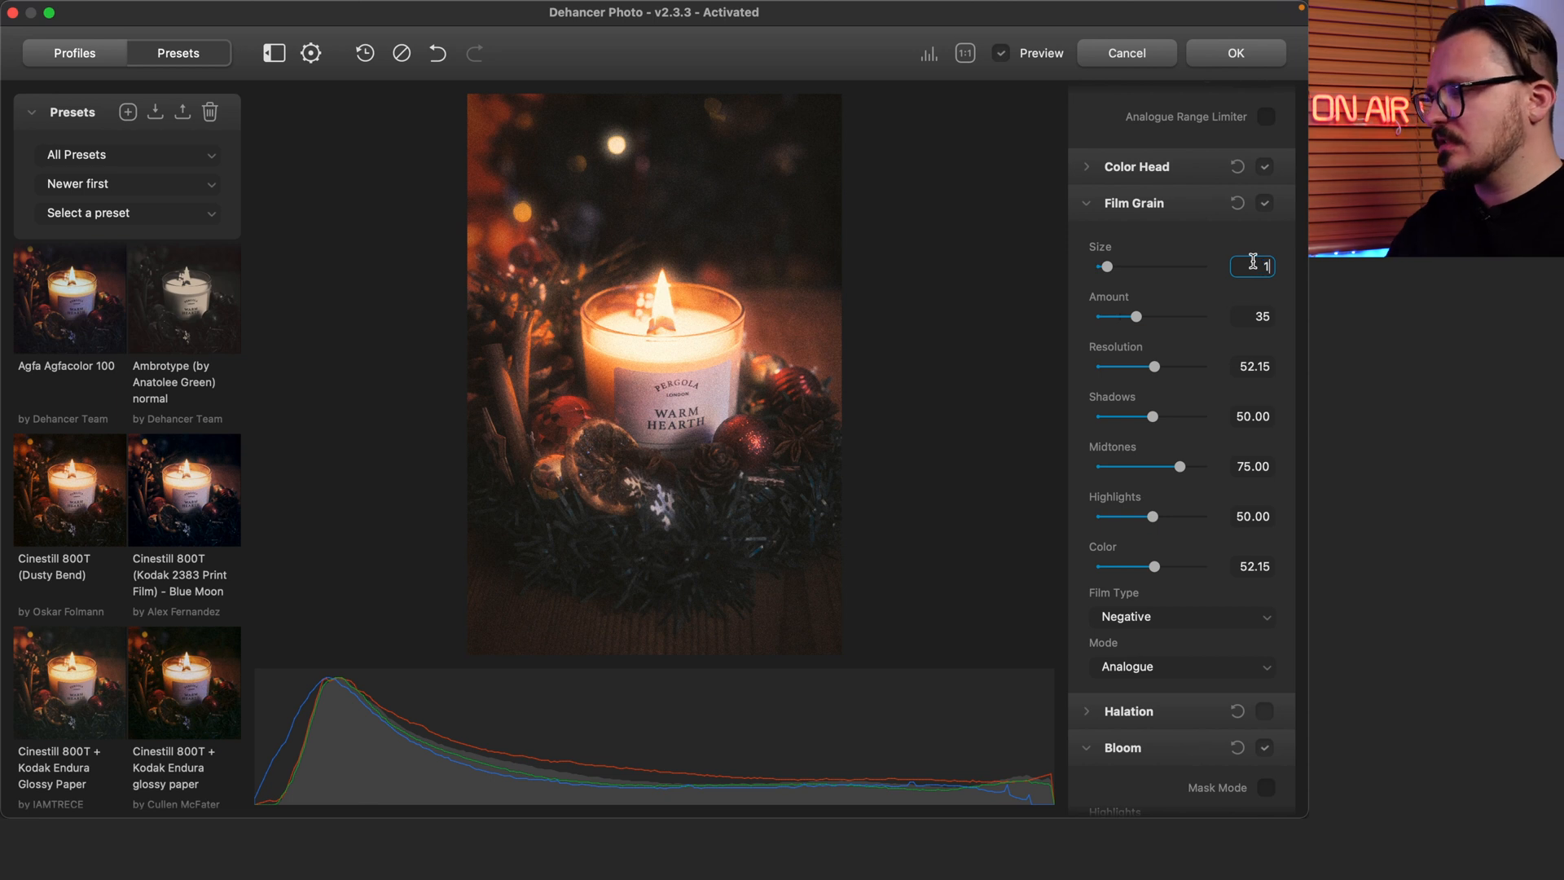
left_click(1262, 316)
type("30")
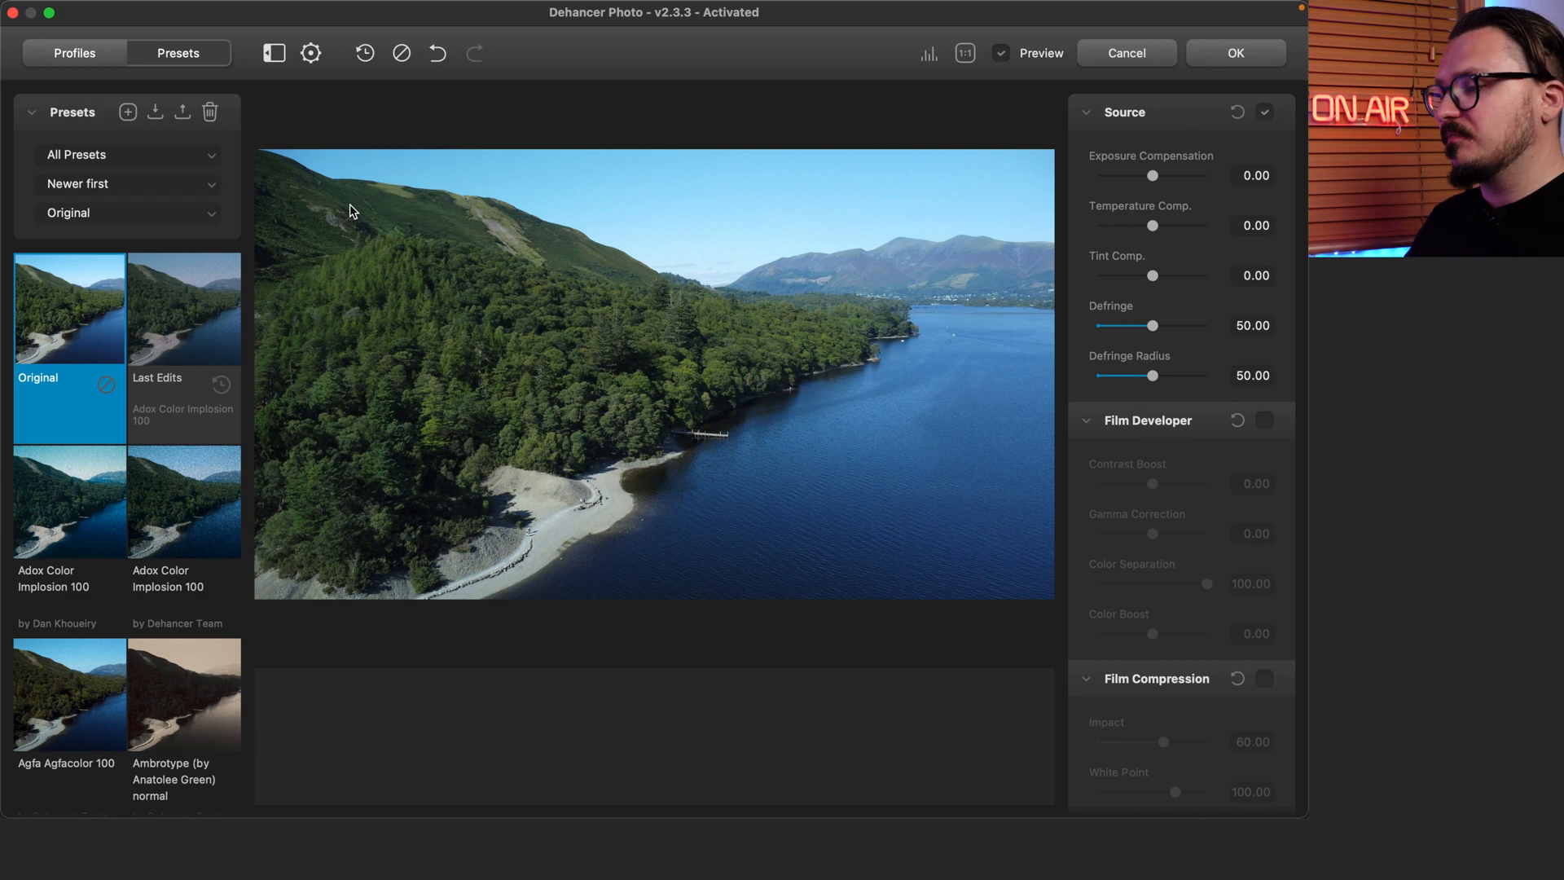
Try Adox Color Implosion 100, Kodak Kodachrome 64 (Experimental) and other presets on the lake landscape
left_click(184, 502)
scroll(126, 642, "down", 10)
left_click(55, 643)
scroll(55, 644, "up", 8)
left_click(133, 489)
scroll(132, 489, "up", 5)
left_click(147, 505)
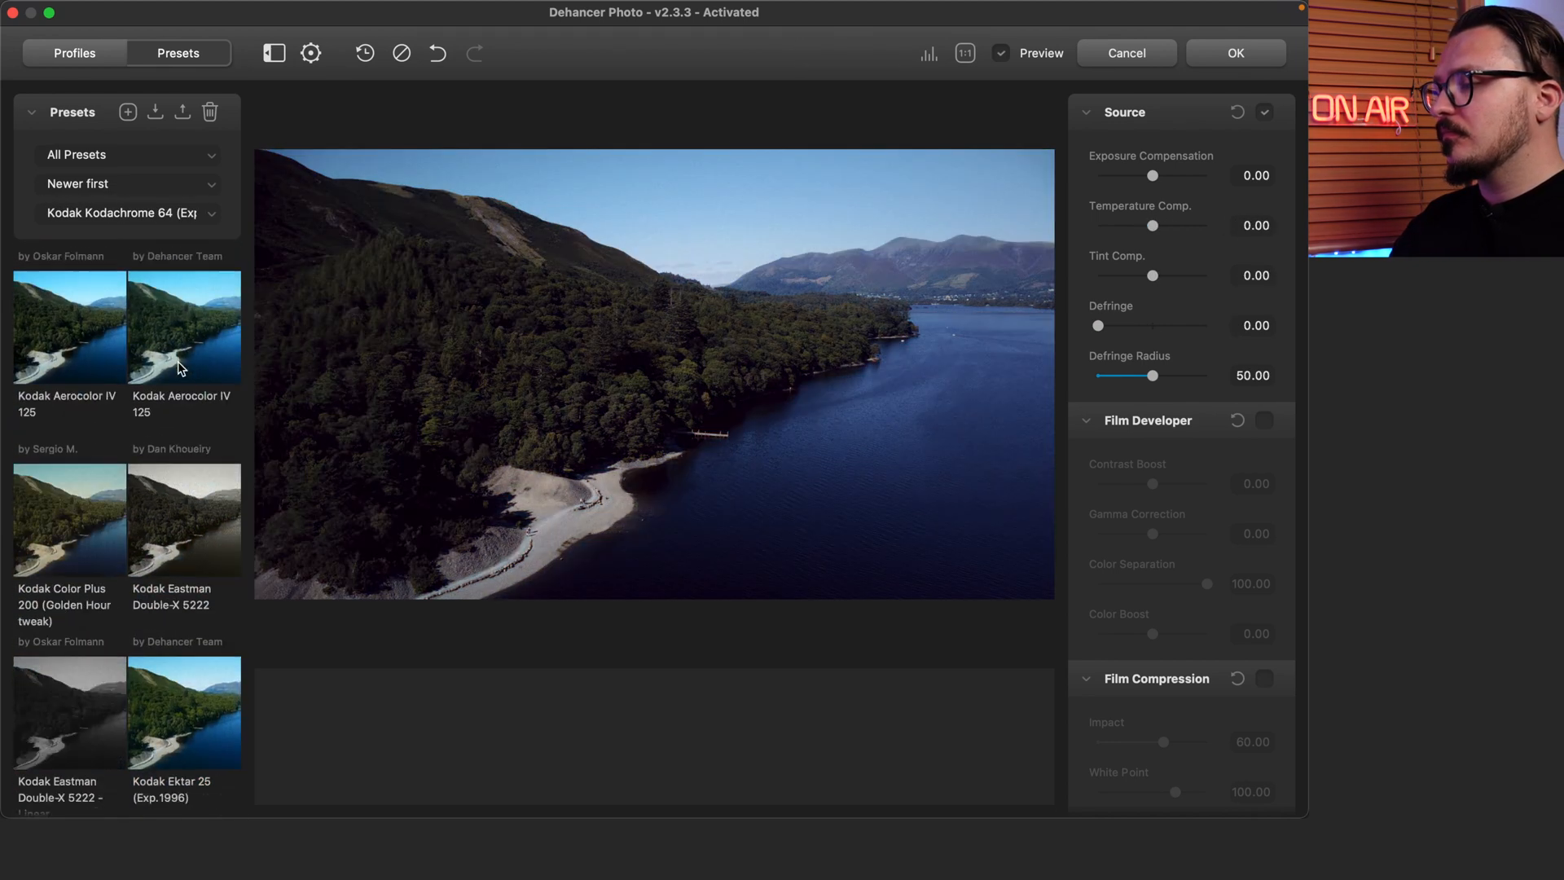
Compare more presets on the lake landscape and choose Fujicolor Superia 200 + Kodak Endura Glossy
scroll(150, 509, "up", 6)
left_click(158, 517)
scroll(158, 517, "up", 2)
left_click(165, 642)
scroll(165, 642, "down", 5)
scroll(161, 667, "down", 10)
left_click(163, 658)
scroll(162, 658, "up", 10)
left_click(203, 417)
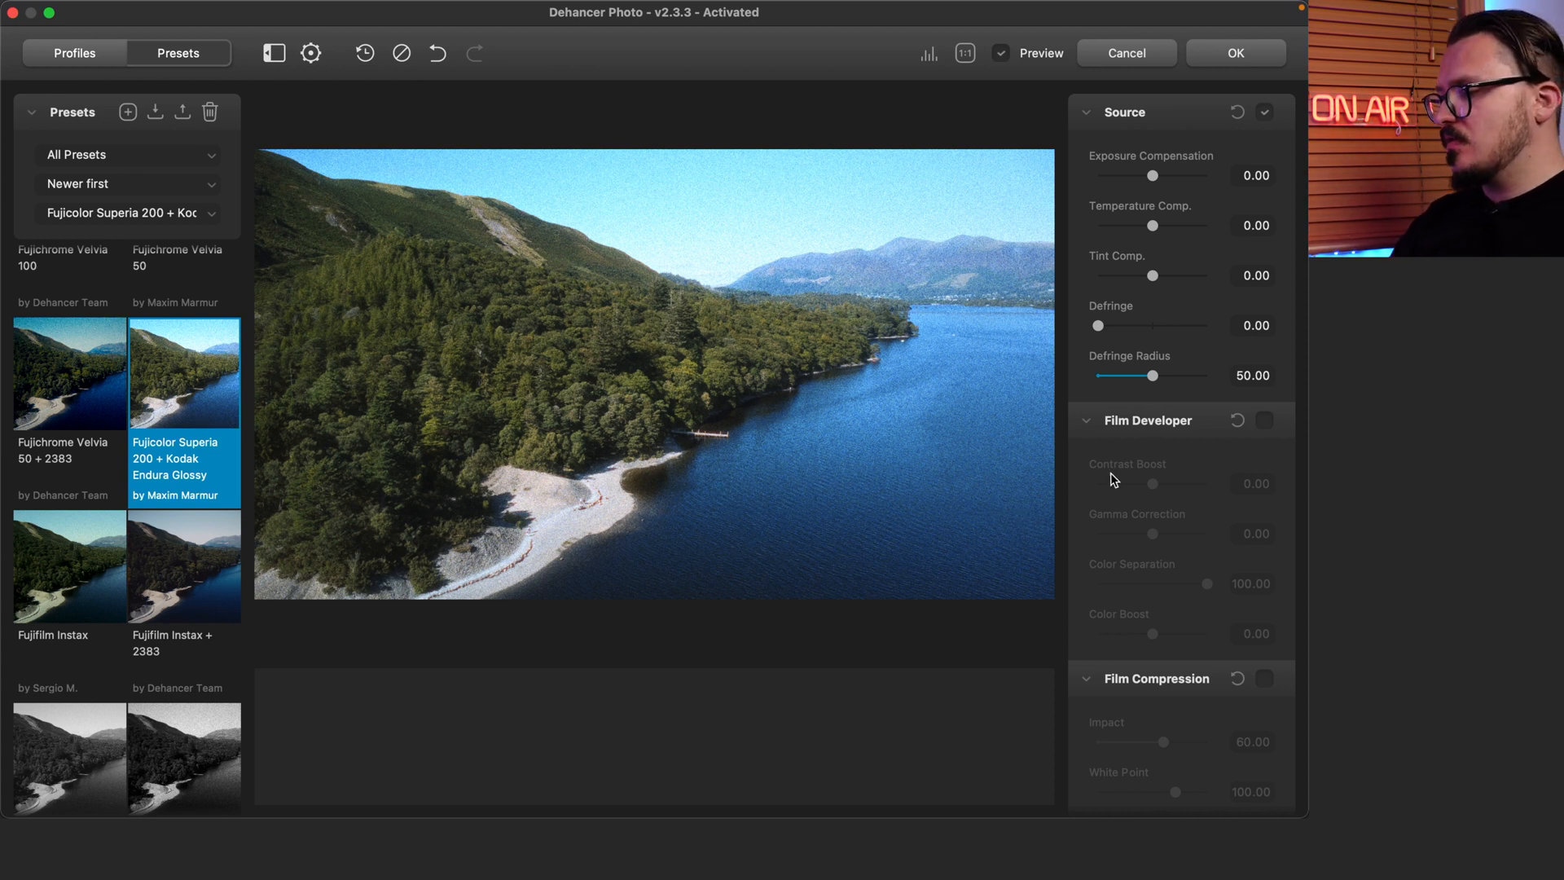
Enable Film Compression on the lake landscape and set Expand's Black Point to -3, toggling Expand to compare its effect
scroll(1205, 480, "down", 5)
left_click(1265, 399)
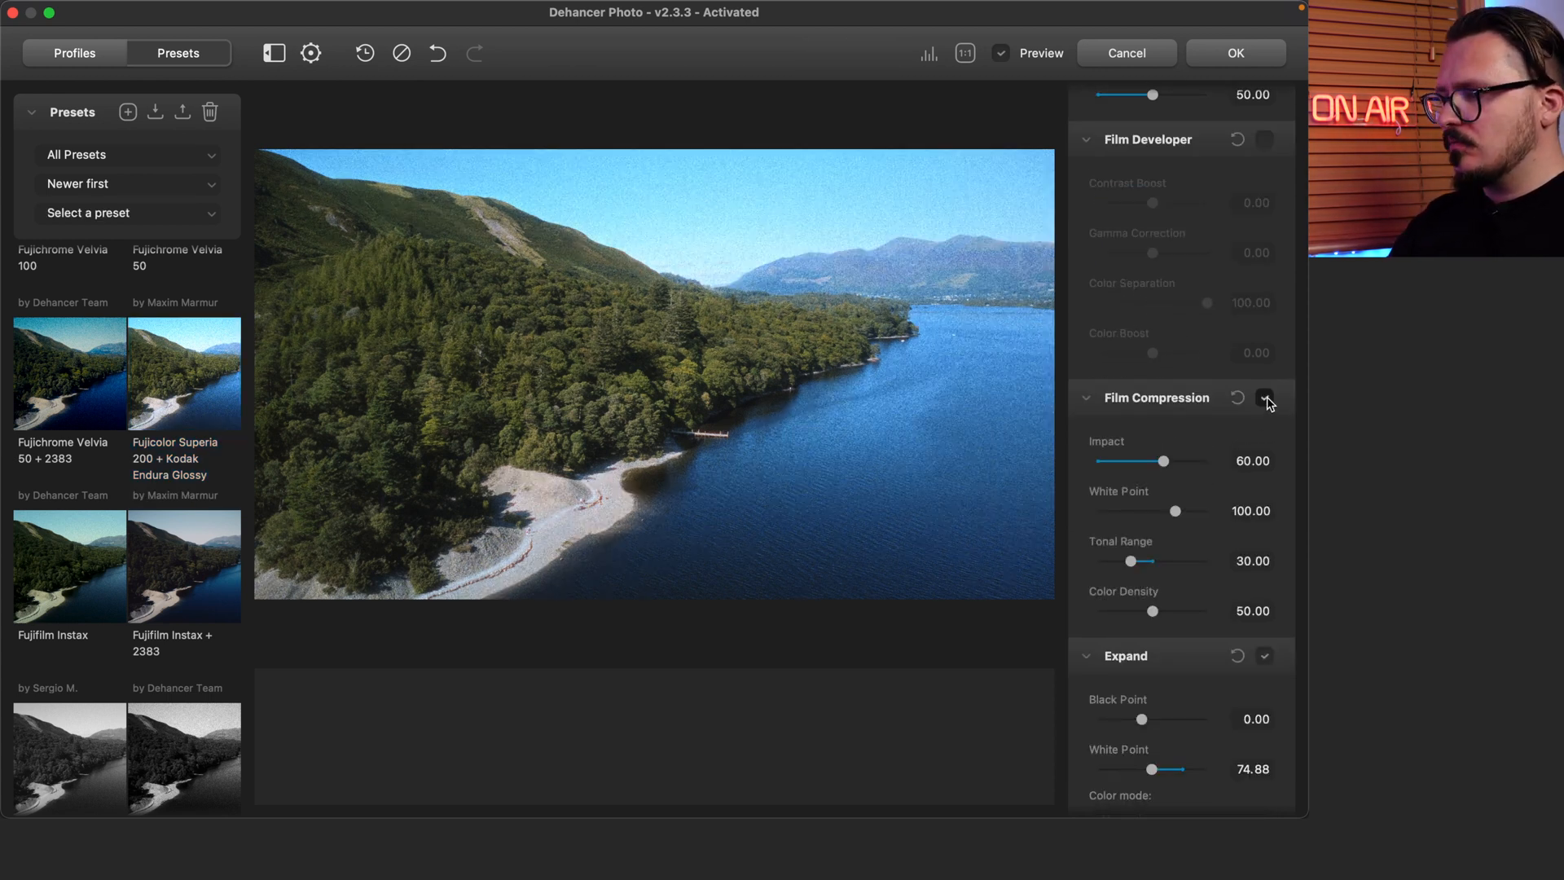
scroll(1161, 575, "down", 1)
scroll(1160, 575, "up", 5)
scroll(1148, 220, "down", 10)
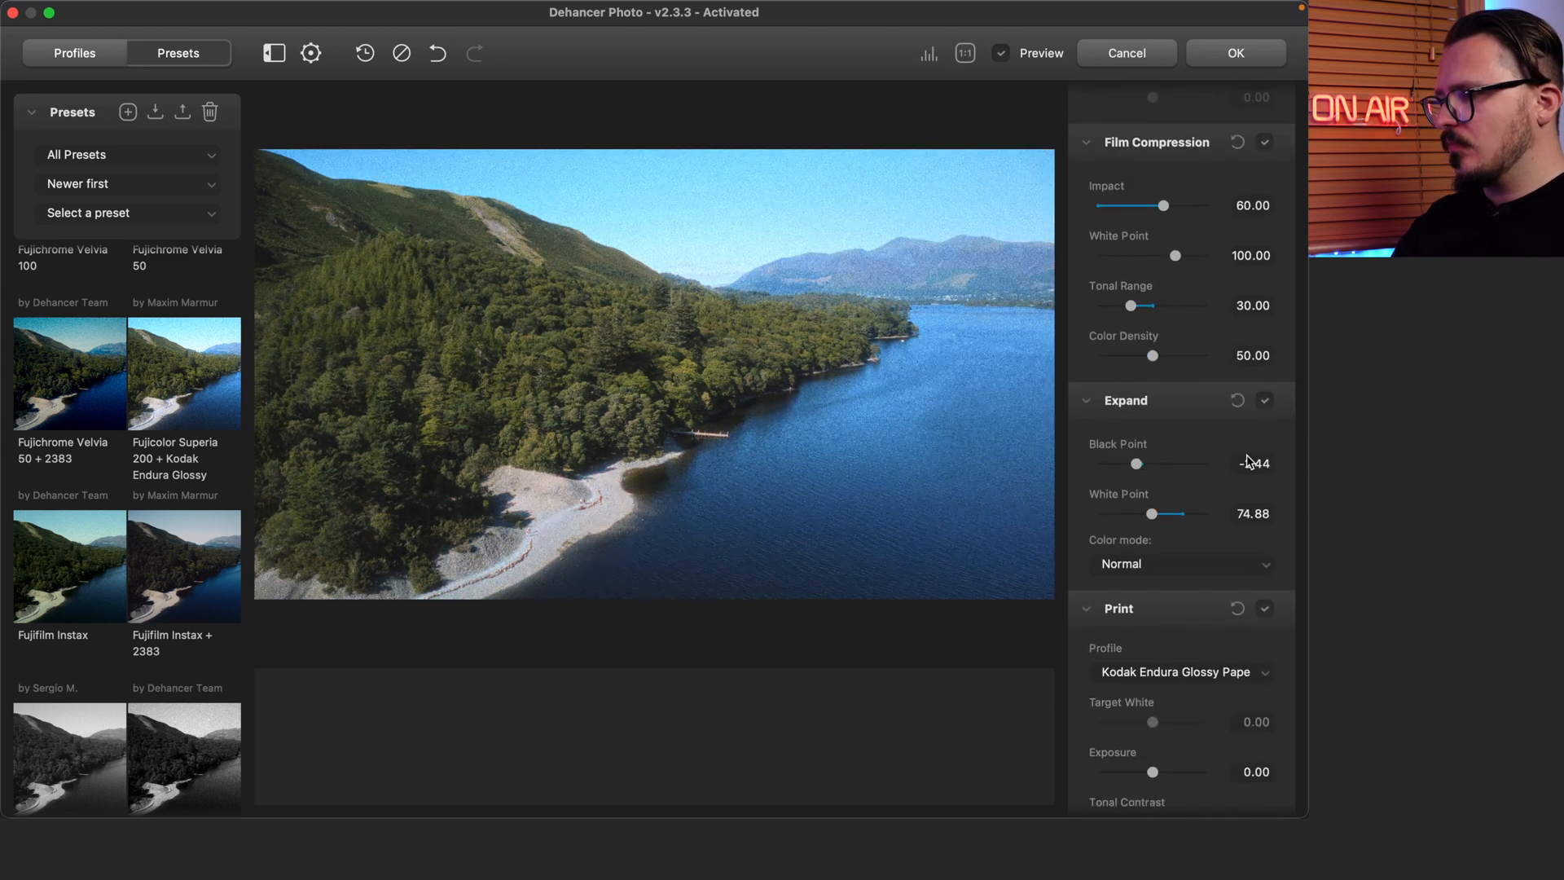
left_click(1259, 464)
type("-3")
left_click(1265, 400)
left_click(1266, 400)
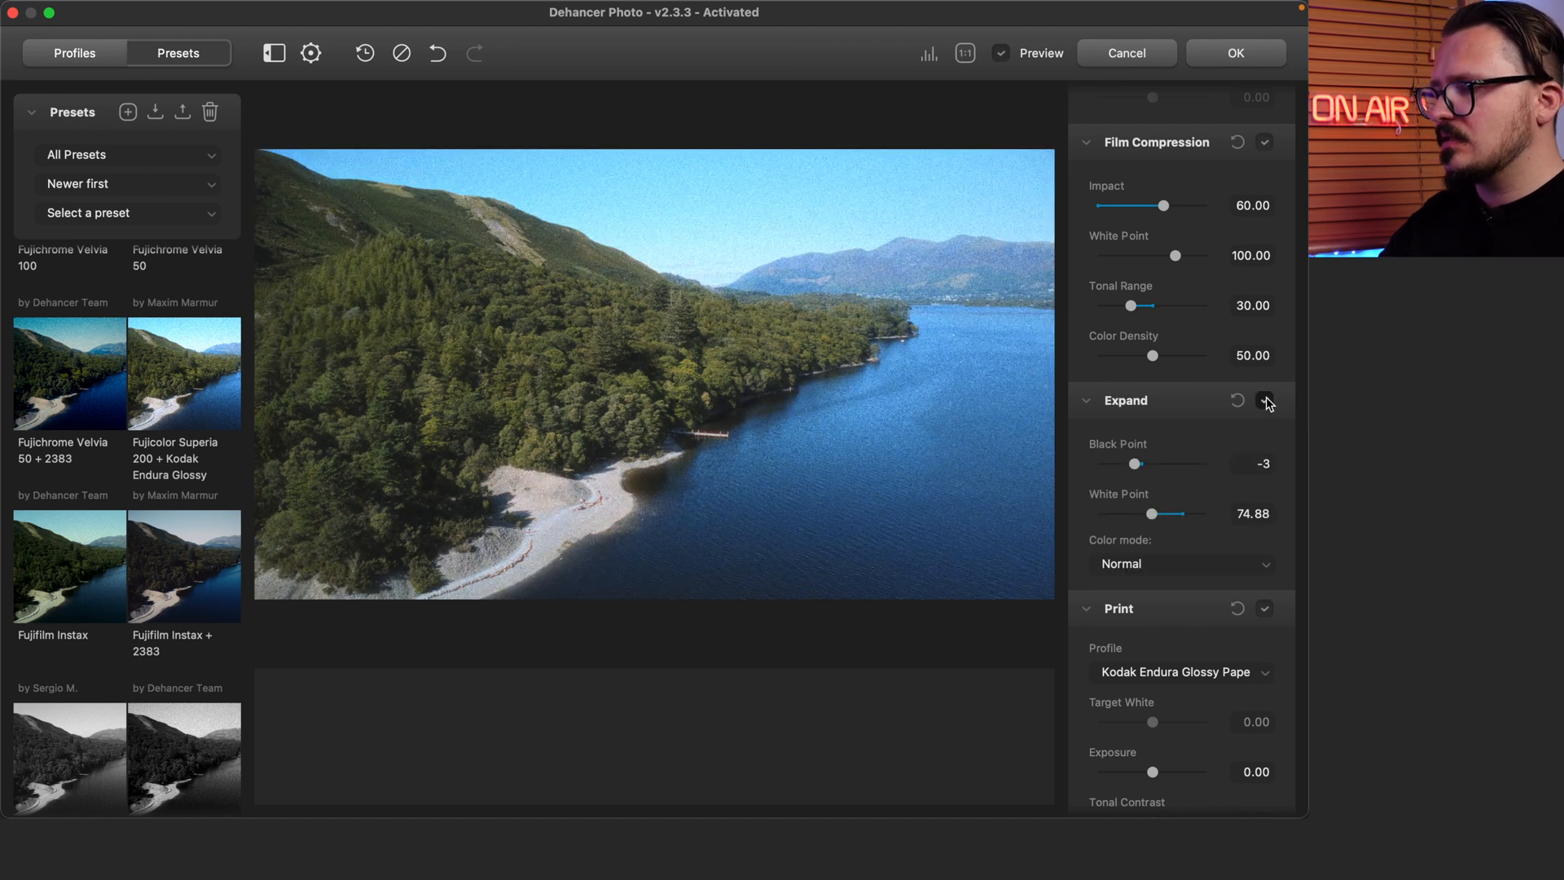
Shift Color Head's Magenta - Green to about -6.97 and Cyan - Red to about 8.25 on the lake landscape
scroll(1113, 489, "down", 2)
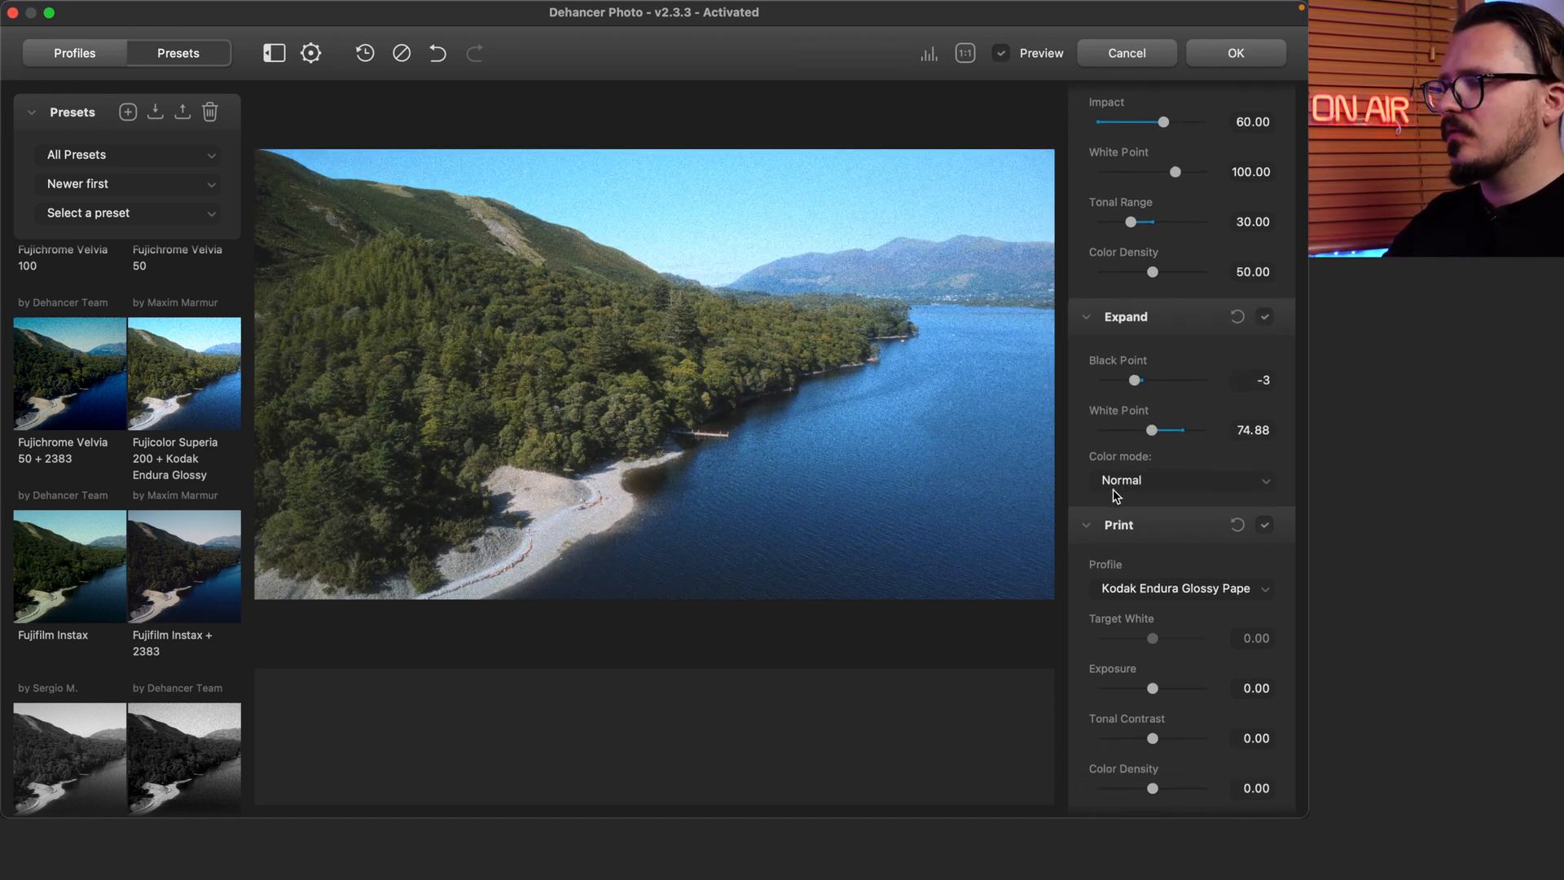
scroll(1112, 488, "down", 10)
left_click_drag(1153, 536, 1162, 587)
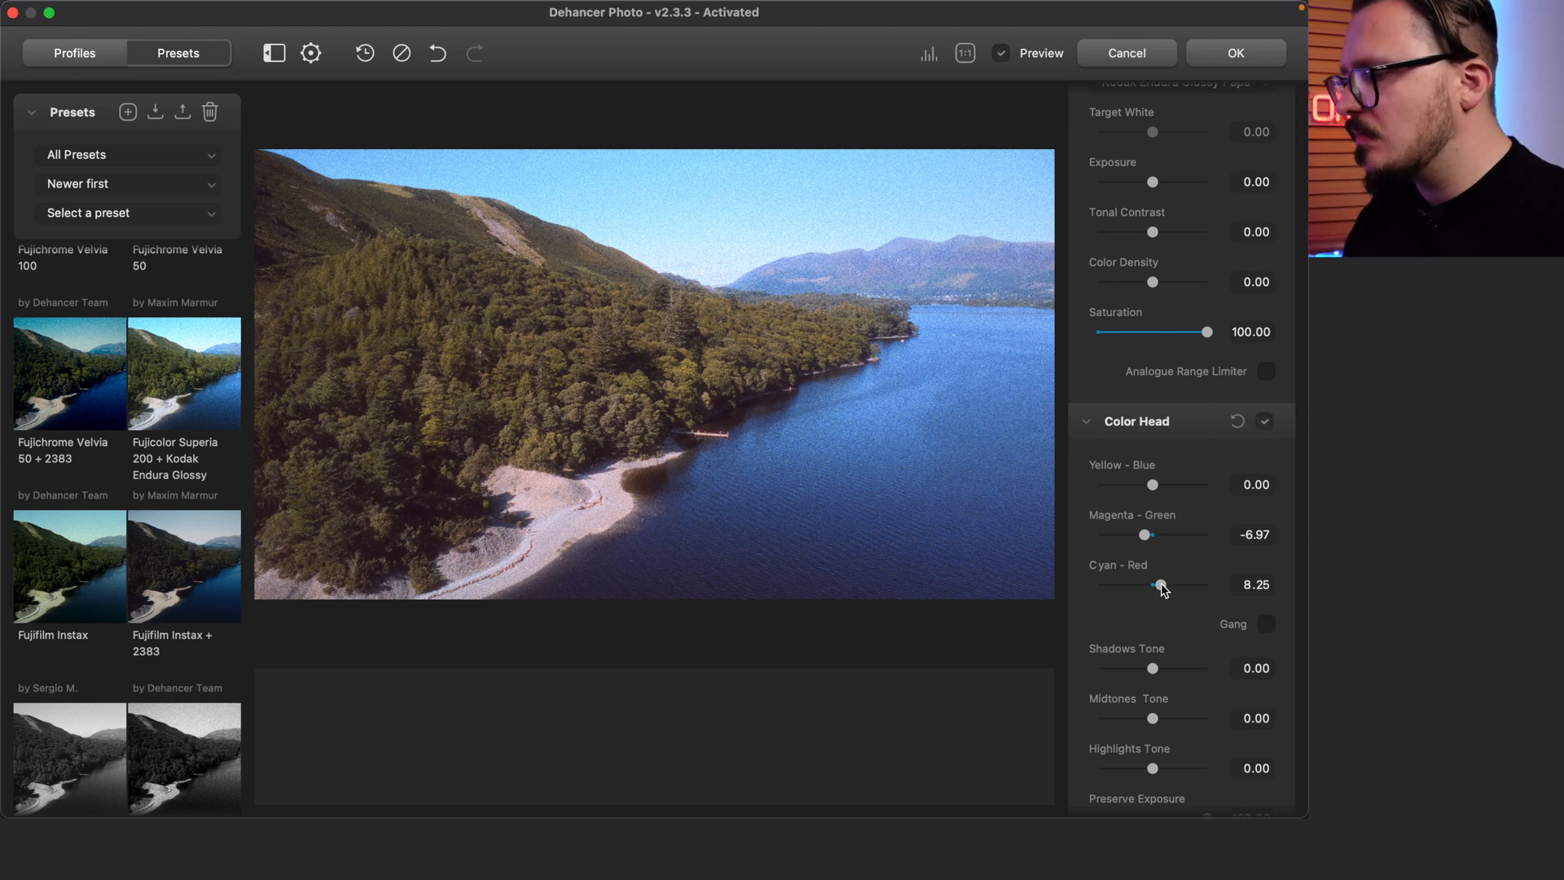
Change the lake landscape's Film Grain film type to Positive and collapse the grain settings
scroll(1163, 588, "down", 10)
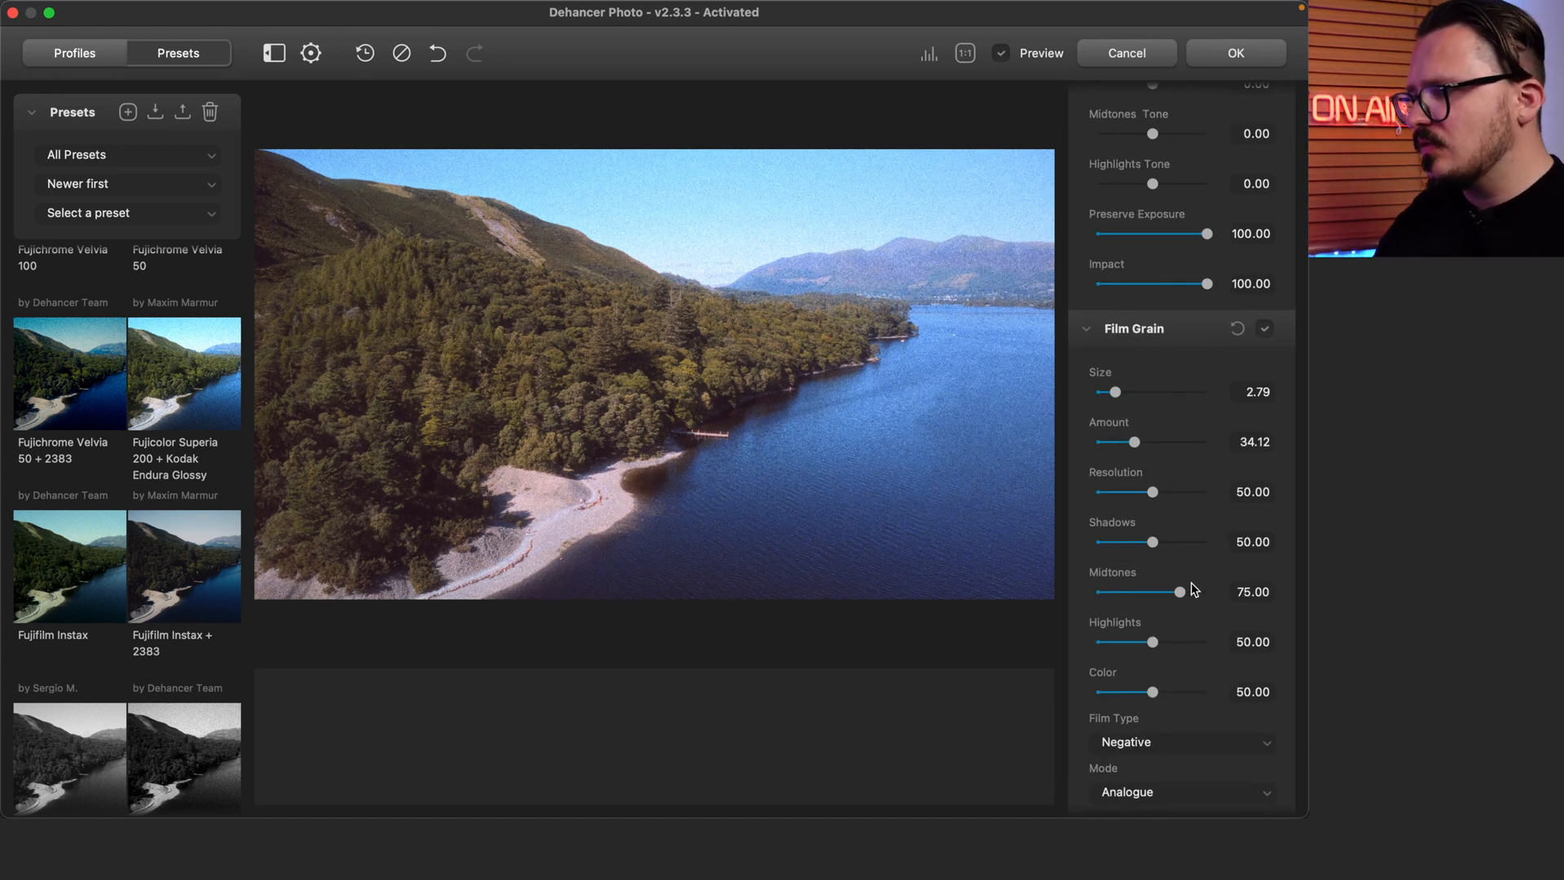
scroll(1193, 588, "down", 2)
left_click(1180, 677)
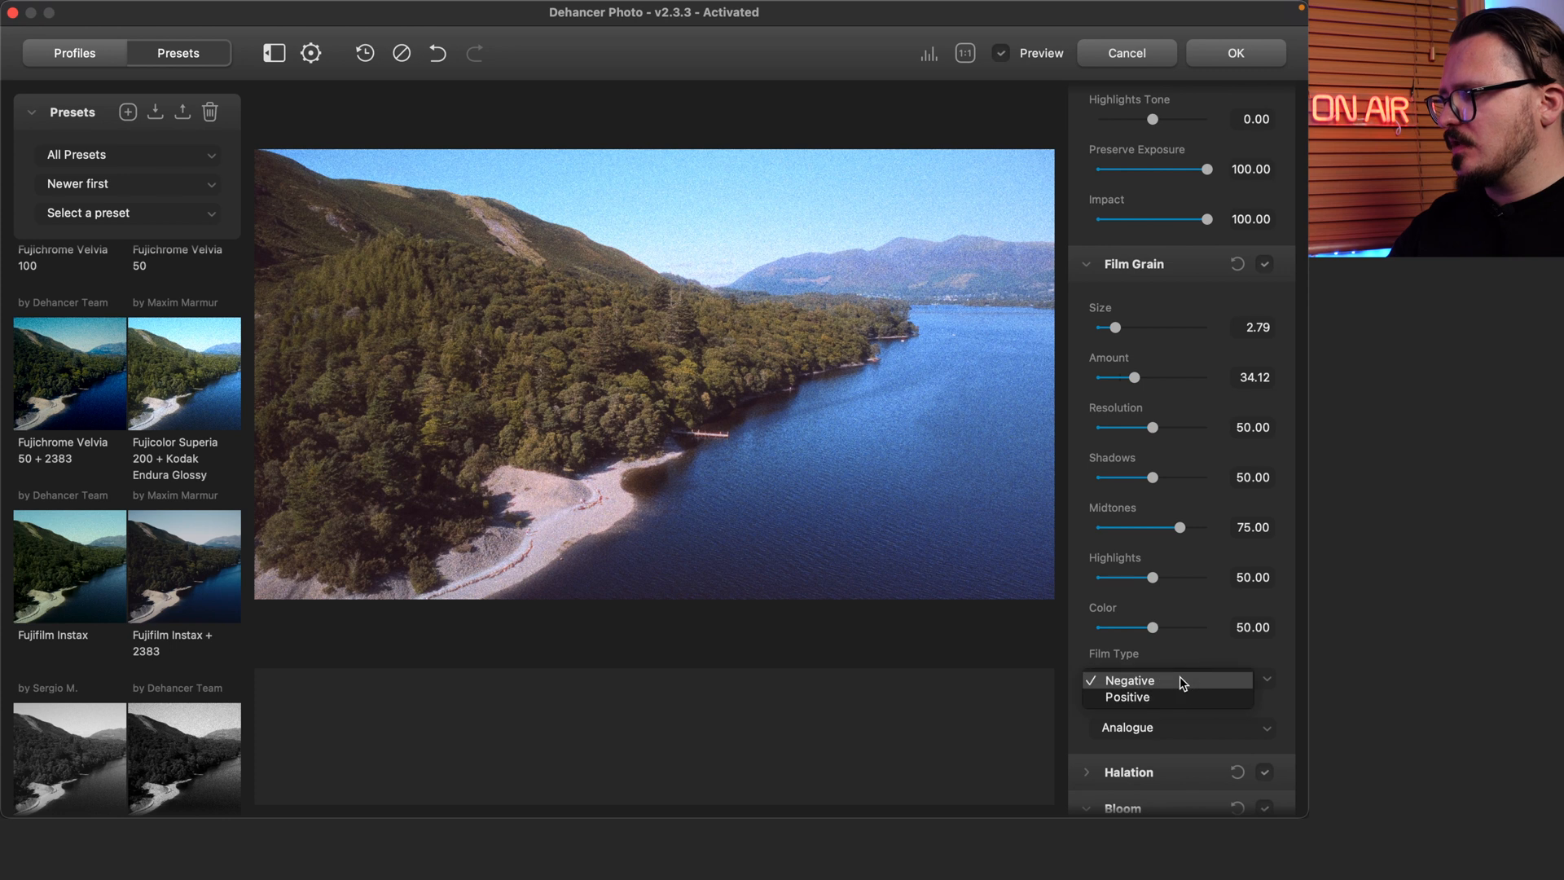
left_click(1170, 696)
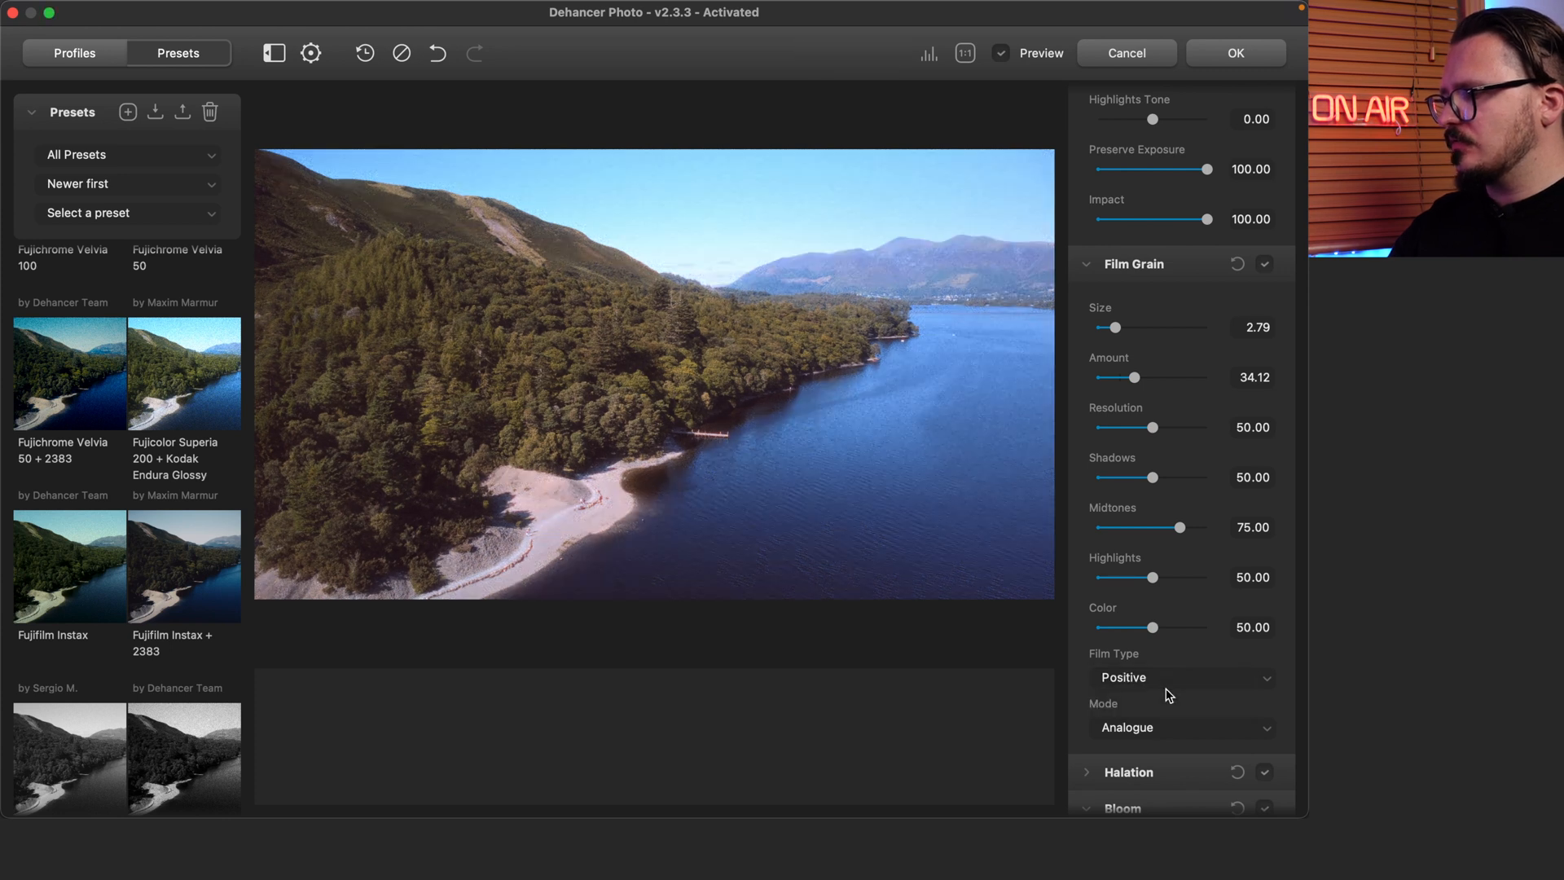
left_click(1205, 264)
Raise Bloom's Details to about 68.84, lower its Source Limiter, and increase its Highlights and Amplify
scroll(1187, 467, "down", 1)
left_click_drag(1152, 492, 1172, 492)
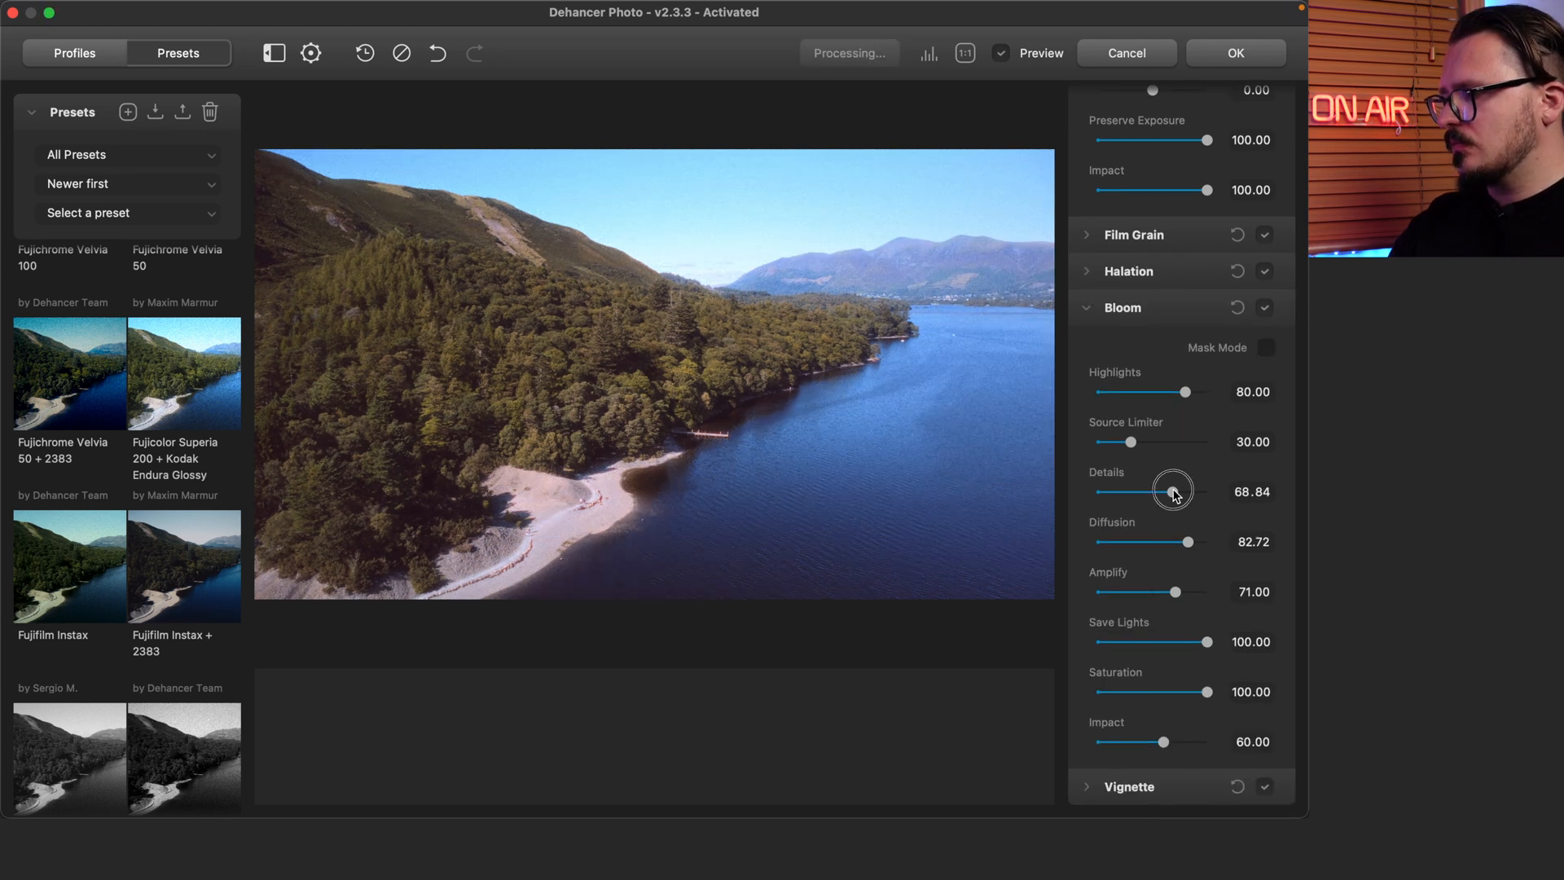
left_click_drag(1130, 442, 1109, 442)
left_click_drag(1186, 391, 1195, 392)
left_click_drag(1175, 592, 1224, 594)
left_click(1086, 307)
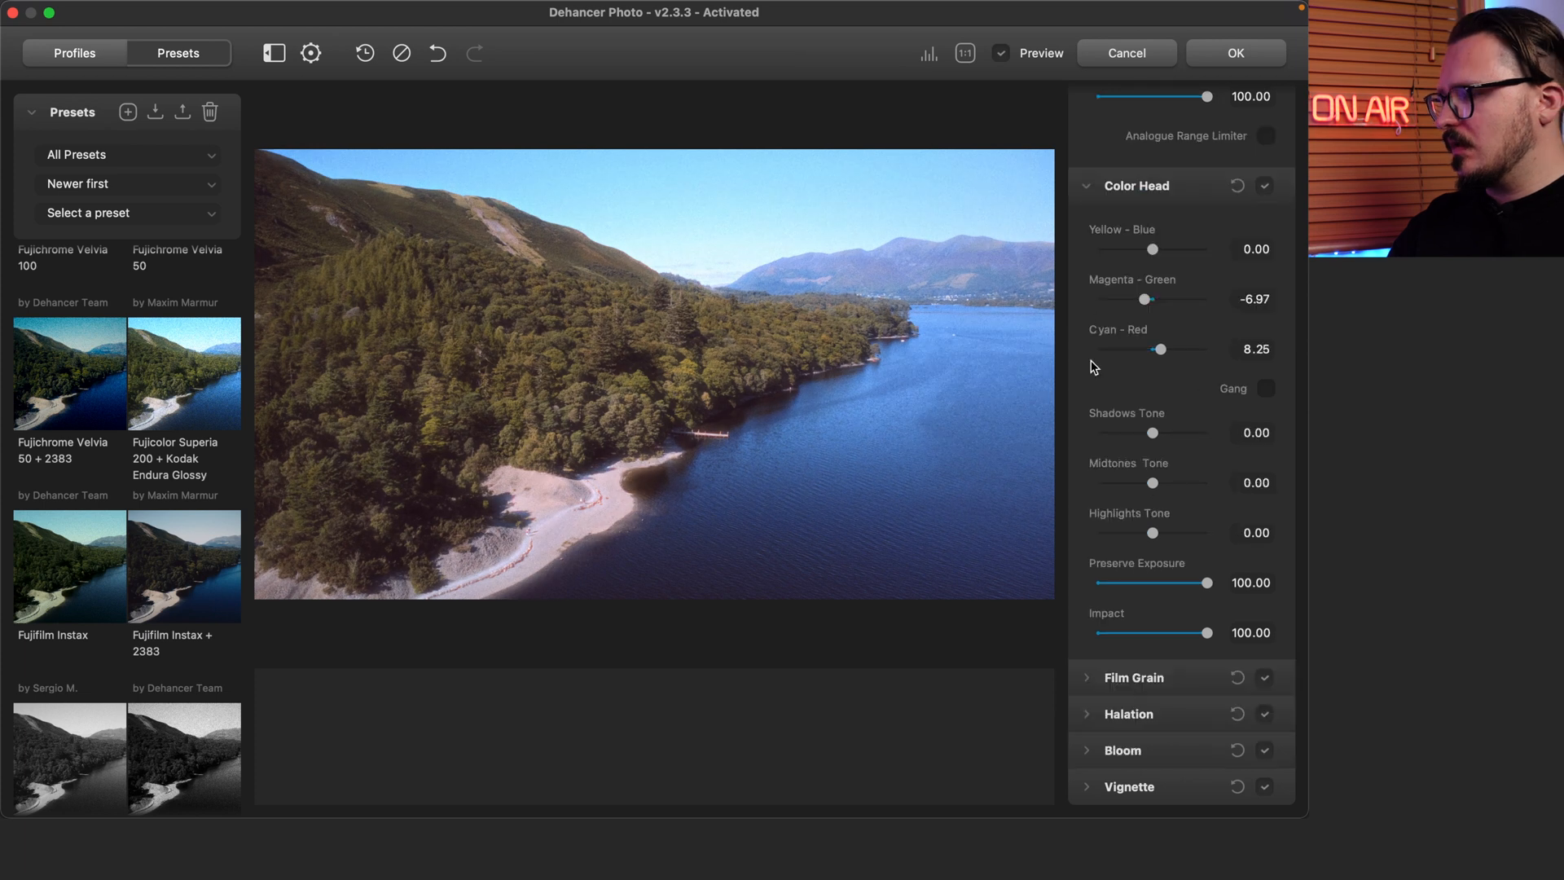
Set Halation's Source Limiter to about 11.06, Smoothness to 45.88, Local Diffusion to 80.73 and Global Diffusion to 69.80
scroll(1101, 477, "up", 3)
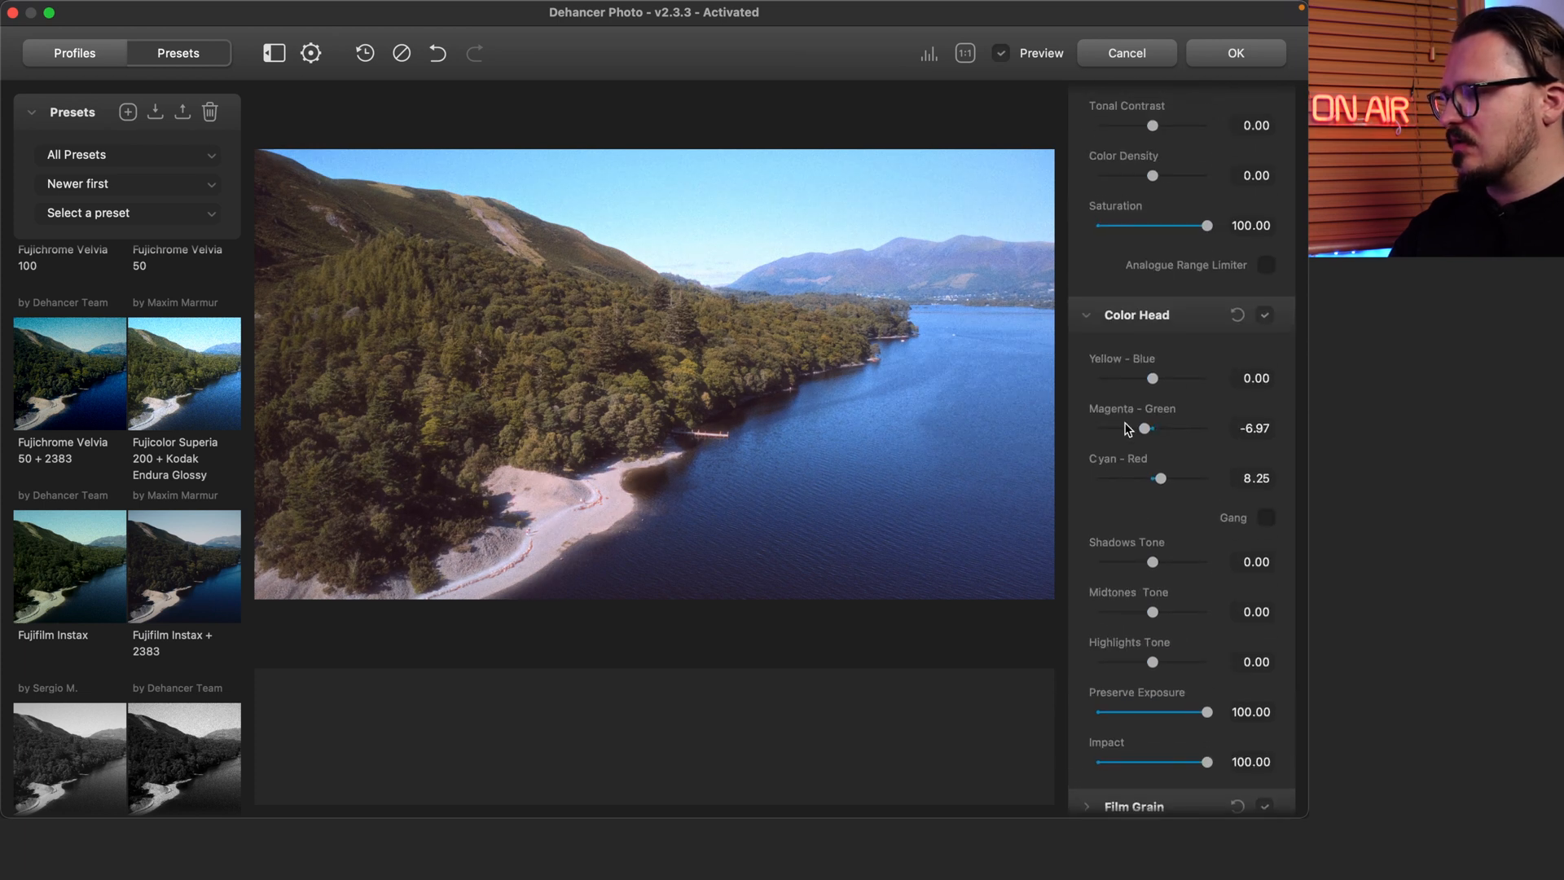
left_click(1097, 317)
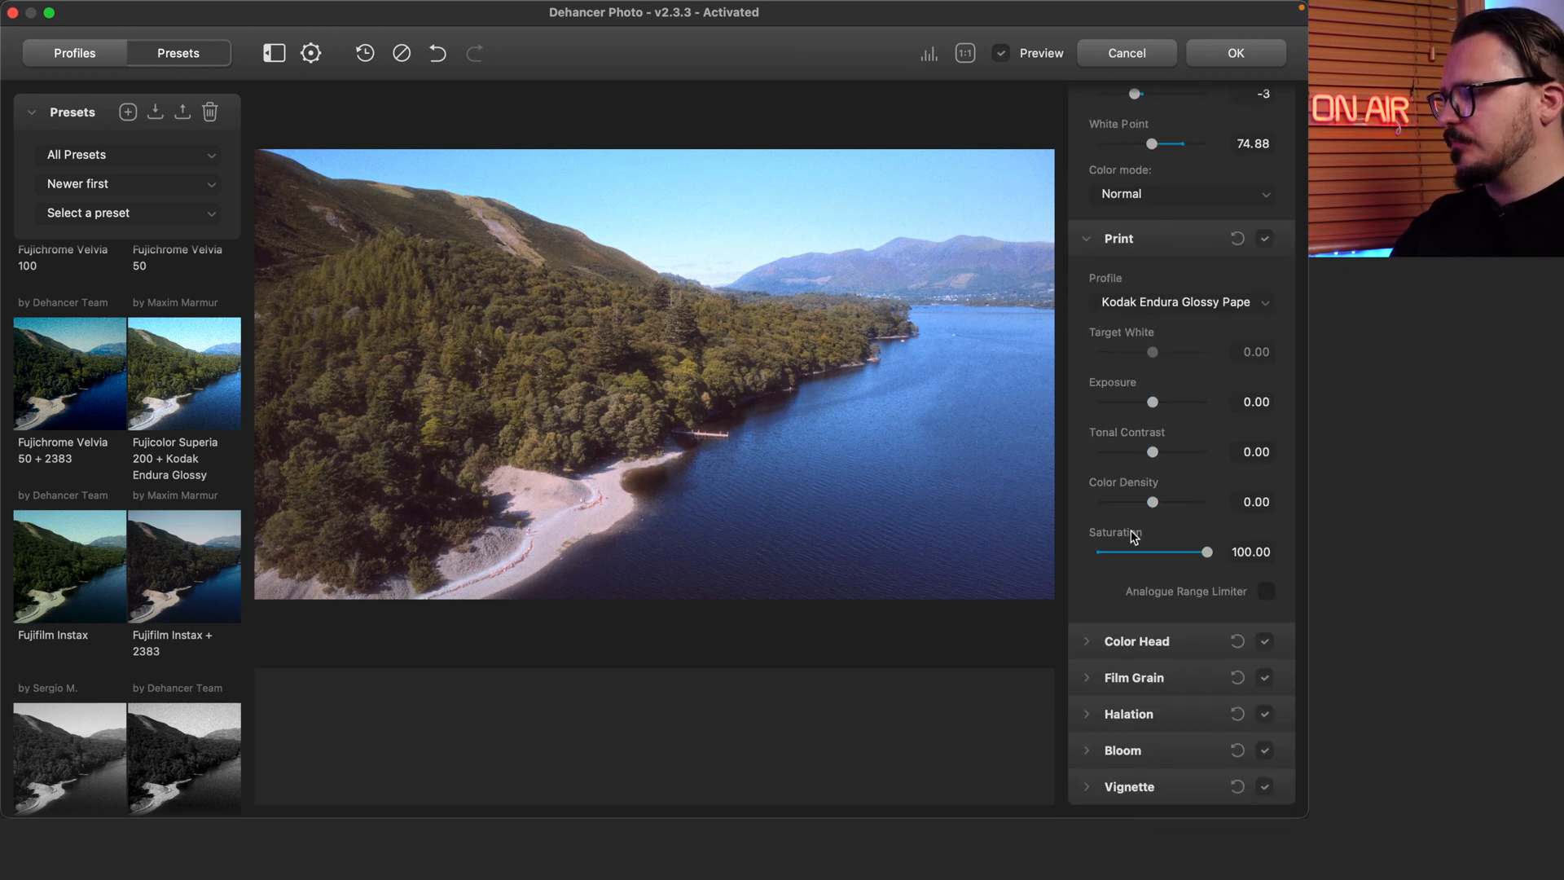
left_click(1089, 714)
scroll(1089, 714, "down", 4)
left_click_drag(1116, 468, 1110, 468)
left_click_drag(1149, 568, 1107, 568)
left_click_drag(1115, 619, 1185, 619)
left_click_drag(1132, 668, 1173, 668)
left_click_drag(1107, 568, 1147, 569)
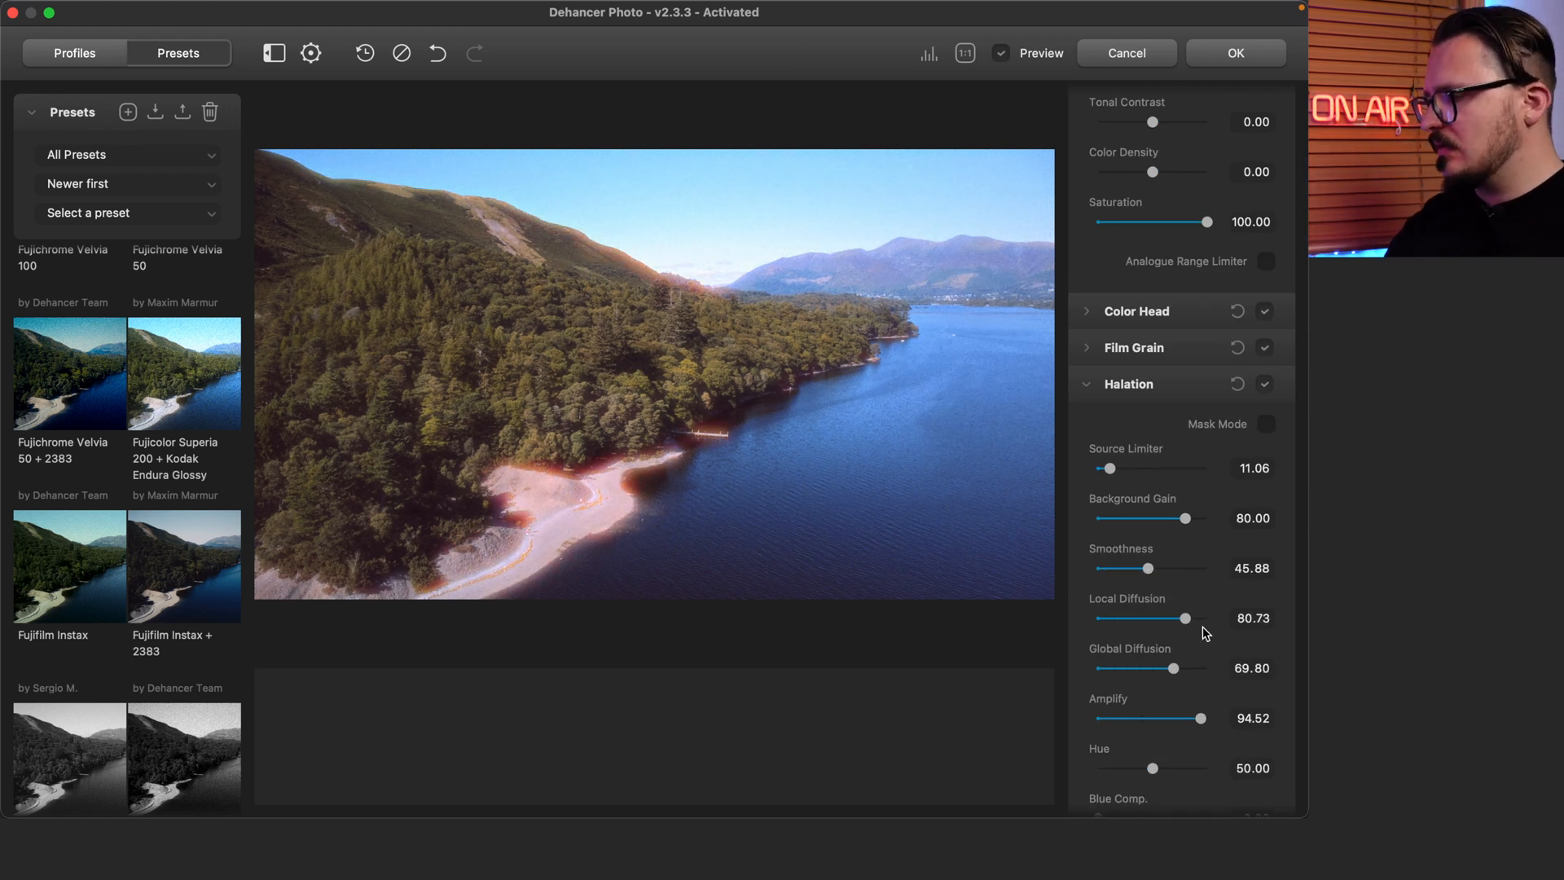
Lower Halation's Amplify to about 85.58 and Impact to about 63.81, and compare the lake landscape with and without the effects
scroll(1204, 629, "down", 1)
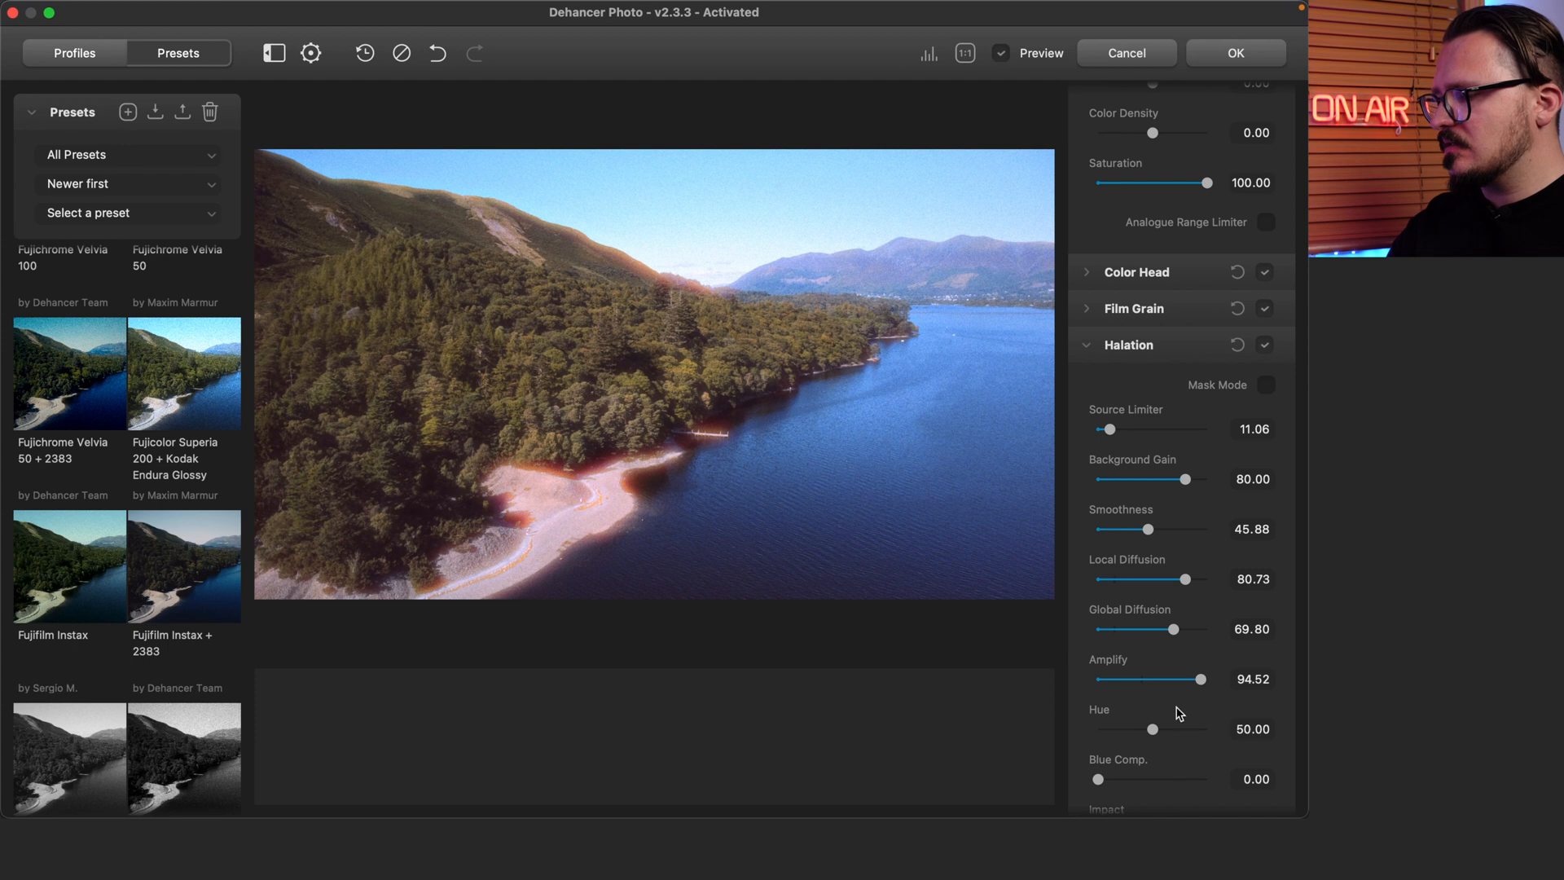
left_click_drag(1199, 679, 1191, 680)
scroll(1163, 733, "down", 2)
mouse_move(1182, 761)
left_mouse_down()
mouse_move(1138, 763)
mouse_move(1170, 764)
left_mouse_up()
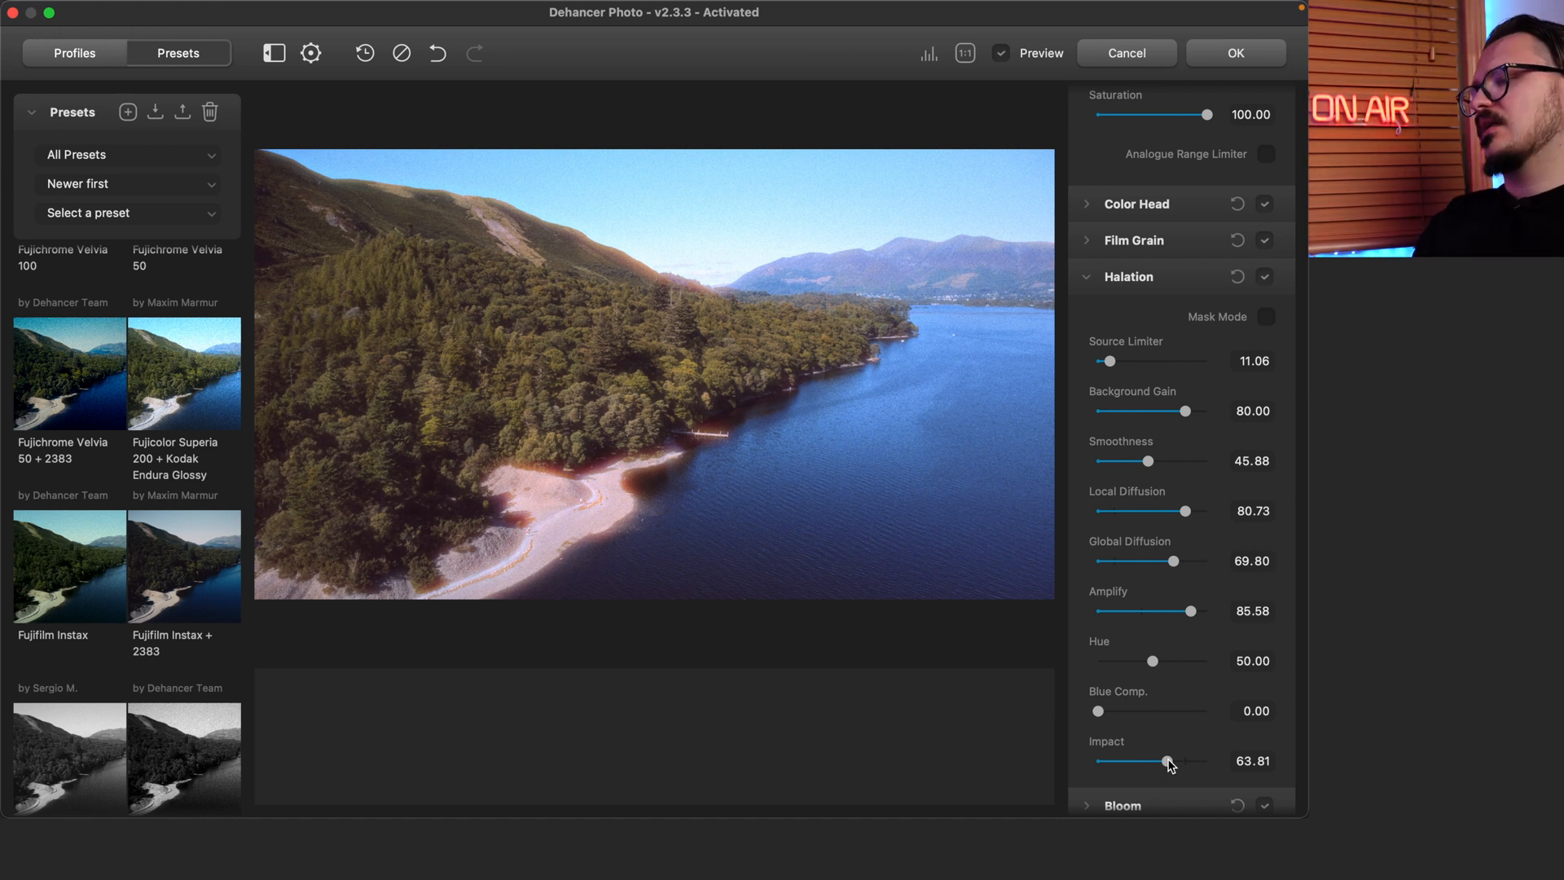
left_click(1003, 54)
left_click(1003, 54)
left_click(1004, 55)
left_click(1004, 54)
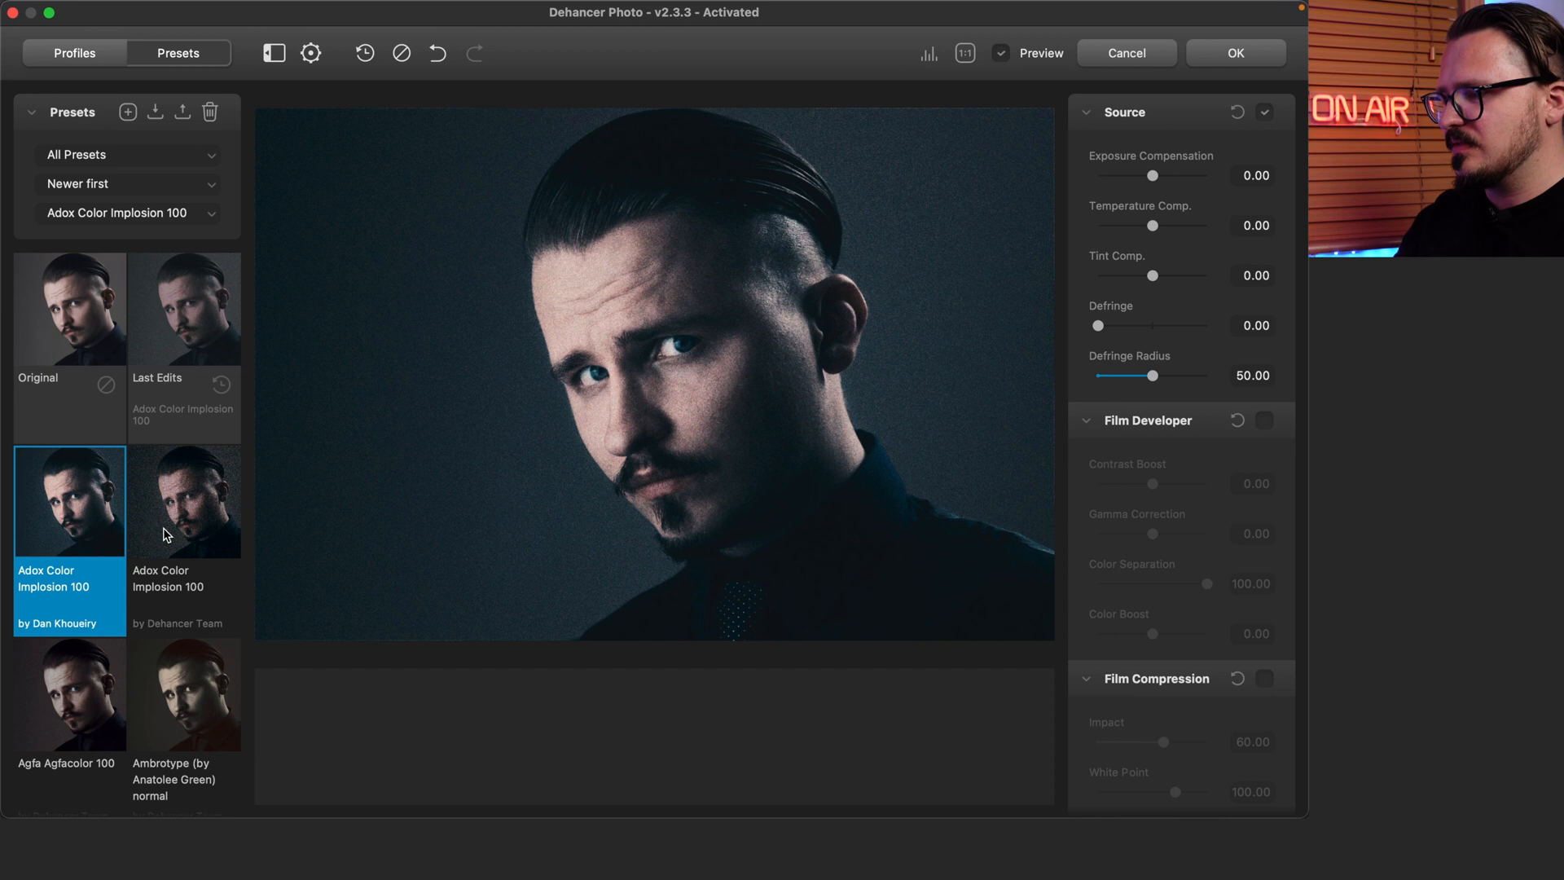
Try the Adox Color Implosion 100, Ambrotype and Agfa Agfacolor 100 presets on the man's portrait
left_click(166, 535)
scroll(188, 546, "down", 3)
left_click(191, 546)
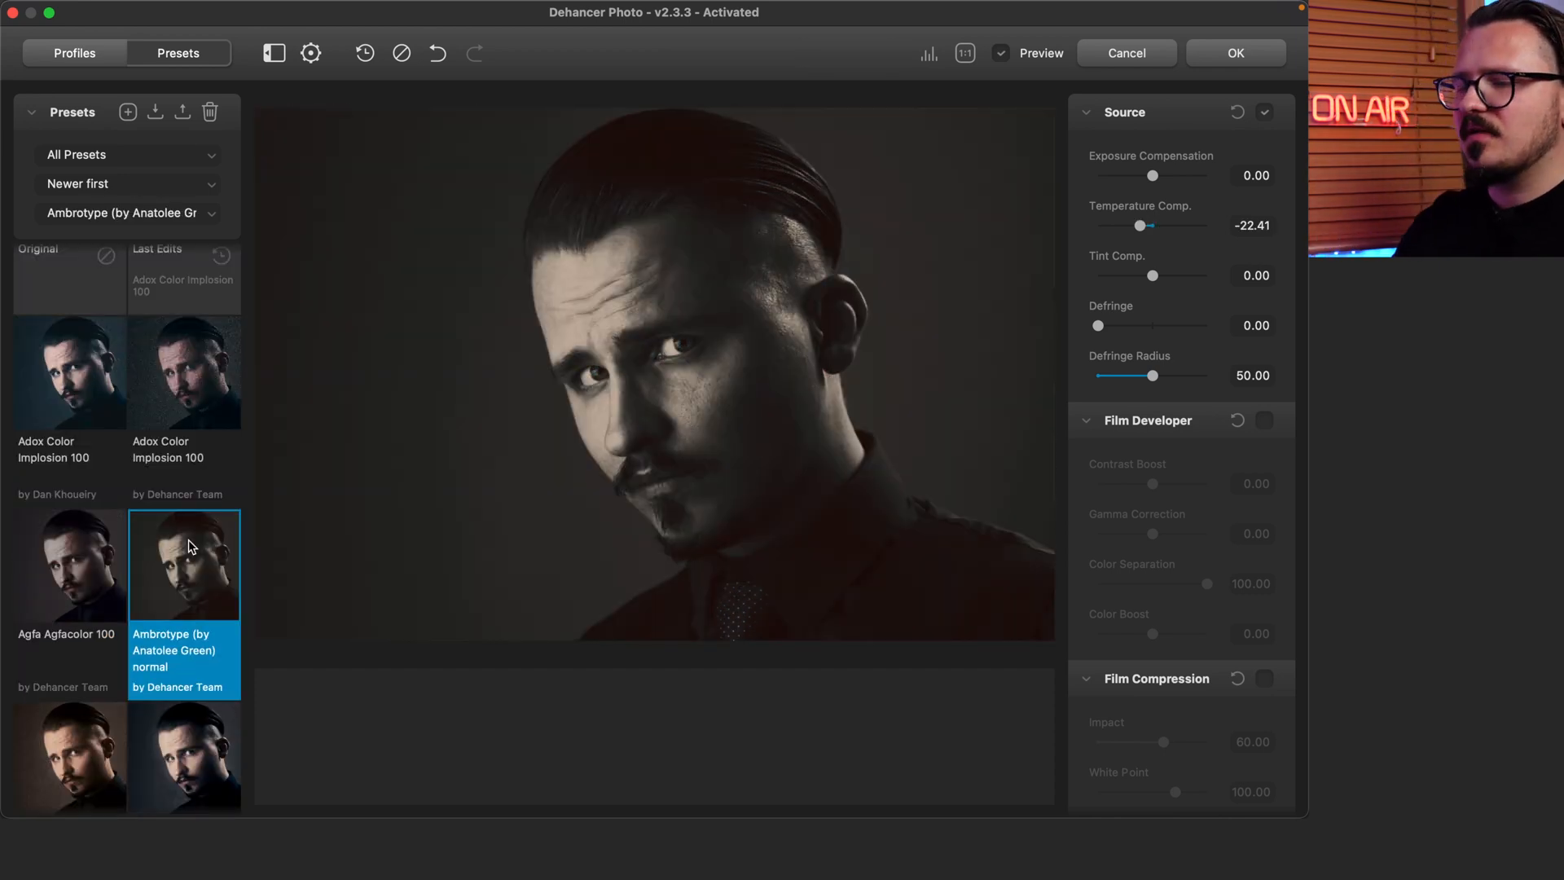
scroll(192, 546, "down", 1)
left_click(98, 519)
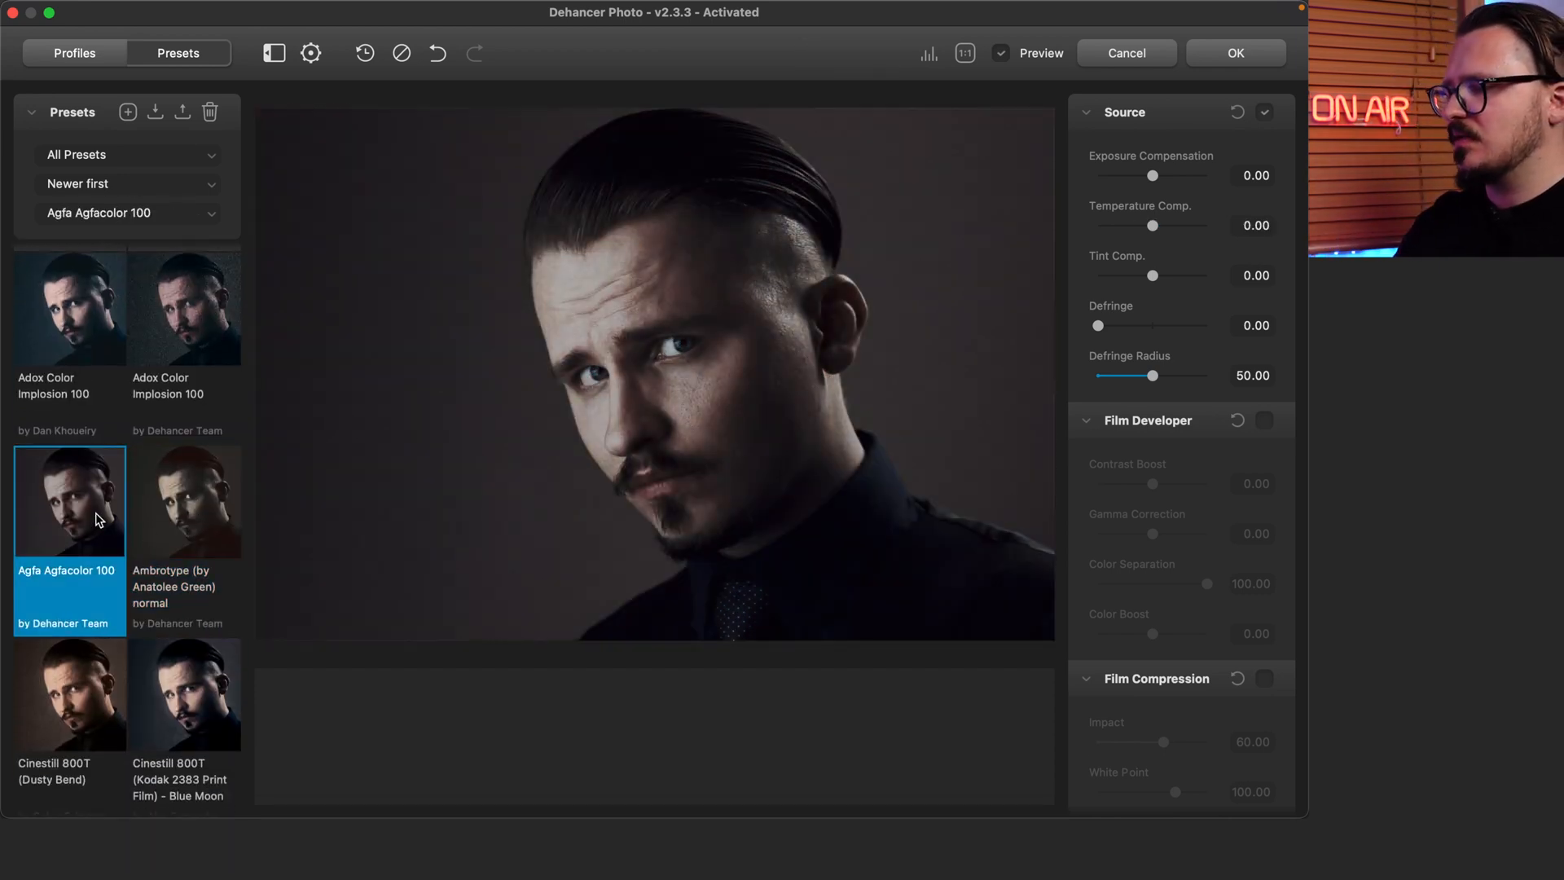
Compare more presets on the portrait, including Svema Type-42 (Exp.1991), and choose Ilford XP2 Super 400
scroll(96, 520, "down", 2)
left_click(96, 570)
scroll(97, 570, "down", 6)
left_click(90, 456)
scroll(96, 521, "down", 10)
left_click(90, 652)
scroll(175, 572, "up", 5)
scroll(173, 570, "up", 10)
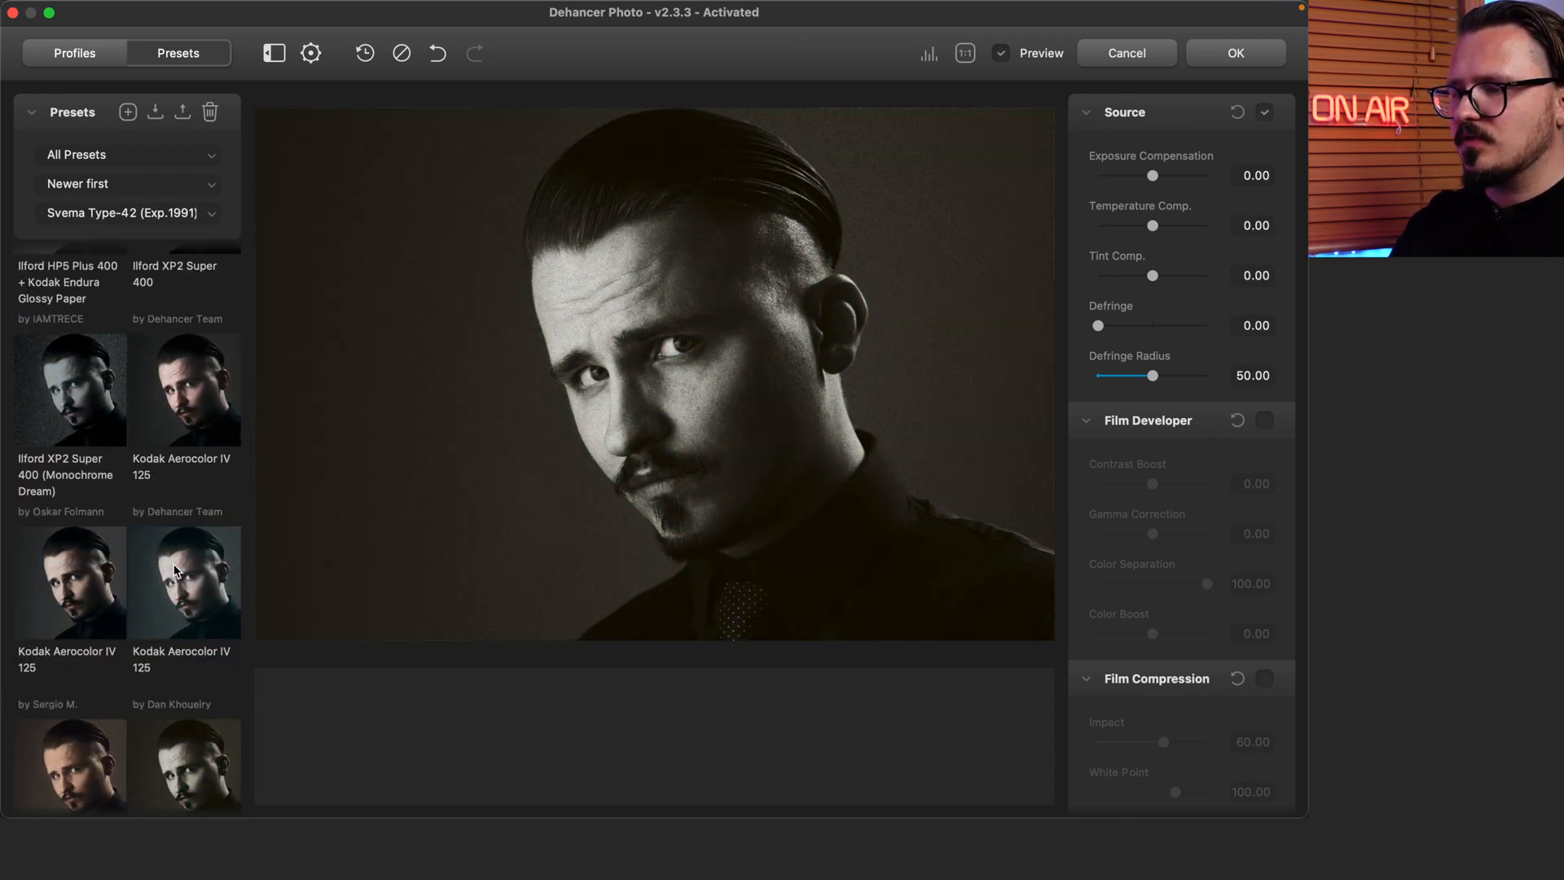
left_click(189, 512)
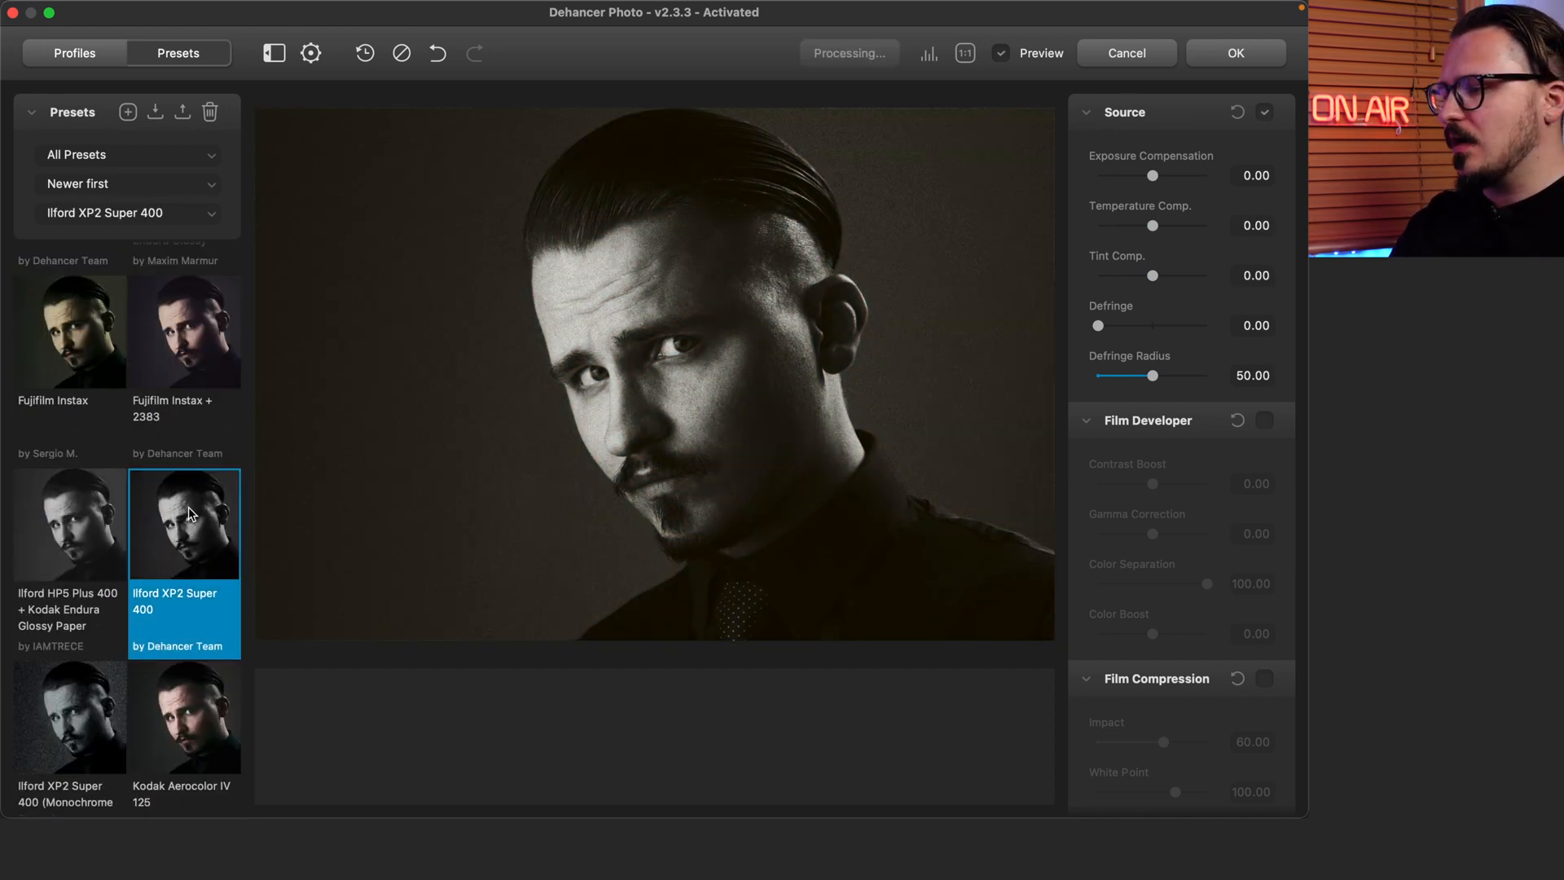
Set Expand's Black Point to -3 and White Point to 80 for the black-and-white portrait
scroll(1157, 550, "down", 6)
scroll(1154, 550, "down", 1)
left_click(1248, 431)
type("-3")
left_click_drag(1155, 481, 1167, 482)
left_click(1240, 482)
type("80")
key("Return")
Refine the portrait's black-and-white film look by entering -1 and 90 for two further adjustment values
scroll(1236, 531, "down", 5)
left_click(1255, 531)
type("-1")
scroll(1261, 535, "up", 7)
left_click(1257, 563)
type("90")
key("Return")
scroll(1257, 569, "down", 4)
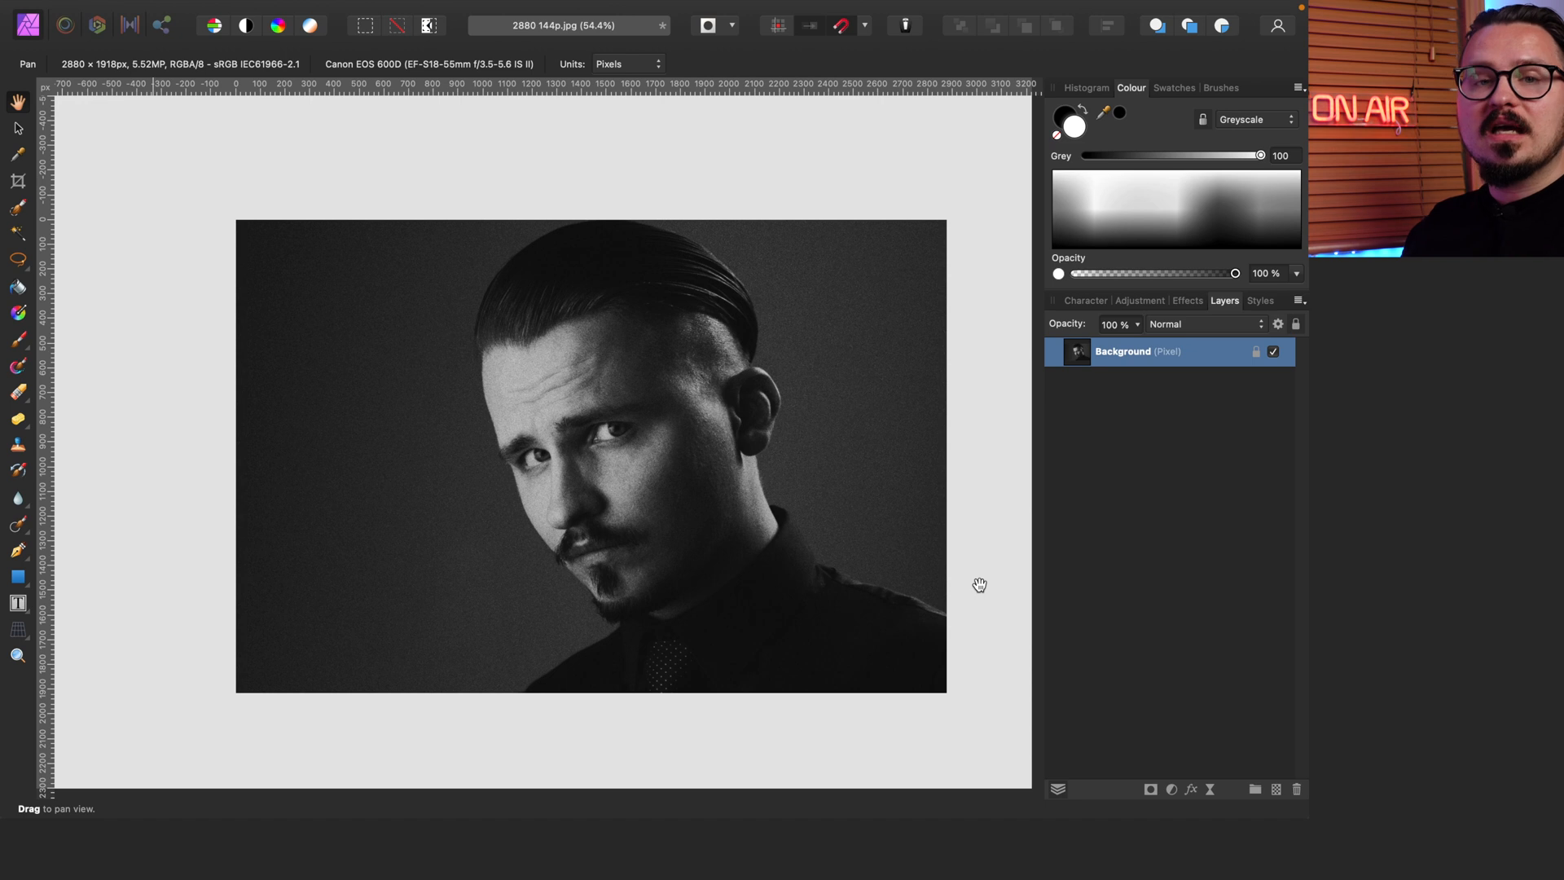